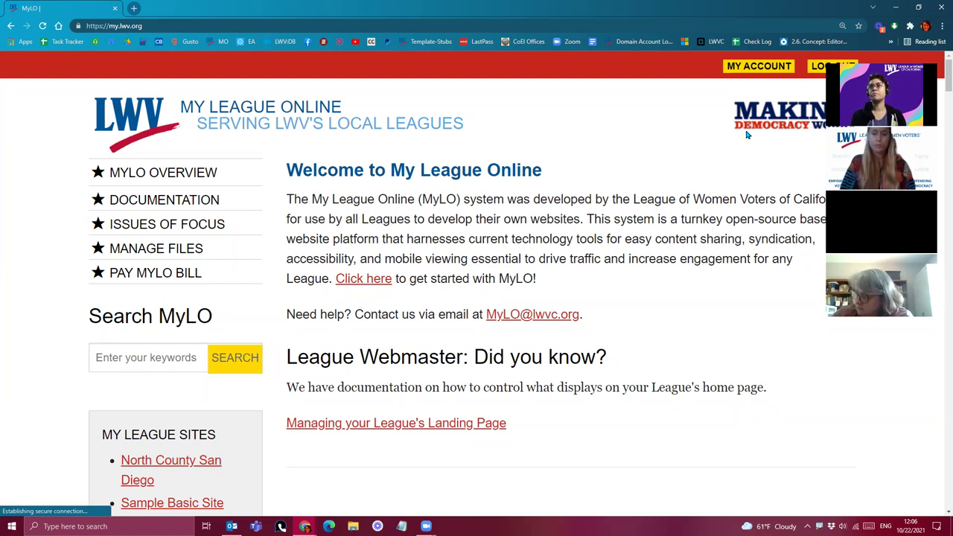
Log out of My League Online and log back in with the saved demo account.
{"action": "left_click", "coordinate": [816, 70]}
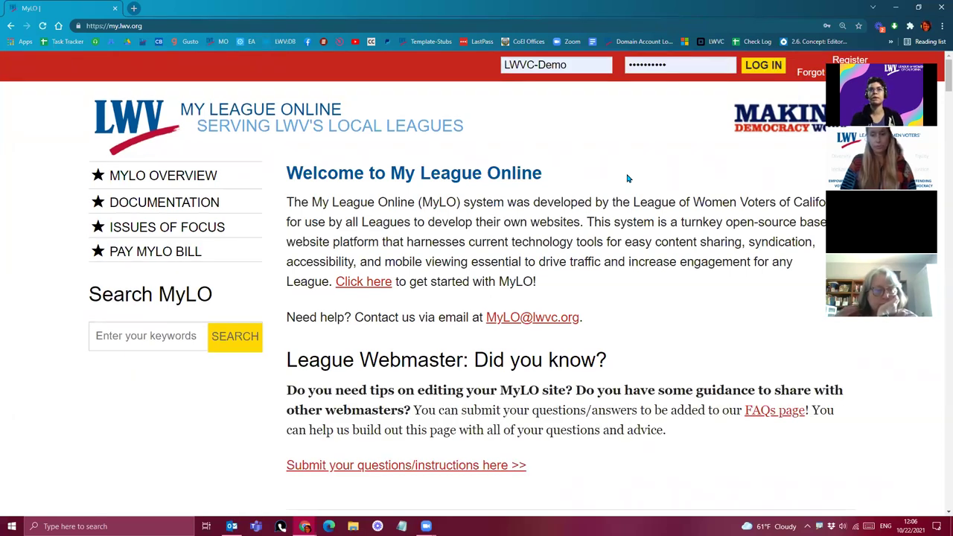
{"action": "left_click", "coordinate": [583, 65]}
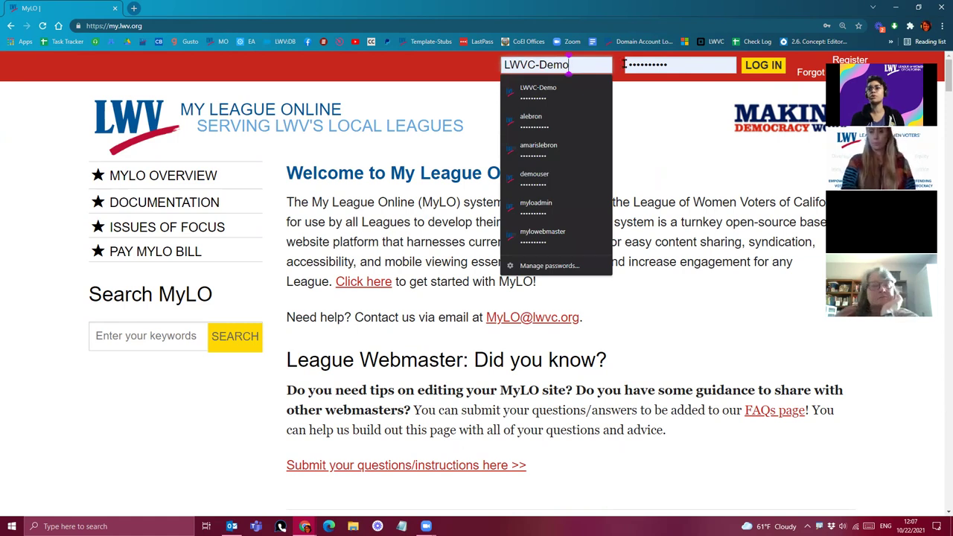
{"action": "left_click", "coordinate": [765, 66]}
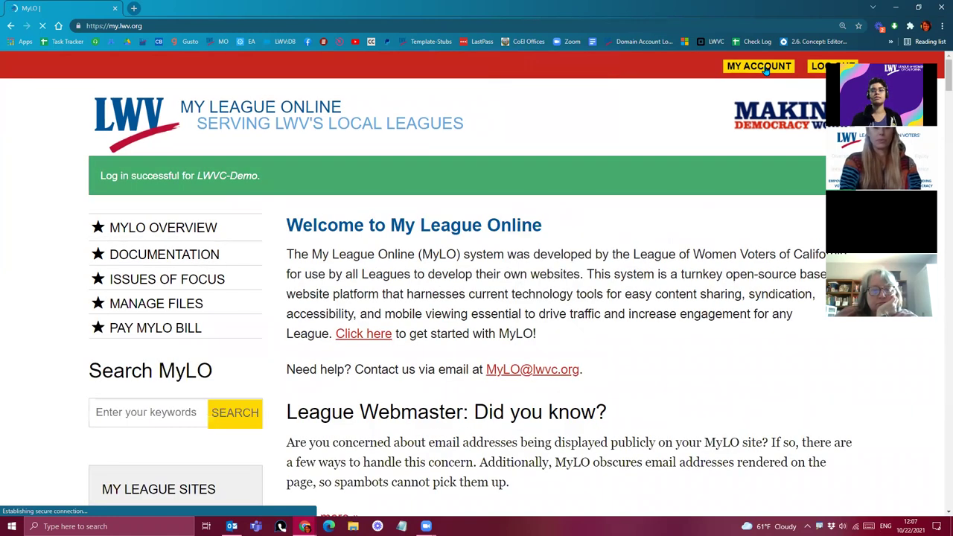
Open the Demo Site from the list of the account's league sites.
{"action": "scroll", "coordinate": [511, 247], "scroll_direction": "down", "scroll_amount": 2}
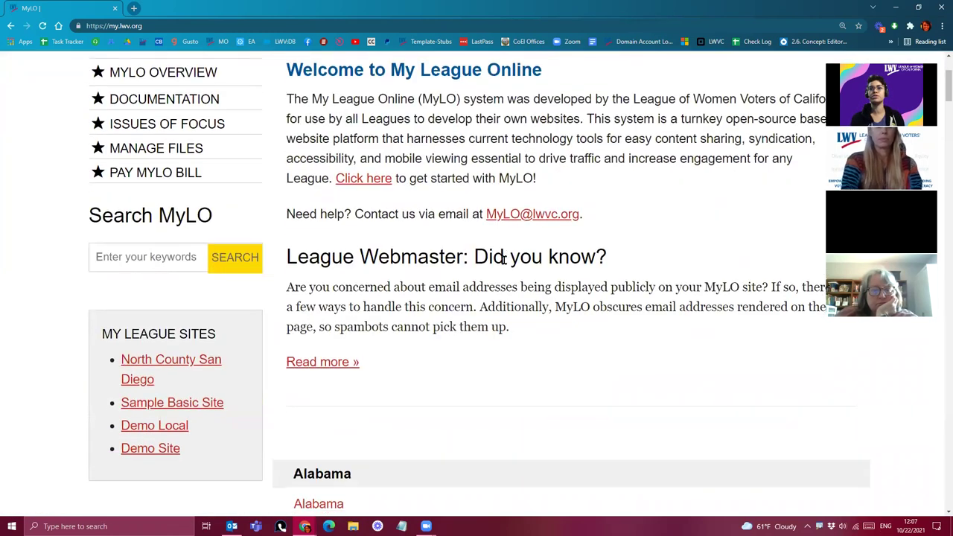
{"action": "scroll", "coordinate": [85, 260], "scroll_direction": "down", "scroll_amount": 1}
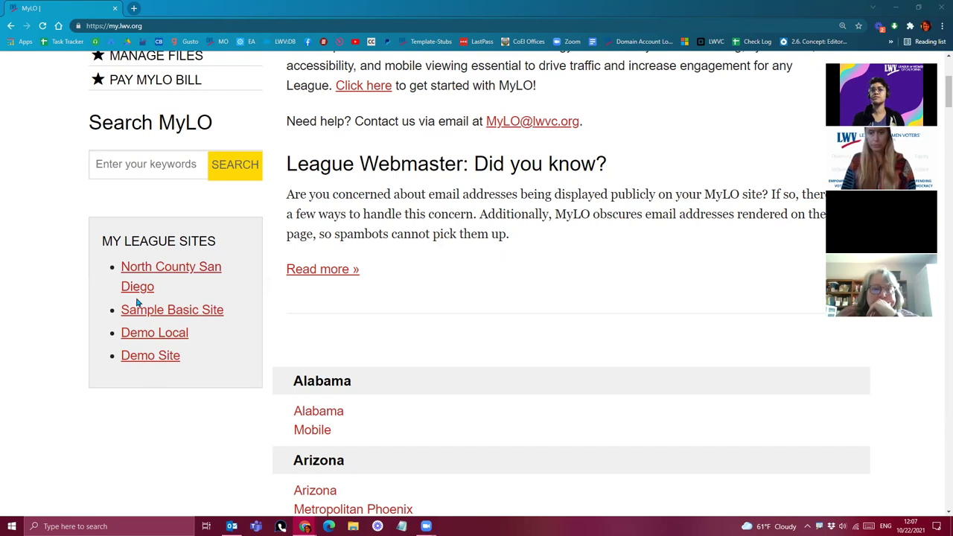
{"action": "left_click", "coordinate": [154, 359]}
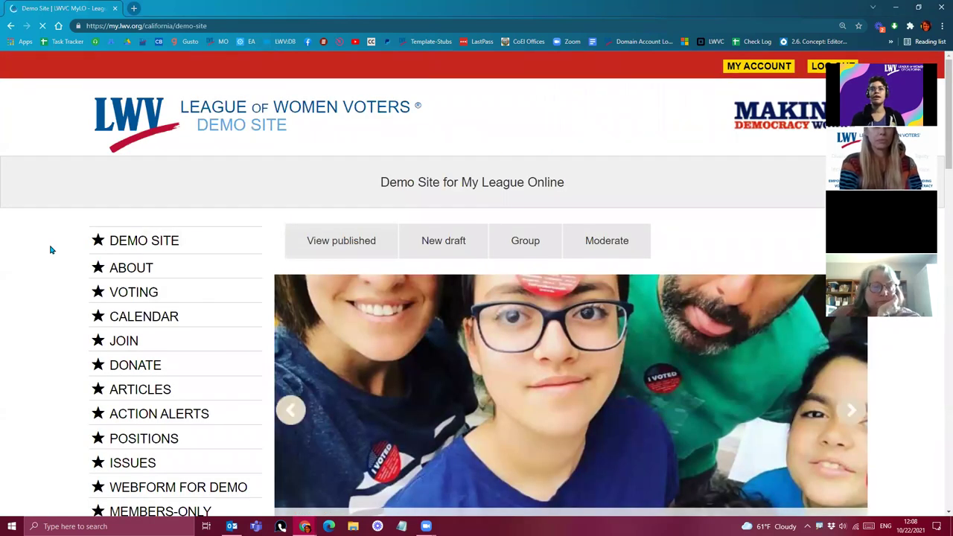
Examine the Demo Site home page's main navigation links, from Demo Site to Contact Info, and its image slideshow.
{"action": "scroll", "coordinate": [52, 248], "scroll_direction": "down", "scroll_amount": 1}
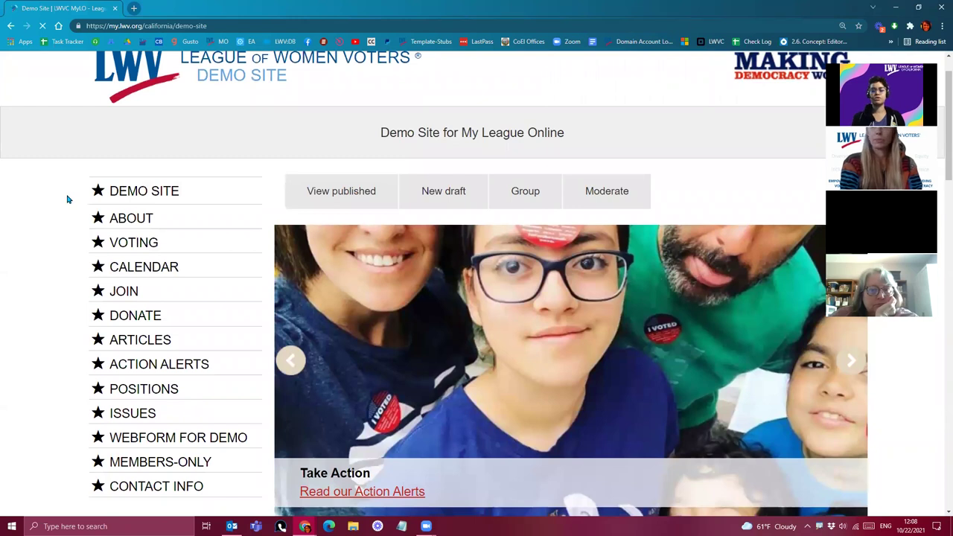
{"action": "scroll", "coordinate": [67, 199], "scroll_direction": "down", "scroll_amount": 1}
{"action": "mouse_move", "coordinate": [85, 120]}
{"action": "left_mouse_down"}
{"action": "mouse_move", "coordinate": [218, 404]}
{"action": "mouse_move", "coordinate": [267, 463]}
{"action": "left_mouse_up"}
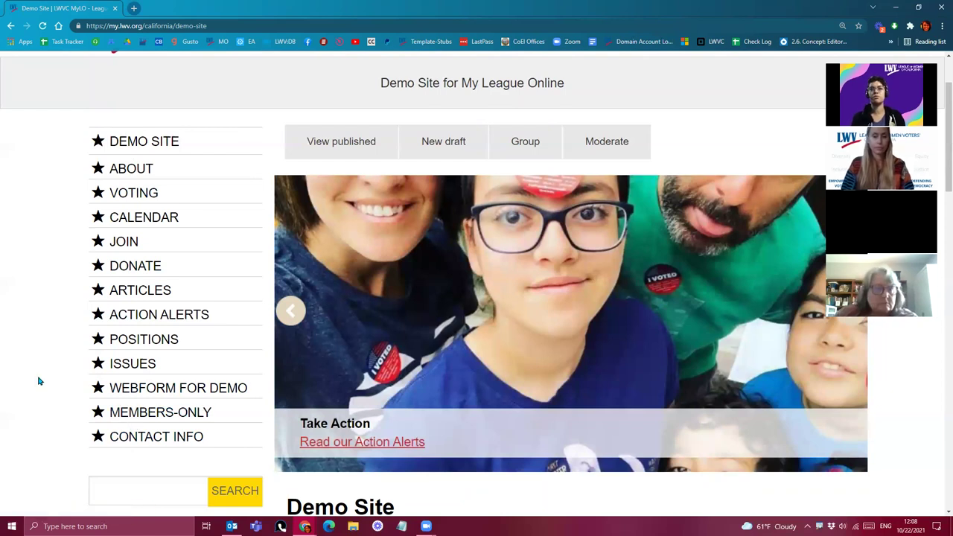
{"action": "scroll", "coordinate": [45, 382], "scroll_direction": "down", "scroll_amount": 2}
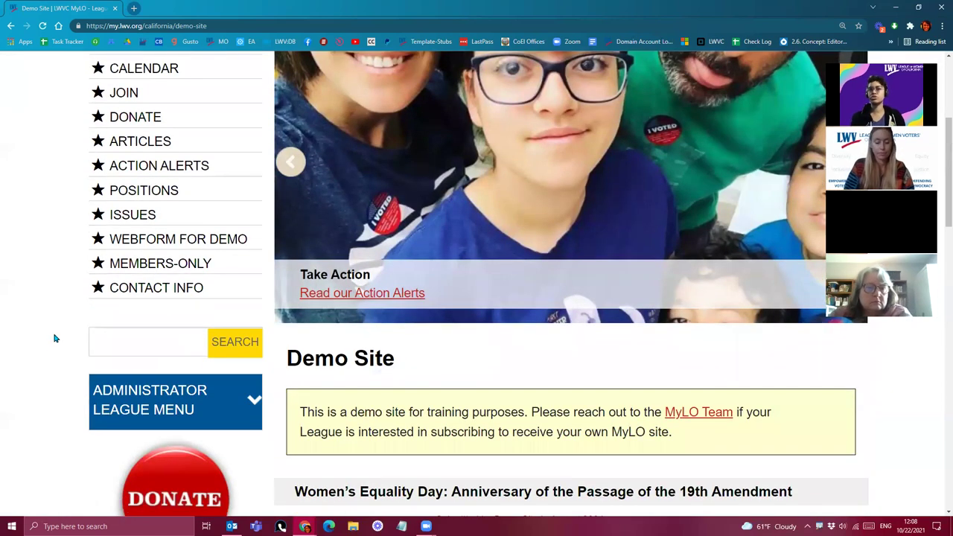
{"action": "scroll", "coordinate": [60, 395], "scroll_direction": "up", "scroll_amount": 2}
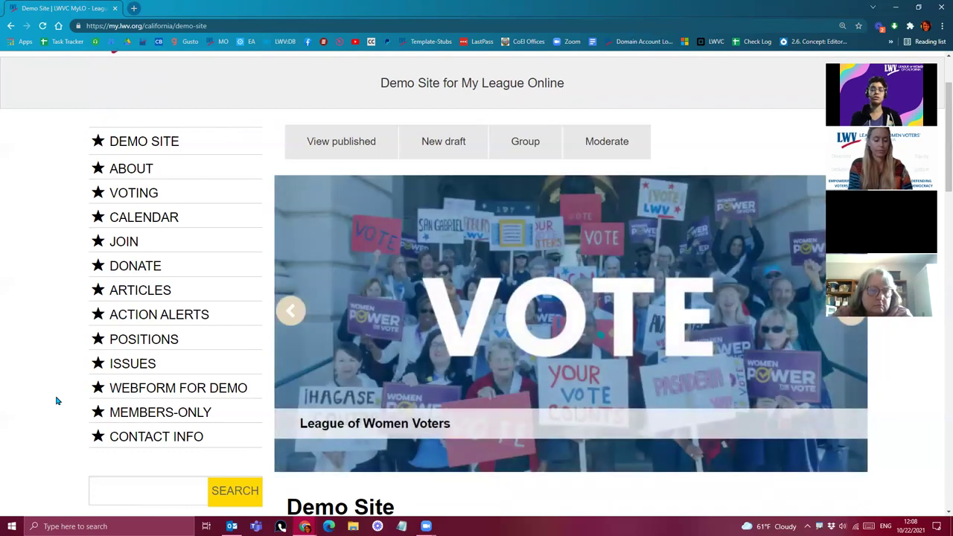
{"action": "scroll", "coordinate": [56, 401], "scroll_direction": "up", "scroll_amount": 2}
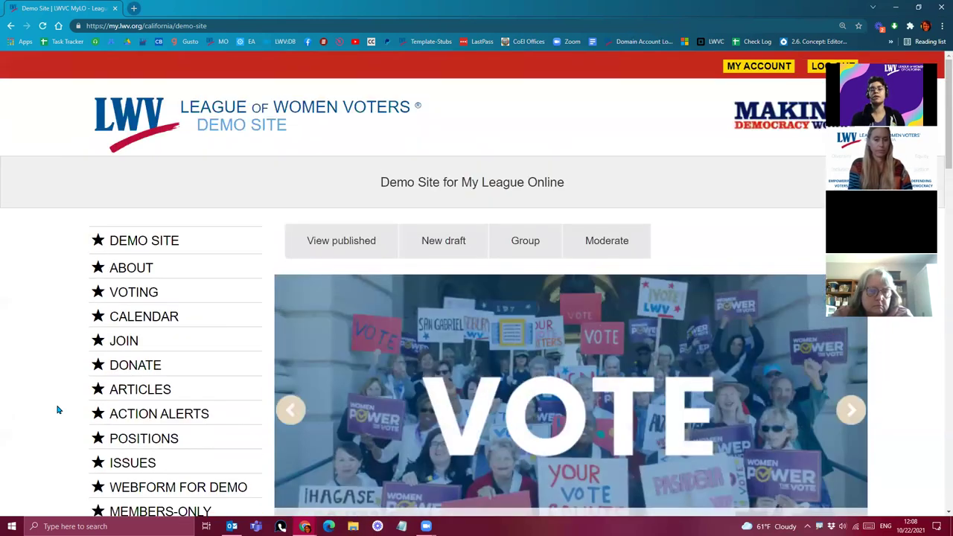
Examine the home page's sidebar blocks: search, Administrator League Menu, Donate, Voter's Edge, Vote411 and the Tweets feed.
{"action": "scroll", "coordinate": [57, 409], "scroll_direction": "down", "scroll_amount": 1}
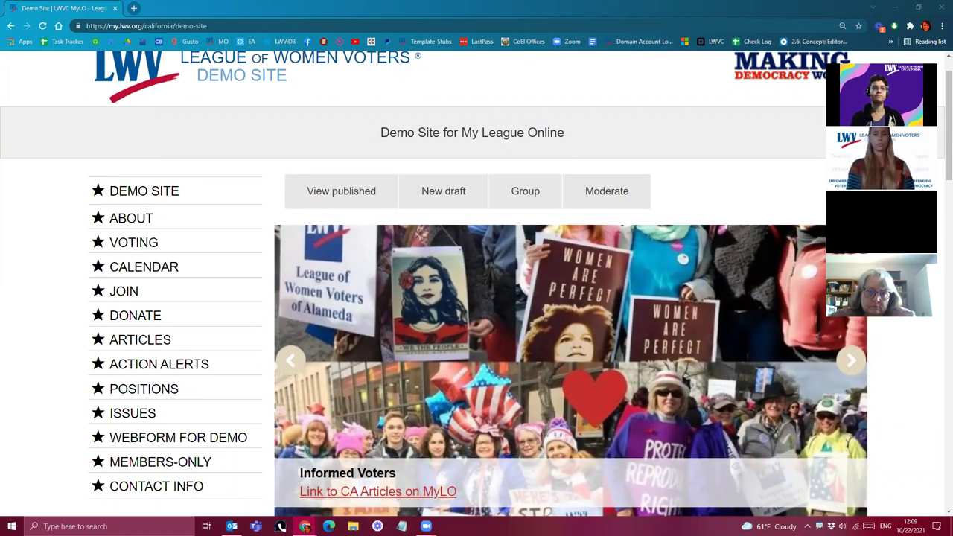
{"action": "scroll", "coordinate": [292, 373], "scroll_direction": "down", "scroll_amount": 2}
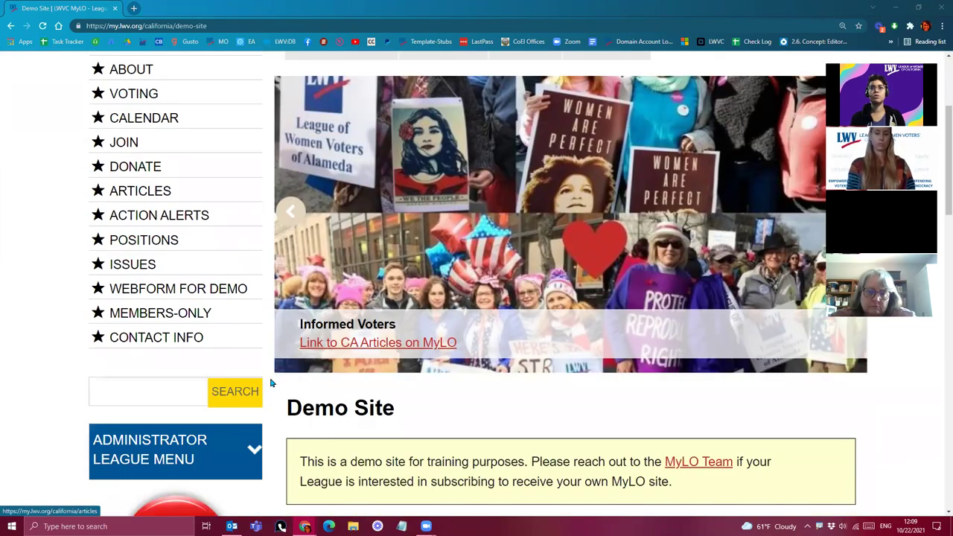
{"action": "scroll", "coordinate": [272, 383], "scroll_direction": "down", "scroll_amount": 1}
{"action": "scroll", "coordinate": [272, 383], "scroll_direction": "down", "scroll_amount": 3}
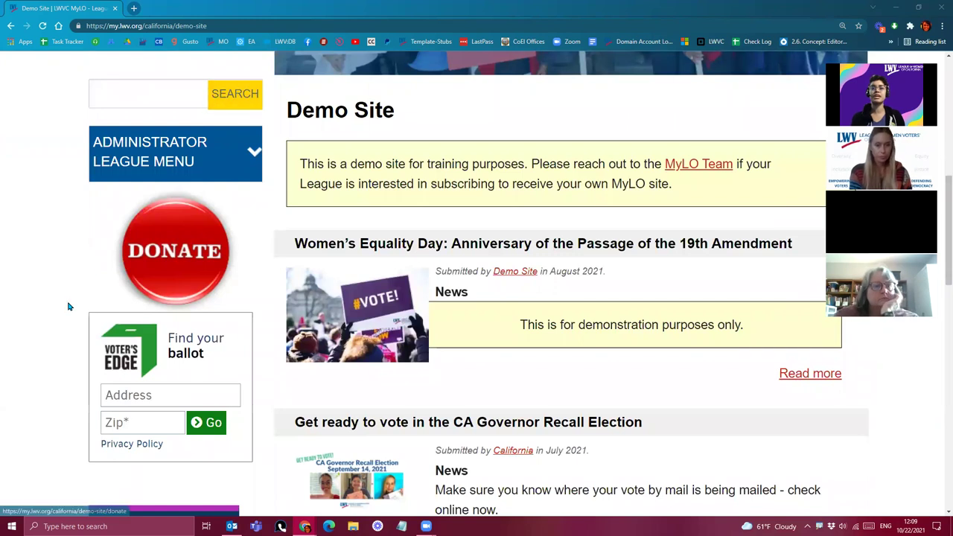
{"action": "scroll", "coordinate": [60, 310], "scroll_direction": "down", "scroll_amount": 1}
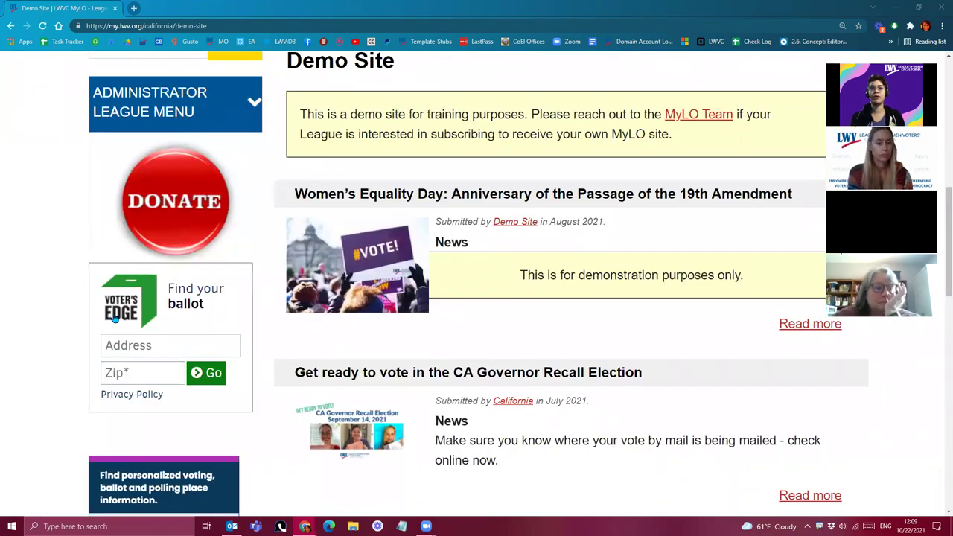
{"action": "scroll", "coordinate": [107, 275], "scroll_direction": "down", "scroll_amount": 2}
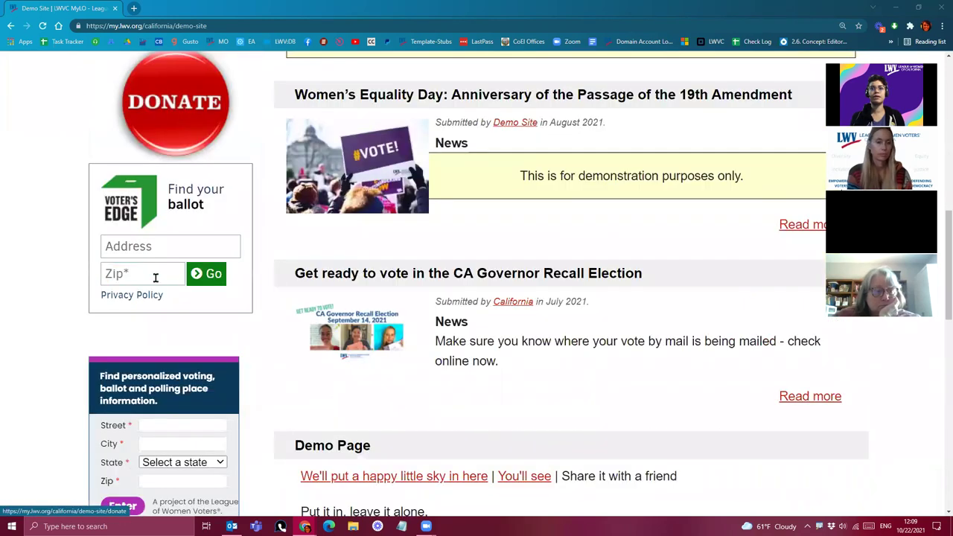
{"action": "scroll", "coordinate": [136, 279], "scroll_direction": "down", "scroll_amount": 3}
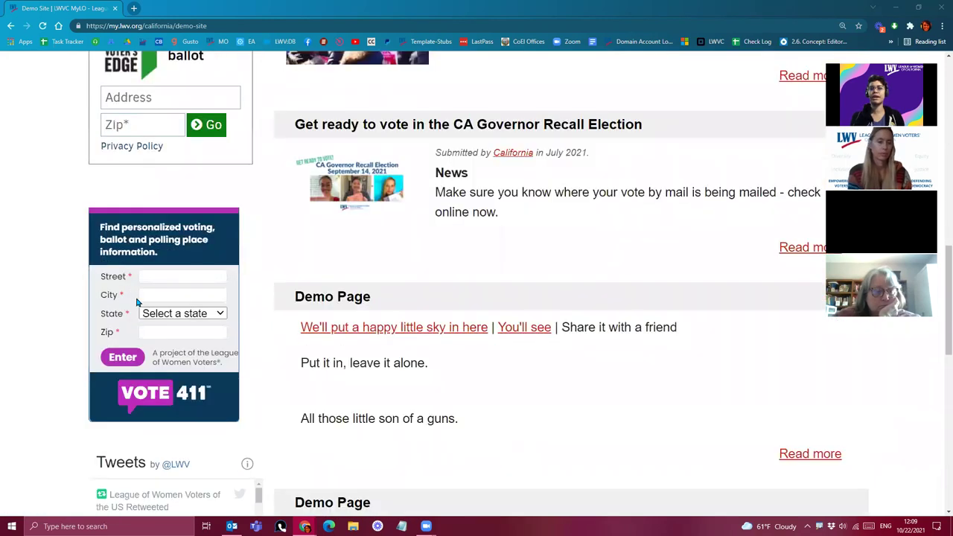
{"action": "scroll", "coordinate": [123, 327], "scroll_direction": "down", "scroll_amount": 2}
{"action": "scroll", "coordinate": [114, 212], "scroll_direction": "up", "scroll_amount": 2}
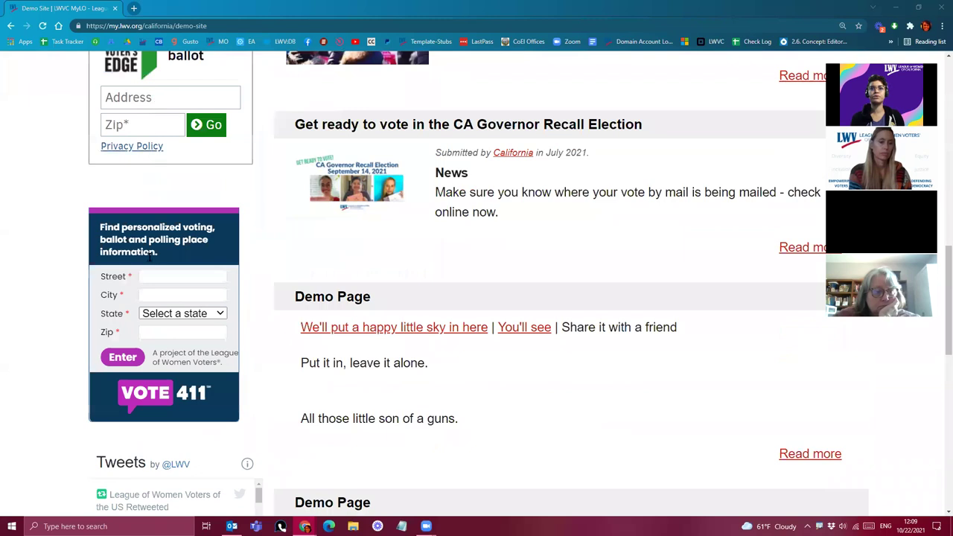
{"action": "scroll", "coordinate": [150, 283], "scroll_direction": "down", "scroll_amount": 3}
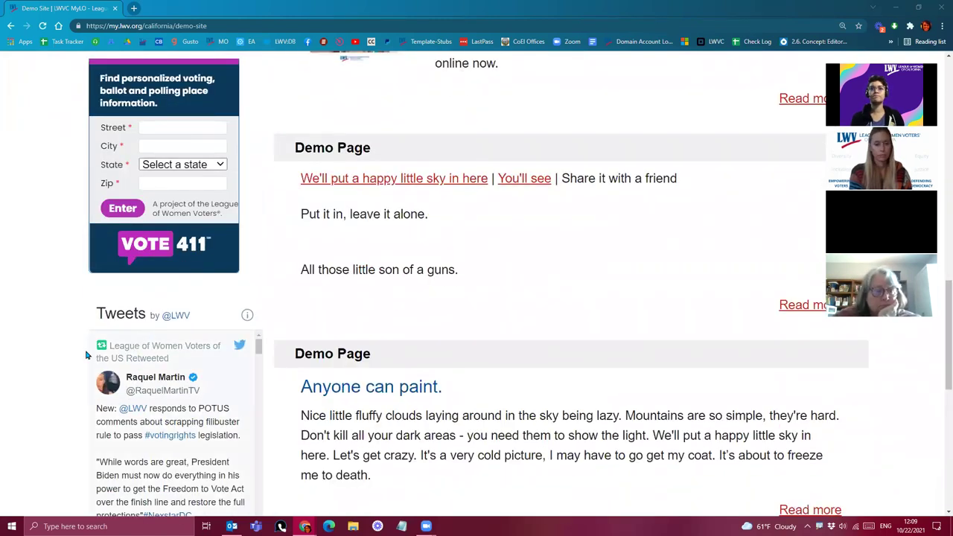
{"action": "scroll", "coordinate": [88, 361], "scroll_direction": "up", "scroll_amount": 1}
{"action": "scroll", "coordinate": [89, 365], "scroll_direction": "up", "scroll_amount": 8}
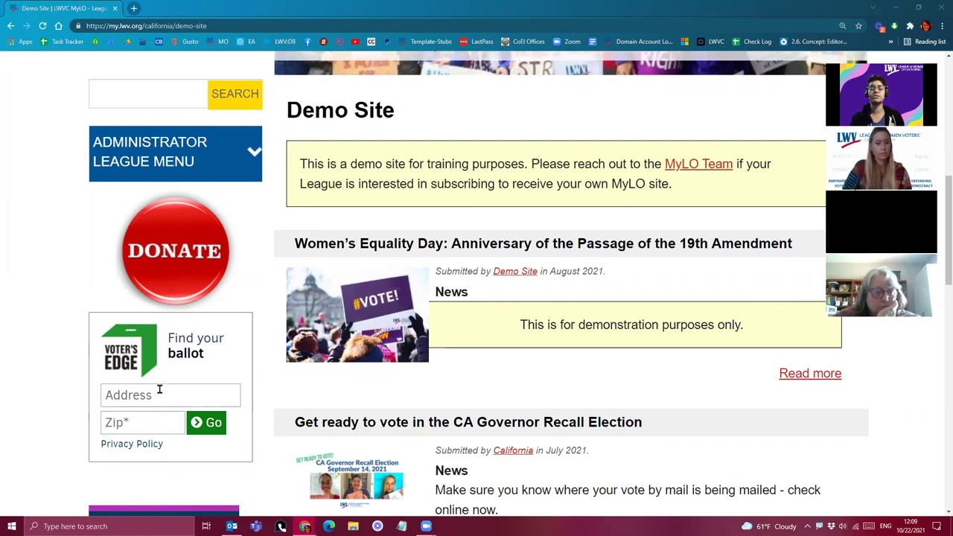
Open the Demo Site's Positions page and review its subscribed positions alongside the repeated sidebar blocks.
{"action": "scroll", "coordinate": [124, 414], "scroll_direction": "up", "scroll_amount": 3}
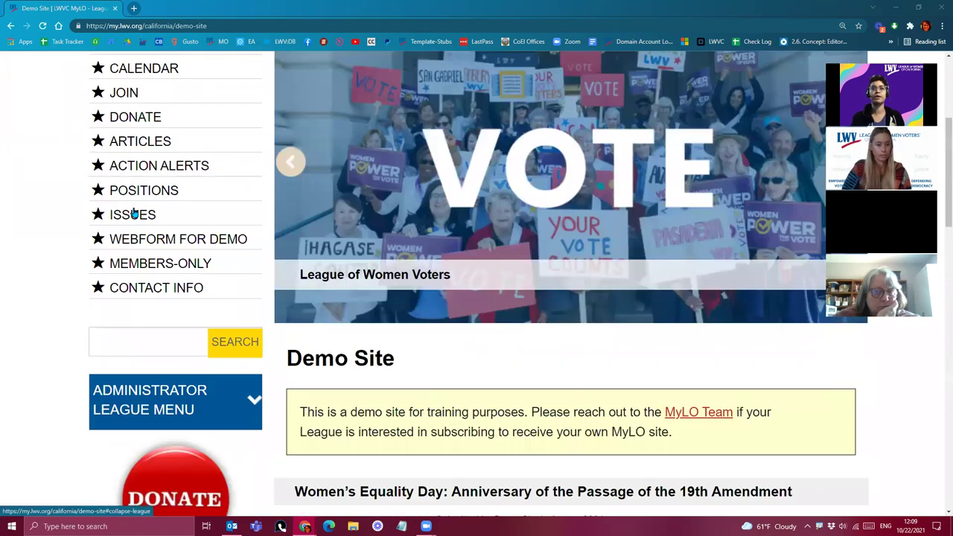
{"action": "left_click", "coordinate": [134, 192]}
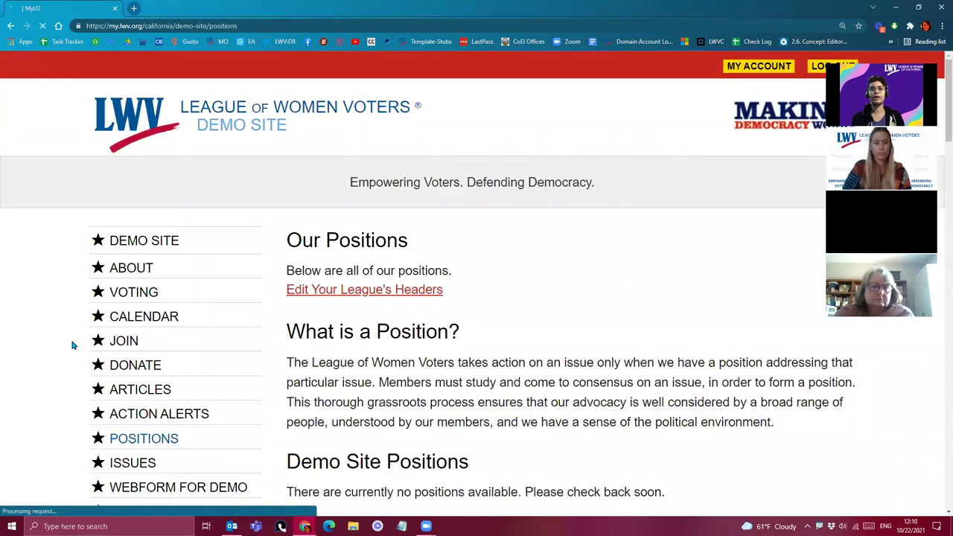
{"action": "scroll", "coordinate": [73, 340], "scroll_direction": "down", "scroll_amount": 5}
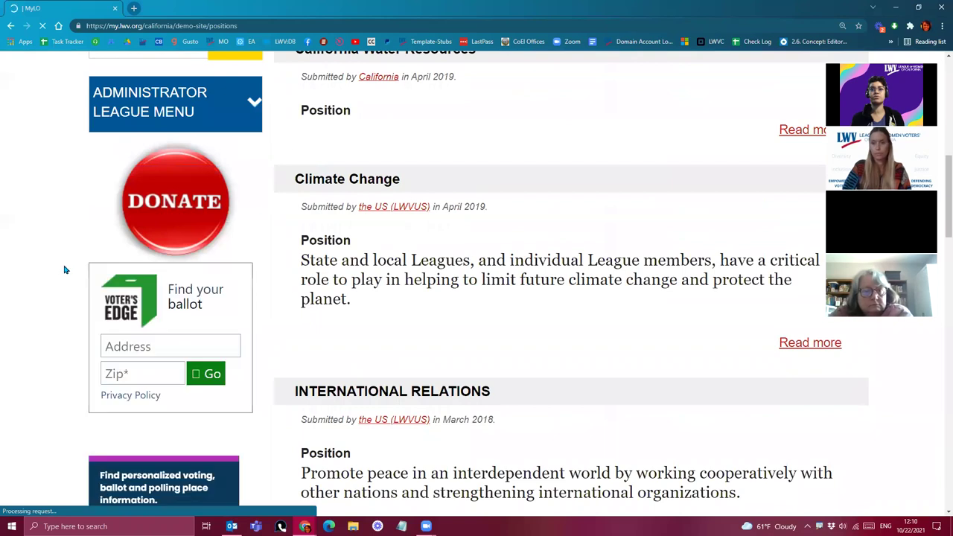
{"action": "scroll", "coordinate": [64, 268], "scroll_direction": "down", "scroll_amount": 3}
{"action": "scroll", "coordinate": [118, 271], "scroll_direction": "down", "scroll_amount": 3}
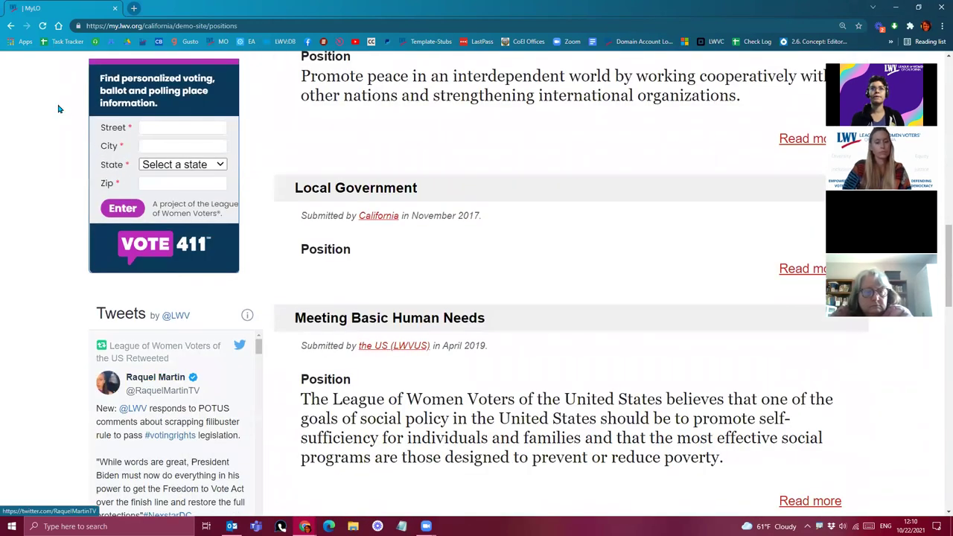
Return to the Demo Site home page and examine its sidebar widgets and the footer's contact details and social media links.
{"action": "left_click", "coordinate": [10, 25]}
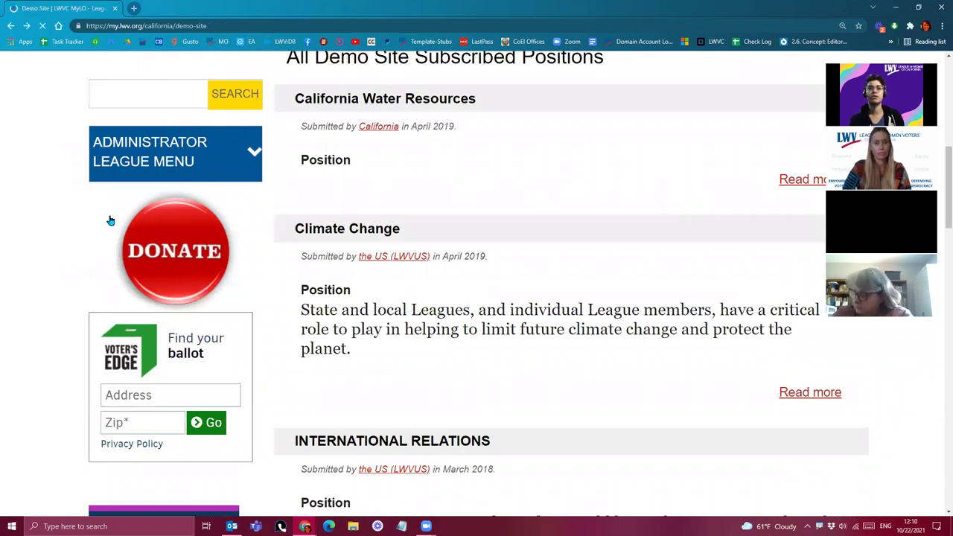
{"action": "scroll", "coordinate": [112, 224], "scroll_direction": "down", "scroll_amount": 5}
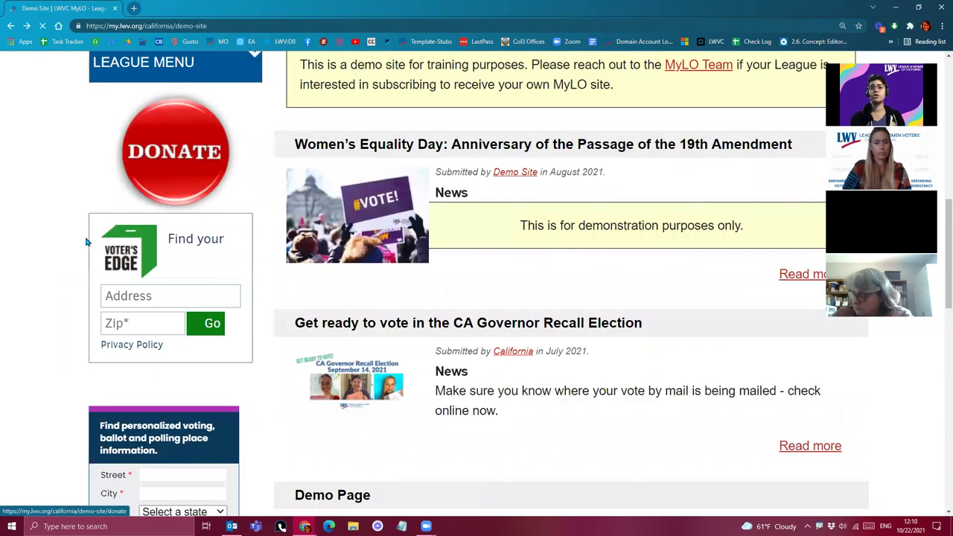
{"action": "scroll", "coordinate": [92, 236], "scroll_direction": "down", "scroll_amount": 3}
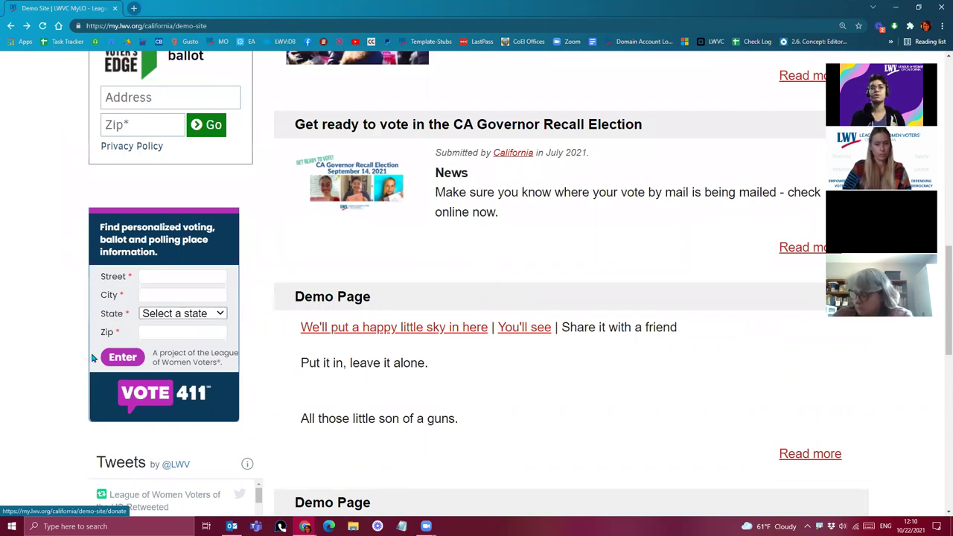
{"action": "scroll", "coordinate": [92, 358], "scroll_direction": "down", "scroll_amount": 3}
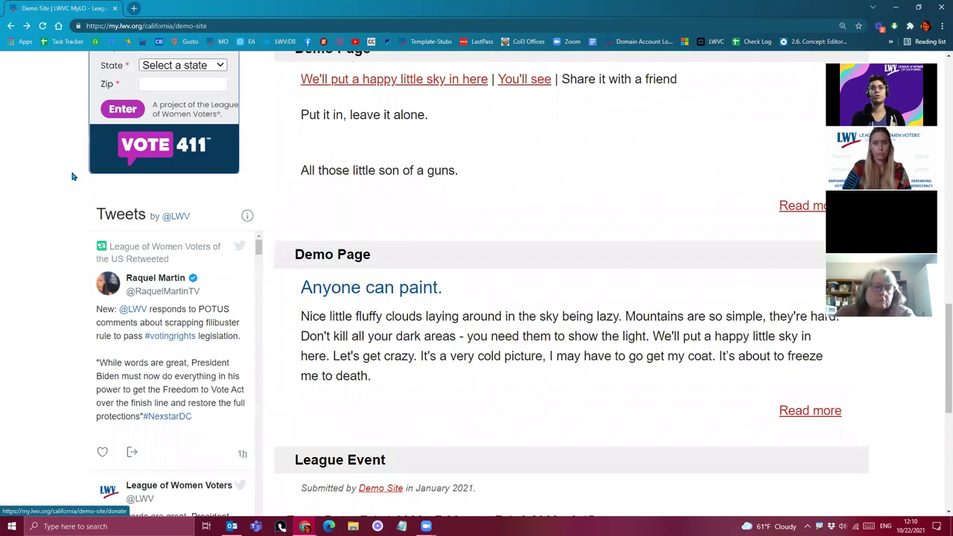
{"action": "scroll", "coordinate": [75, 174], "scroll_direction": "up", "scroll_amount": 4}
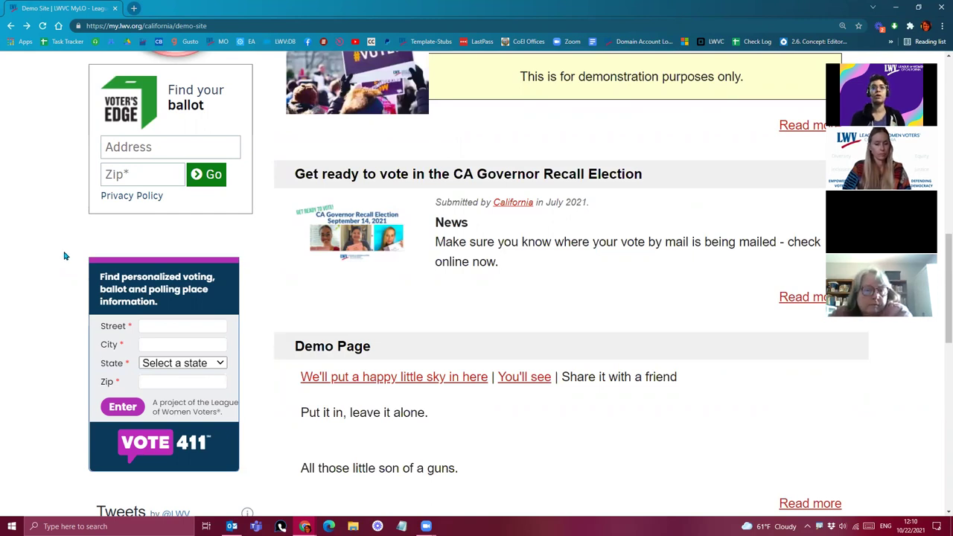
{"action": "scroll", "coordinate": [67, 257], "scroll_direction": "down", "scroll_amount": 3}
{"action": "scroll", "coordinate": [156, 150], "scroll_direction": "down", "scroll_amount": 3}
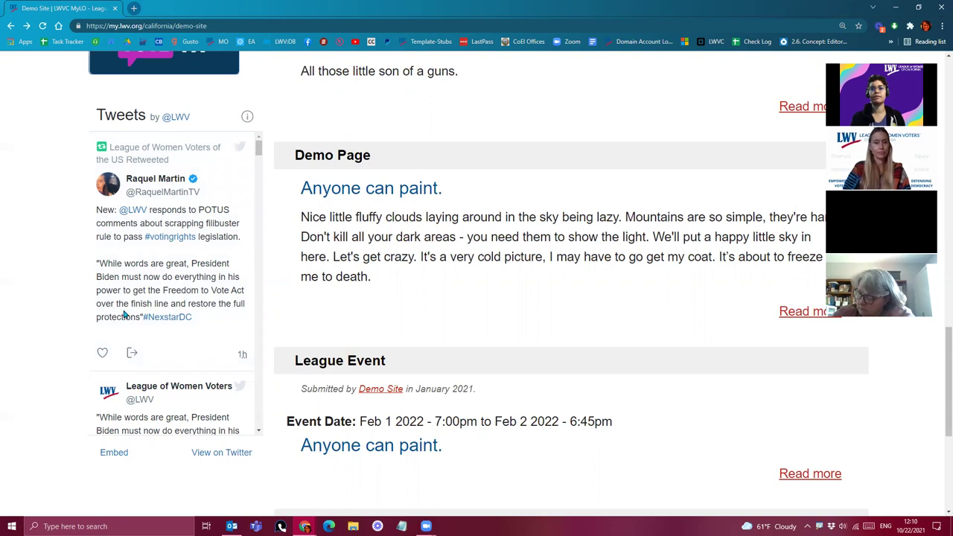
{"action": "scroll", "coordinate": [123, 313], "scroll_direction": "down", "scroll_amount": 4}
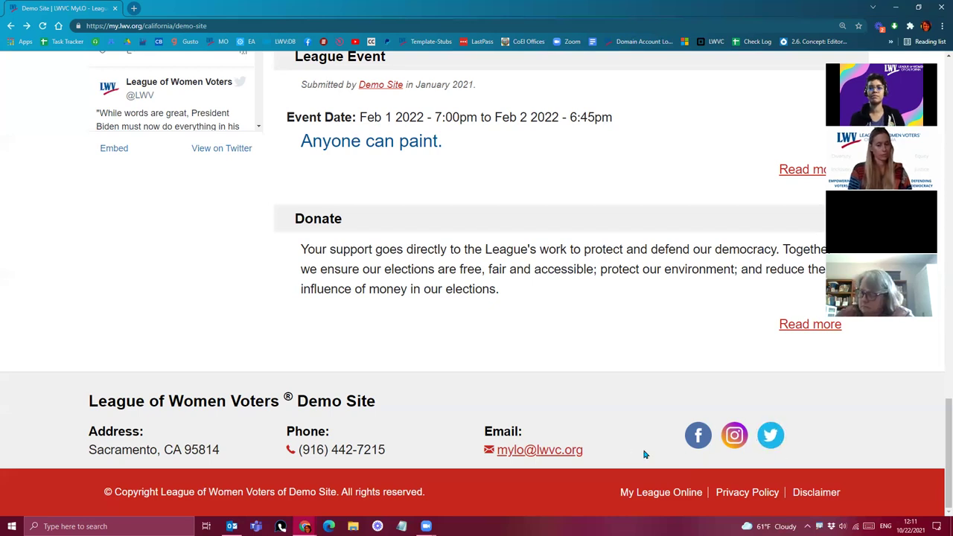
Review the home page's content entries from the Donate section back up to the first Demo Page entry.
{"action": "scroll", "coordinate": [669, 435], "scroll_direction": "up", "scroll_amount": 1}
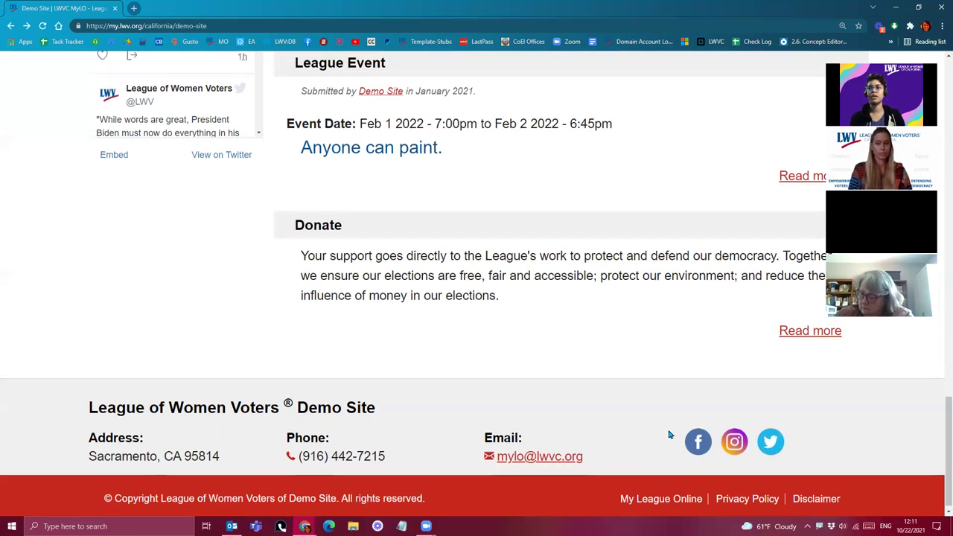
{"action": "scroll", "coordinate": [670, 436], "scroll_direction": "up", "scroll_amount": 3}
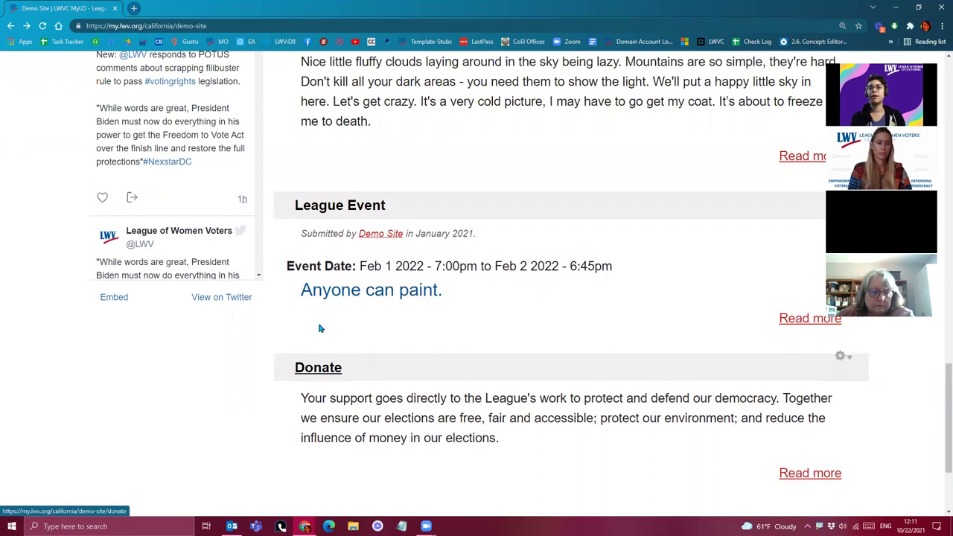
{"action": "scroll", "coordinate": [324, 282], "scroll_direction": "up", "scroll_amount": 1}
{"action": "scroll", "coordinate": [335, 289], "scroll_direction": "up", "scroll_amount": 4}
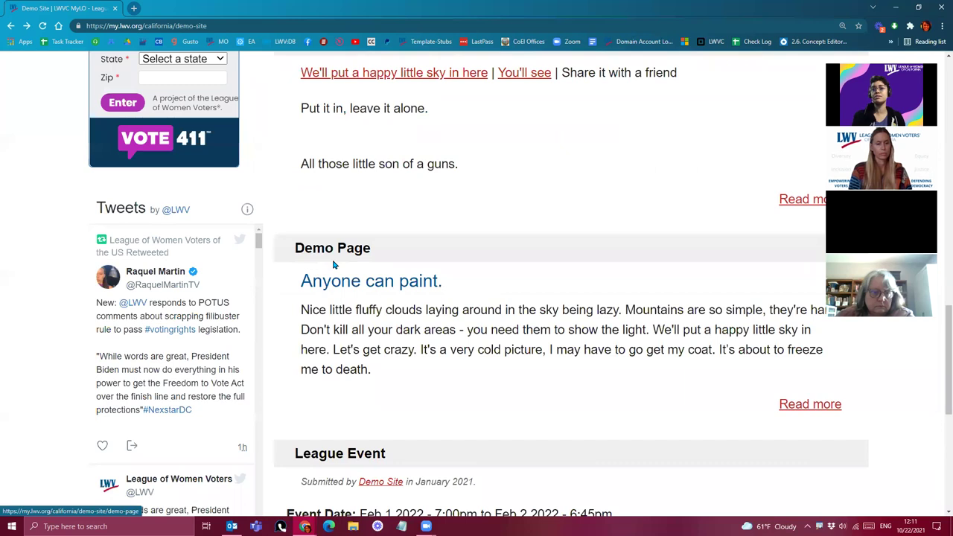
{"action": "scroll", "coordinate": [342, 264], "scroll_direction": "up", "scroll_amount": 4}
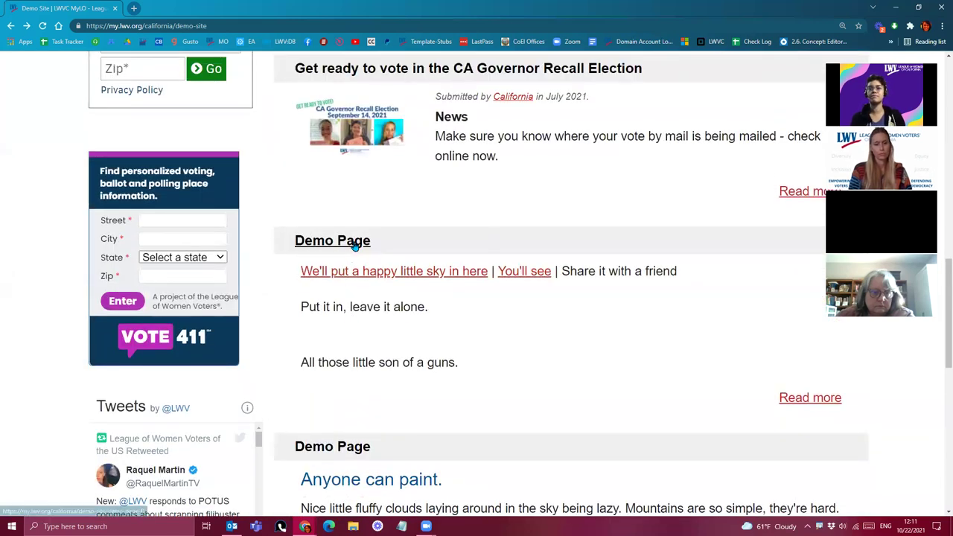
Examine the Women's Equality Day and CA Governor Recall Election news entries, including which site submitted each one.
{"action": "scroll", "coordinate": [363, 259], "scroll_direction": "up", "scroll_amount": 1}
{"action": "scroll", "coordinate": [420, 260], "scroll_direction": "up", "scroll_amount": 3}
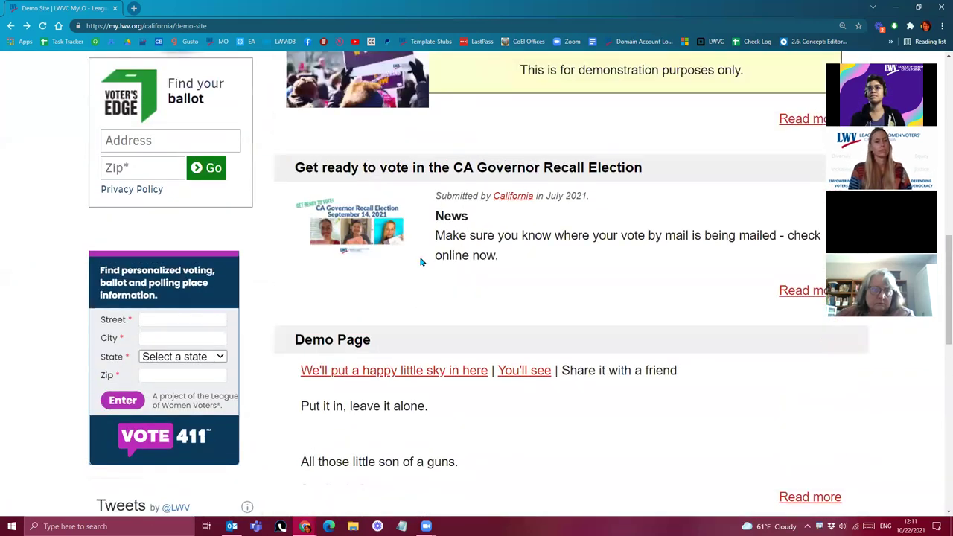
{"action": "scroll", "coordinate": [421, 271], "scroll_direction": "up", "scroll_amount": 3}
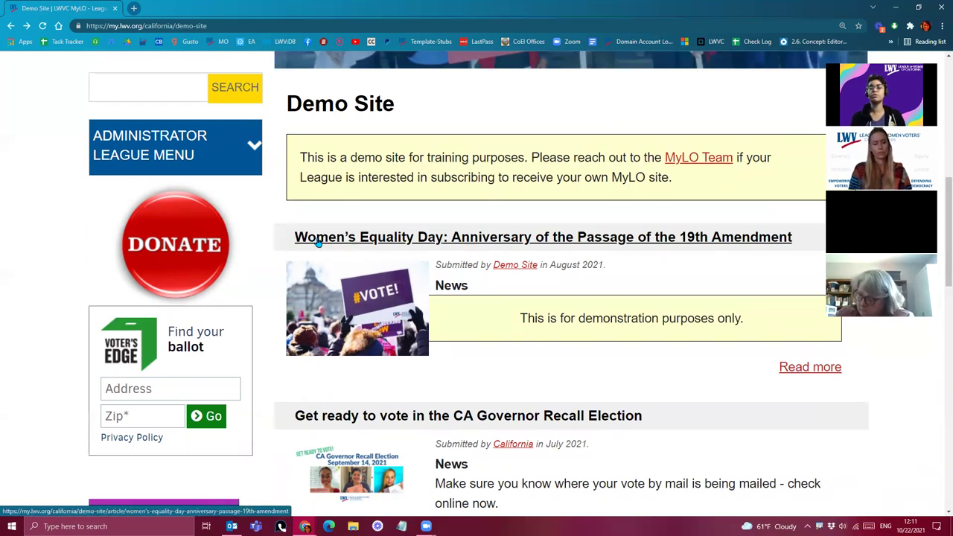
{"action": "left_click_drag", "start_coordinate": [435, 266], "coordinate": [548, 265]}
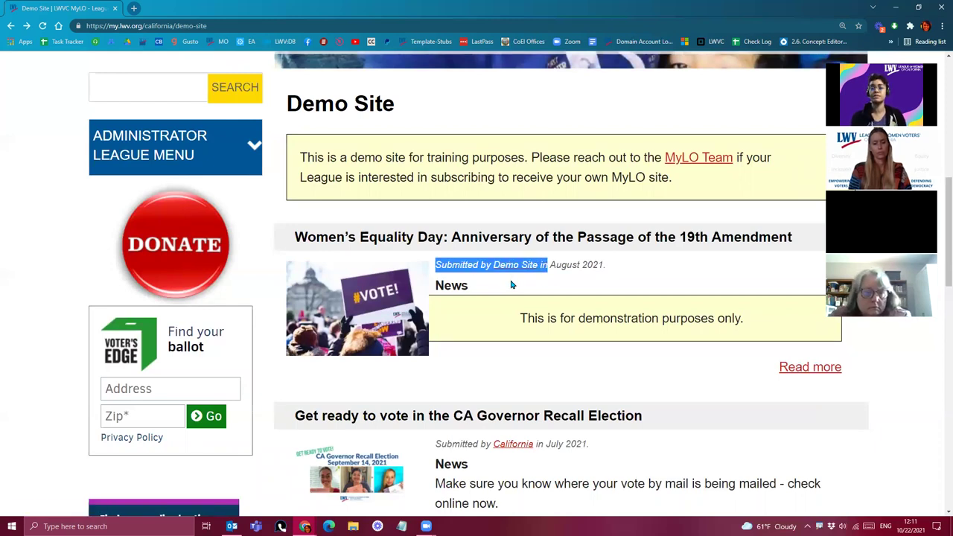
{"action": "scroll", "coordinate": [512, 285], "scroll_direction": "down", "scroll_amount": 3}
{"action": "left_click", "coordinate": [538, 270]}
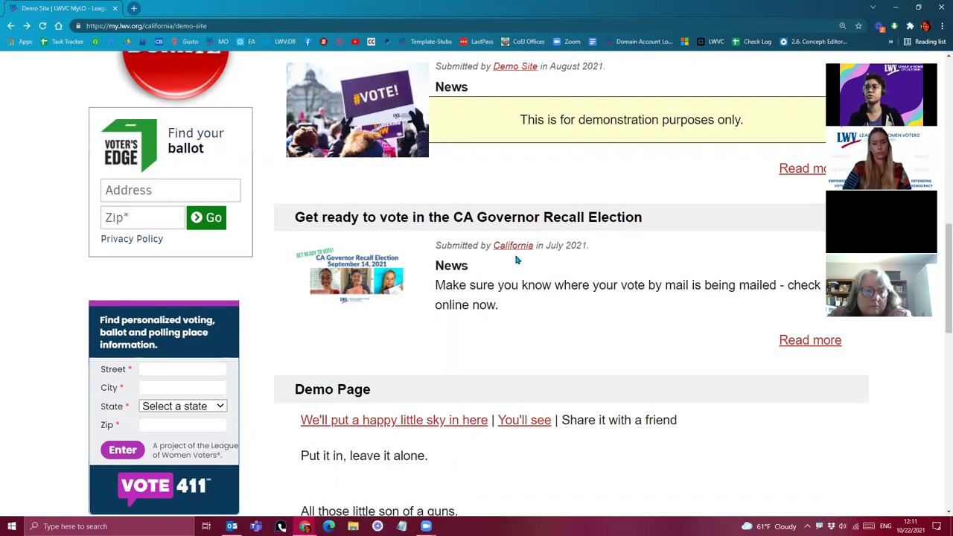
{"action": "left_click_drag", "start_coordinate": [491, 246], "coordinate": [534, 246]}
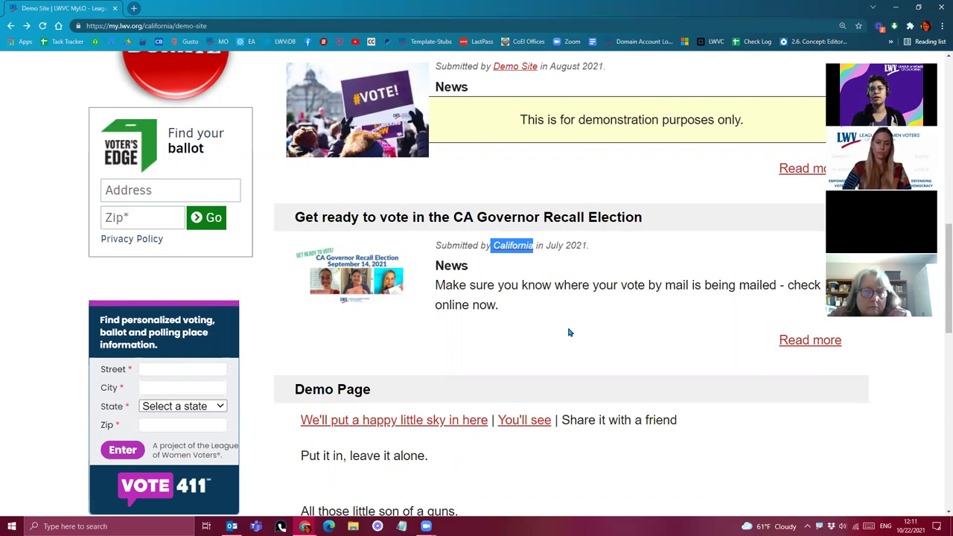
{"action": "scroll", "coordinate": [568, 333], "scroll_direction": "down", "scroll_amount": 2}
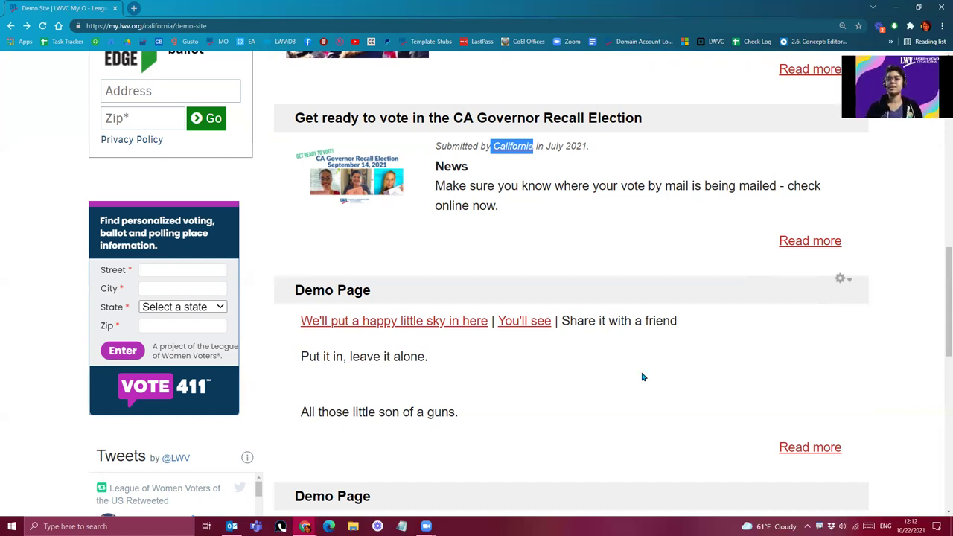
Review the home page from the Demo Page entries back up to the slideshow and site navigation links.
{"action": "scroll", "coordinate": [630, 413], "scroll_direction": "up", "scroll_amount": 2}
{"action": "scroll", "coordinate": [639, 417], "scroll_direction": "down", "scroll_amount": 2}
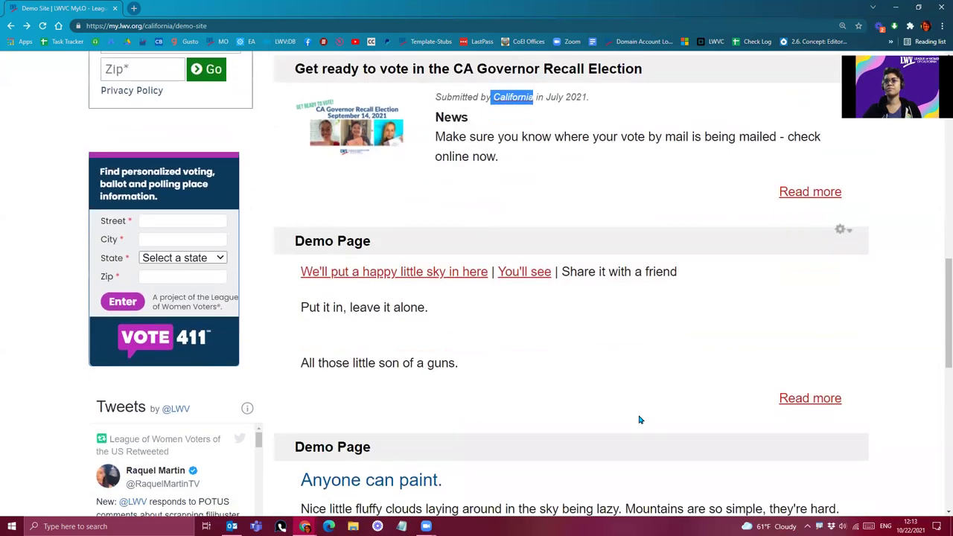
{"action": "scroll", "coordinate": [641, 420], "scroll_direction": "up", "scroll_amount": 3}
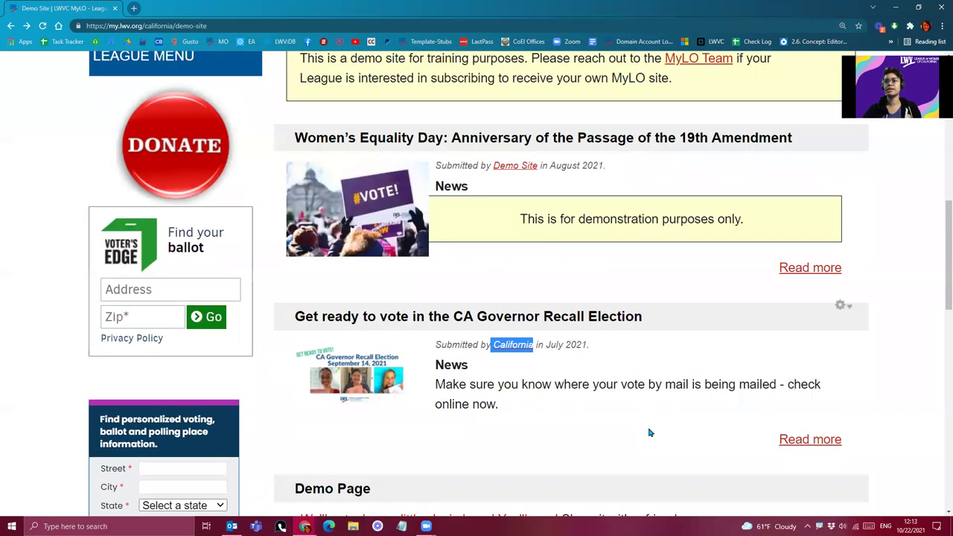
{"action": "scroll", "coordinate": [652, 432], "scroll_direction": "up", "scroll_amount": 2}
{"action": "scroll", "coordinate": [657, 435], "scroll_direction": "up", "scroll_amount": 1}
{"action": "scroll", "coordinate": [659, 436], "scroll_direction": "up", "scroll_amount": 1}
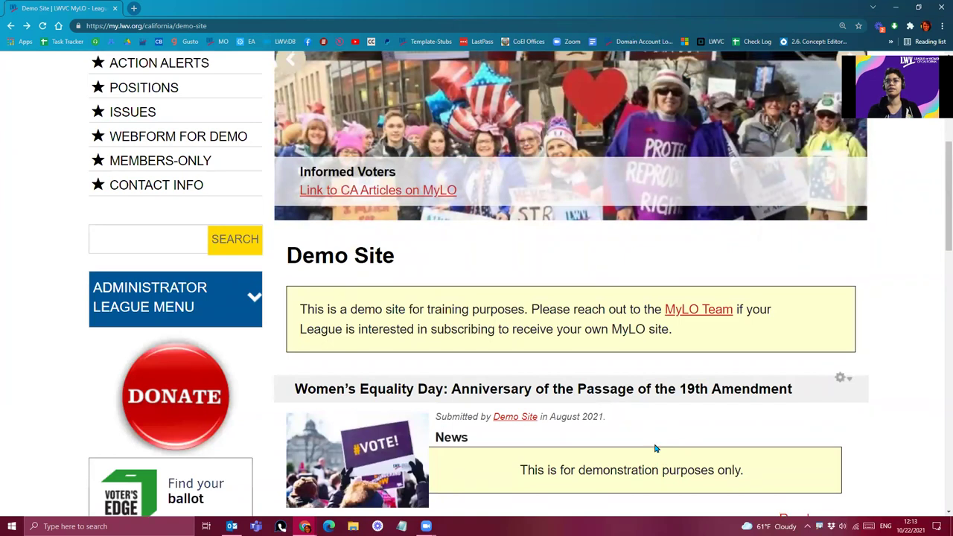
{"action": "scroll", "coordinate": [656, 447], "scroll_direction": "up", "scroll_amount": 1}
{"action": "scroll", "coordinate": [658, 448], "scroll_direction": "up", "scroll_amount": 1}
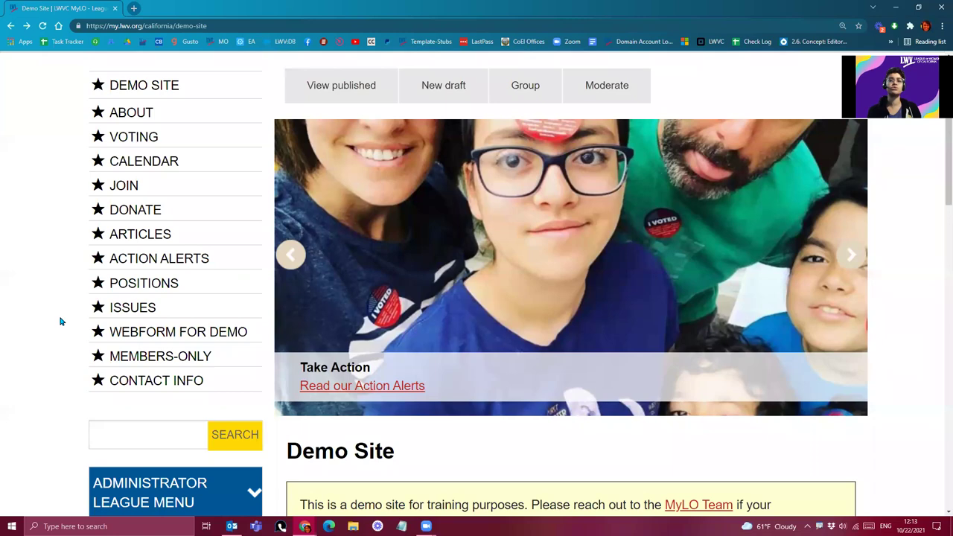
Expand the Administrator League Menu and open the form for adding a slideshow item.
{"action": "scroll", "coordinate": [61, 322], "scroll_direction": "down", "scroll_amount": 2}
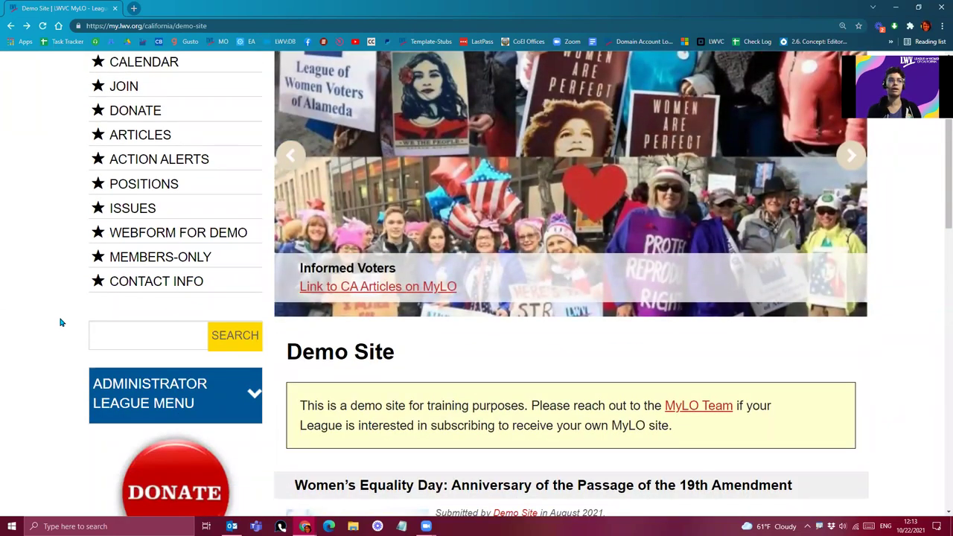
{"action": "scroll", "coordinate": [61, 321], "scroll_direction": "down", "scroll_amount": 2}
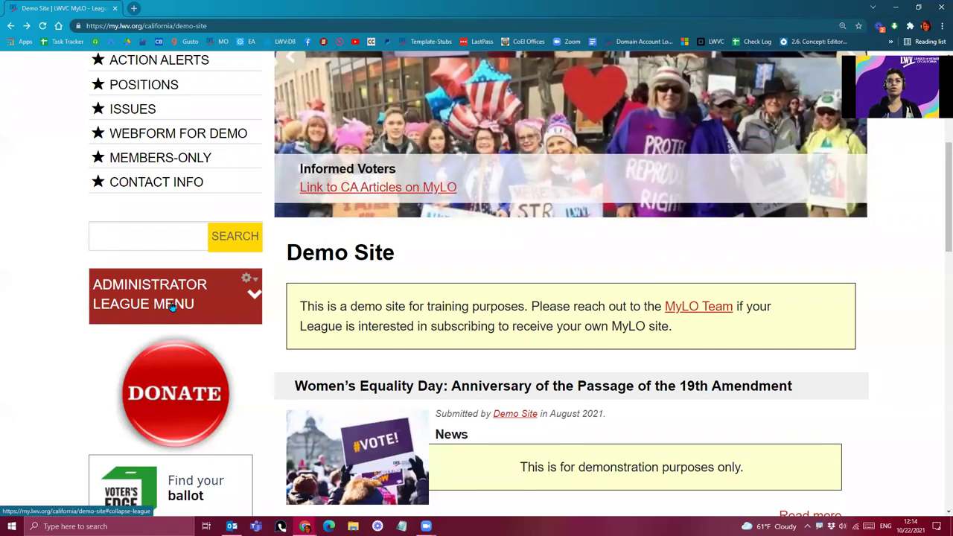
{"action": "left_click", "coordinate": [171, 307]}
{"action": "scroll", "coordinate": [67, 320], "scroll_direction": "up", "scroll_amount": 3}
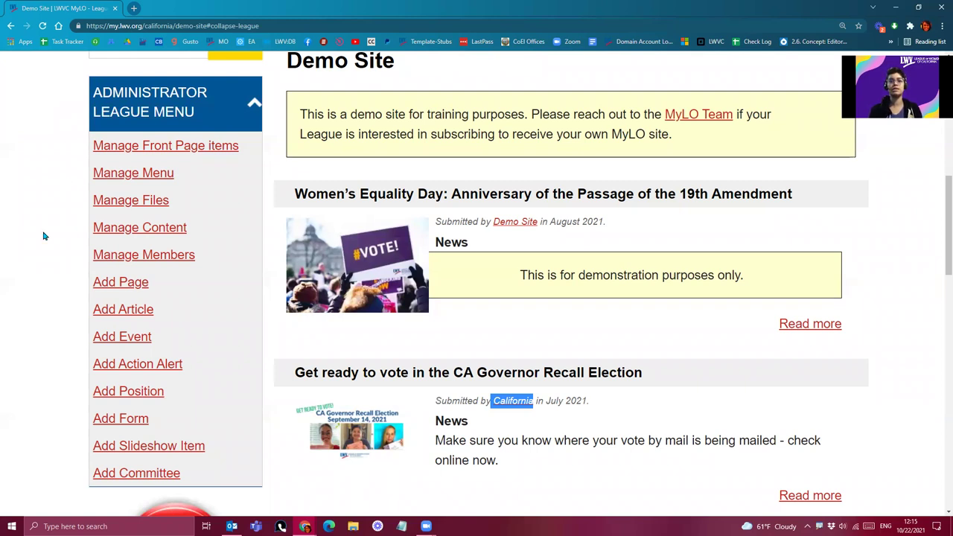
{"action": "left_click", "coordinate": [145, 451]}
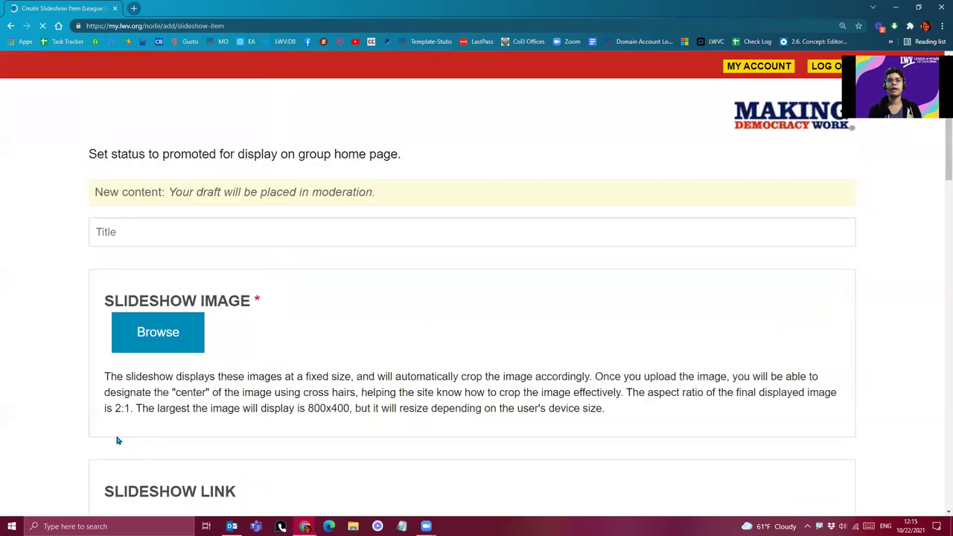
Title the new slideshow item "Slideshow" and open the media browser for its slideshow image.
{"action": "left_click", "coordinate": [180, 235]}
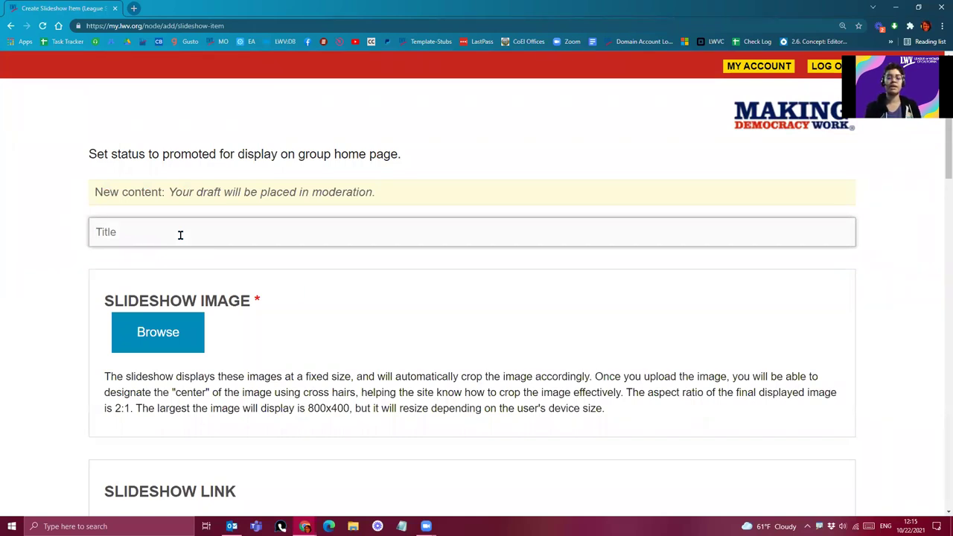
{"action": "type", "text": "Slideshow"}
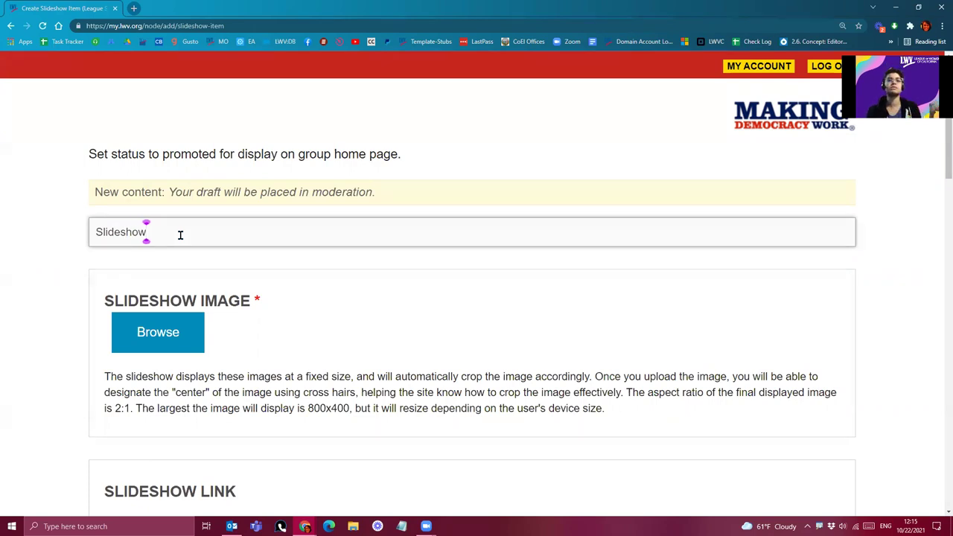
{"action": "scroll", "coordinate": [76, 332], "scroll_direction": "down", "scroll_amount": 1}
{"action": "scroll", "coordinate": [77, 332], "scroll_direction": "down", "scroll_amount": 1}
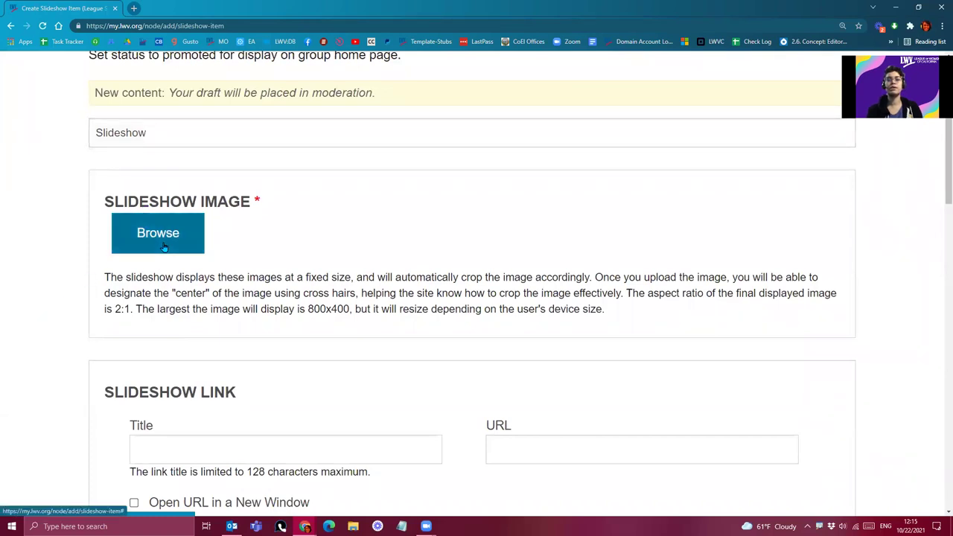
{"action": "left_click", "coordinate": [172, 238]}
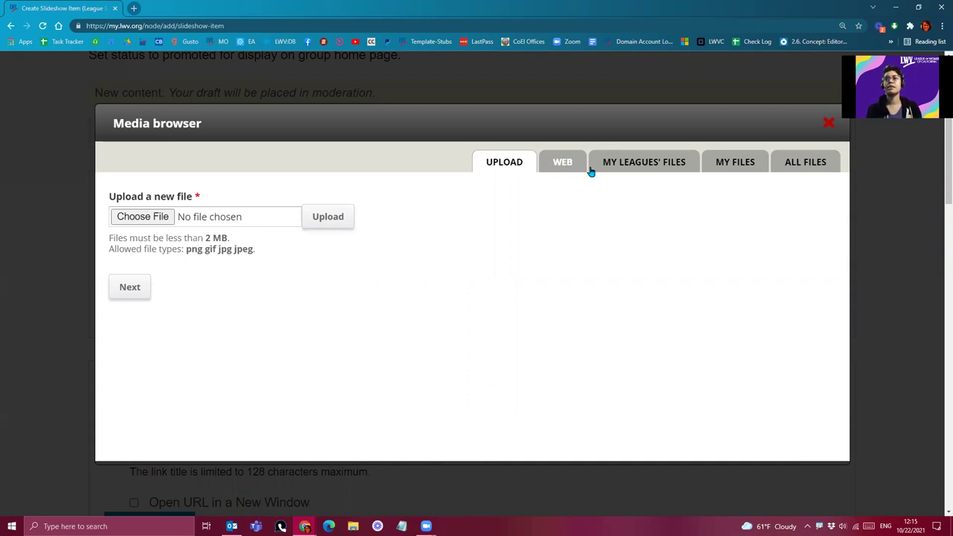
Review the media browser's Web, My Leagues' Files and My Files sources for the slideshow image.
{"action": "left_click", "coordinate": [562, 164]}
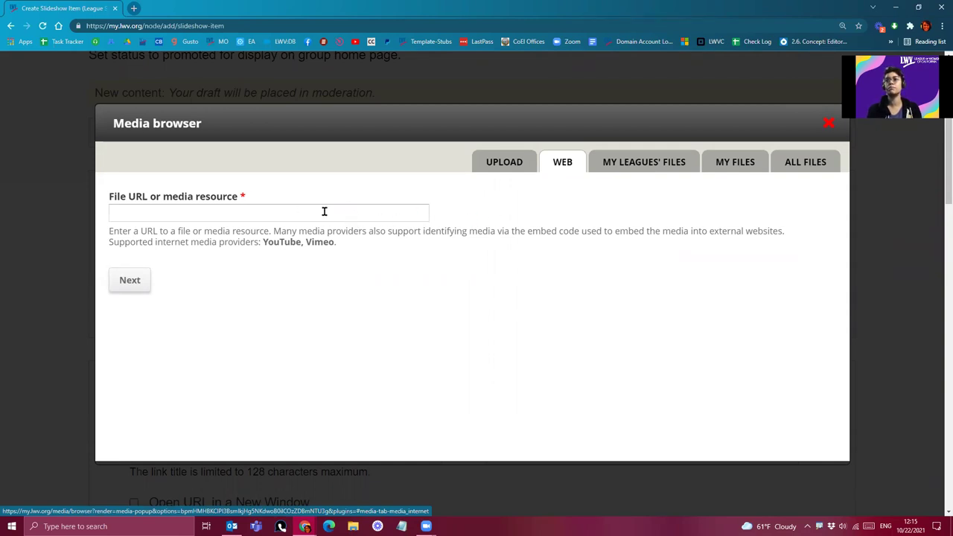
{"action": "left_click", "coordinate": [676, 163]}
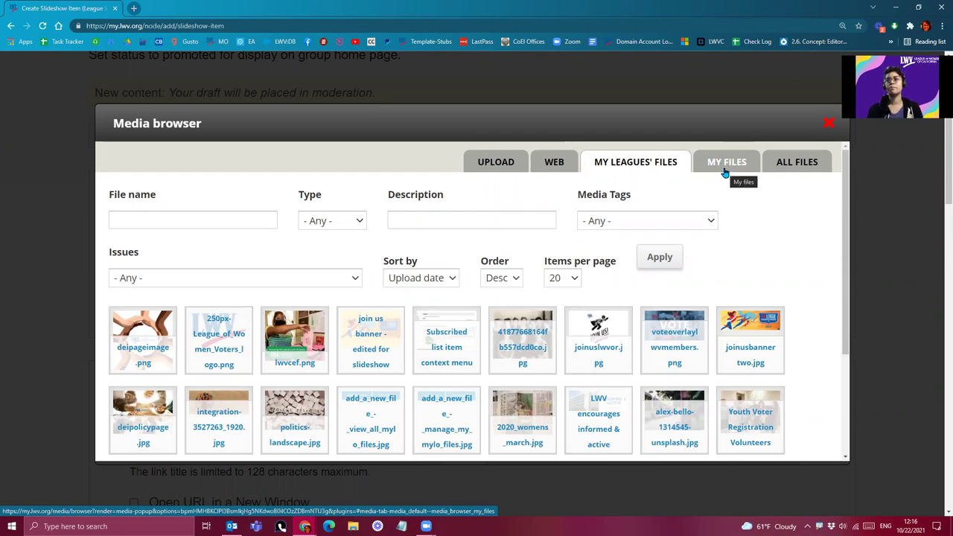
{"action": "left_click", "coordinate": [735, 164]}
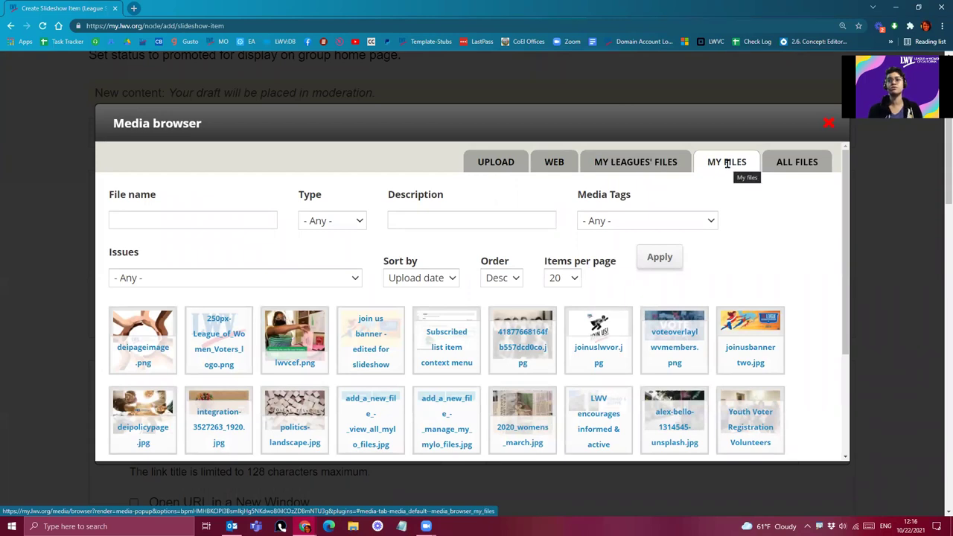
{"action": "left_click", "coordinate": [667, 163]}
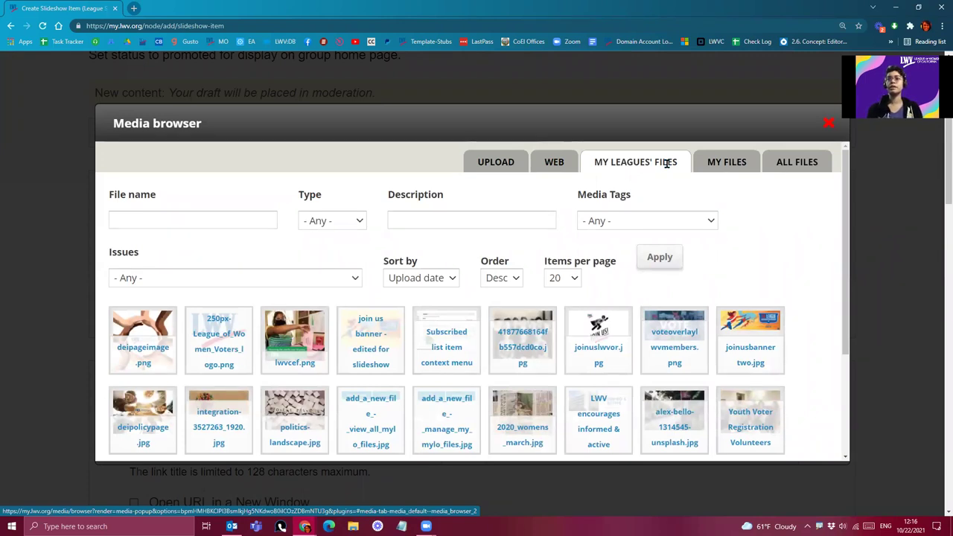
Show all files in the media browser, review the permission filter, and filter the files by the Slideshow Image media tag.
{"action": "left_click", "coordinate": [780, 164]}
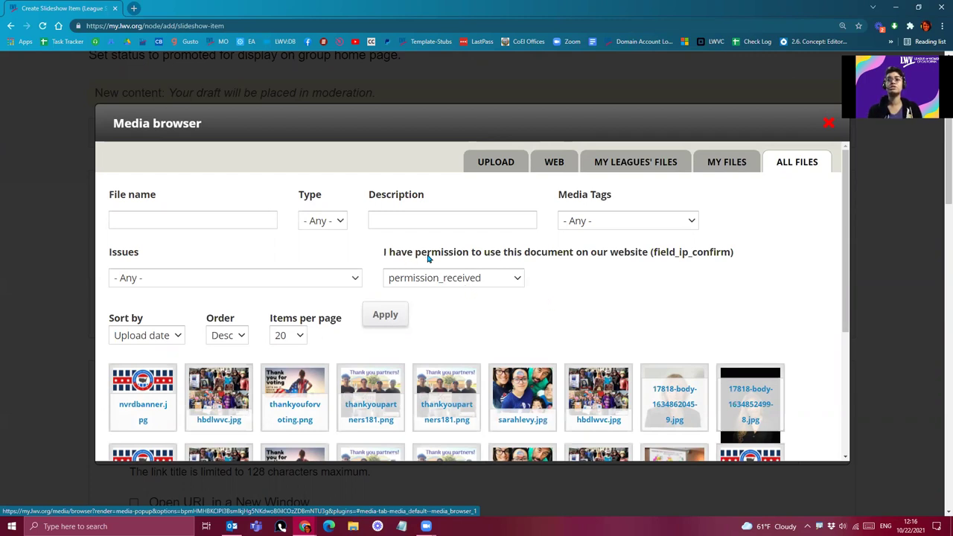
{"action": "left_click_drag", "start_coordinate": [415, 258], "coordinate": [648, 259]}
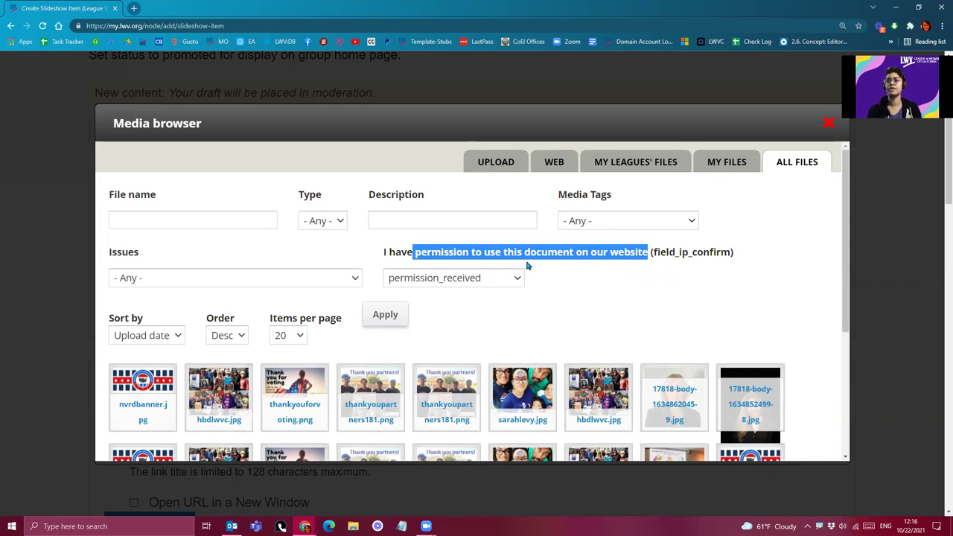
{"action": "left_click", "coordinate": [593, 272]}
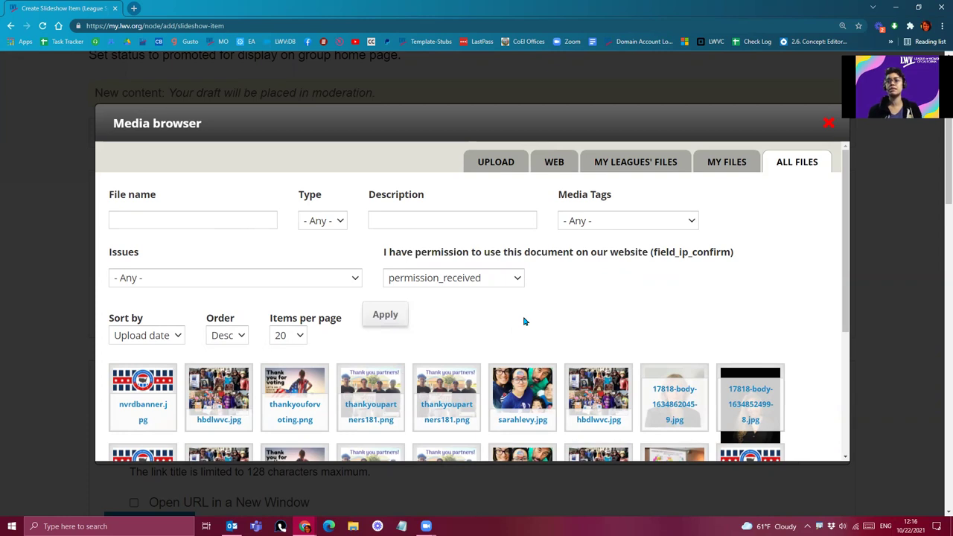
{"action": "left_click", "coordinate": [595, 228]}
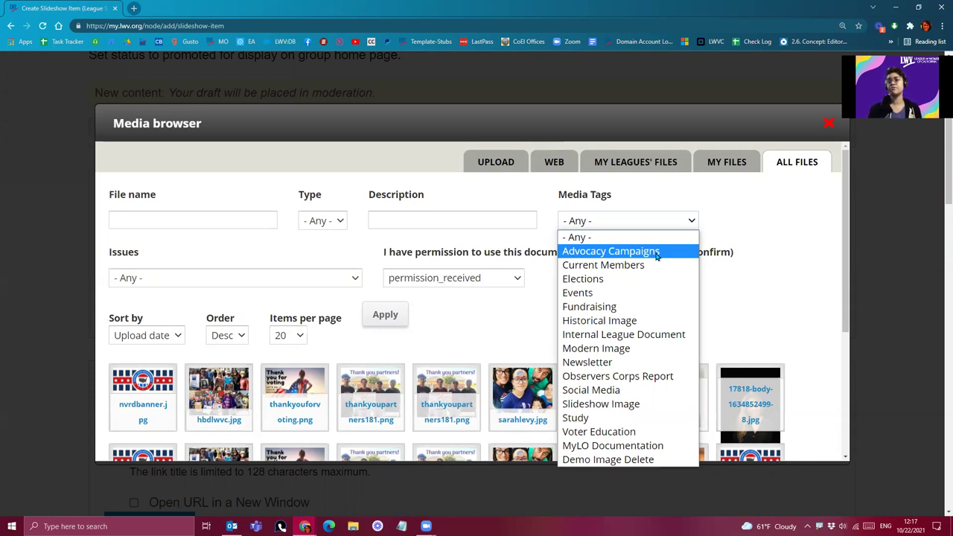
{"action": "left_click", "coordinate": [625, 406]}
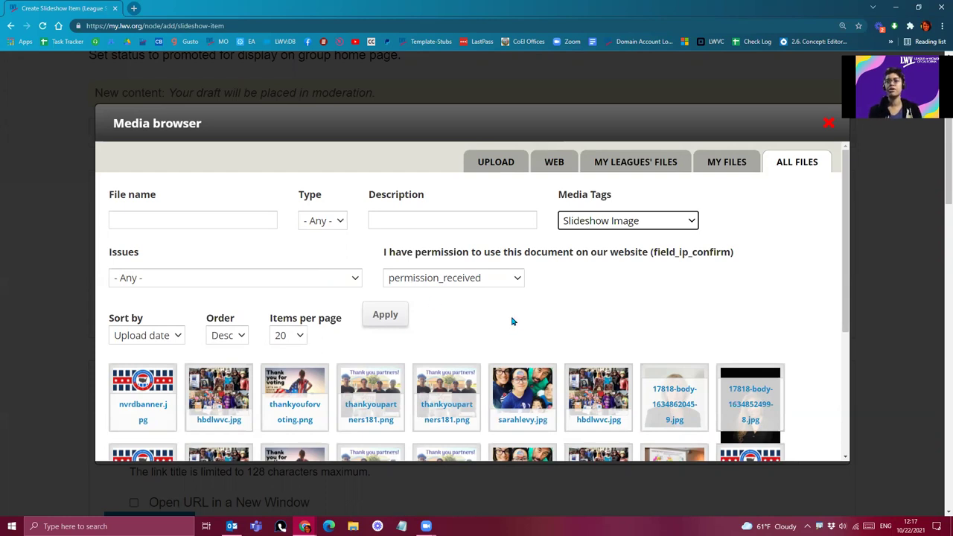
{"action": "scroll", "coordinate": [529, 309], "scroll_direction": "down", "scroll_amount": 2}
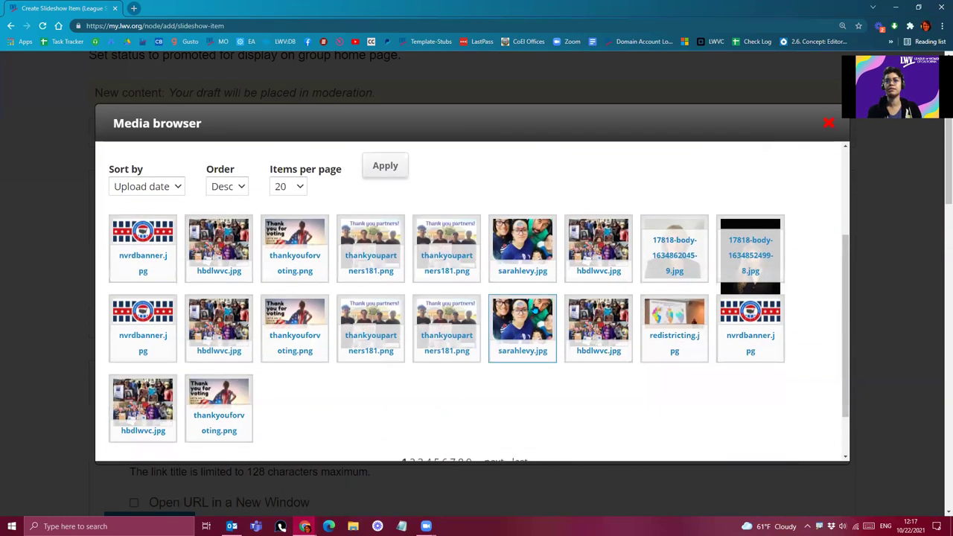
{"action": "scroll", "coordinate": [530, 309], "scroll_direction": "up", "scroll_amount": 2}
{"action": "left_click", "coordinate": [385, 315]}
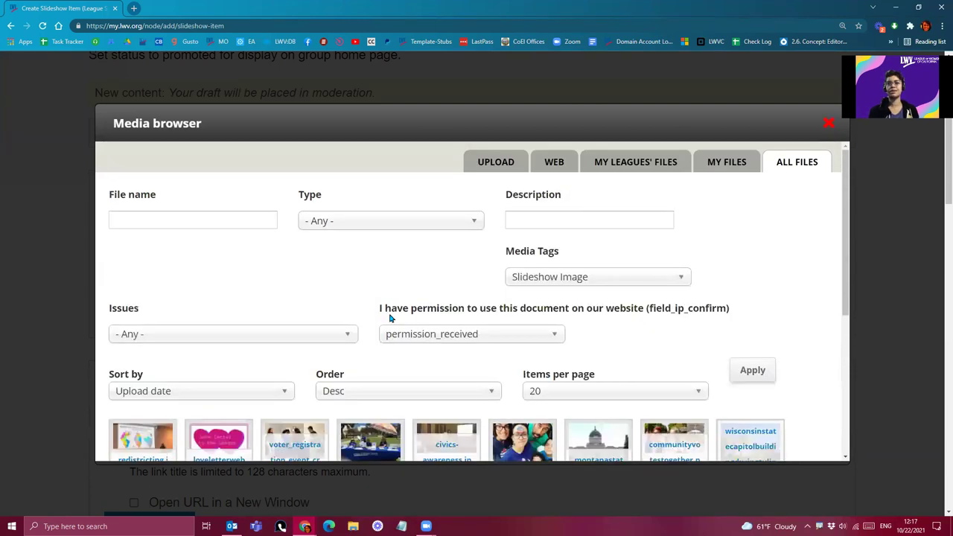
Look through the Issues filter options and browse the images tagged Slideshow Image down to the end of the first page.
{"action": "scroll", "coordinate": [390, 319], "scroll_direction": "down", "scroll_amount": 1}
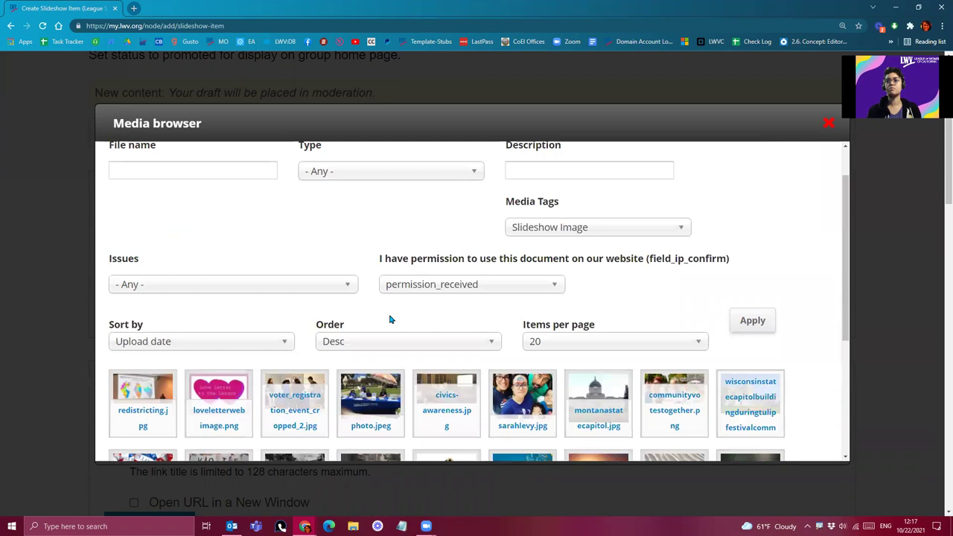
{"action": "left_click", "coordinate": [282, 289]}
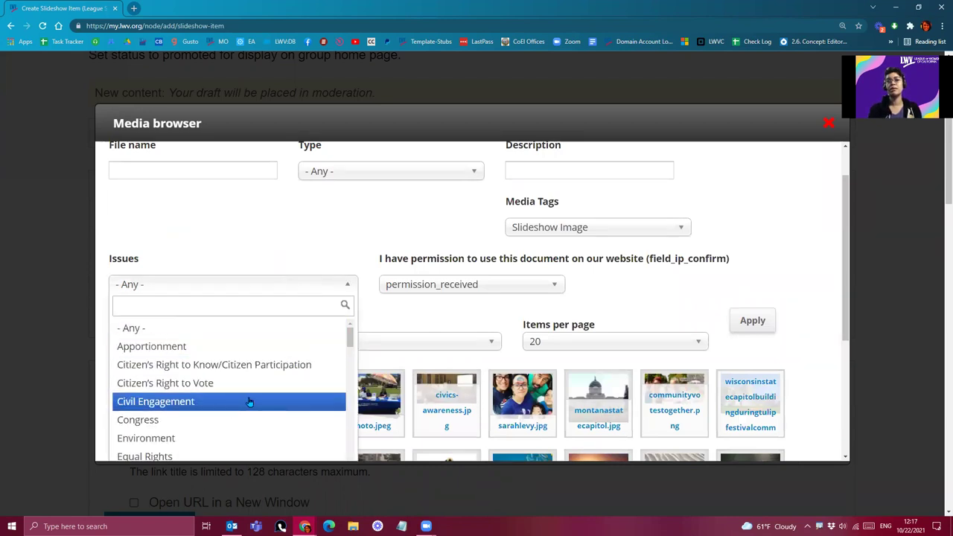
{"action": "left_click", "coordinate": [374, 311]}
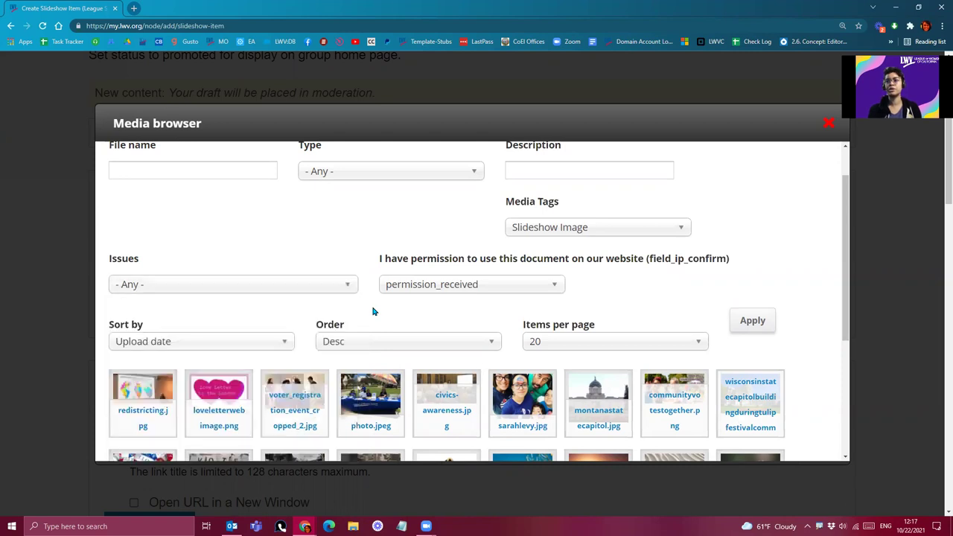
{"action": "scroll", "coordinate": [380, 295], "scroll_direction": "down", "scroll_amount": 1}
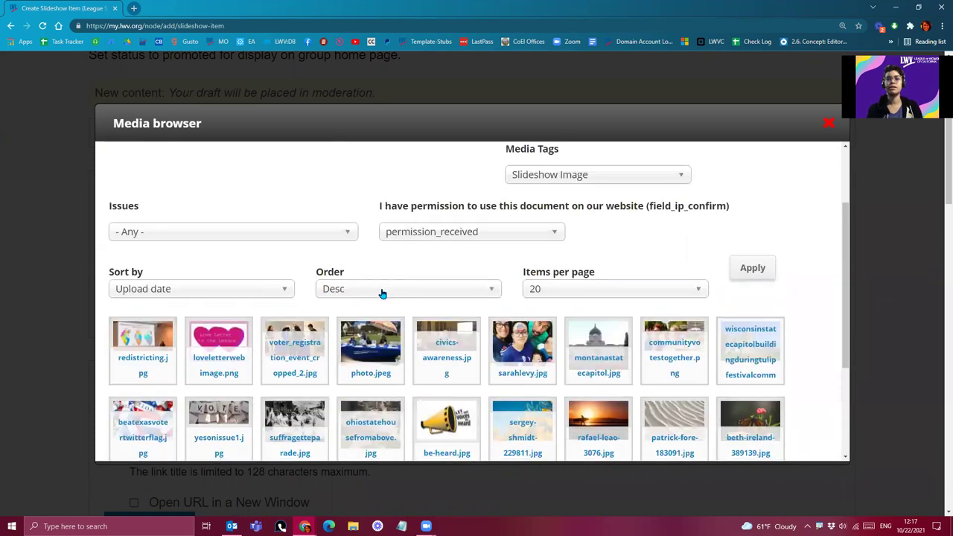
{"action": "scroll", "coordinate": [380, 294], "scroll_direction": "down", "scroll_amount": 1}
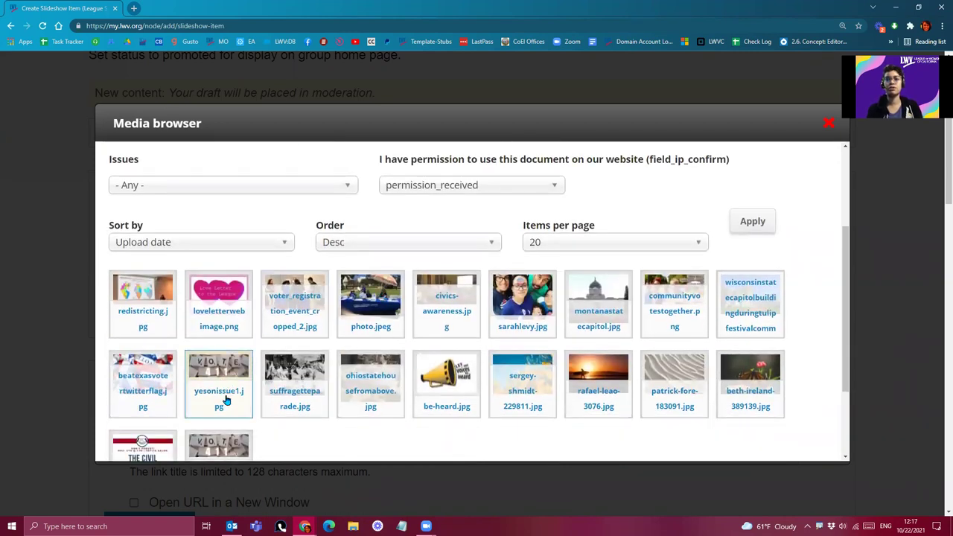
{"action": "scroll", "coordinate": [308, 406], "scroll_direction": "down", "scroll_amount": 2}
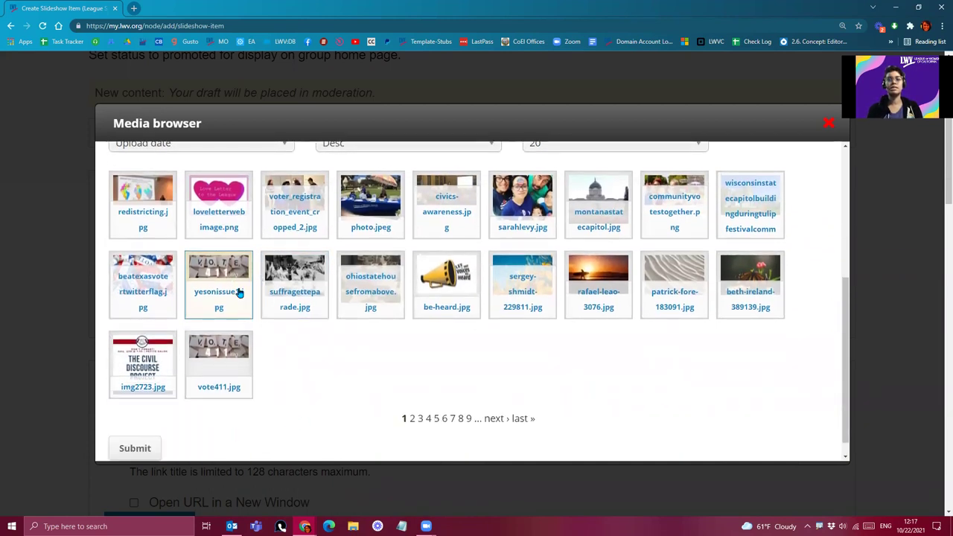
Insert the yesonissue1.jpg image as the slideshow image and highlight the maximum display size in the image guidelines.
{"action": "left_click", "coordinate": [135, 448]}
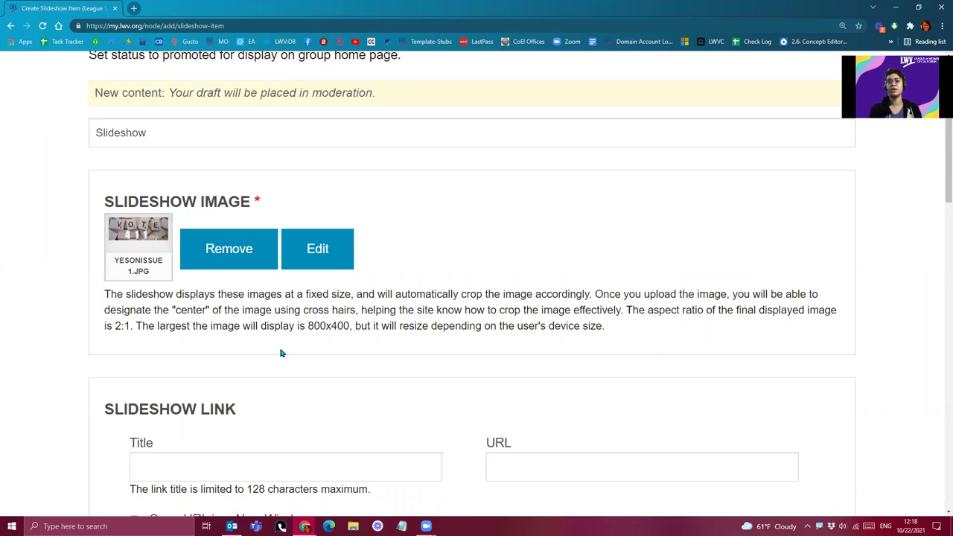
{"action": "left_click_drag", "start_coordinate": [309, 327], "coordinate": [350, 340]}
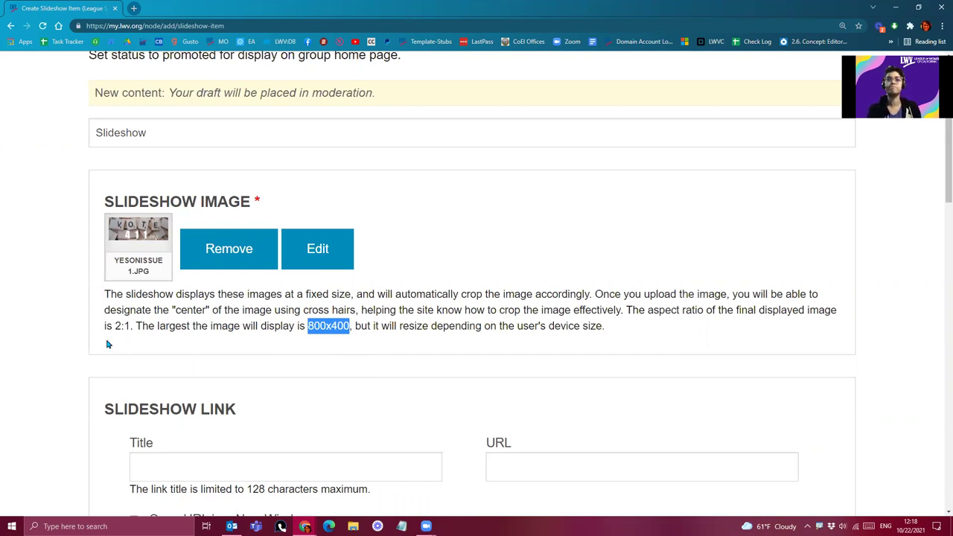
Title the slideshow link "Link to About".
{"action": "scroll", "coordinate": [73, 340], "scroll_direction": "down", "scroll_amount": 1}
{"action": "left_click", "coordinate": [183, 368]}
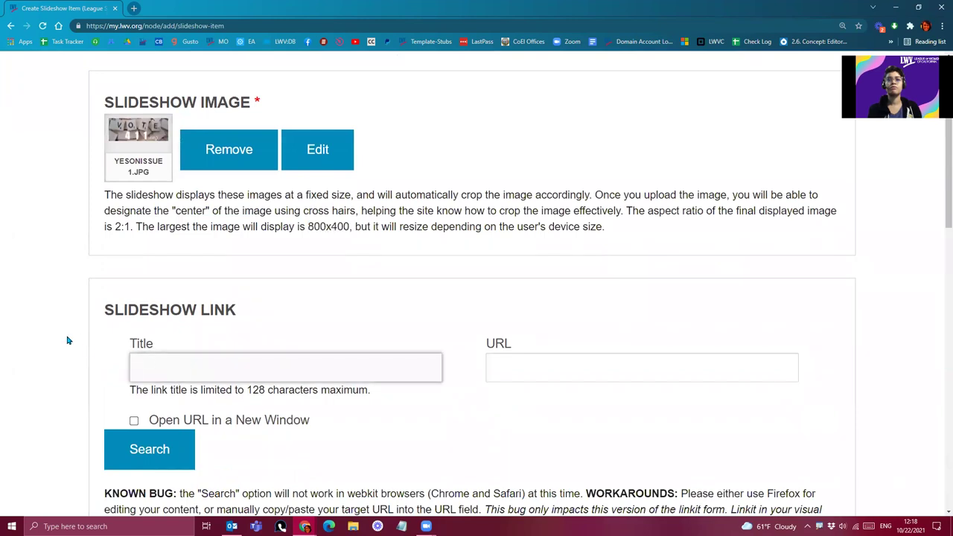
{"action": "scroll", "coordinate": [66, 336], "scroll_direction": "down", "scroll_amount": 1}
{"action": "type", "text": "Link to"}
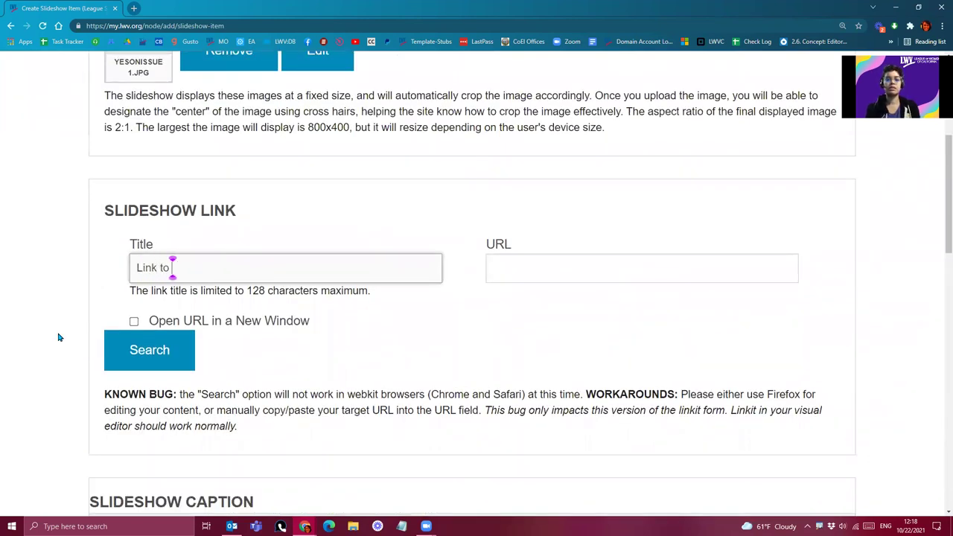
{"action": "type", "text": " About"}
{"action": "left_click", "coordinate": [545, 257]}
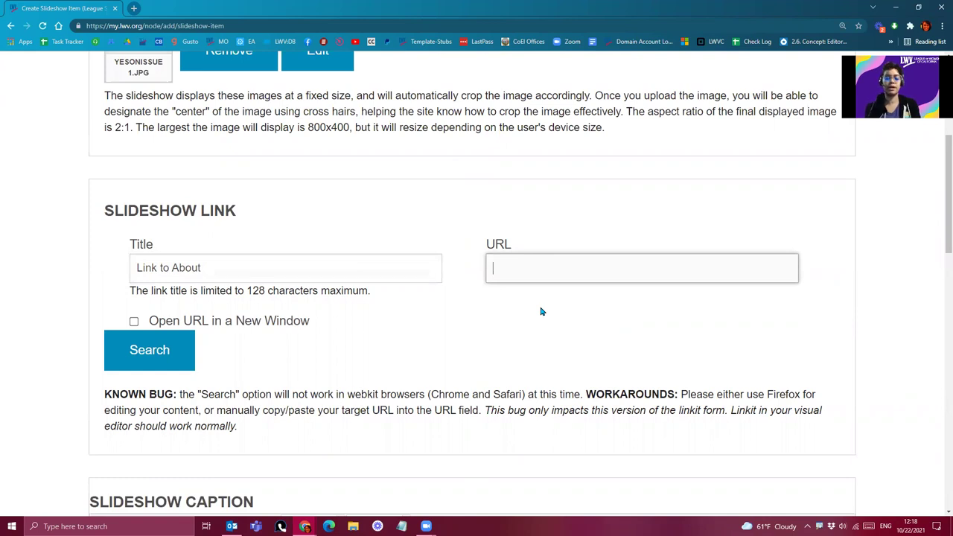
{"action": "type", "text": "ht"}
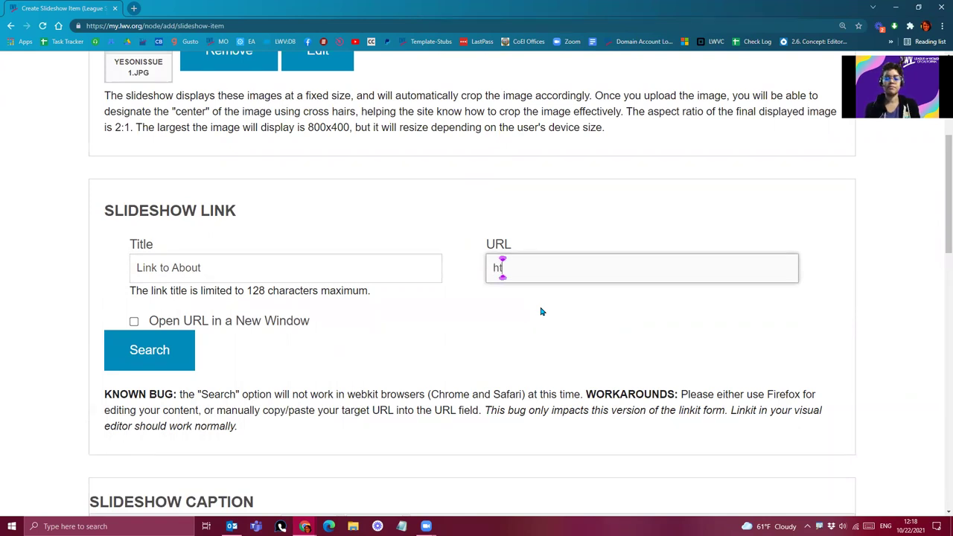
{"action": "type", "text": "tps://my.lwv.org"}
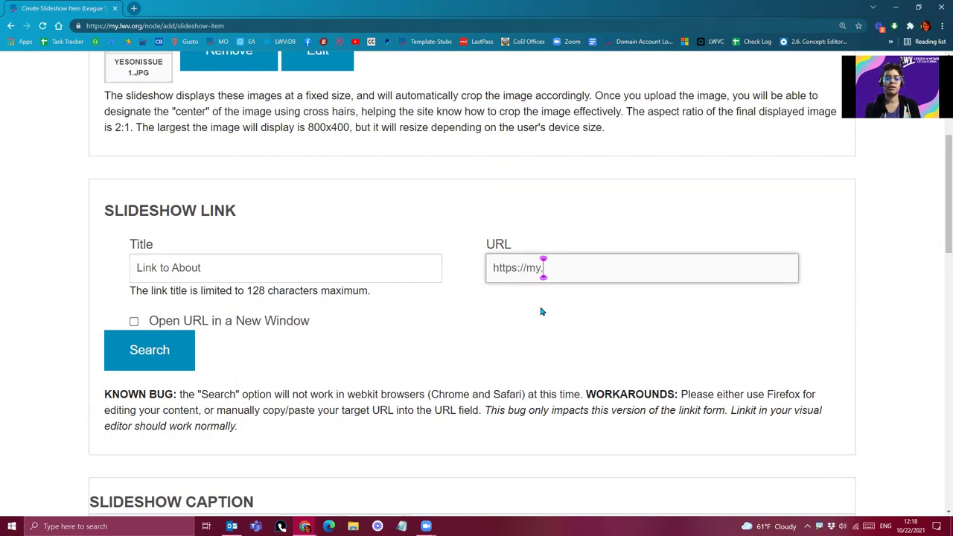
{"action": "left_click", "coordinate": [505, 326]}
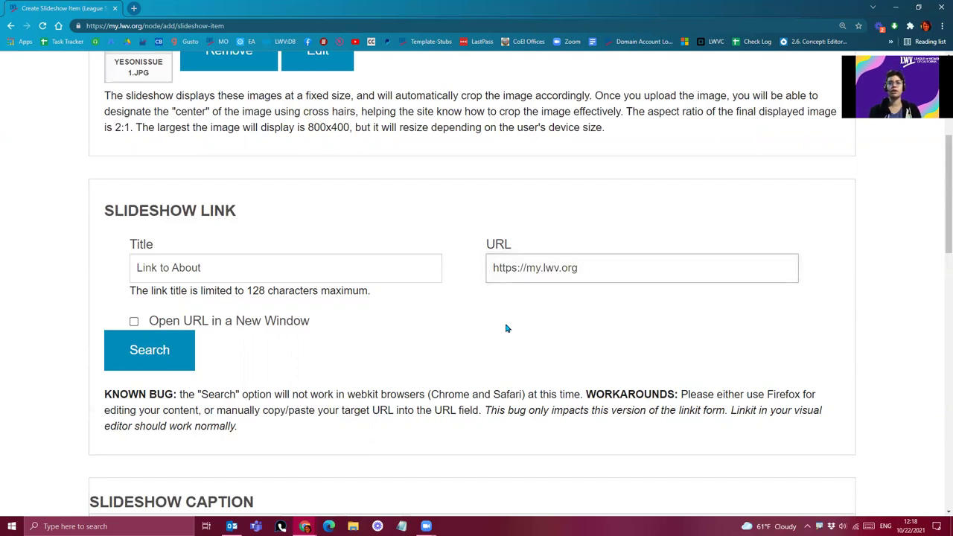
{"action": "scroll", "coordinate": [54, 332], "scroll_direction": "down", "scroll_amount": 1}
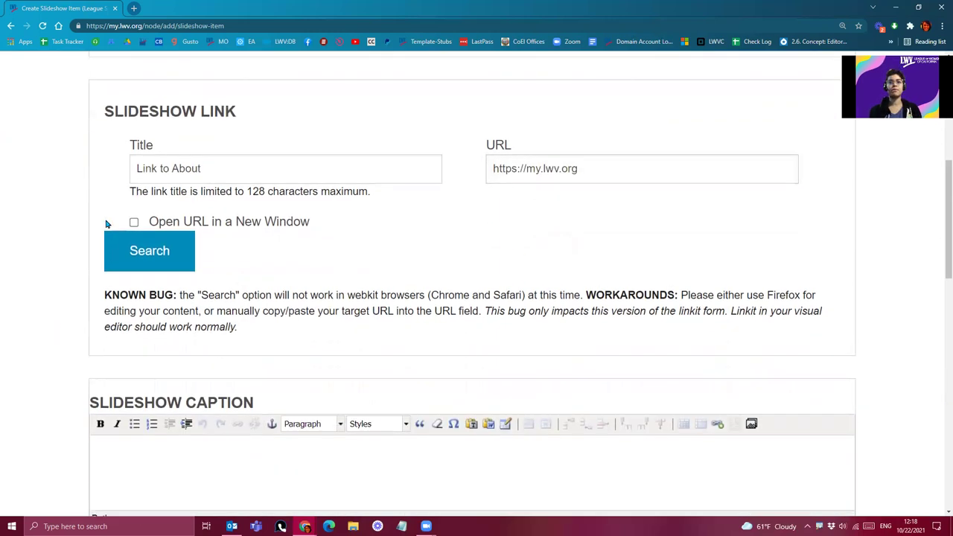
{"action": "left_click", "coordinate": [134, 223]}
Enter "Some caption here" as the slideshow caption.
{"action": "scroll", "coordinate": [35, 395], "scroll_direction": "down", "scroll_amount": 1}
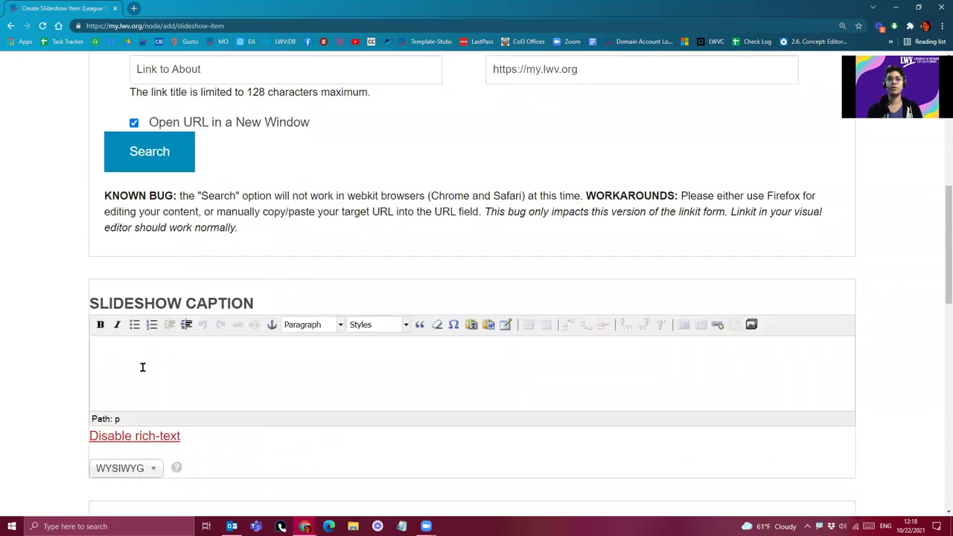
{"action": "type", "text": "Some ca"}
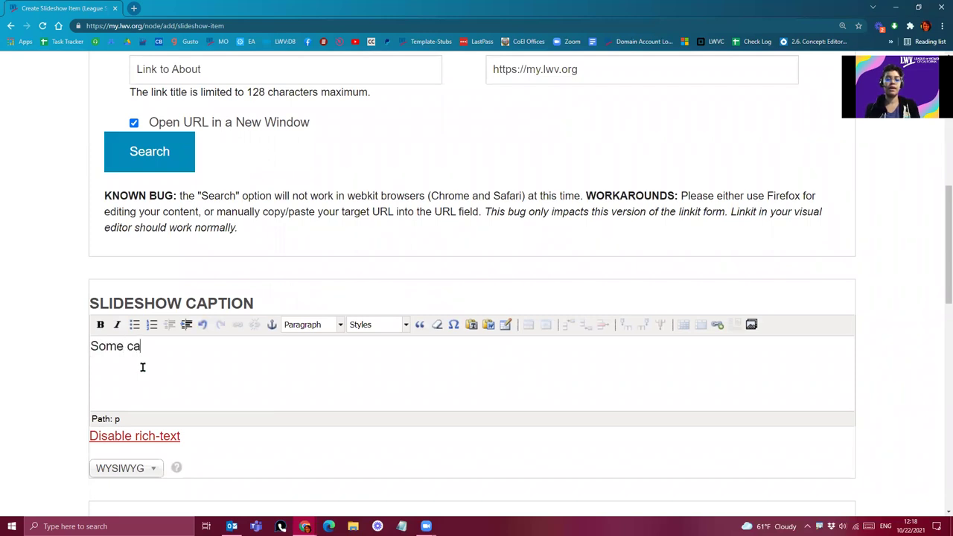
{"action": "type", "text": "ption here"}
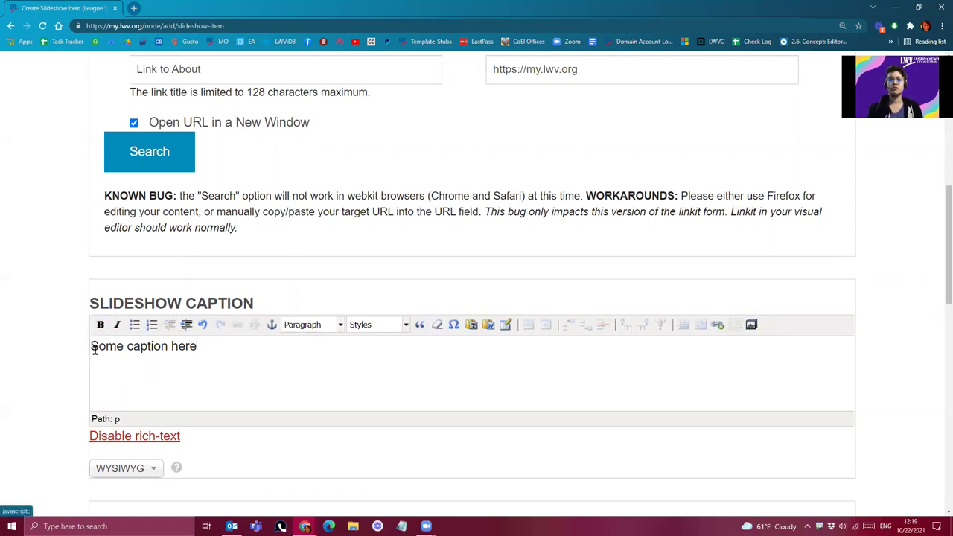
{"action": "mouse_move", "coordinate": [85, 311]}
{"action": "left_mouse_down"}
{"action": "mouse_move", "coordinate": [449, 335]}
{"action": "mouse_move", "coordinate": [792, 337]}
{"action": "left_mouse_up"}
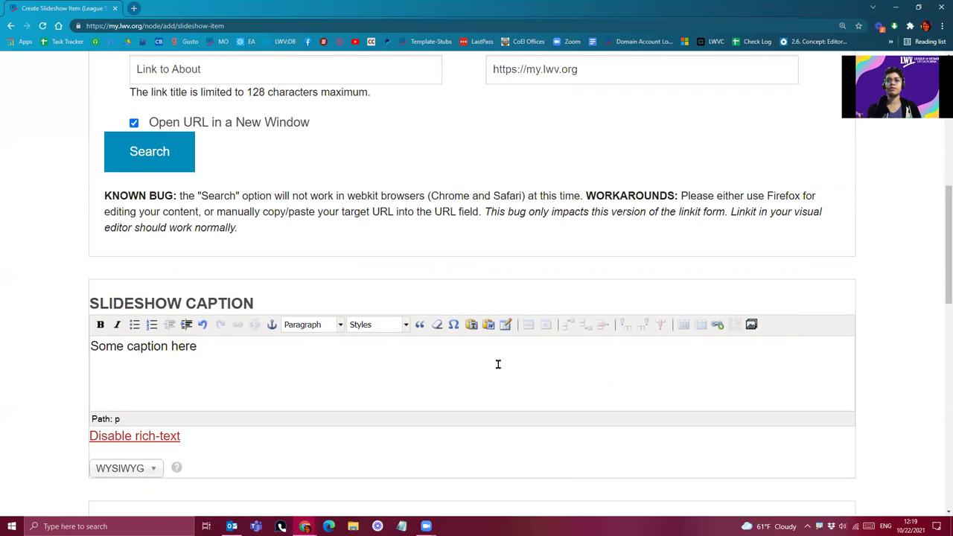
Make the word "here" bold in the slideshow caption.
{"action": "left_click_drag", "start_coordinate": [197, 346], "coordinate": [170, 347]}
{"action": "left_click", "coordinate": [100, 325]}
{"action": "left_click", "coordinate": [223, 349]}
Apply the Special style and bold formatting to the whole slideshow caption.
{"action": "left_click_drag", "start_coordinate": [216, 350], "coordinate": [34, 352]}
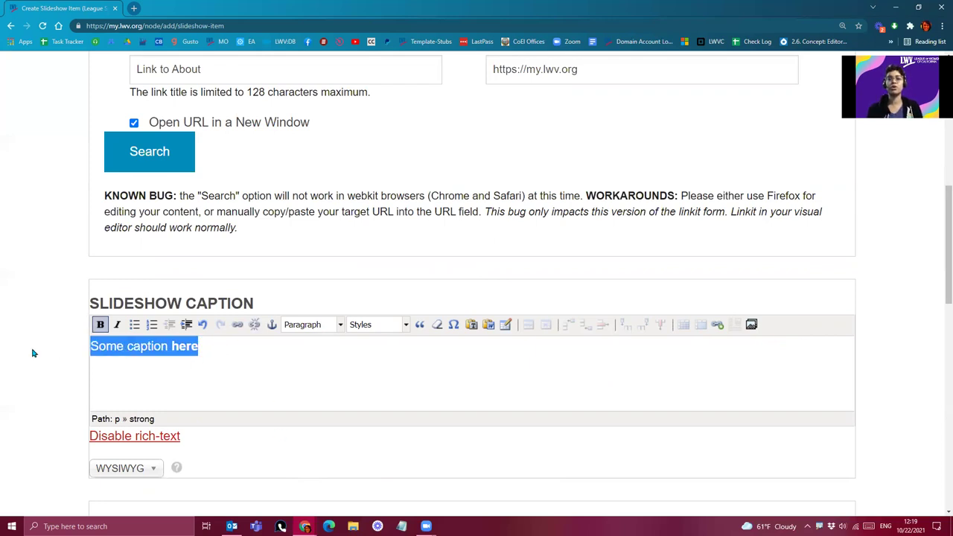
{"action": "left_click", "coordinate": [401, 325]}
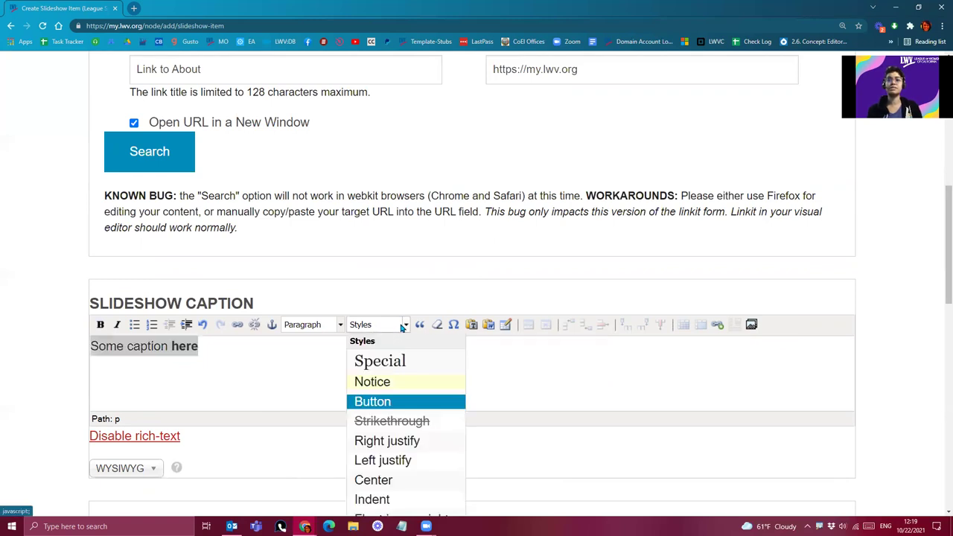
{"action": "left_click", "coordinate": [412, 364]}
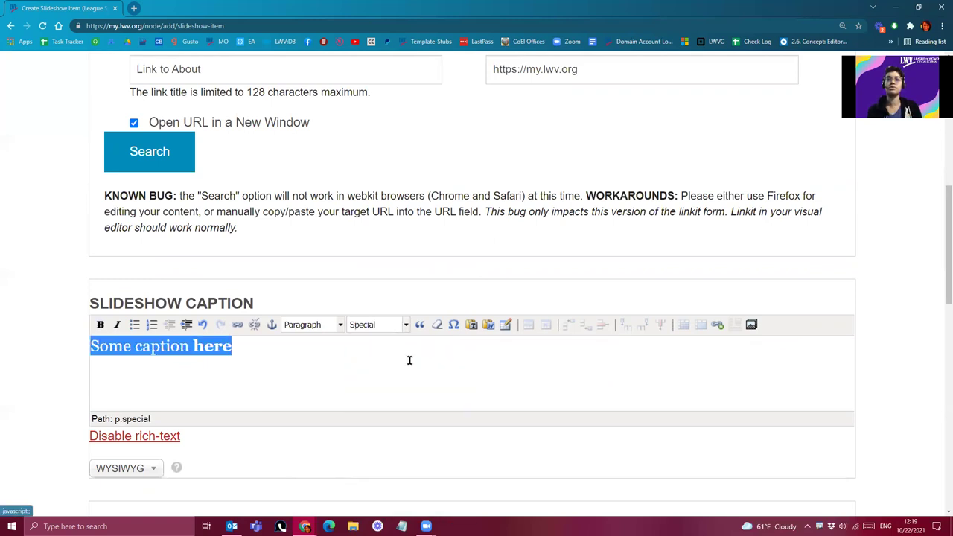
{"action": "left_click", "coordinate": [276, 347]}
{"action": "left_click_drag", "start_coordinate": [257, 348], "coordinate": [75, 358]}
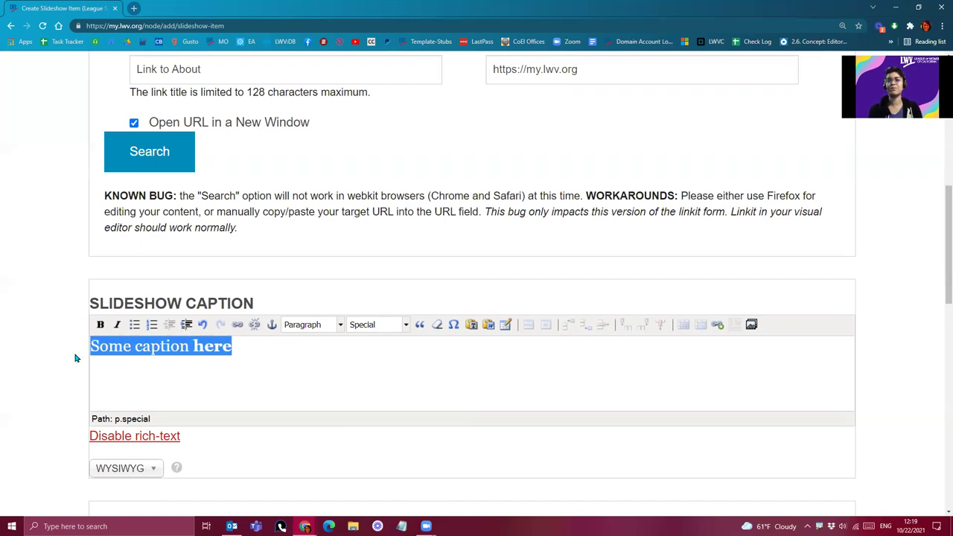
{"action": "left_click", "coordinate": [102, 326]}
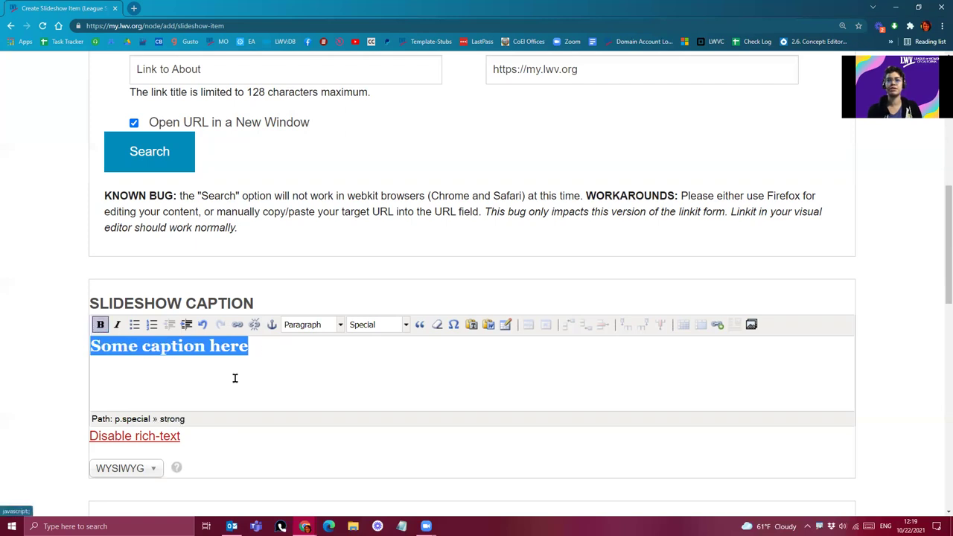
{"action": "left_click", "coordinate": [272, 342]}
Remove all formatting from the slideshow caption.
{"action": "scroll", "coordinate": [58, 349], "scroll_direction": "down", "scroll_amount": 1}
{"action": "left_click_drag", "start_coordinate": [272, 302], "coordinate": [17, 323]}
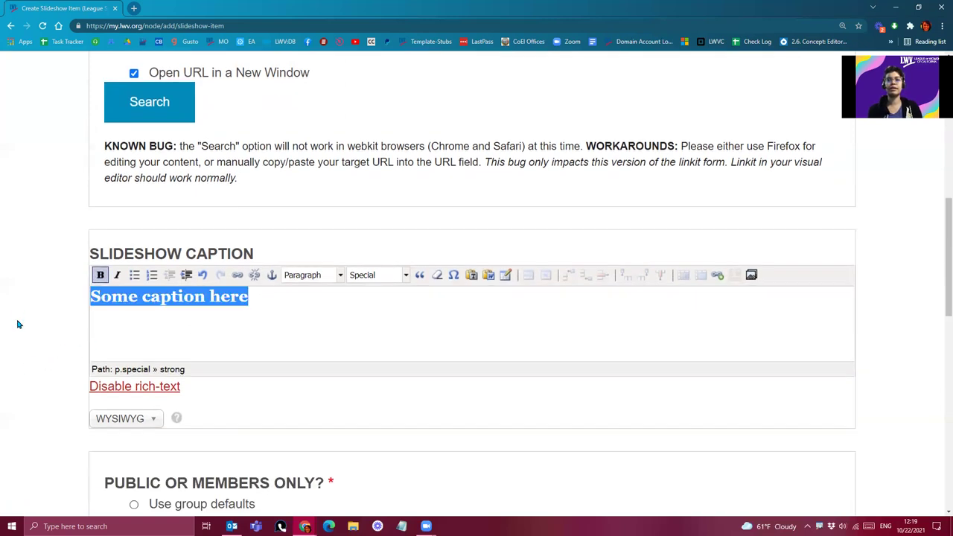
{"action": "left_click", "coordinate": [437, 276]}
{"action": "left_click", "coordinate": [211, 316]}
Assign the slideshow item to the Demo Site league.
{"action": "scroll", "coordinate": [49, 360], "scroll_direction": "down", "scroll_amount": 1}
{"action": "scroll", "coordinate": [50, 356], "scroll_direction": "down", "scroll_amount": 2}
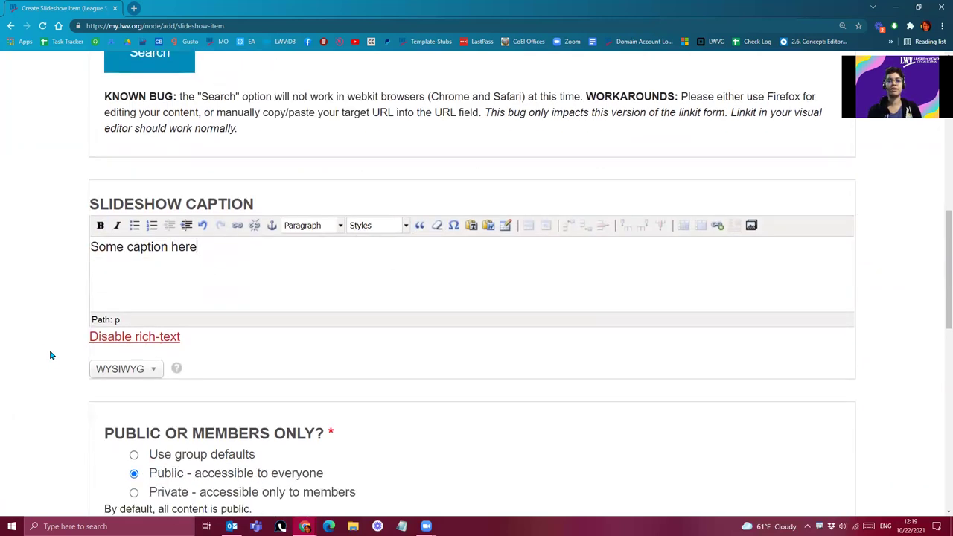
{"action": "scroll", "coordinate": [49, 351], "scroll_direction": "down", "scroll_amount": 4}
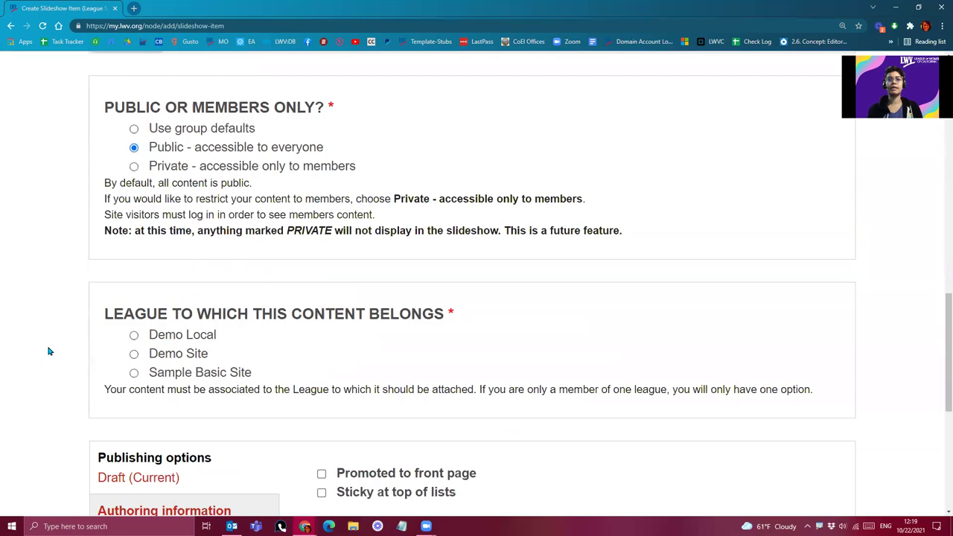
{"action": "left_click", "coordinate": [134, 282]}
Check the Sticky at top of lists option and add "Added to homepage." to the end of the moderation notes.
{"action": "scroll", "coordinate": [54, 376], "scroll_direction": "down", "scroll_amount": 3}
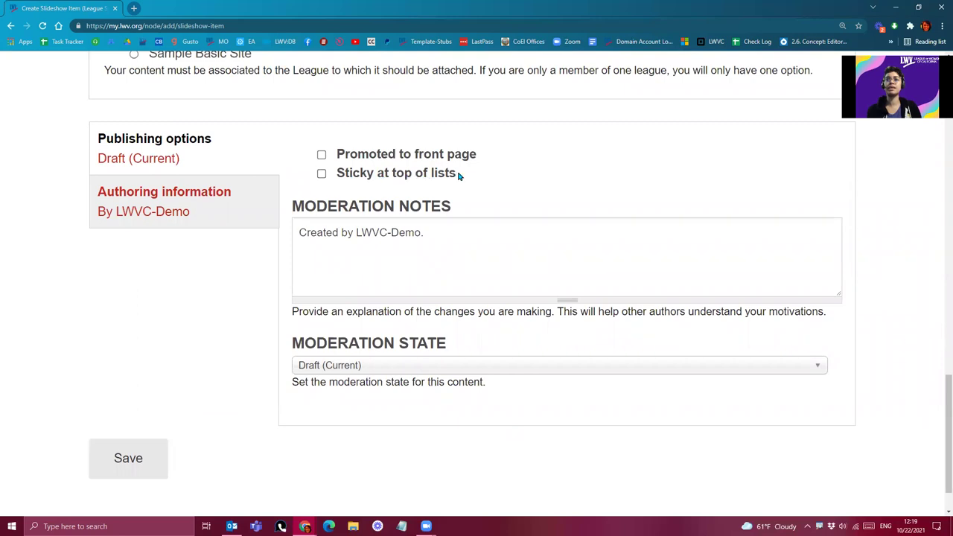
{"action": "triple_click", "coordinate": [383, 180]}
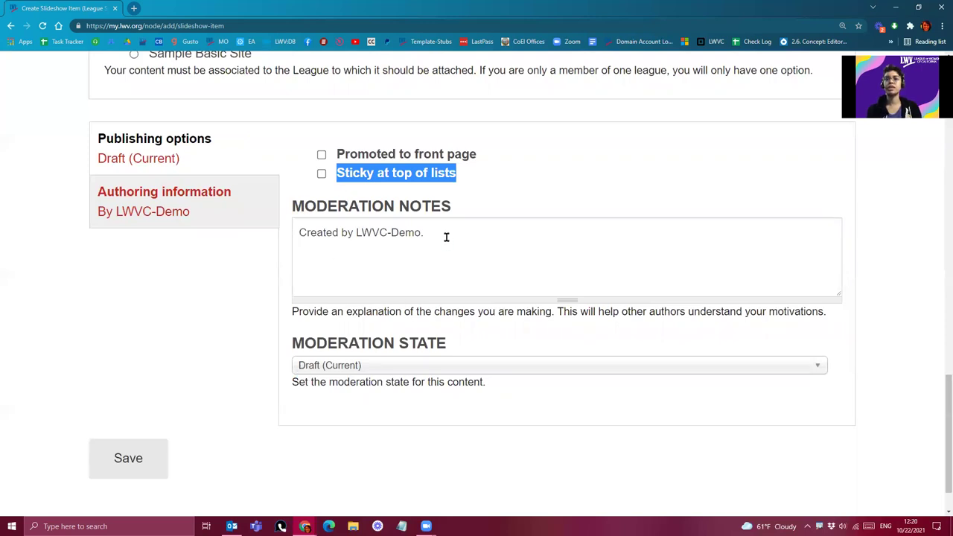
{"action": "left_click", "coordinate": [470, 232]}
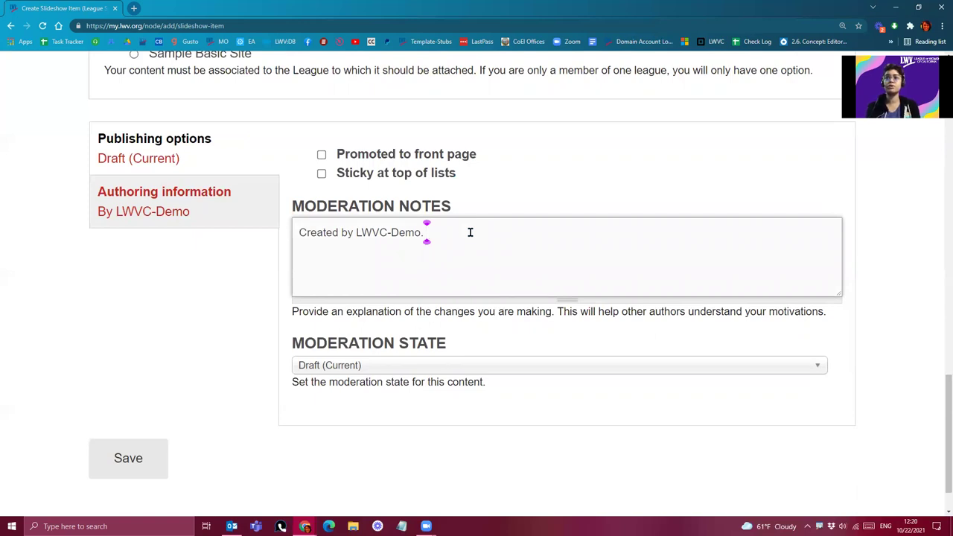
{"action": "type", "text": "Added to"}
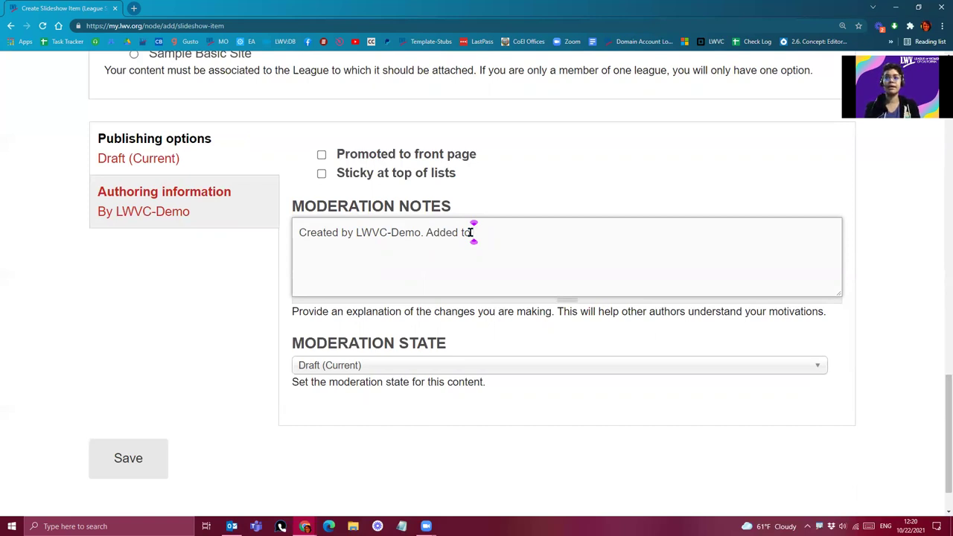
{"action": "type", "text": "homepage."}
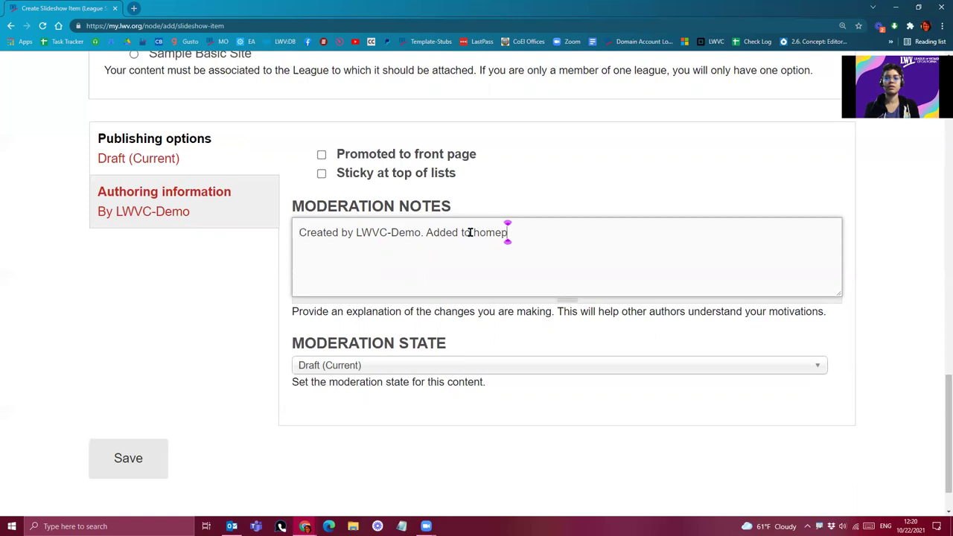
Set the moderation state to Published and save the slideshow item.
{"action": "left_click", "coordinate": [328, 364]}
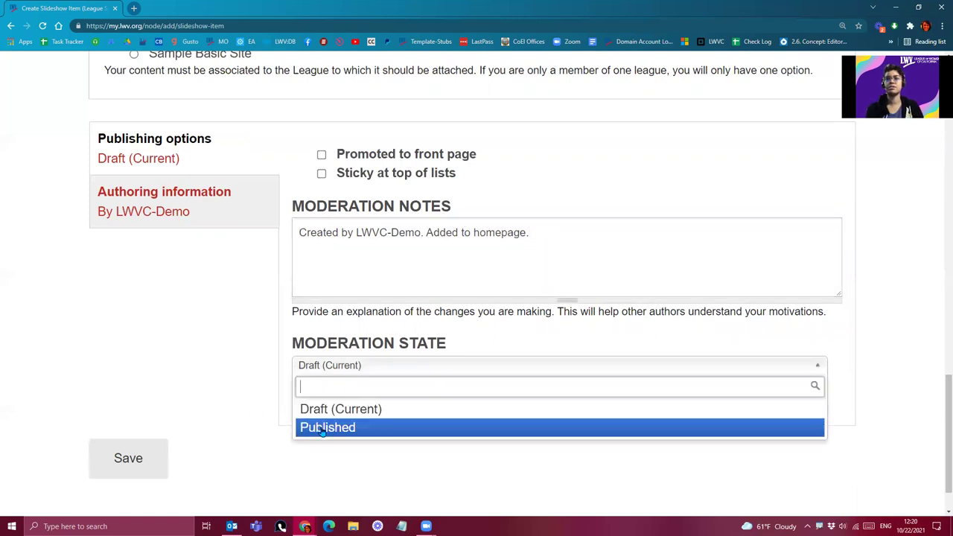
{"action": "left_click", "coordinate": [325, 428]}
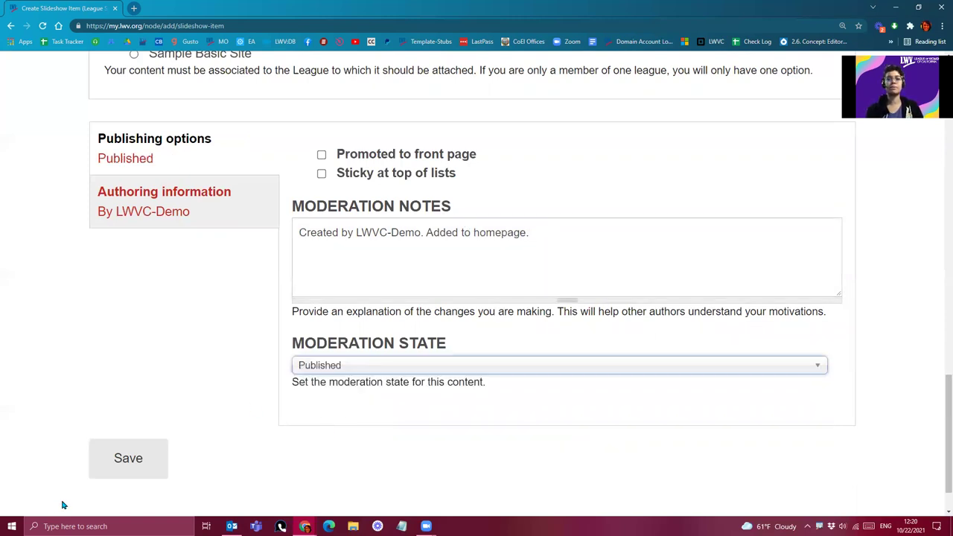
{"action": "left_click", "coordinate": [127, 469]}
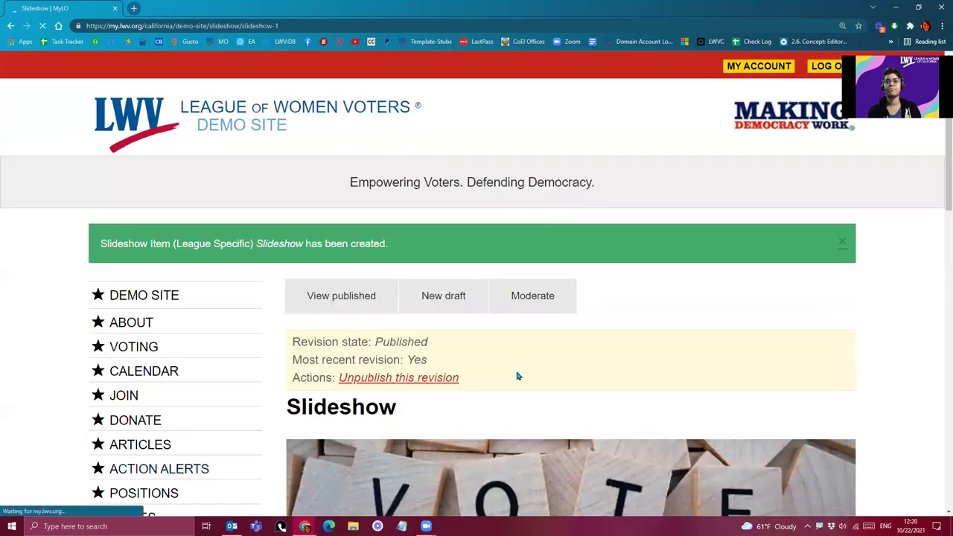
Review the saved slideshow item's page and open the Demo Site home page to view the slide in its slideshow.
{"action": "scroll", "coordinate": [514, 376], "scroll_direction": "down", "scroll_amount": 3}
{"action": "scroll", "coordinate": [504, 387], "scroll_direction": "up", "scroll_amount": 1}
{"action": "scroll", "coordinate": [504, 387], "scroll_direction": "up", "scroll_amount": 1}
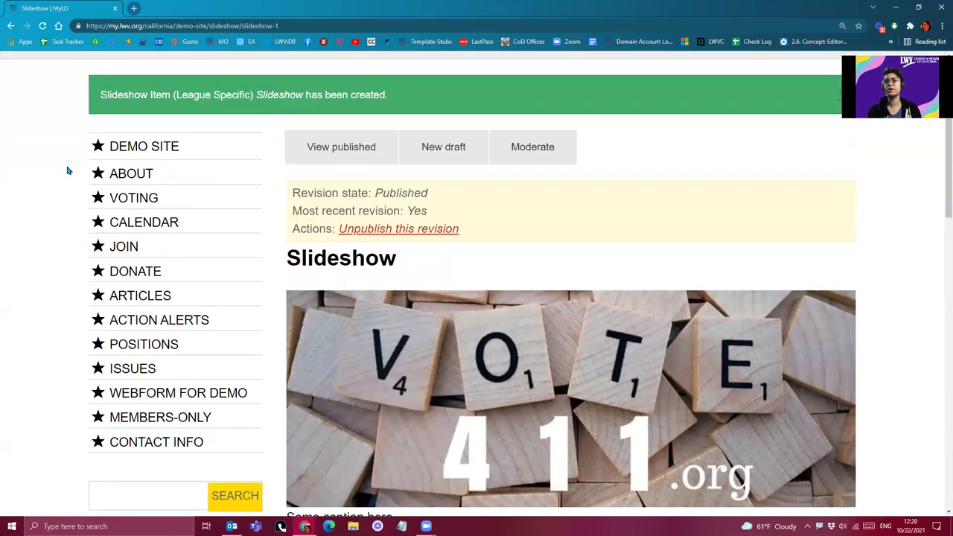
{"action": "left_click", "coordinate": [140, 150]}
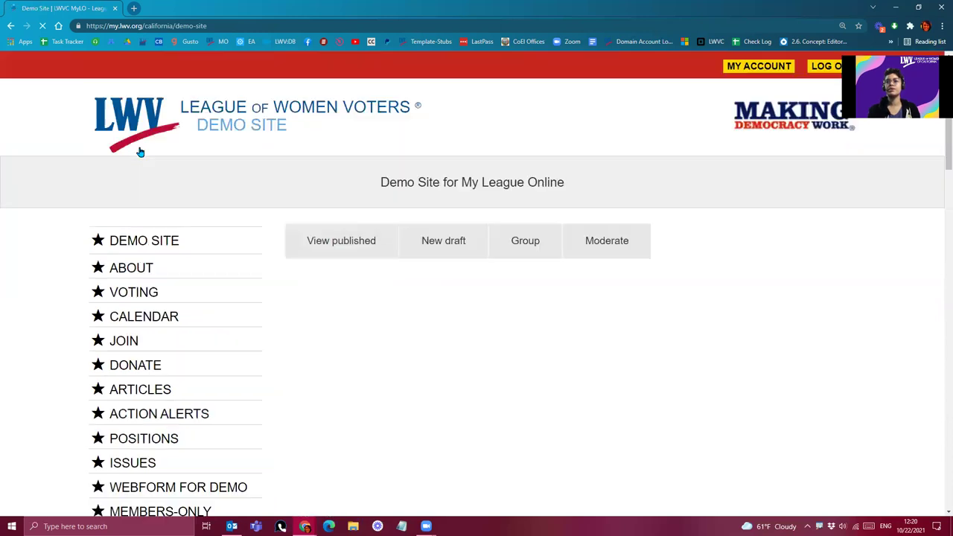
{"action": "scroll", "coordinate": [241, 154], "scroll_direction": "down", "scroll_amount": 1}
{"action": "scroll", "coordinate": [223, 159], "scroll_direction": "down", "scroll_amount": 1}
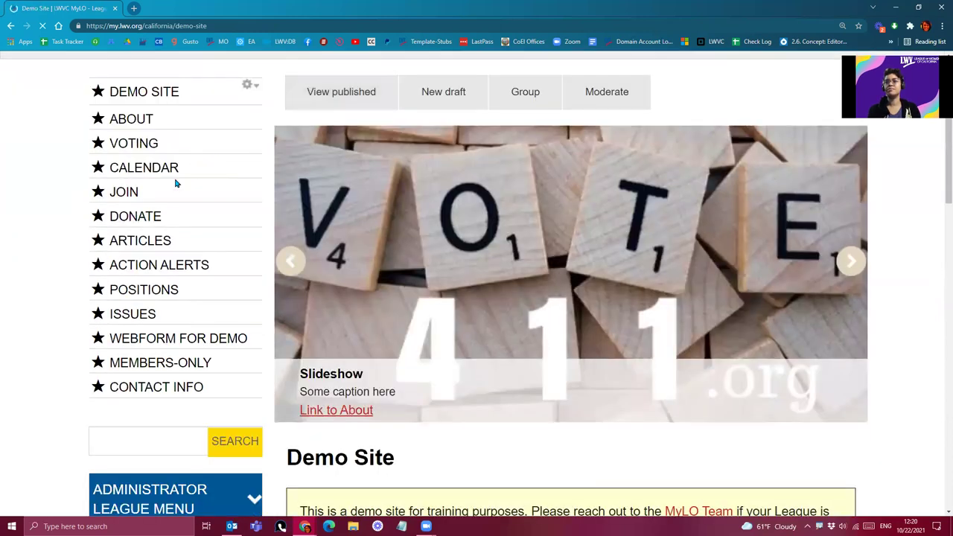
{"action": "scroll", "coordinate": [163, 265], "scroll_direction": "down", "scroll_amount": 1}
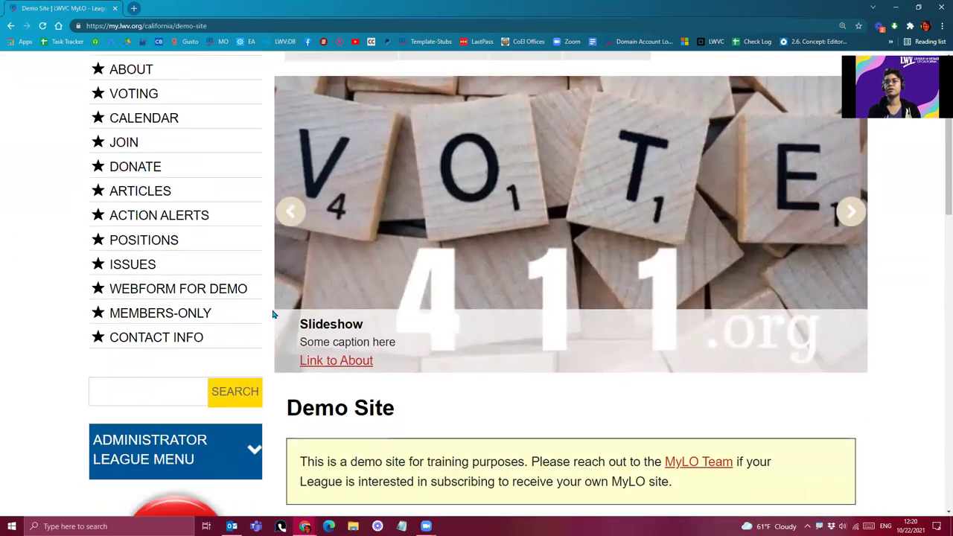
Test the slide's Link to About link and close the browser tab it opens.
{"action": "left_click", "coordinate": [346, 362]}
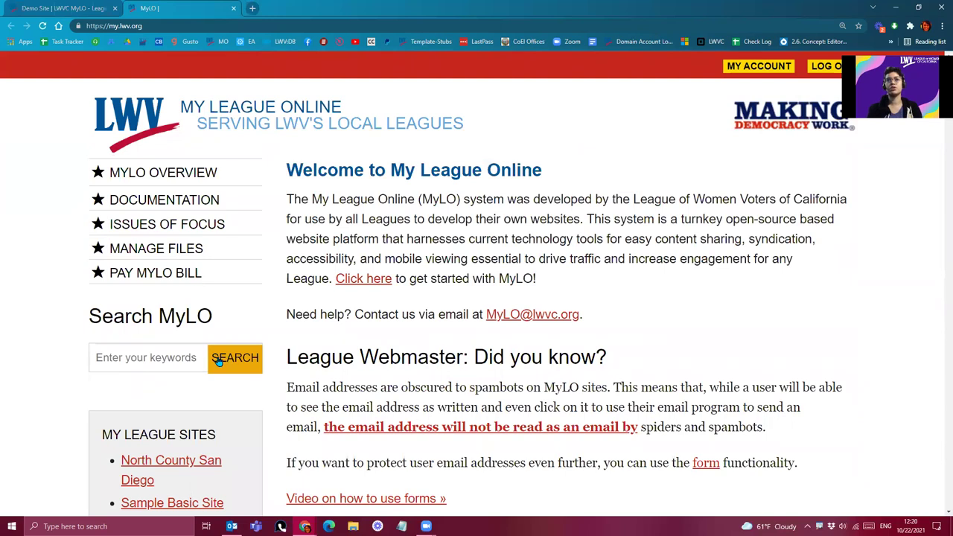
{"action": "left_click", "coordinate": [233, 9]}
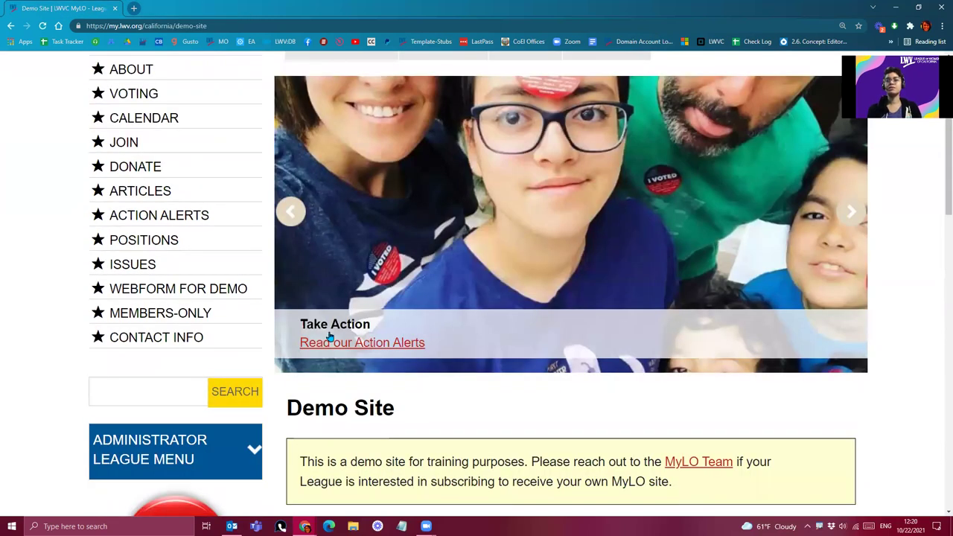
Open the Demo Site's Articles page and look through the Demo Site Articles section.
{"action": "scroll", "coordinate": [335, 273], "scroll_direction": "up", "scroll_amount": 1}
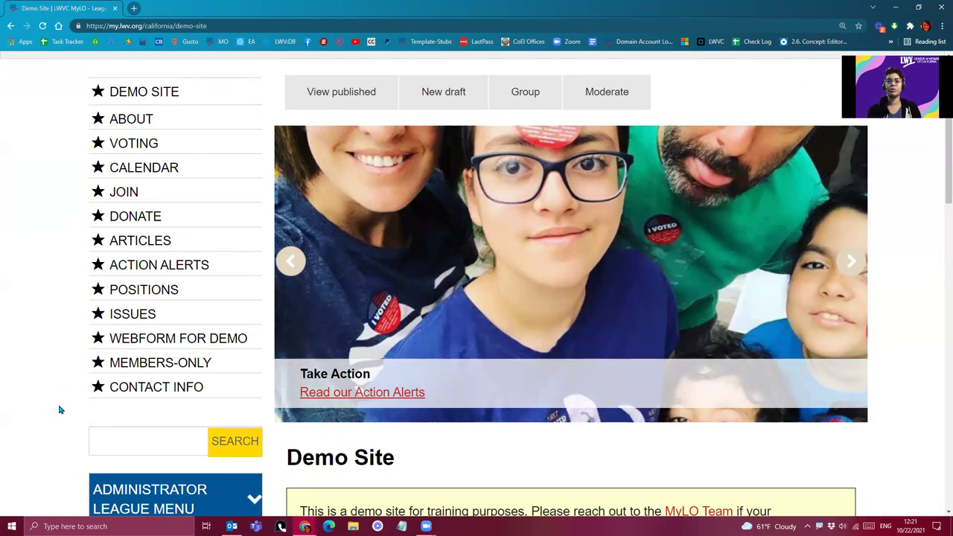
{"action": "scroll", "coordinate": [57, 382], "scroll_direction": "down", "scroll_amount": 2}
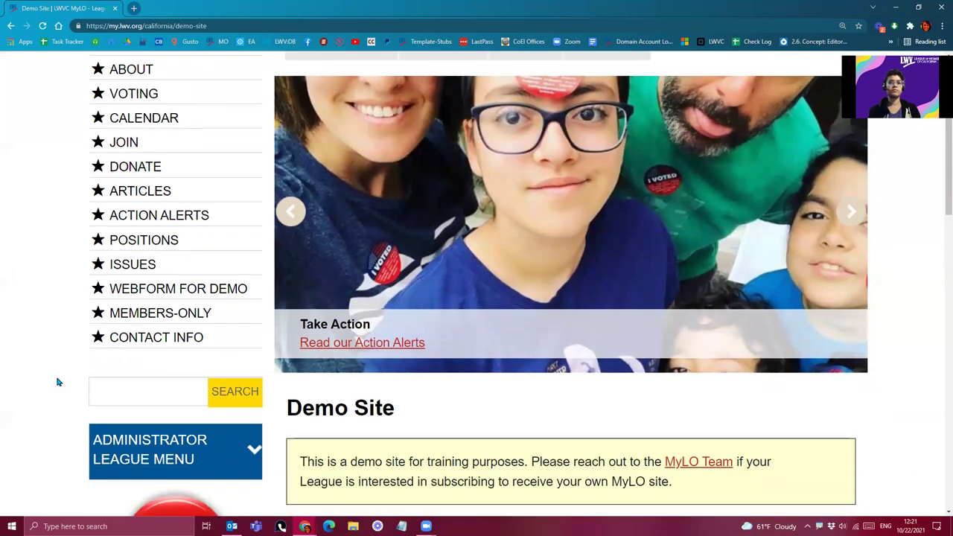
{"action": "scroll", "coordinate": [51, 394], "scroll_direction": "up", "scroll_amount": 2}
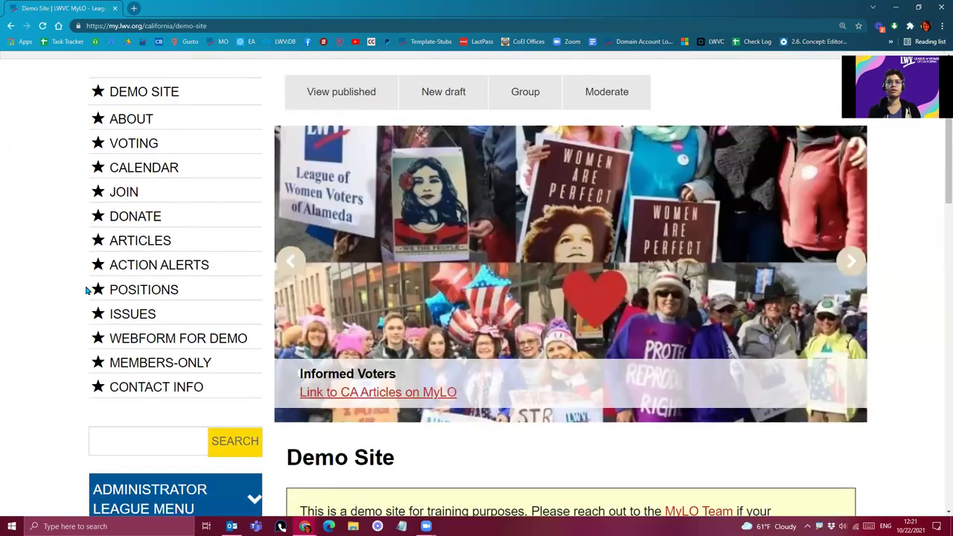
{"action": "left_click", "coordinate": [141, 246]}
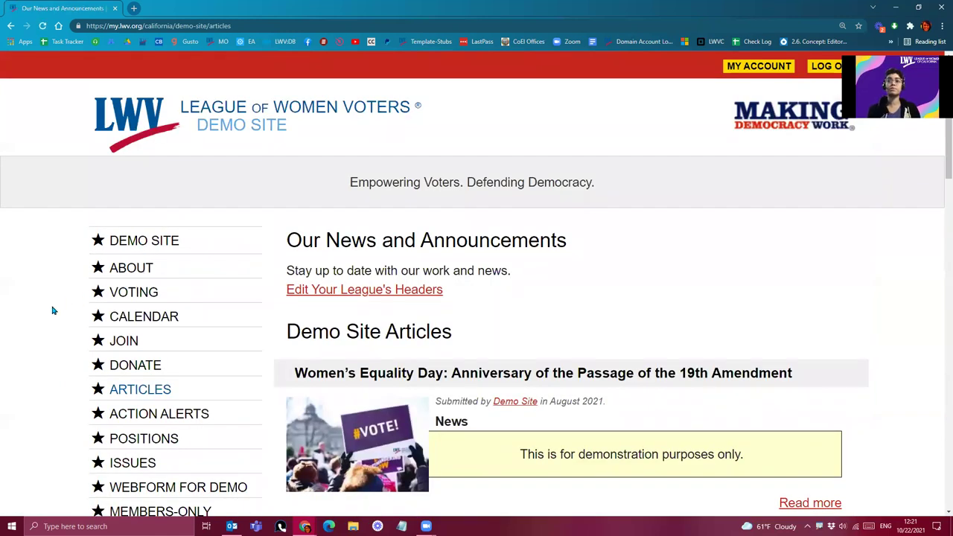
{"action": "scroll", "coordinate": [52, 311], "scroll_direction": "down", "scroll_amount": 1}
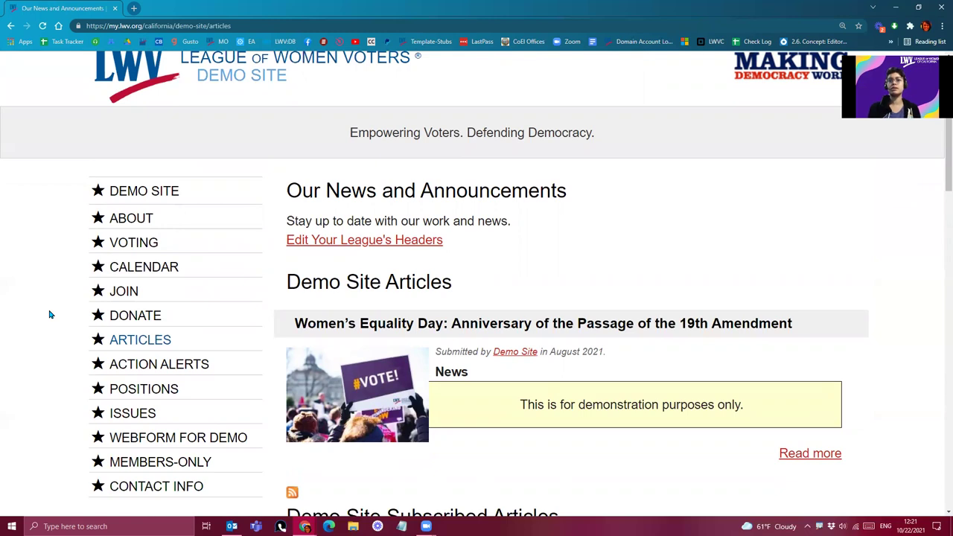
{"action": "scroll", "coordinate": [57, 327], "scroll_direction": "down", "scroll_amount": 1}
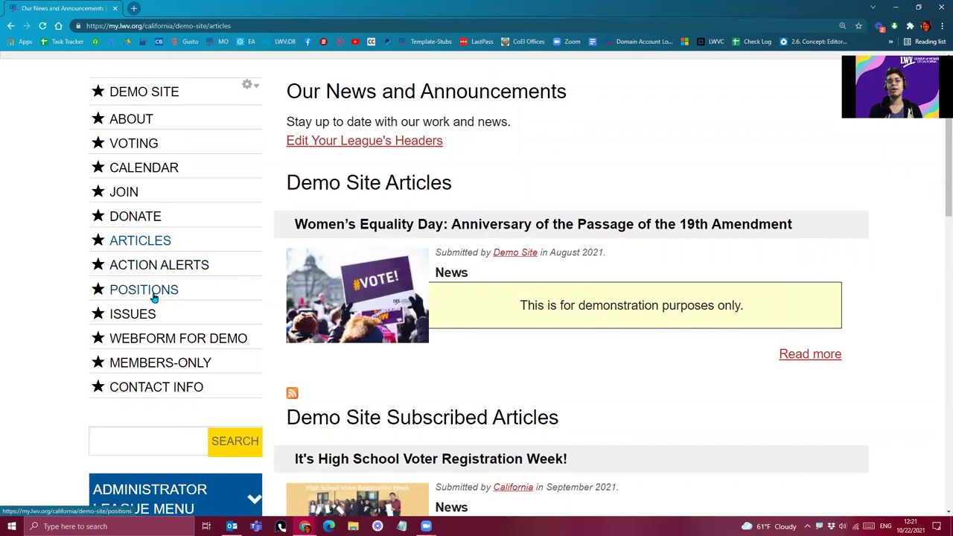
{"action": "scroll", "coordinate": [611, 329], "scroll_direction": "down", "scroll_amount": 2}
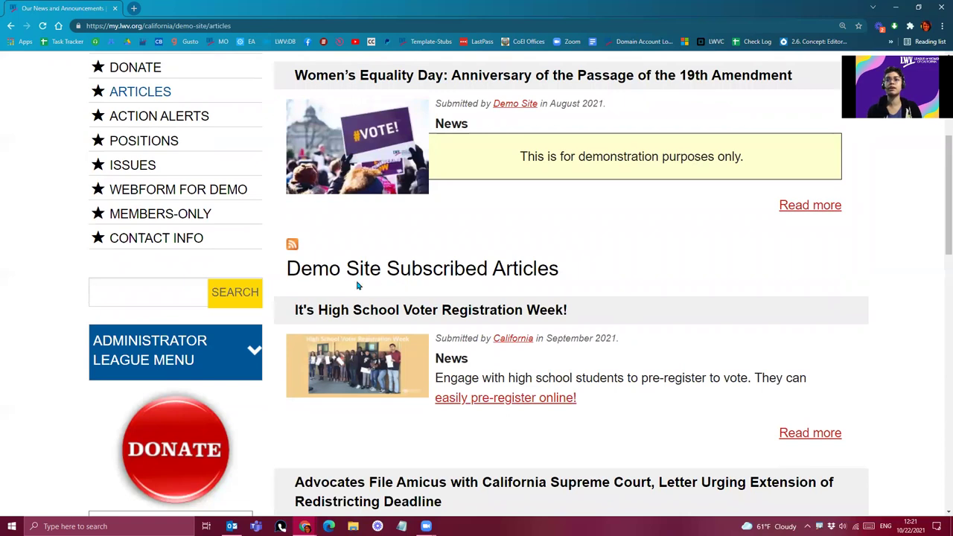
Examine the Demo Site Subscribed Articles section, checking which League submitted each article, and return to the site's own articles.
{"action": "left_click_drag", "start_coordinate": [288, 270], "coordinate": [381, 275]}
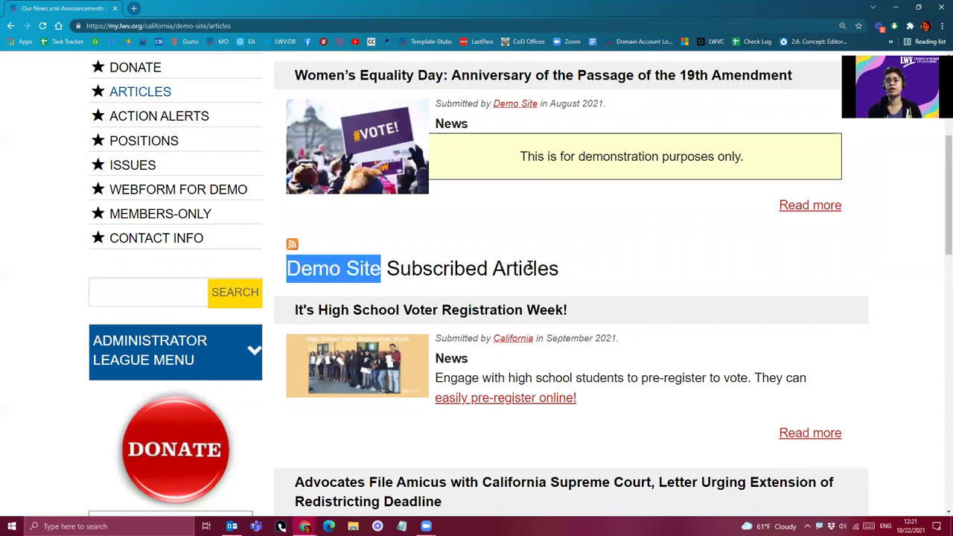
{"action": "scroll", "coordinate": [612, 272], "scroll_direction": "down", "scroll_amount": 1}
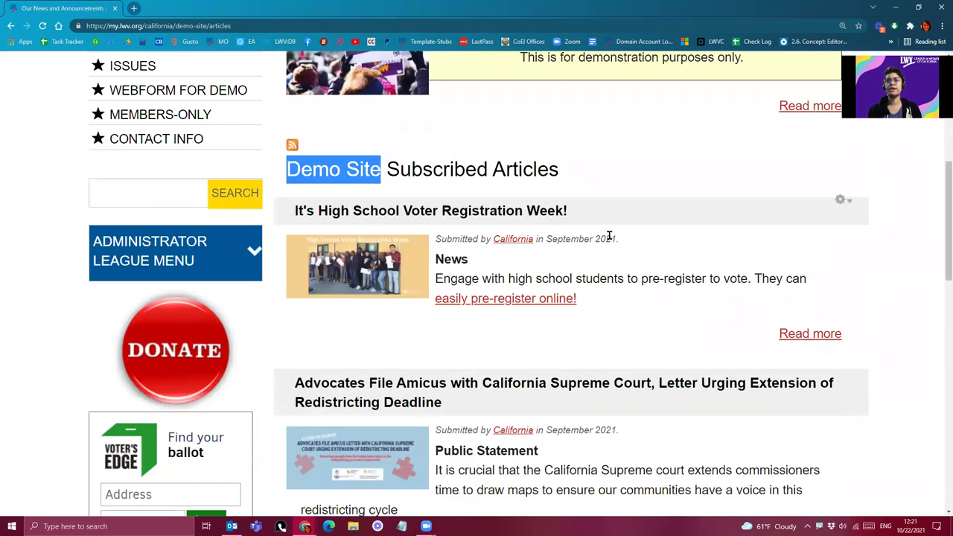
{"action": "scroll", "coordinate": [643, 254], "scroll_direction": "down", "scroll_amount": 3}
{"action": "scroll", "coordinate": [644, 283], "scroll_direction": "down", "scroll_amount": 3}
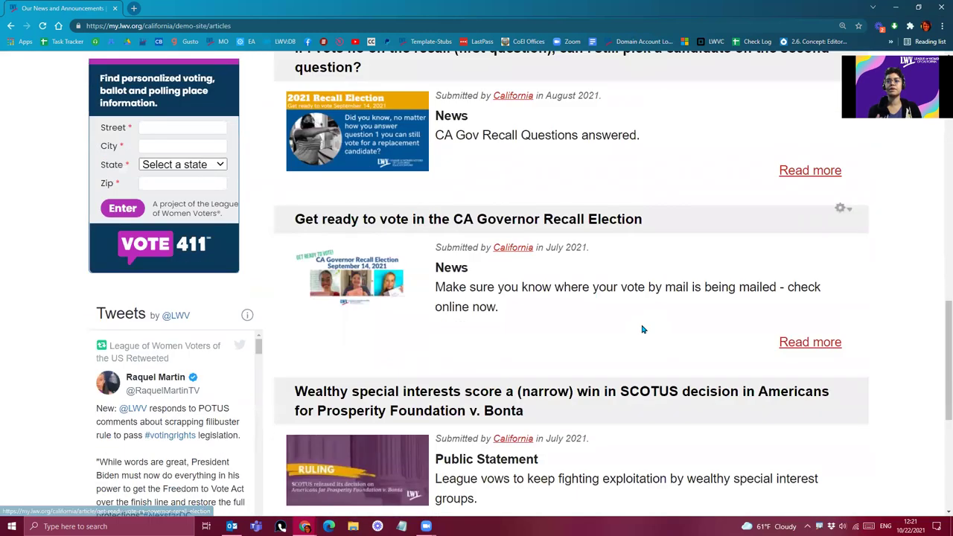
{"action": "scroll", "coordinate": [638, 338], "scroll_direction": "up", "scroll_amount": 3}
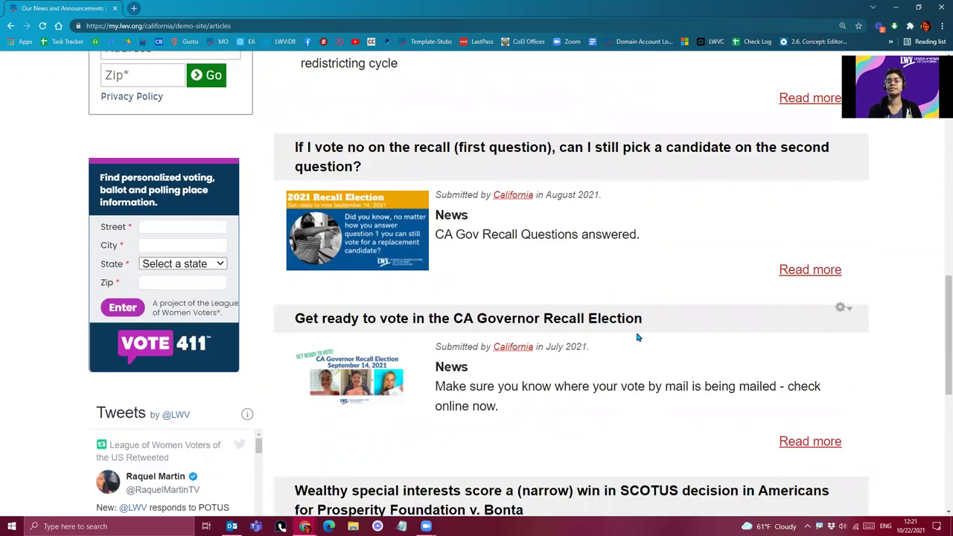
{"action": "scroll", "coordinate": [640, 340], "scroll_direction": "up", "scroll_amount": 3}
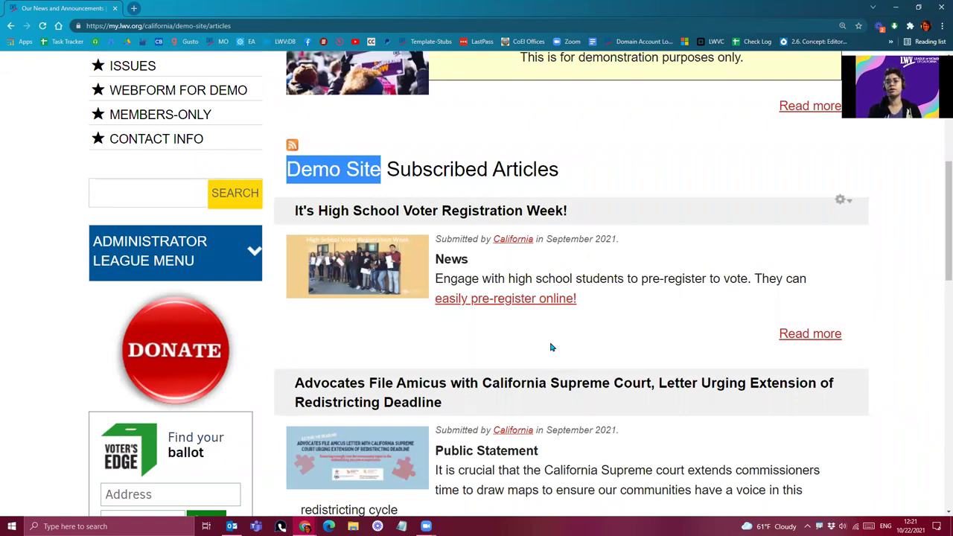
{"action": "scroll", "coordinate": [548, 350], "scroll_direction": "up", "scroll_amount": 4}
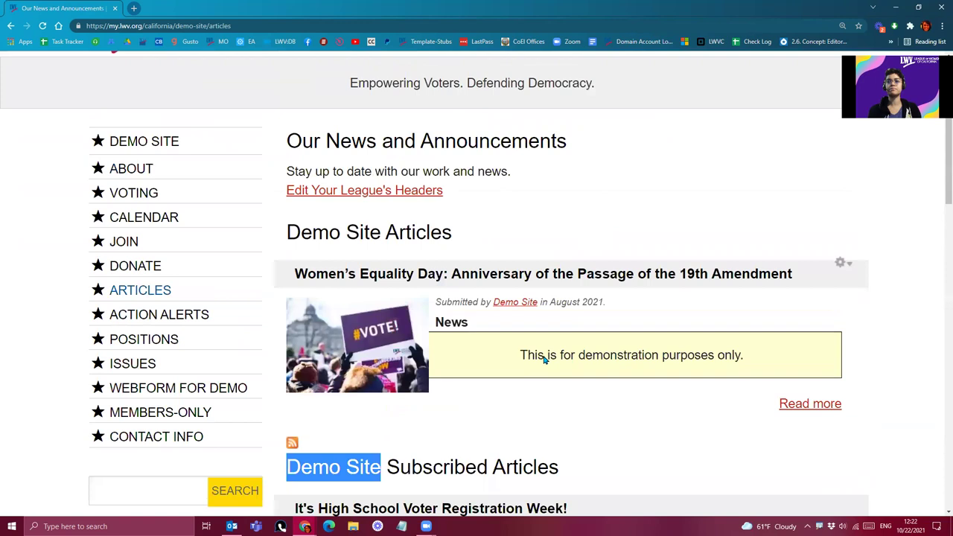
{"action": "left_click", "coordinate": [566, 423]}
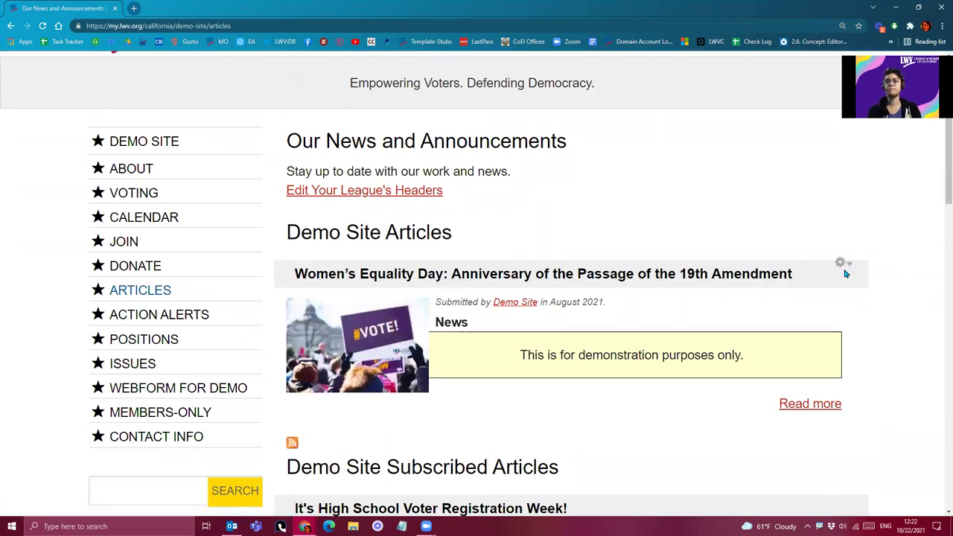
Open the Action Alerts page and examine the Demo Site's own and subscribed action alerts.
{"action": "left_click", "coordinate": [140, 321]}
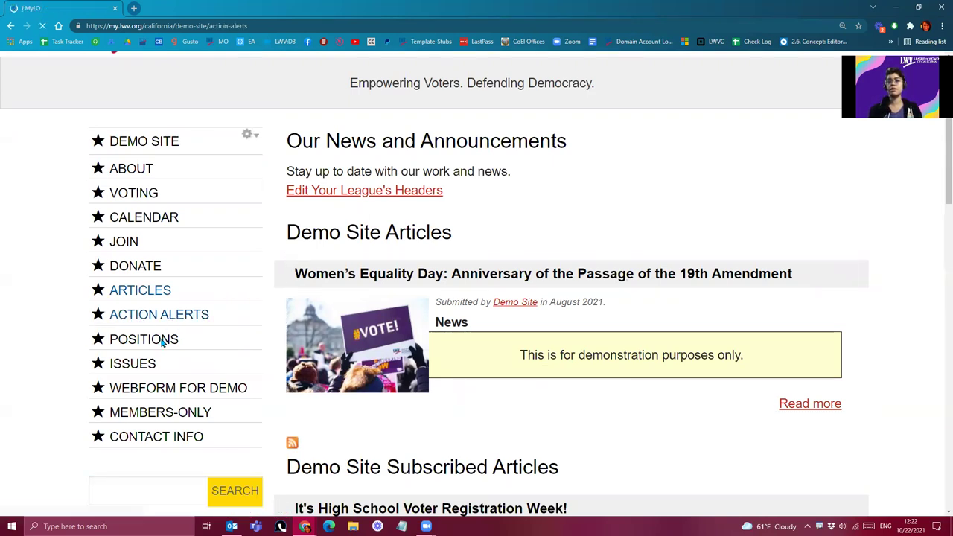
{"action": "scroll", "coordinate": [439, 390], "scroll_direction": "down", "scroll_amount": 2}
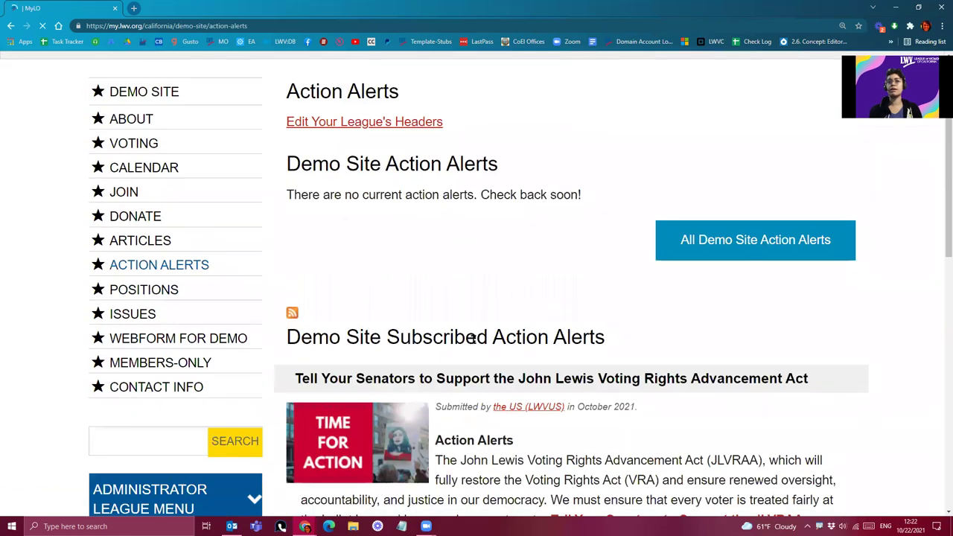
{"action": "scroll", "coordinate": [492, 339], "scroll_direction": "down", "scroll_amount": 2}
{"action": "scroll", "coordinate": [521, 298], "scroll_direction": "up", "scroll_amount": 1}
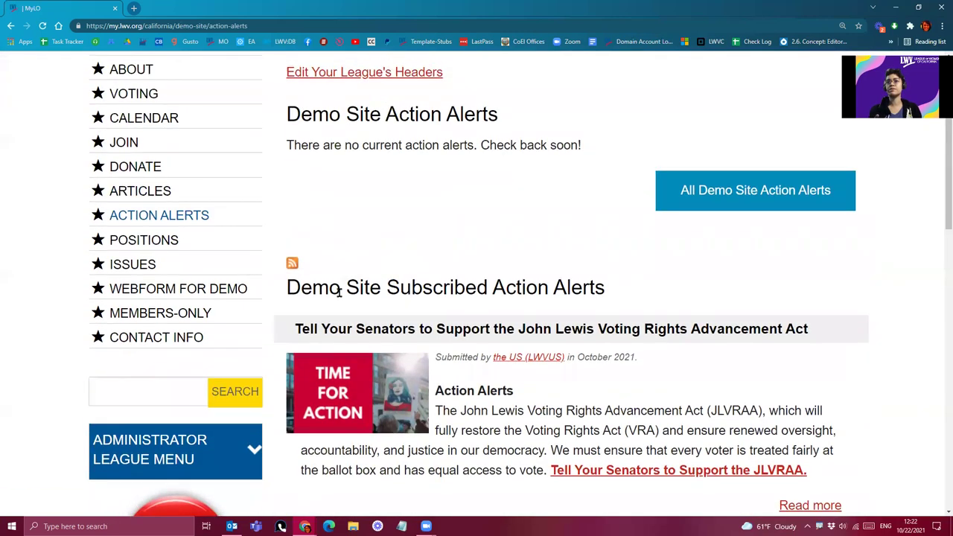
{"action": "scroll", "coordinate": [580, 305], "scroll_direction": "down", "scroll_amount": 2}
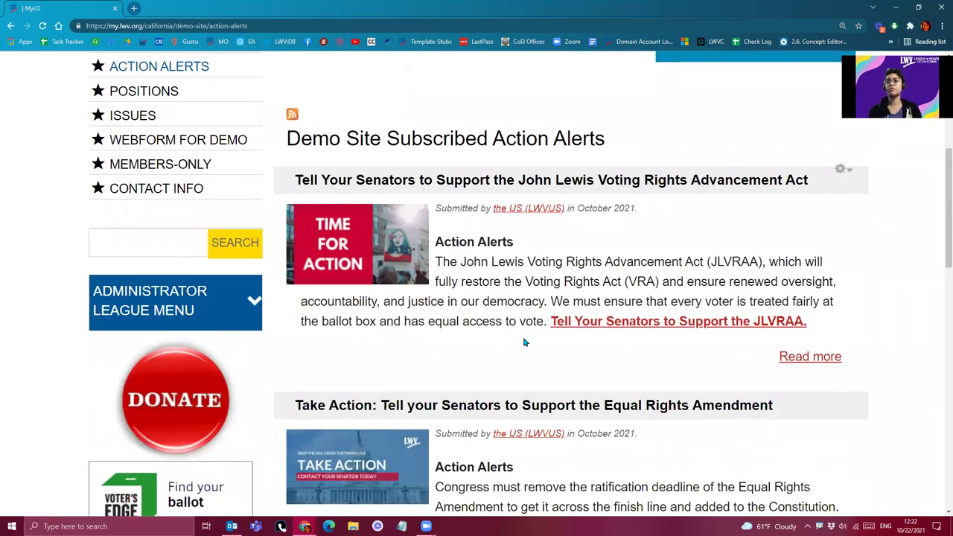
{"action": "scroll", "coordinate": [524, 342], "scroll_direction": "down", "scroll_amount": 1}
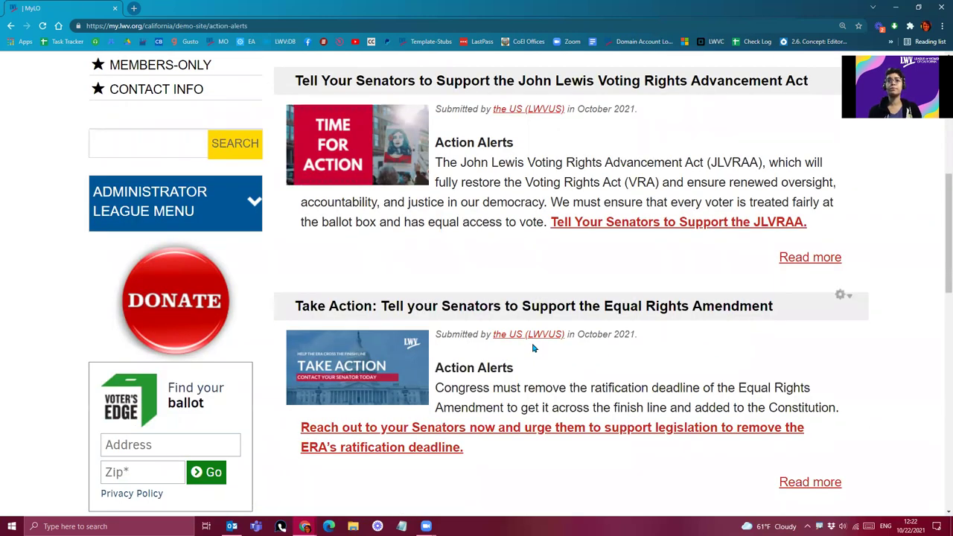
{"action": "scroll", "coordinate": [554, 351], "scroll_direction": "down", "scroll_amount": 5}
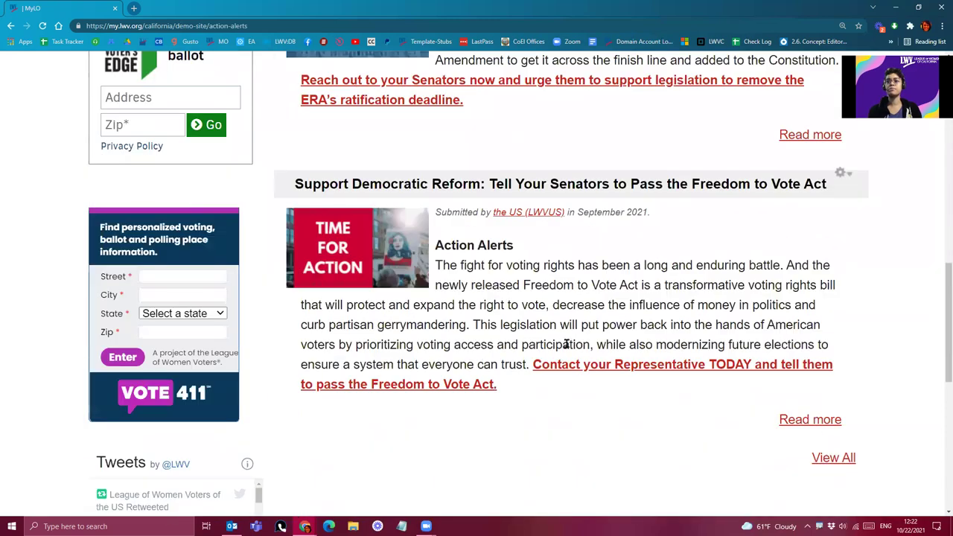
{"action": "scroll", "coordinate": [567, 354], "scroll_direction": "up", "scroll_amount": 8}
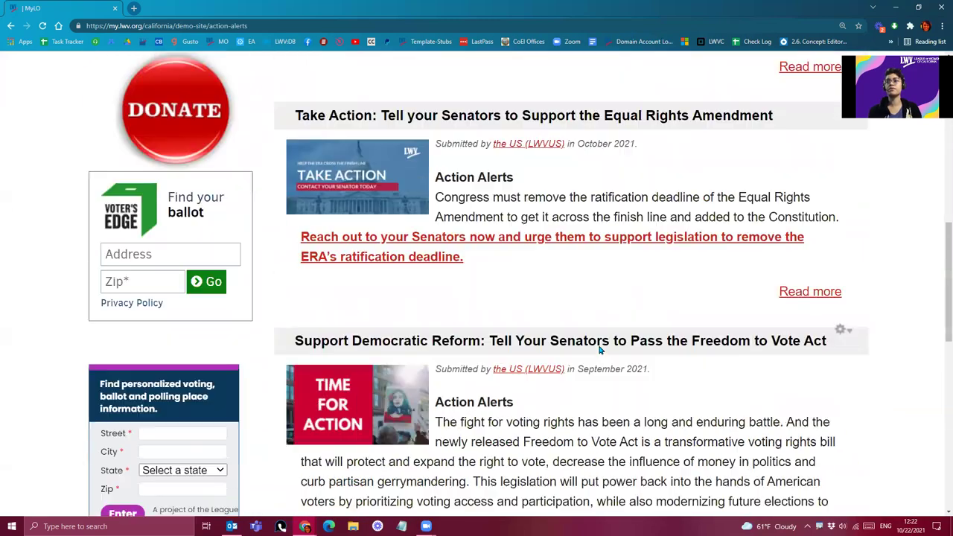
{"action": "scroll", "coordinate": [551, 357], "scroll_direction": "up", "scroll_amount": 2}
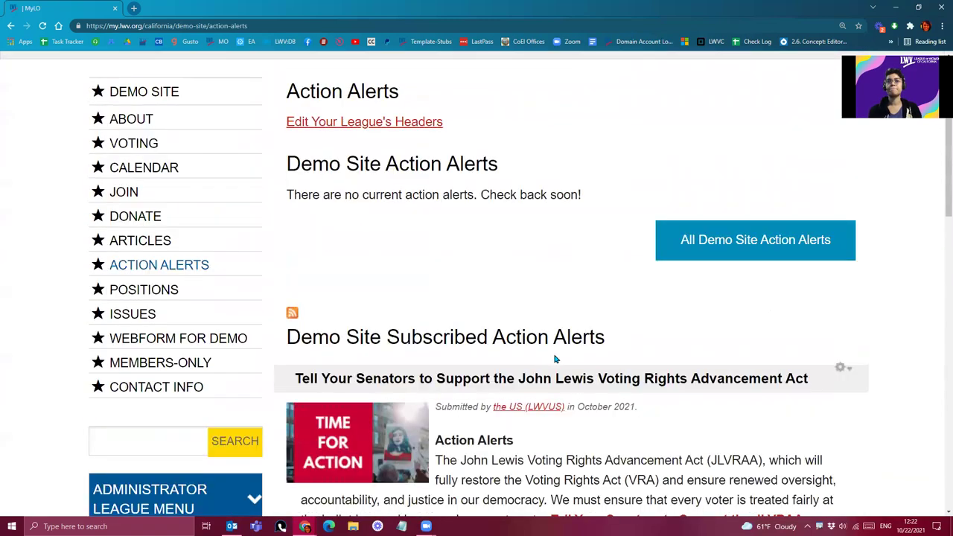
Open the Positions page and review the What is a Position? text, the Demo Site Positions and the subscribed positions.
{"action": "left_click", "coordinate": [133, 296]}
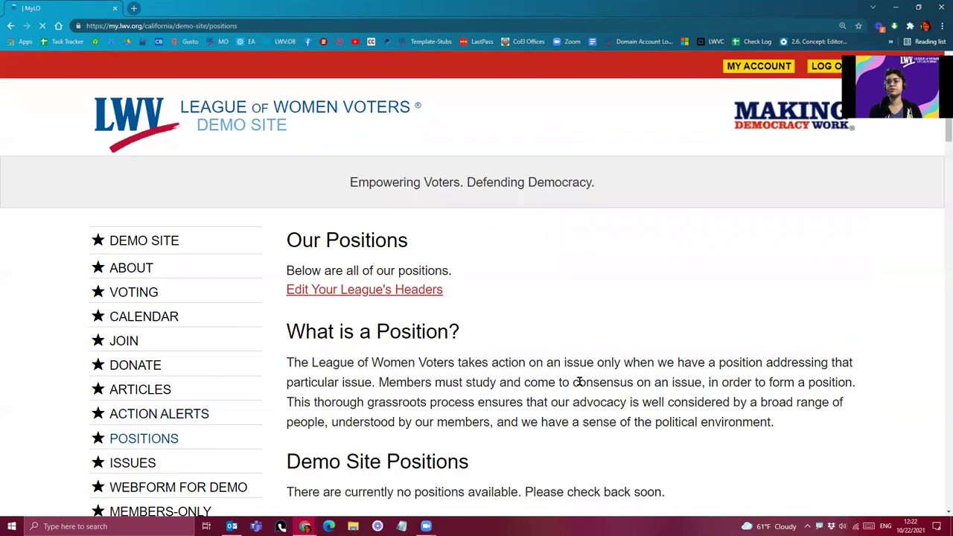
{"action": "scroll", "coordinate": [583, 394], "scroll_direction": "down", "scroll_amount": 4}
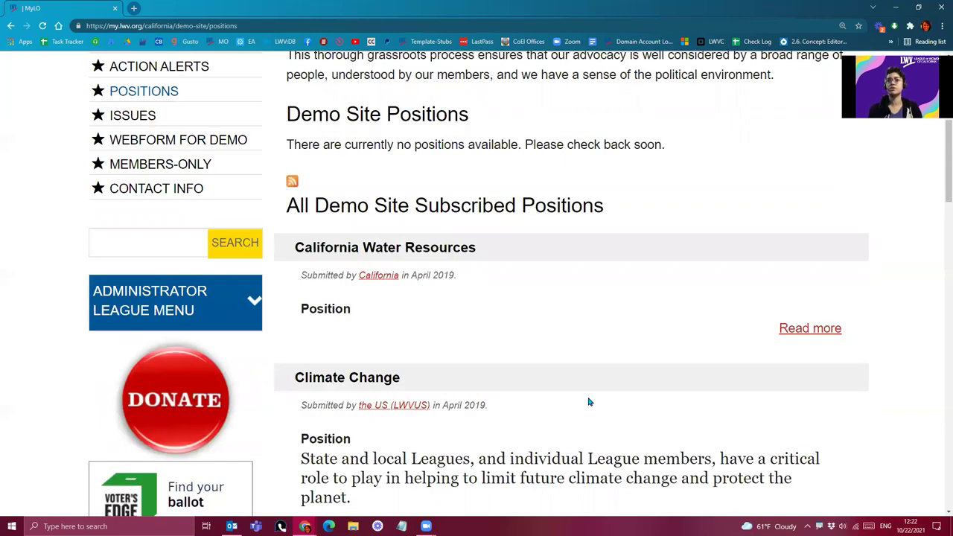
{"action": "scroll", "coordinate": [559, 314], "scroll_direction": "down", "scroll_amount": 1}
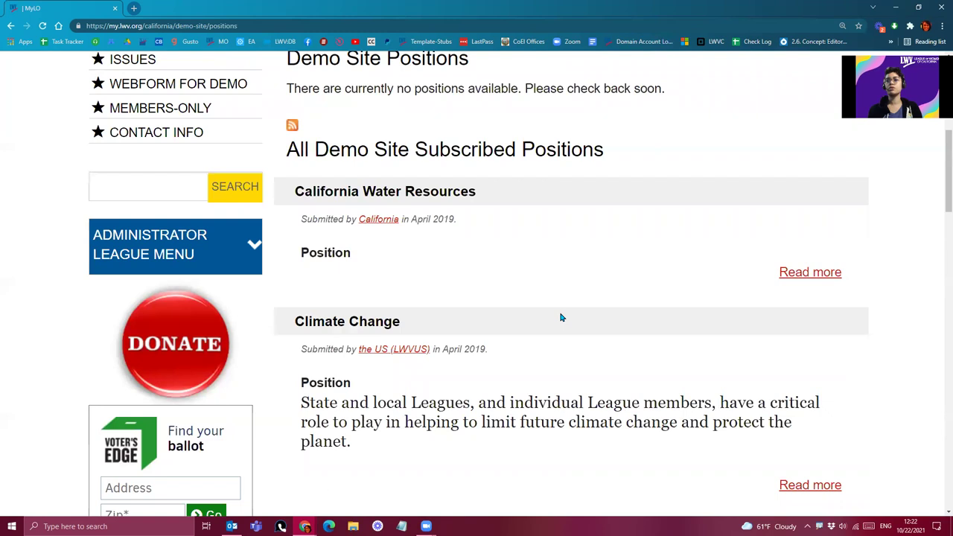
{"action": "scroll", "coordinate": [548, 348], "scroll_direction": "down", "scroll_amount": 1}
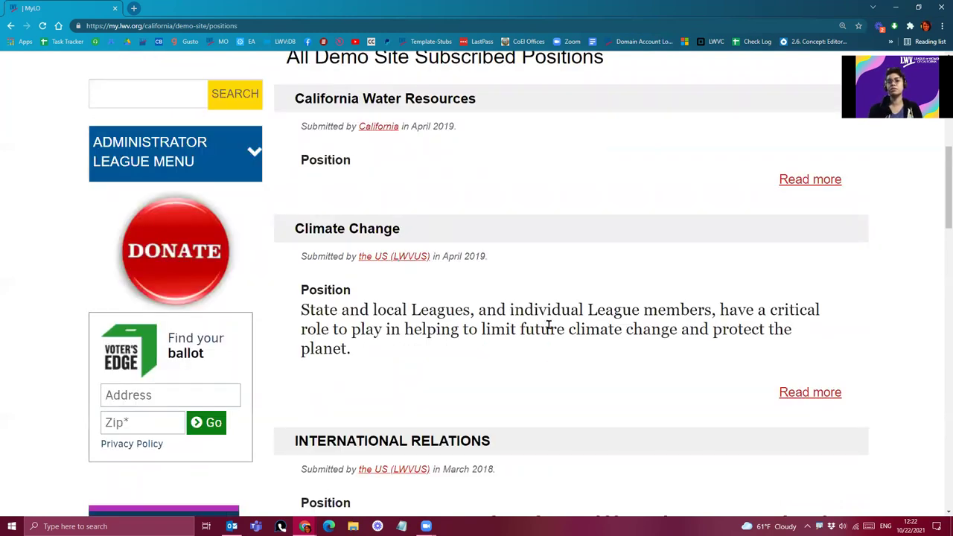
{"action": "scroll", "coordinate": [553, 330], "scroll_direction": "up", "scroll_amount": 1}
{"action": "scroll", "coordinate": [570, 342], "scroll_direction": "up", "scroll_amount": 3}
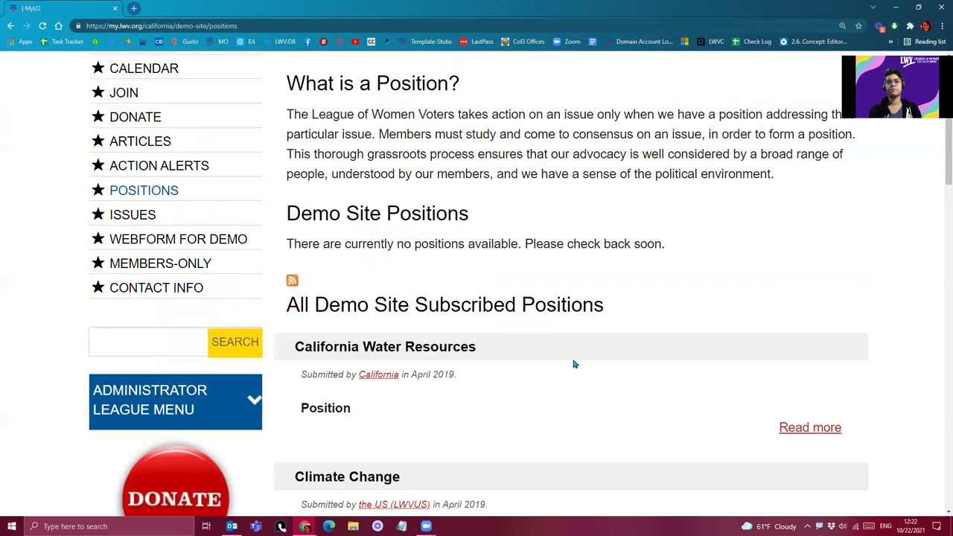
{"action": "scroll", "coordinate": [132, 240], "scroll_direction": "up", "scroll_amount": 2}
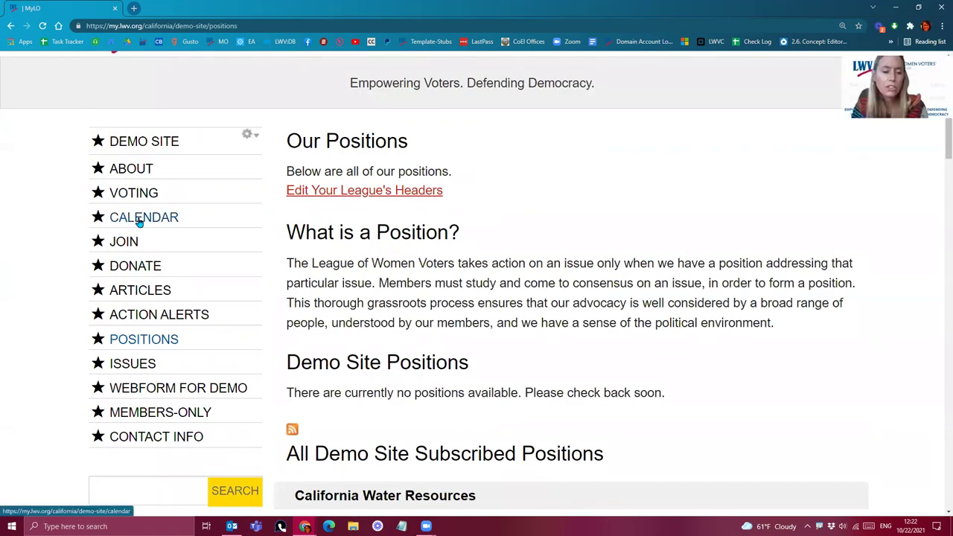
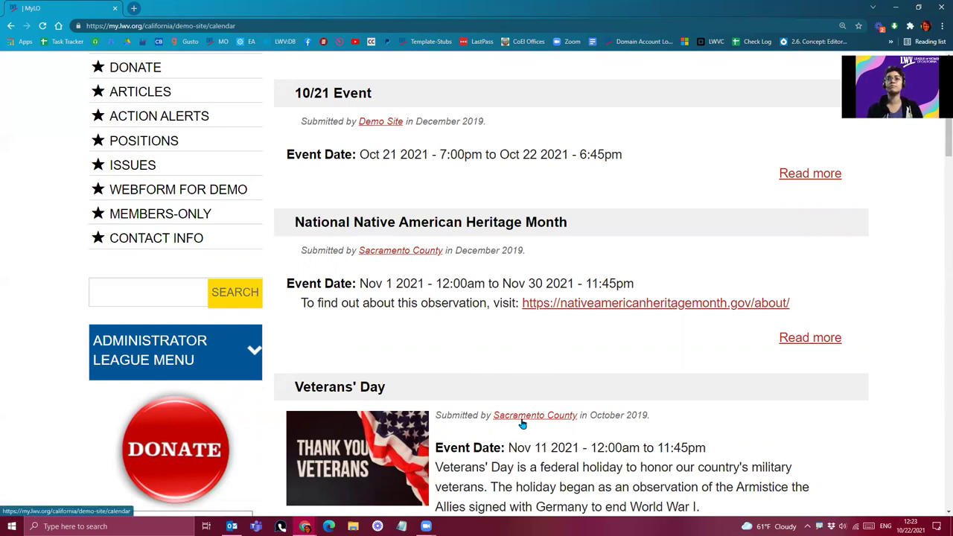
Look through the Upcoming Events on the Calendar page, including those submitted by other Leagues.
{"action": "scroll", "coordinate": [522, 423], "scroll_direction": "down", "scroll_amount": 3}
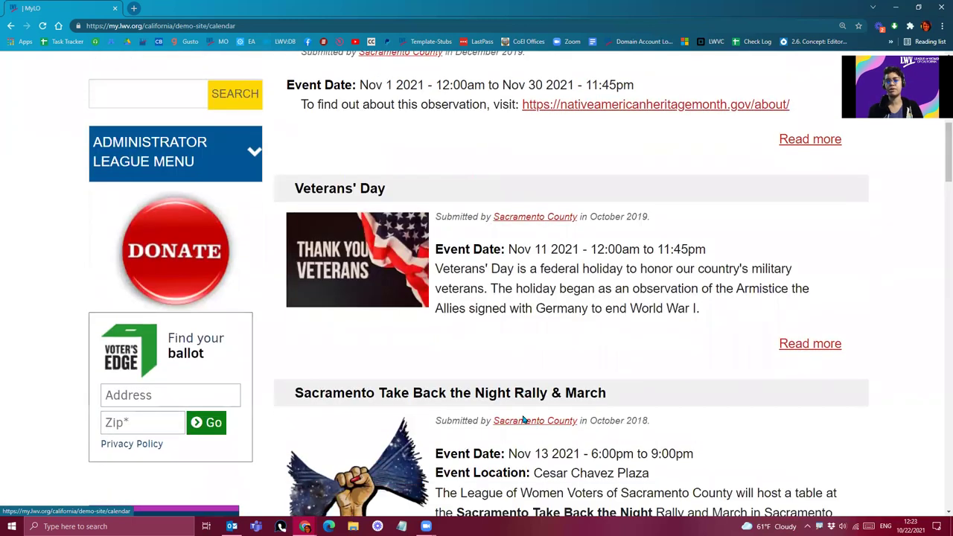
{"action": "scroll", "coordinate": [521, 422], "scroll_direction": "up", "scroll_amount": 3}
{"action": "scroll", "coordinate": [519, 420], "scroll_direction": "up", "scroll_amount": 2}
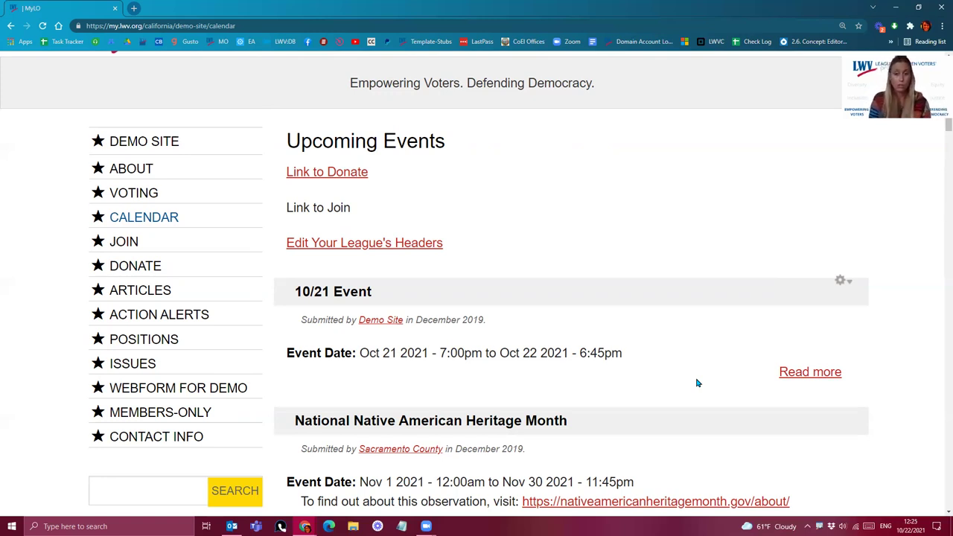
{"action": "scroll", "coordinate": [697, 382], "scroll_direction": "up", "scroll_amount": 2}
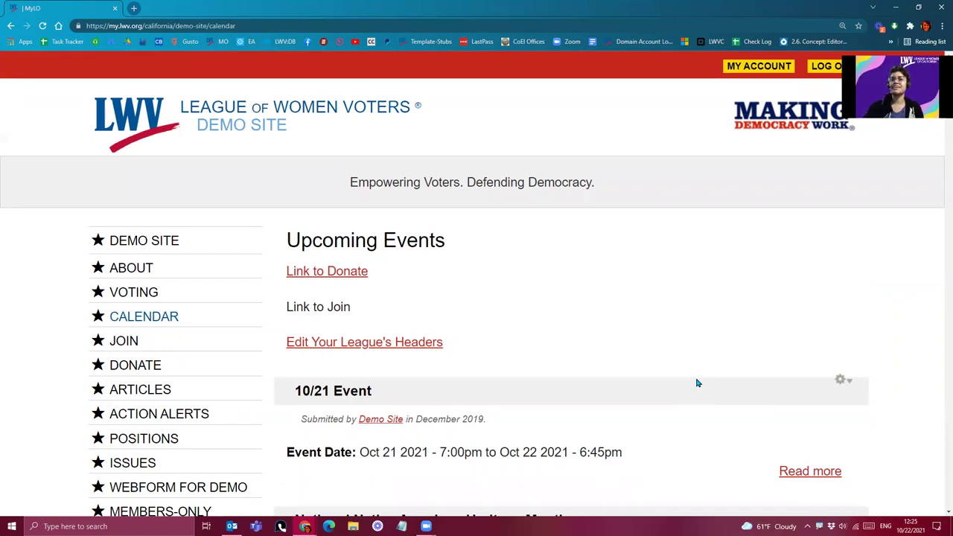
Open the account profile in a separate tab, check its Roles and Local League Membership, and return to the Calendar.
{"action": "right_click", "coordinate": [747, 66]}
{"action": "left_click", "coordinate": [769, 77]}
{"action": "key", "text": "ctrl+Tab"}
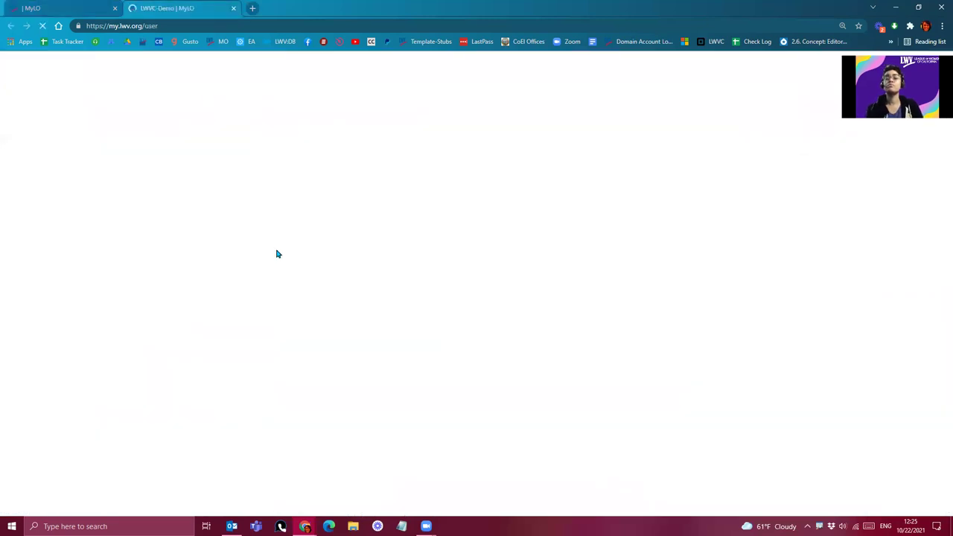
{"action": "scroll", "coordinate": [249, 327], "scroll_direction": "down", "scroll_amount": 3}
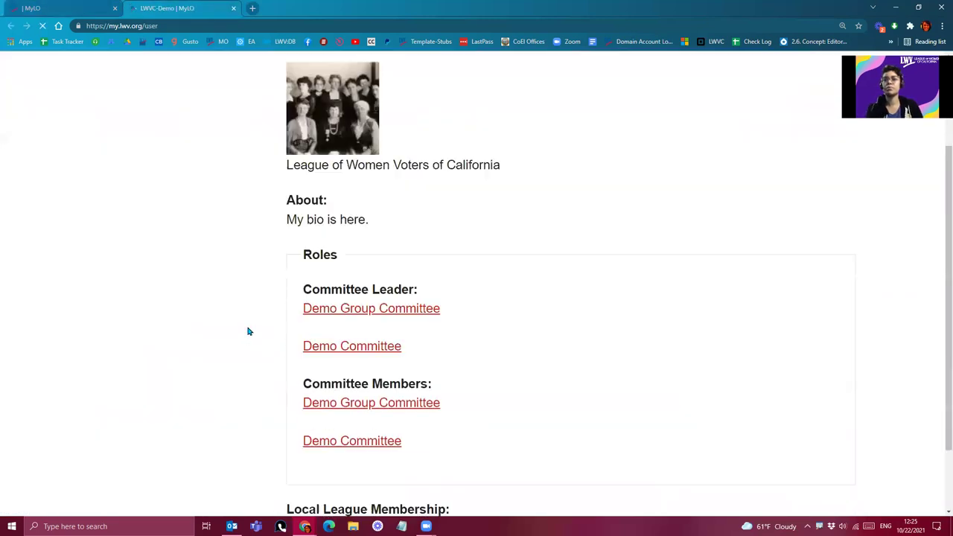
{"action": "right_click", "coordinate": [325, 445]}
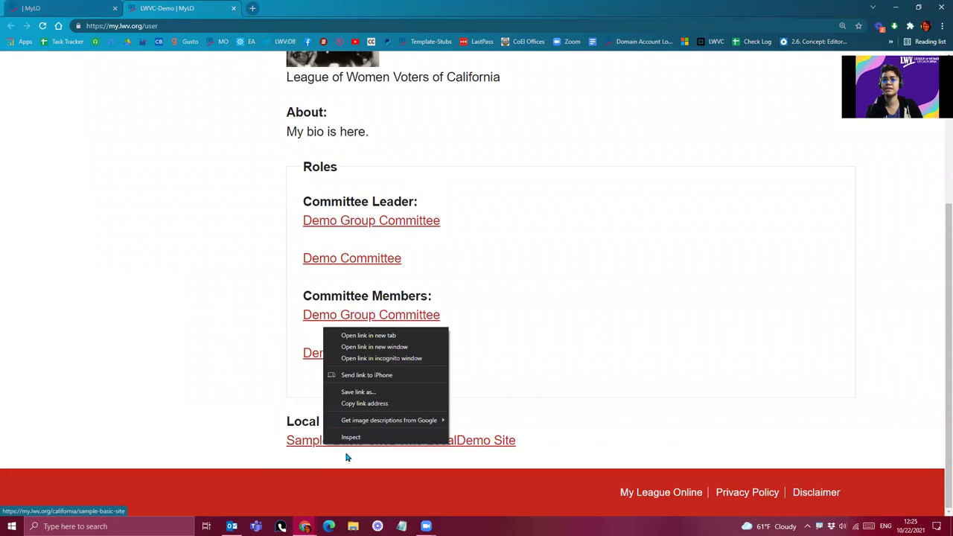
{"action": "left_click", "coordinate": [355, 403]}
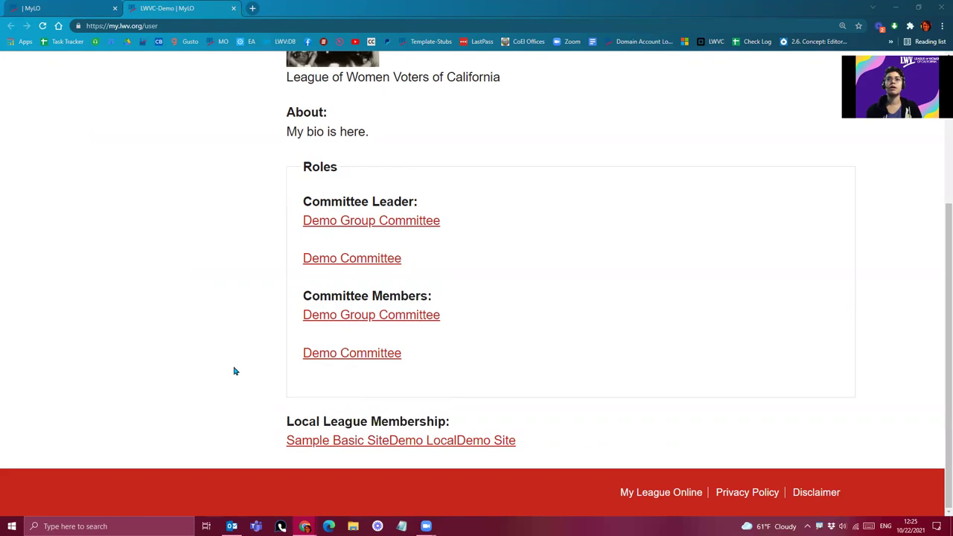
{"action": "scroll", "coordinate": [227, 380], "scroll_direction": "up", "scroll_amount": 3}
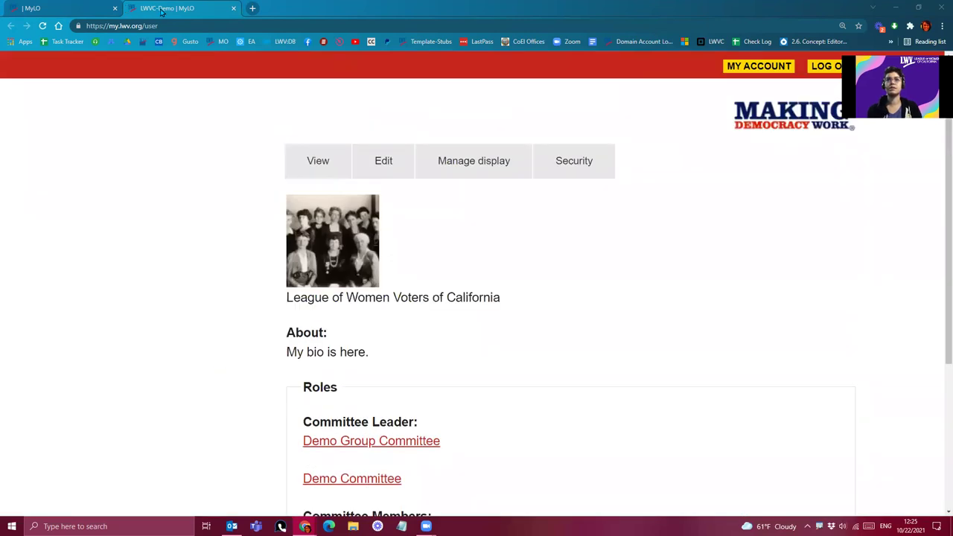
{"action": "left_click", "coordinate": [233, 9]}
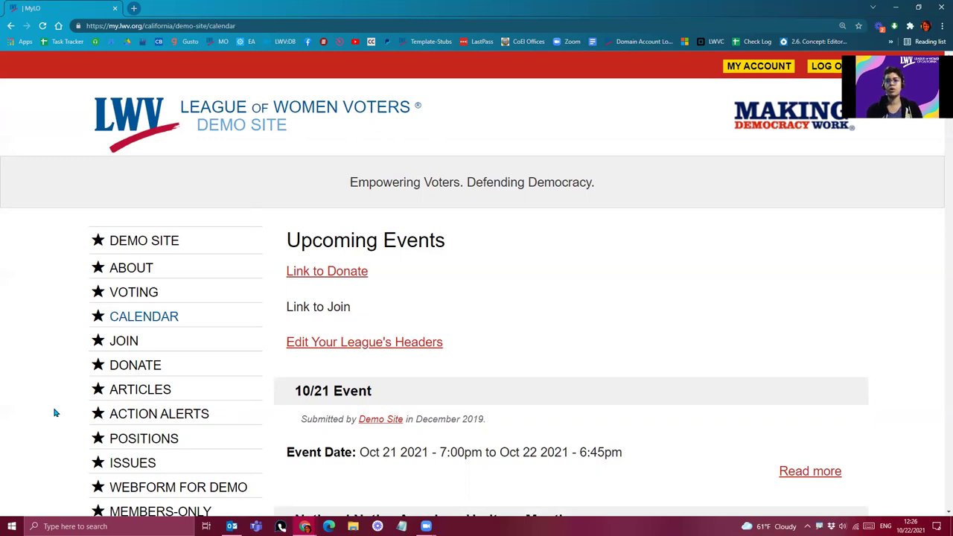
Check which contextual editing options are offered for the 10/21 Event in the Upcoming Events list.
{"action": "scroll", "coordinate": [67, 361], "scroll_direction": "down", "scroll_amount": 1}
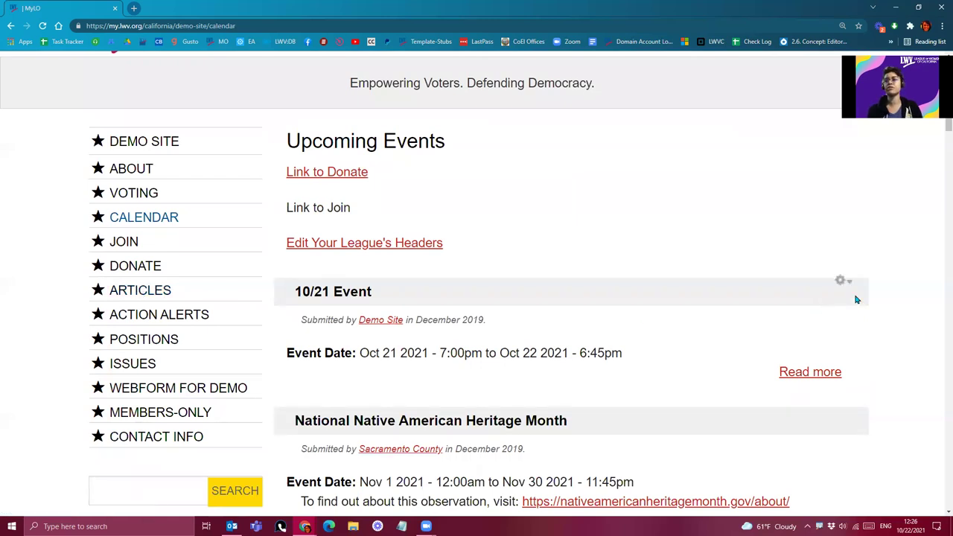
{"action": "left_click", "coordinate": [840, 282]}
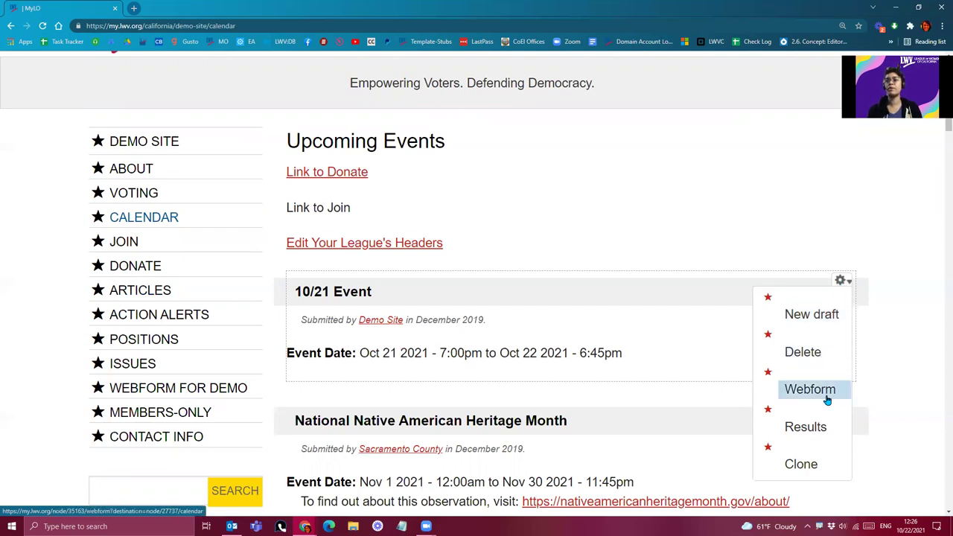
{"action": "left_click", "coordinate": [849, 283]}
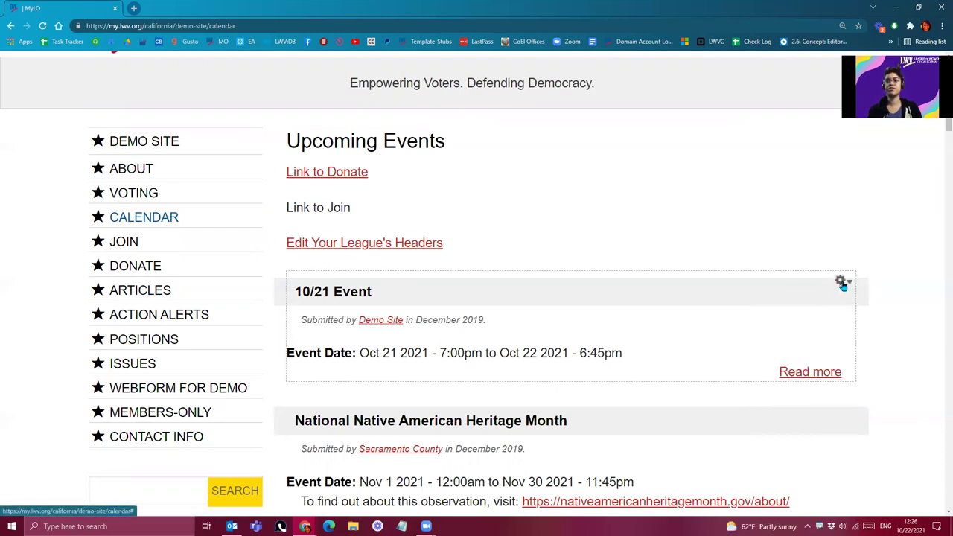
Open the 10/21 Event page and start a new draft of it, checking the title and event date fields.
{"action": "left_click", "coordinate": [321, 295]}
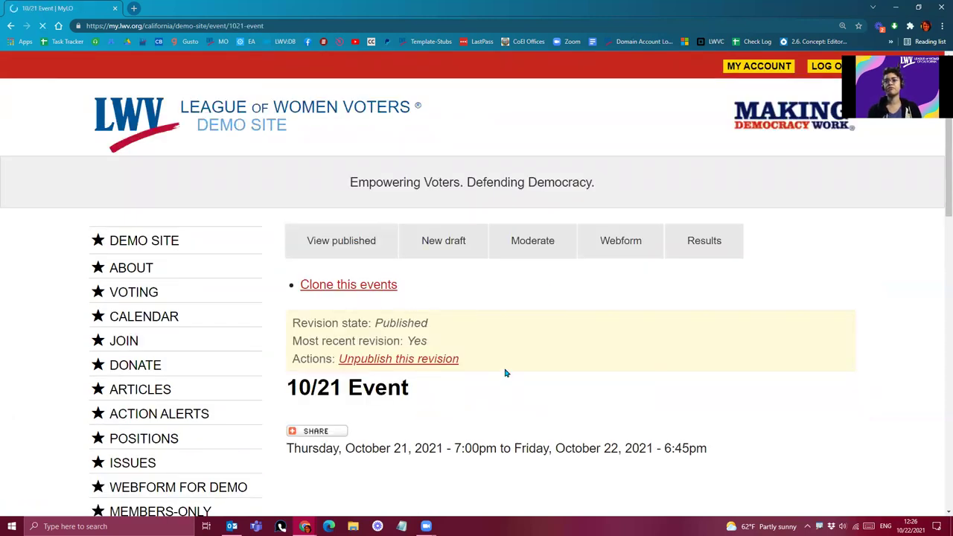
{"action": "scroll", "coordinate": [653, 207], "scroll_direction": "down", "scroll_amount": 3}
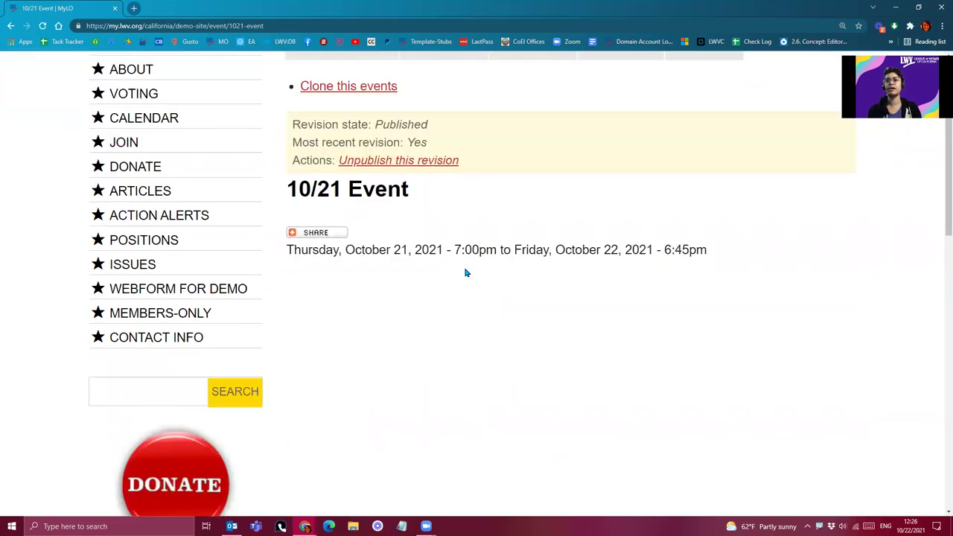
{"action": "scroll", "coordinate": [449, 322], "scroll_direction": "up", "scroll_amount": 1}
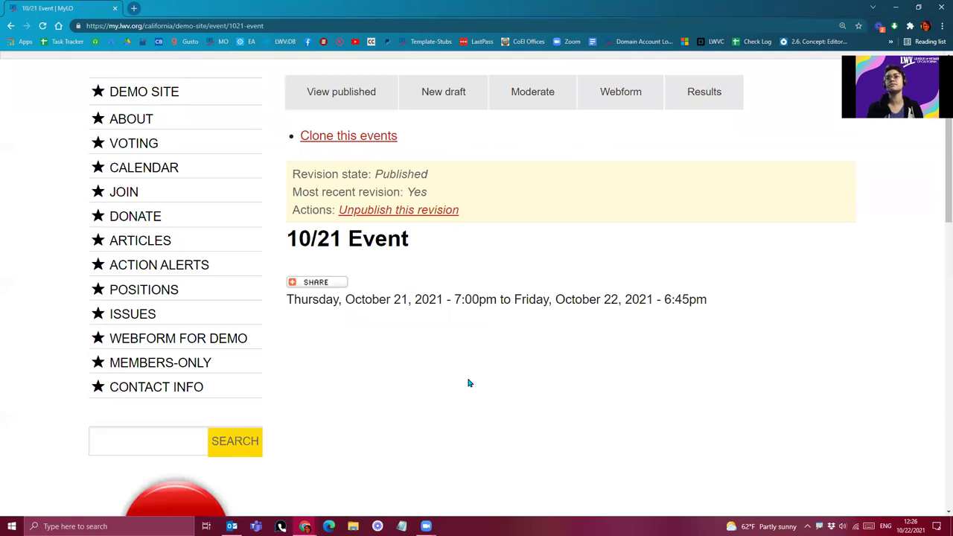
{"action": "left_click", "coordinate": [446, 99]}
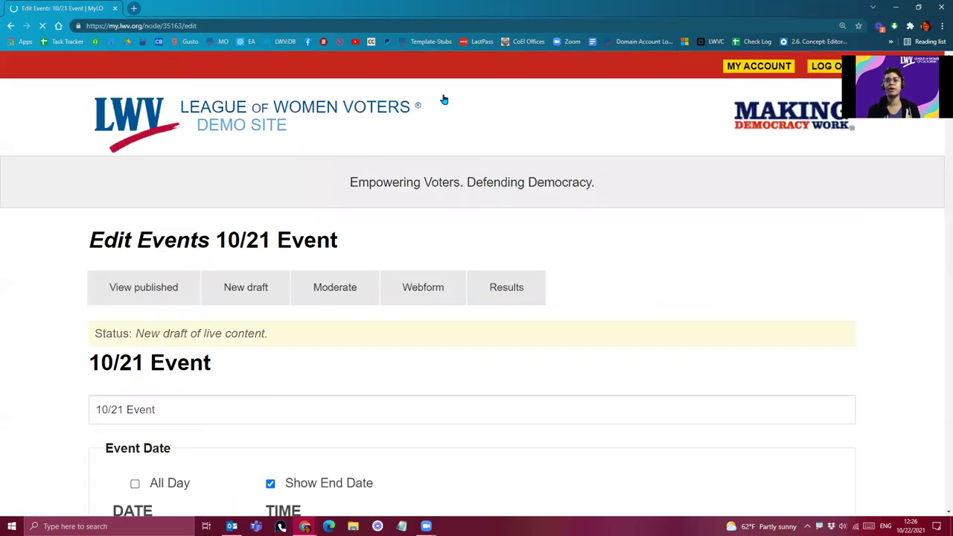
{"action": "scroll", "coordinate": [60, 328], "scroll_direction": "down", "scroll_amount": 2}
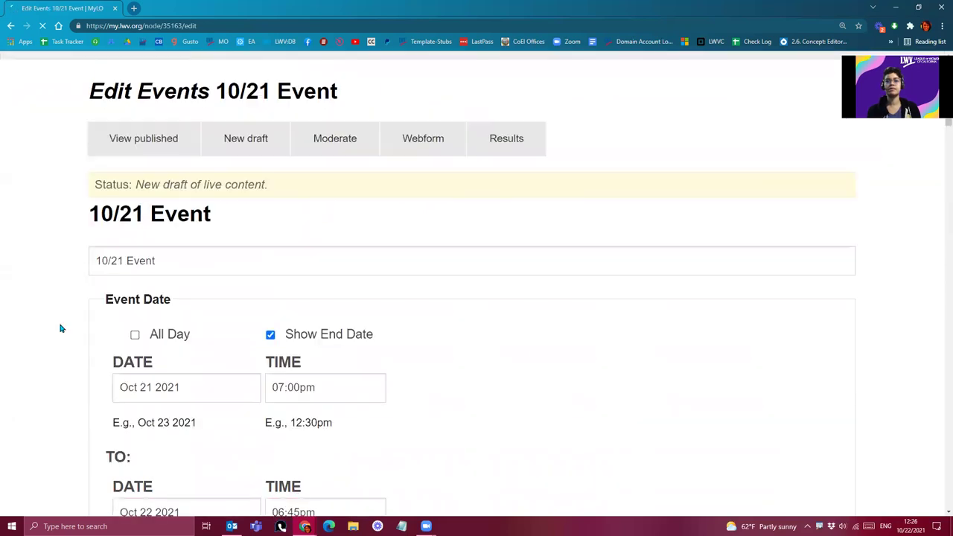
{"action": "scroll", "coordinate": [47, 337], "scroll_direction": "down", "scroll_amount": 1}
{"action": "scroll", "coordinate": [46, 336], "scroll_direction": "down", "scroll_amount": 3}
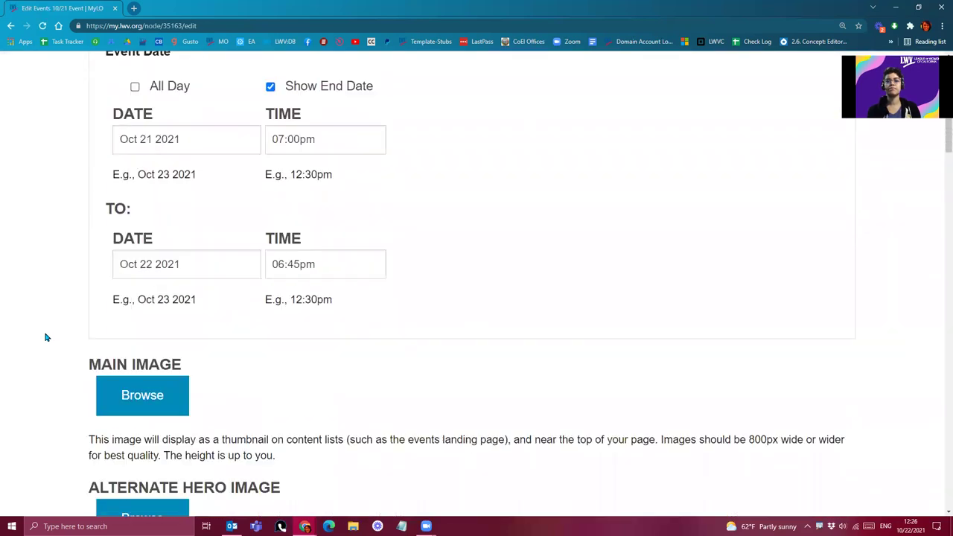
{"action": "scroll", "coordinate": [45, 337], "scroll_direction": "down", "scroll_amount": 1}
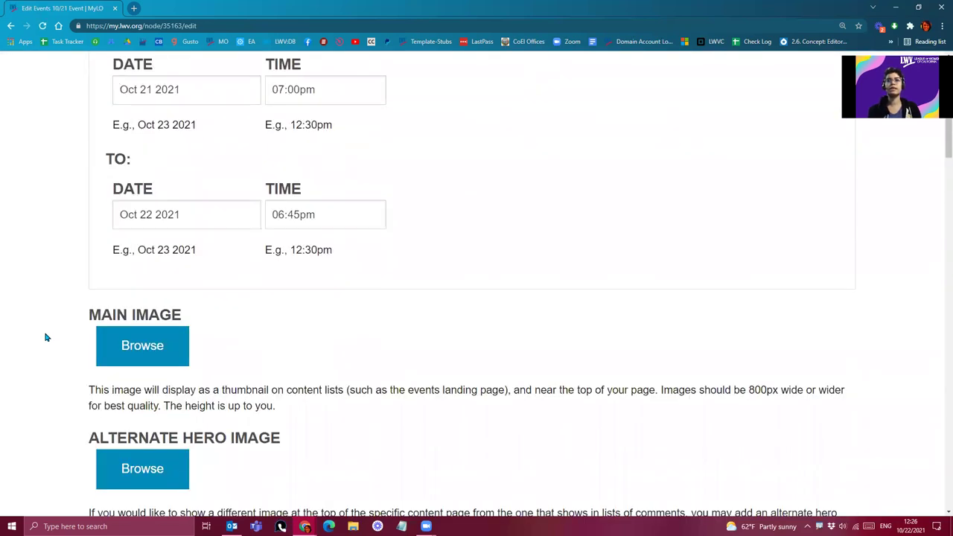
Add deipageimage.png from My Files as the event's Main Image.
{"action": "left_click", "coordinate": [148, 354]}
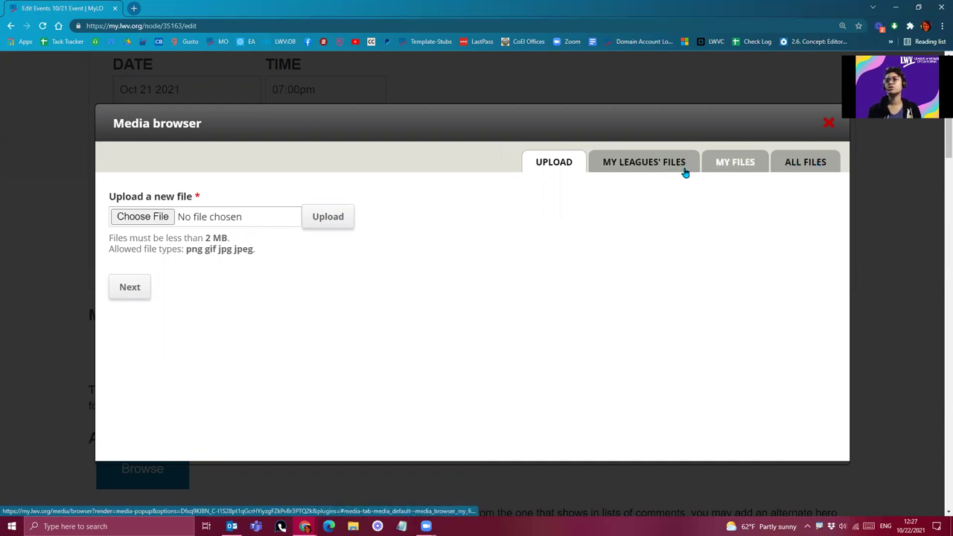
{"action": "left_click", "coordinate": [786, 165]}
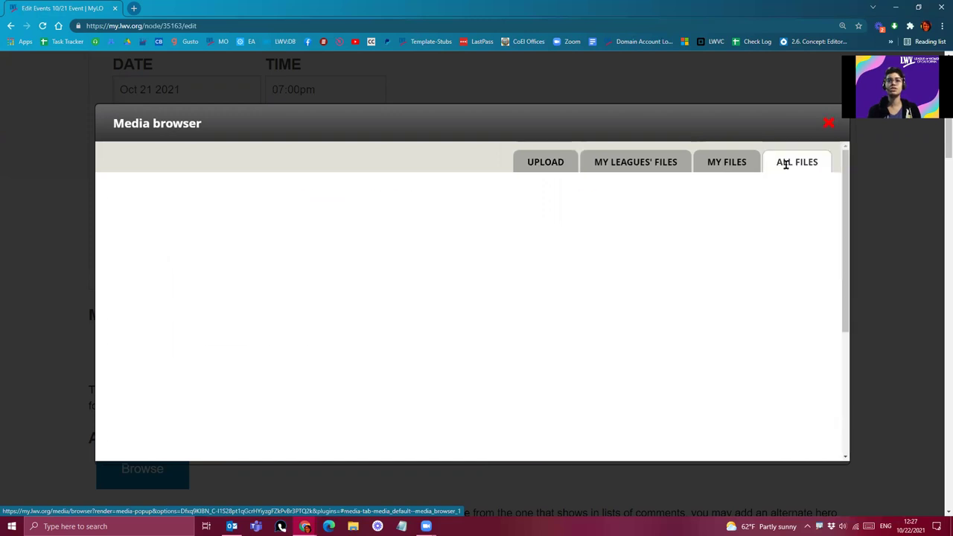
{"action": "left_click", "coordinate": [731, 162]}
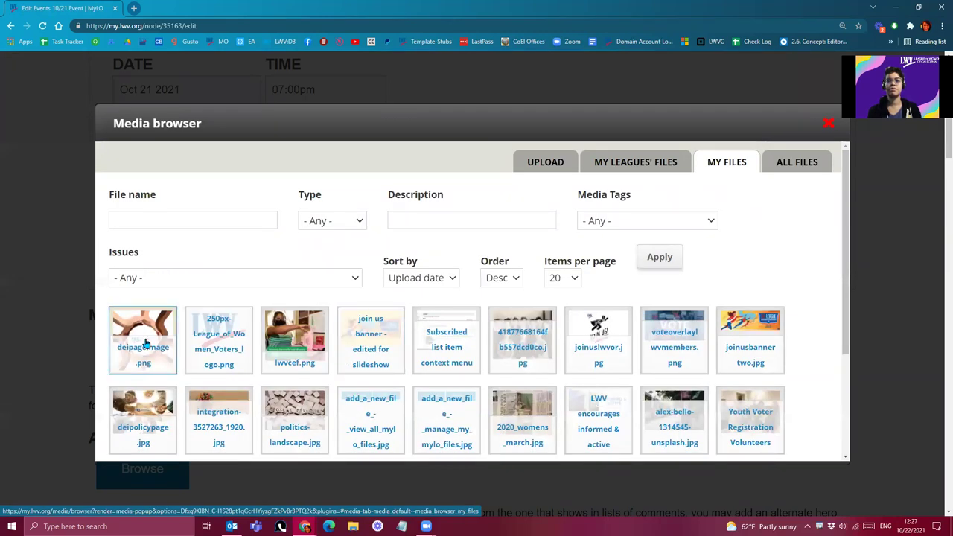
{"action": "scroll", "coordinate": [146, 343], "scroll_direction": "down", "scroll_amount": 1}
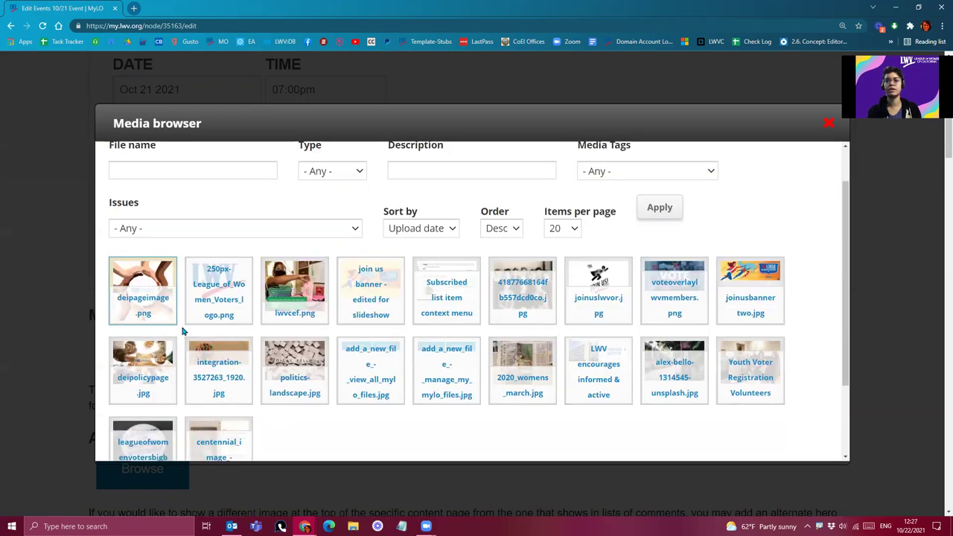
{"action": "scroll", "coordinate": [183, 331], "scroll_direction": "down", "scroll_amount": 2}
{"action": "left_click", "coordinate": [127, 439]}
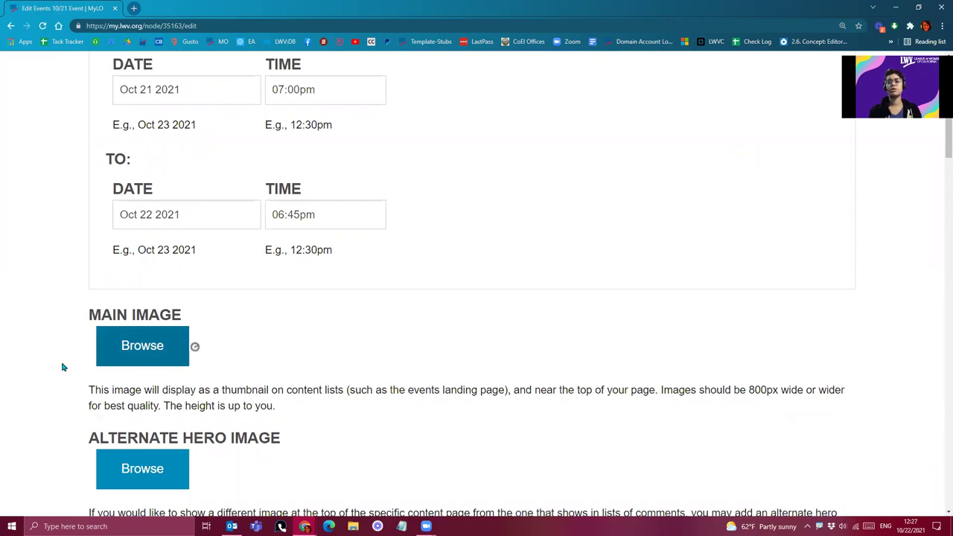
Review the Alternate Hero Image, Do Not Display A Hero Image and Location fields of the event draft.
{"action": "scroll", "coordinate": [62, 365], "scroll_direction": "down", "scroll_amount": 1}
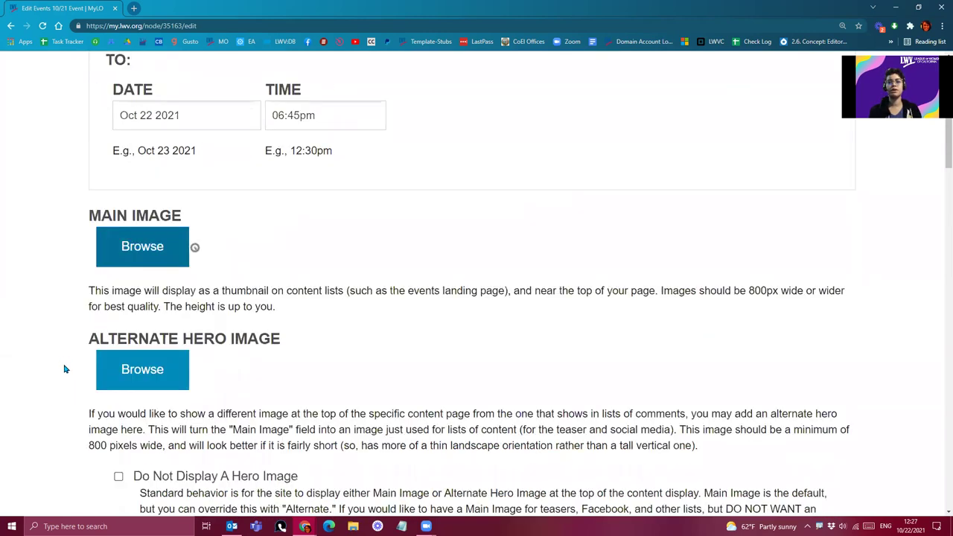
{"action": "scroll", "coordinate": [62, 368], "scroll_direction": "down", "scroll_amount": 1}
{"action": "scroll", "coordinate": [64, 361], "scroll_direction": "down", "scroll_amount": 4}
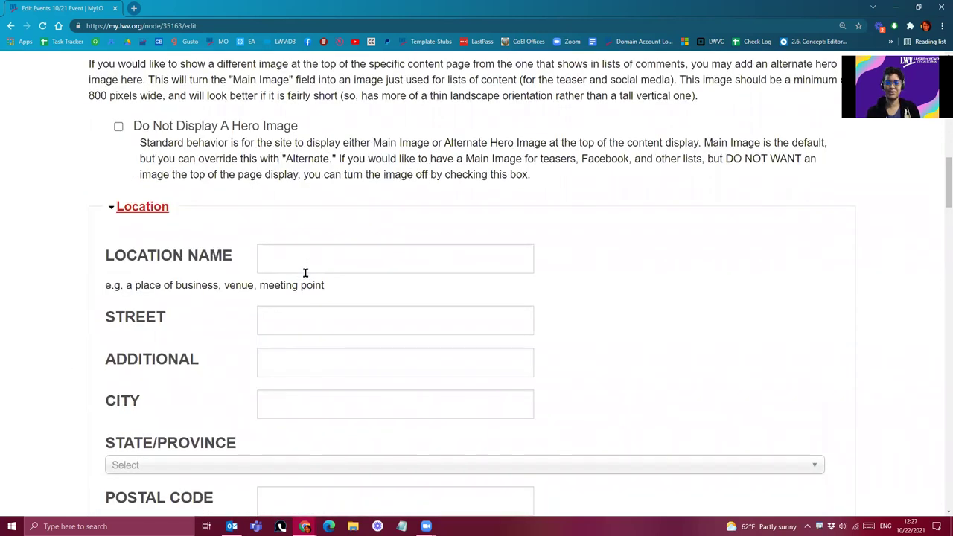
{"action": "scroll", "coordinate": [305, 270], "scroll_direction": "down", "scroll_amount": 1}
{"action": "scroll", "coordinate": [306, 285], "scroll_direction": "down", "scroll_amount": 2}
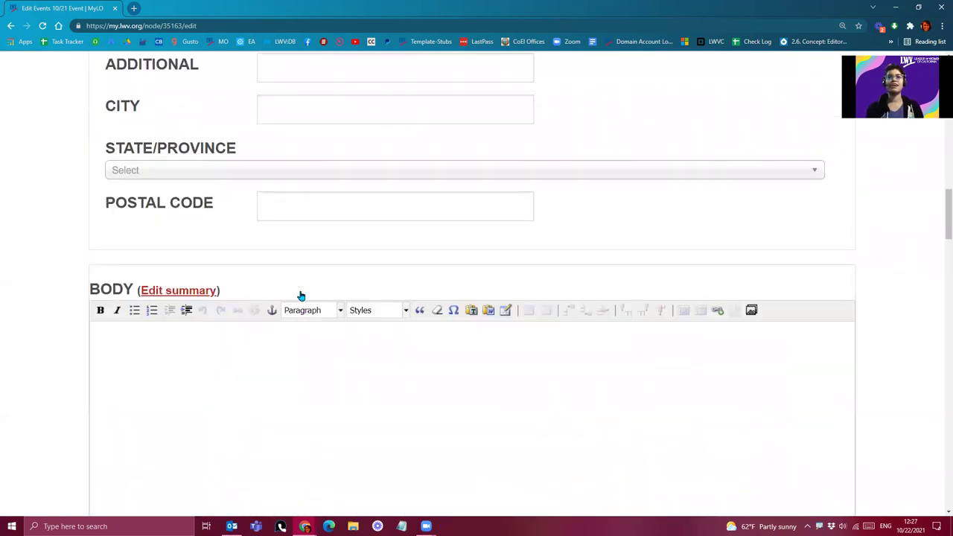
{"action": "scroll", "coordinate": [300, 296], "scroll_direction": "up", "scroll_amount": 2}
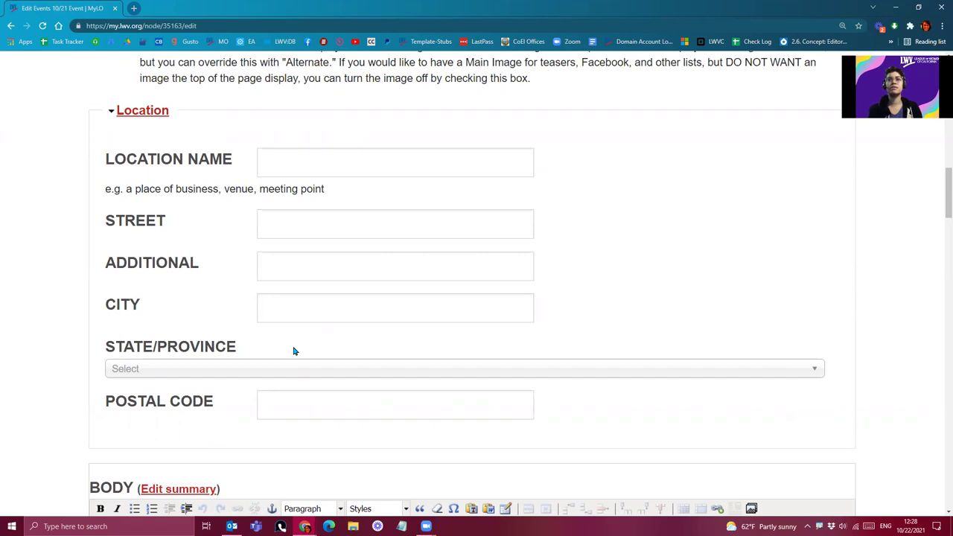
{"action": "scroll", "coordinate": [189, 330], "scroll_direction": "down", "scroll_amount": 2}
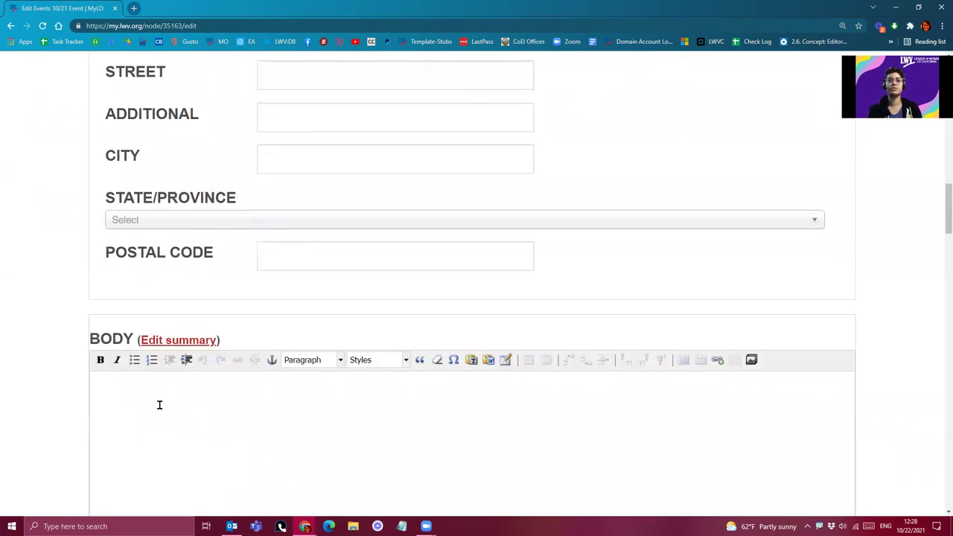
Paste the copied sample text beginning "Put light against light - you have nothing." into the event's Body.
{"action": "scroll", "coordinate": [160, 404], "scroll_direction": "down", "scroll_amount": 1}
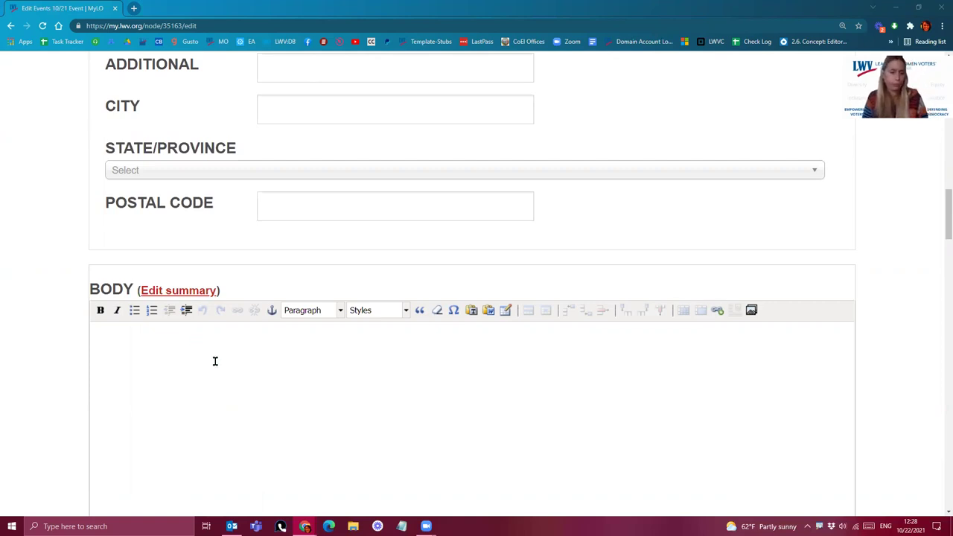
{"action": "left_click", "coordinate": [182, 343]}
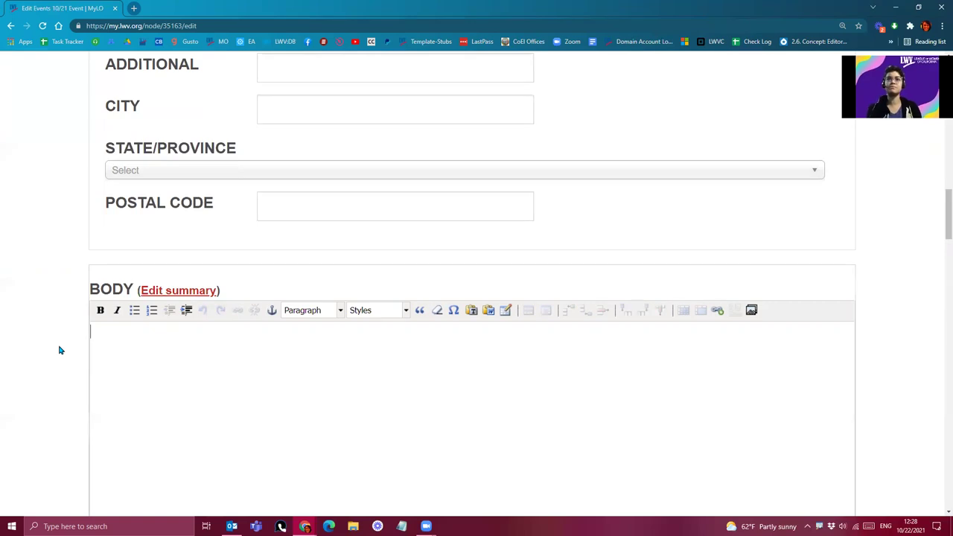
{"action": "scroll", "coordinate": [60, 355], "scroll_direction": "down", "scroll_amount": 1}
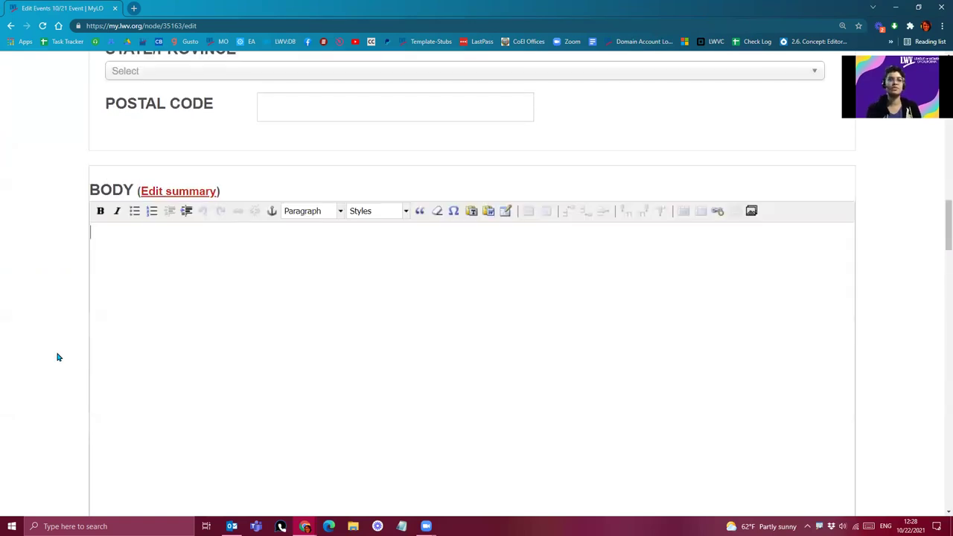
{"action": "right_click", "coordinate": [119, 240]}
{"action": "left_click", "coordinate": [144, 319]}
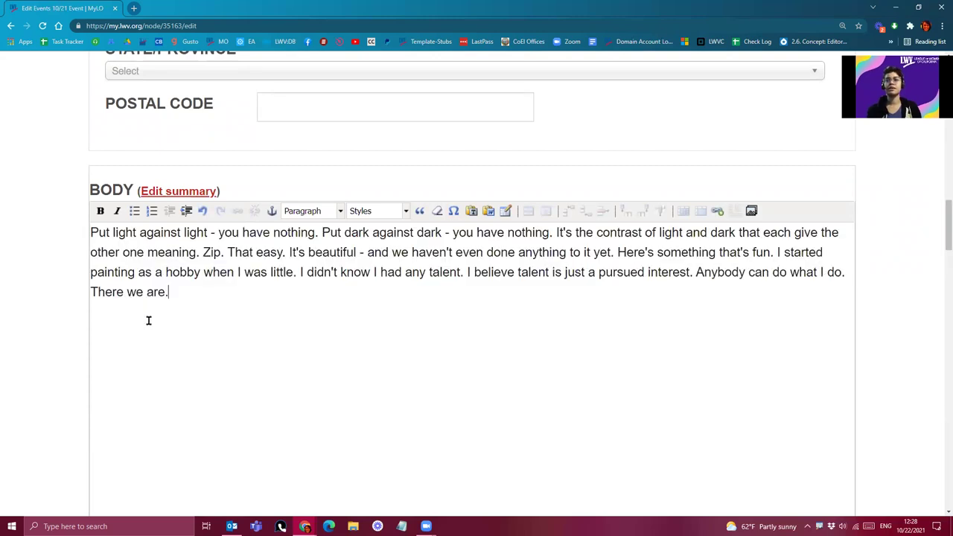
Split the Body text into three paragraphs, with breaks before "Put dark against dark" and "Anybody can do what I do.".
{"action": "left_click", "coordinate": [321, 233]}
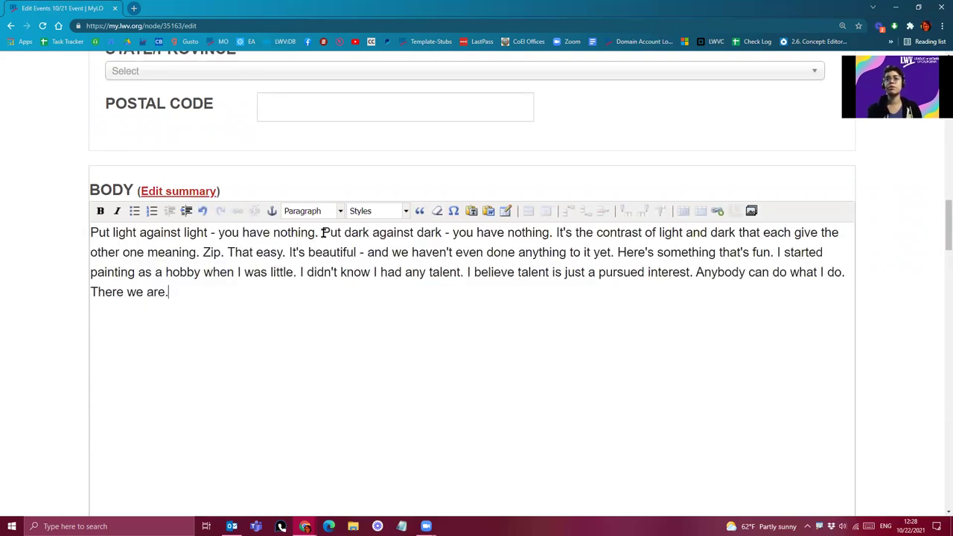
{"action": "key", "text": "Return"}
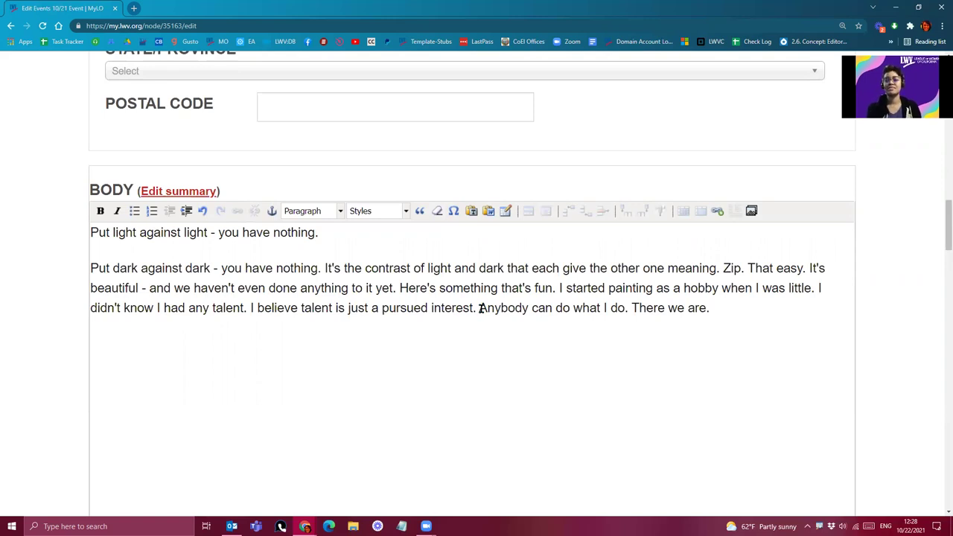
{"action": "key", "text": "Return"}
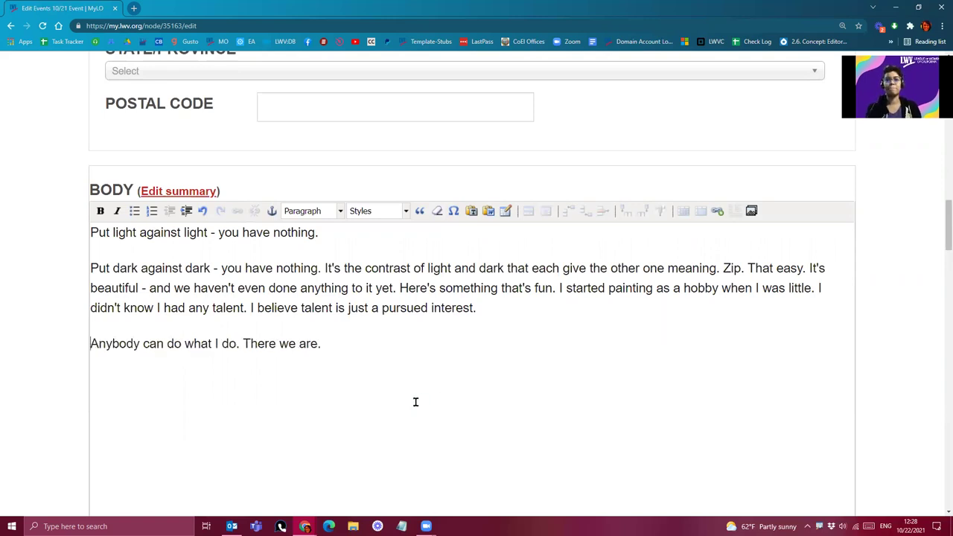
Format the Body's opening line "Put light against light - you have nothing." as Heading 3.
{"action": "left_click", "coordinate": [321, 232]}
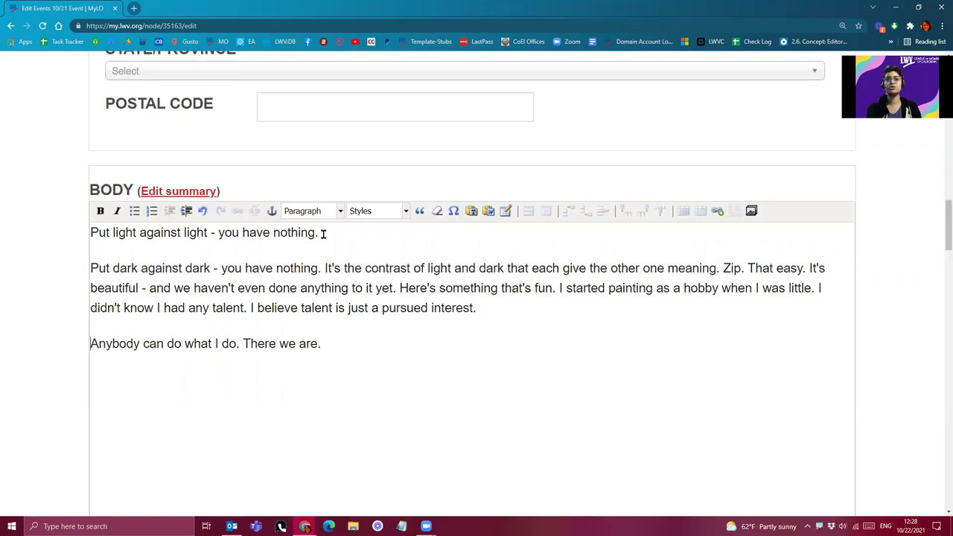
{"action": "key", "text": "shift+Home"}
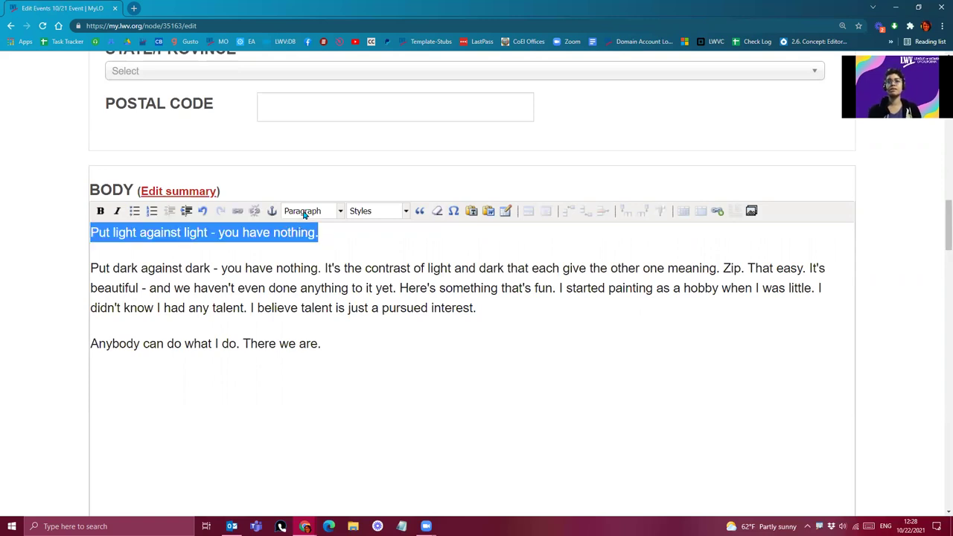
{"action": "left_click", "coordinate": [303, 214]}
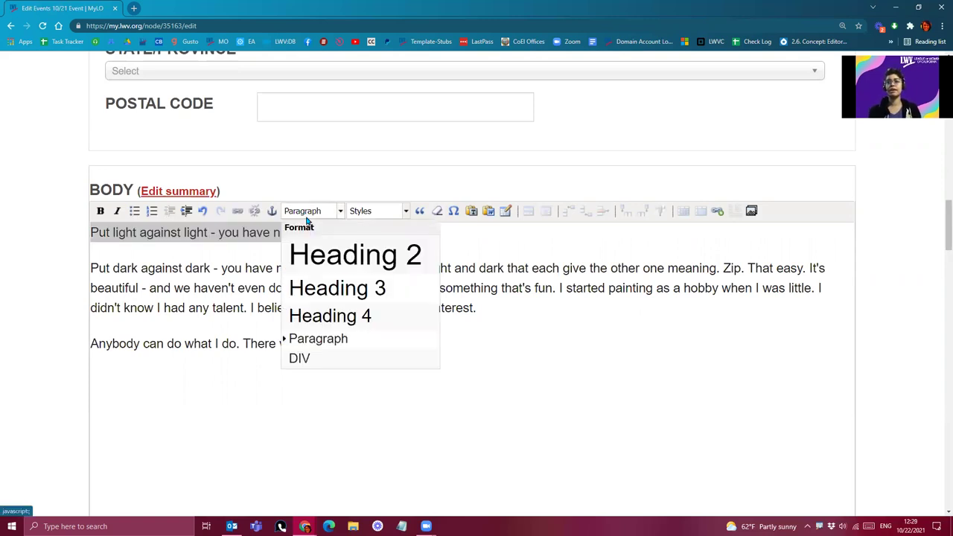
{"action": "left_click", "coordinate": [322, 288]}
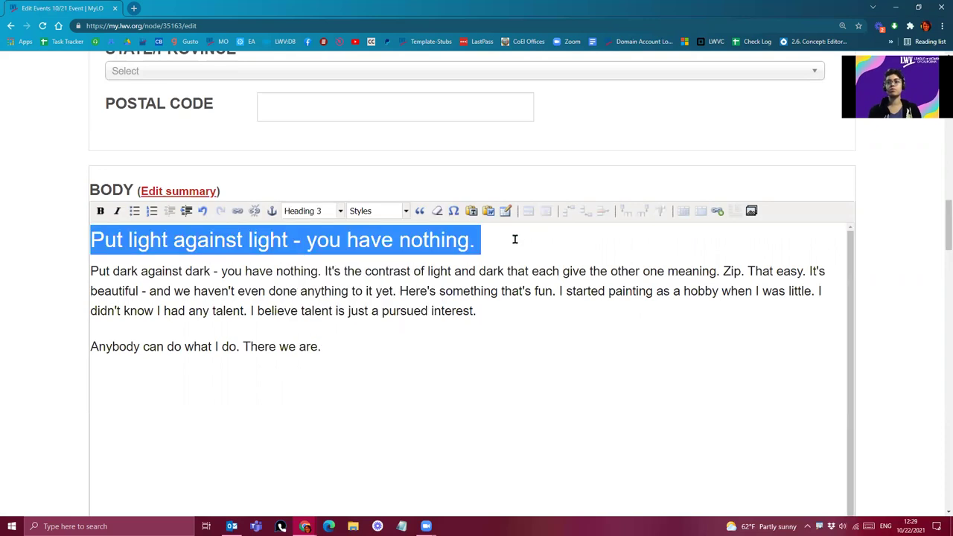
{"action": "left_click", "coordinate": [515, 241]}
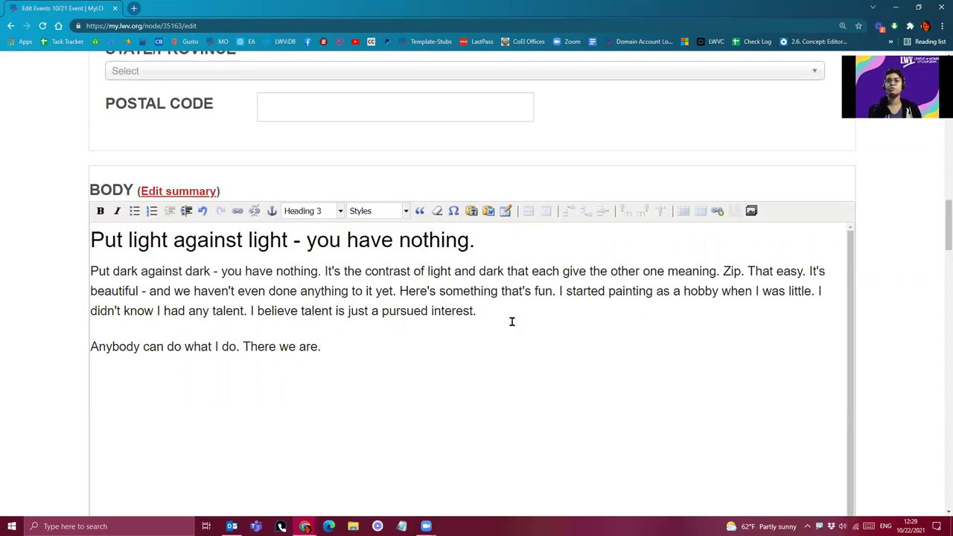
Split the Body's second paragraph so that "I started painting as a hobby when I was little." stands as its own paragraph.
{"action": "left_click", "coordinate": [558, 291]}
{"action": "key", "text": "Return"}
{"action": "left_click", "coordinate": [349, 328]}
{"action": "key", "text": "Return"}
{"action": "left_click_drag", "start_coordinate": [503, 244], "coordinate": [34, 218]}
{"action": "left_click", "coordinate": [317, 213]}
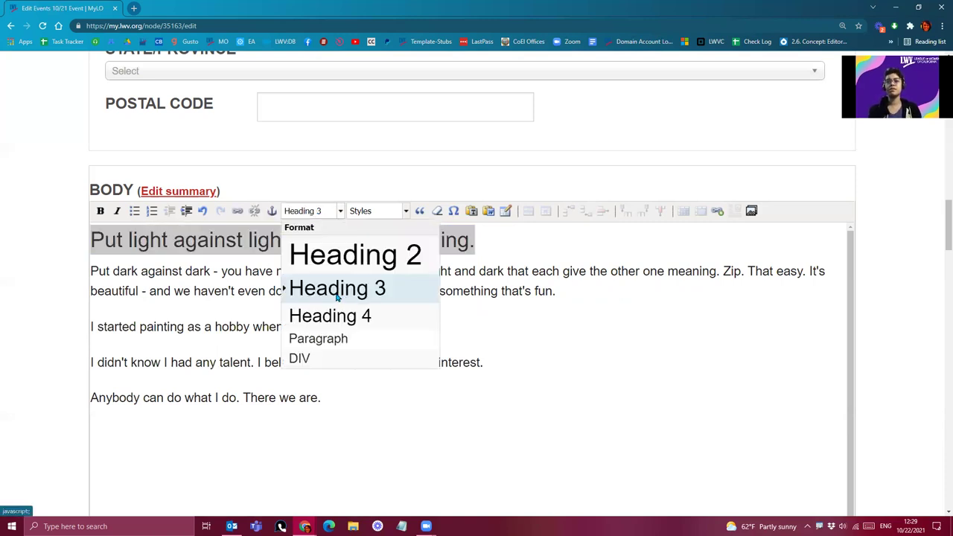
{"action": "left_click", "coordinate": [53, 331]}
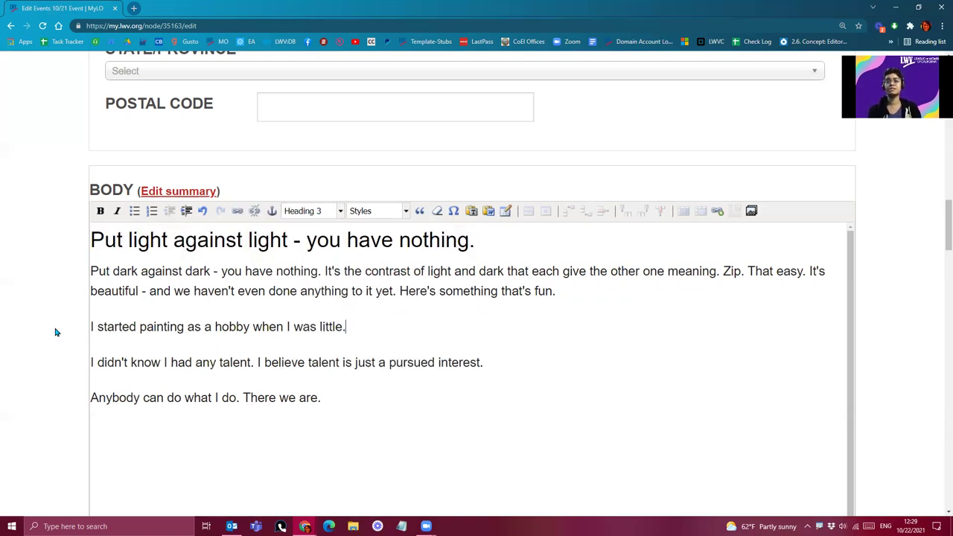
Format the line "I started painting as a hobby when I was little." as Heading 4.
{"action": "left_click_drag", "start_coordinate": [92, 331], "coordinate": [346, 328]}
{"action": "left_click", "coordinate": [313, 210]}
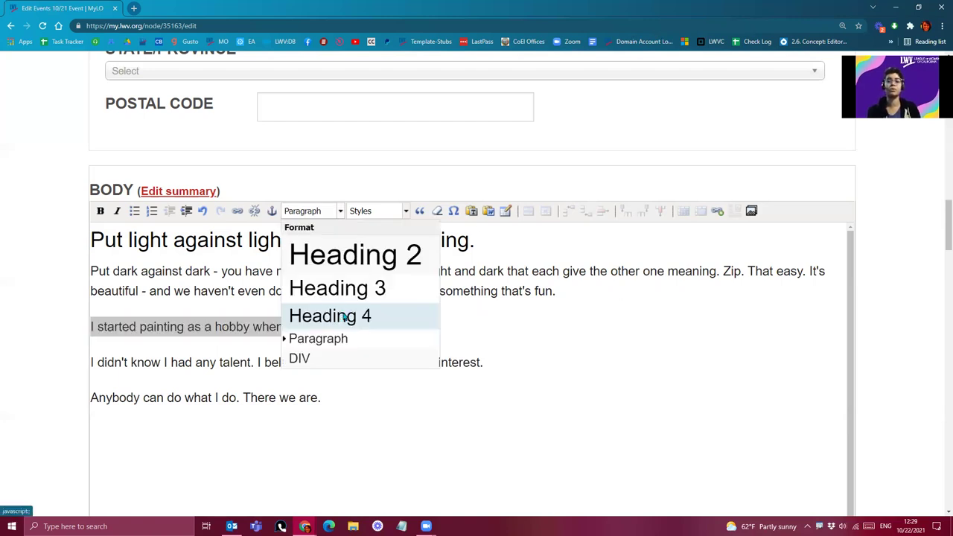
{"action": "left_click", "coordinate": [342, 314]}
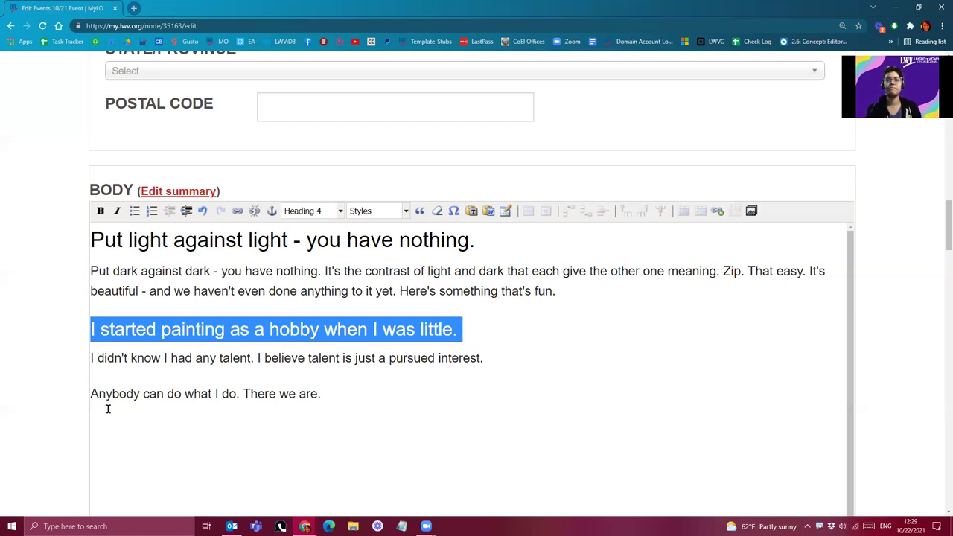
{"action": "left_click", "coordinate": [315, 406]}
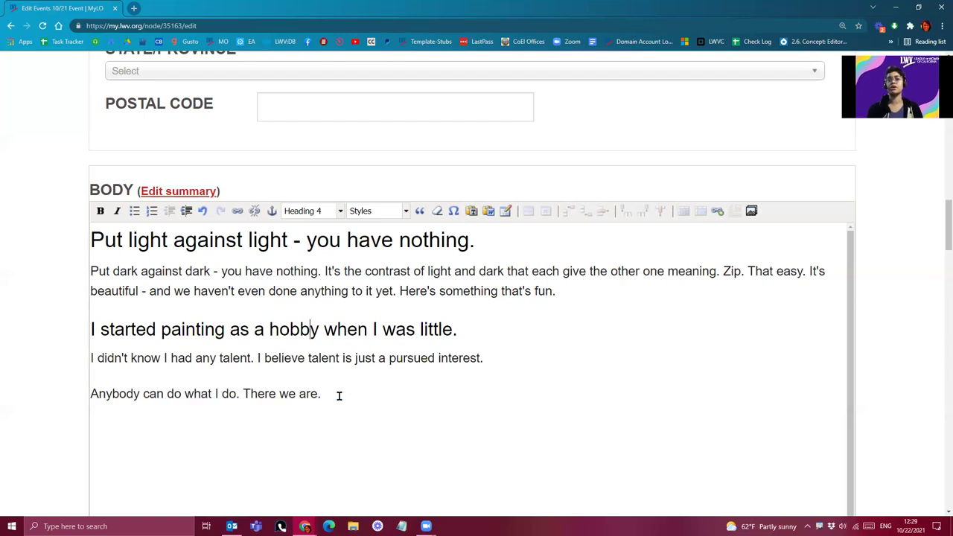
Apply the Notice style to the closing paragraph "Anybody can do what I do. There we are.".
{"action": "left_click_drag", "start_coordinate": [321, 393], "coordinate": [265, 394]}
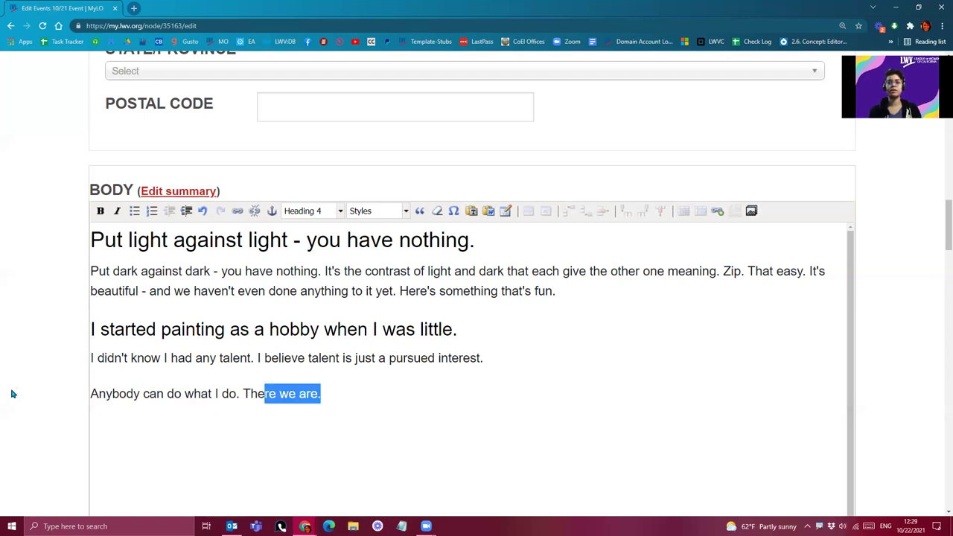
{"action": "left_click", "coordinate": [383, 216]}
{"action": "left_click", "coordinate": [426, 268]}
{"action": "left_click", "coordinate": [367, 414]}
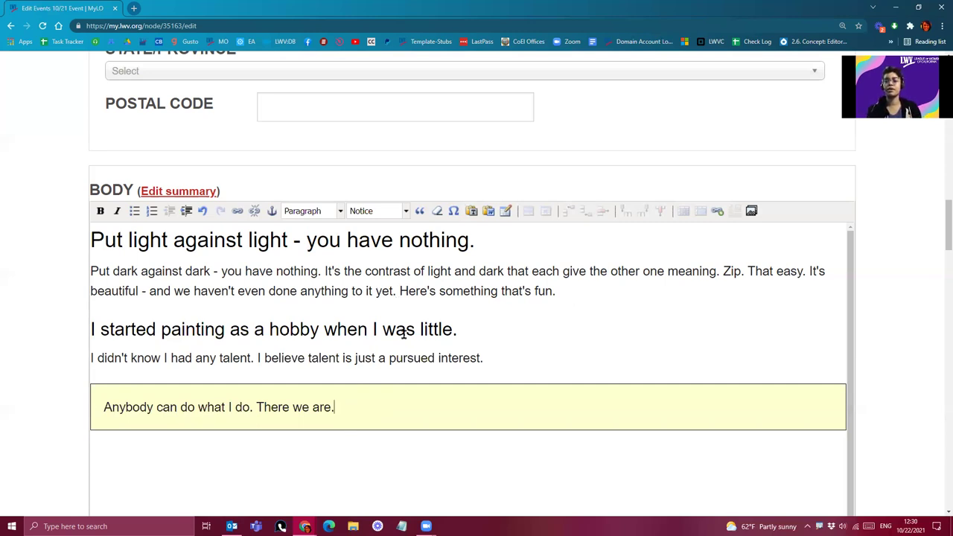
Put "Here's something that's fun." in its own paragraph and apply the Button style to it.
{"action": "key", "text": "ctrl+z"}
{"action": "key", "text": "shift+End"}
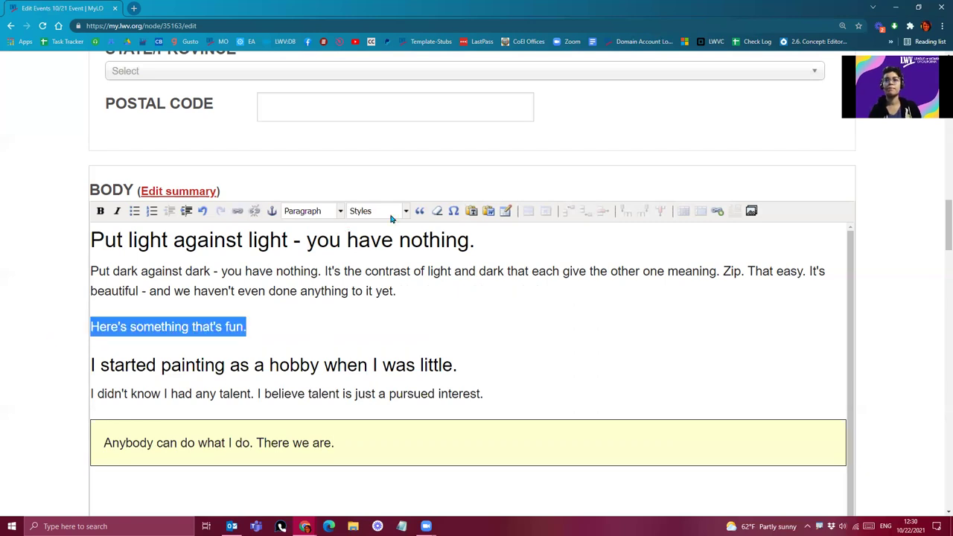
{"action": "left_click", "coordinate": [405, 212]}
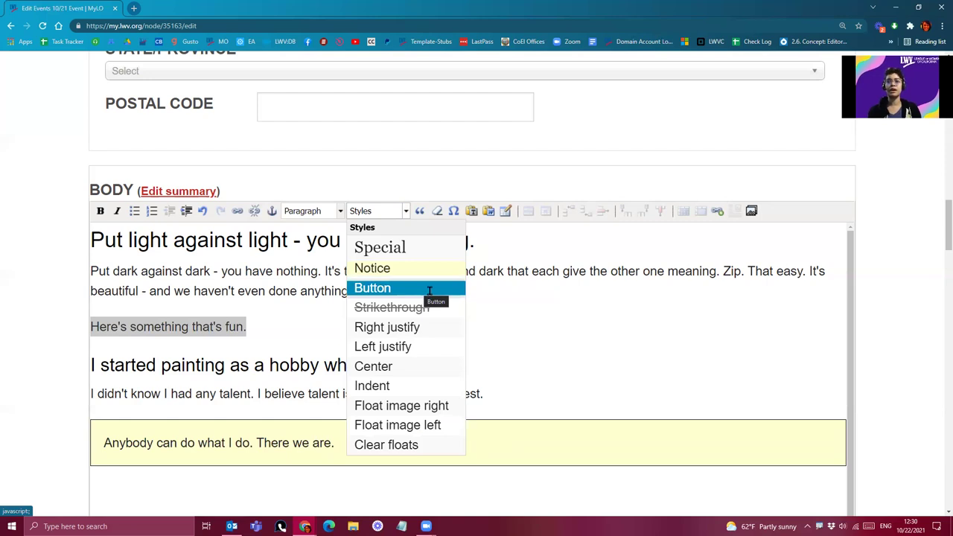
{"action": "left_click", "coordinate": [372, 288]}
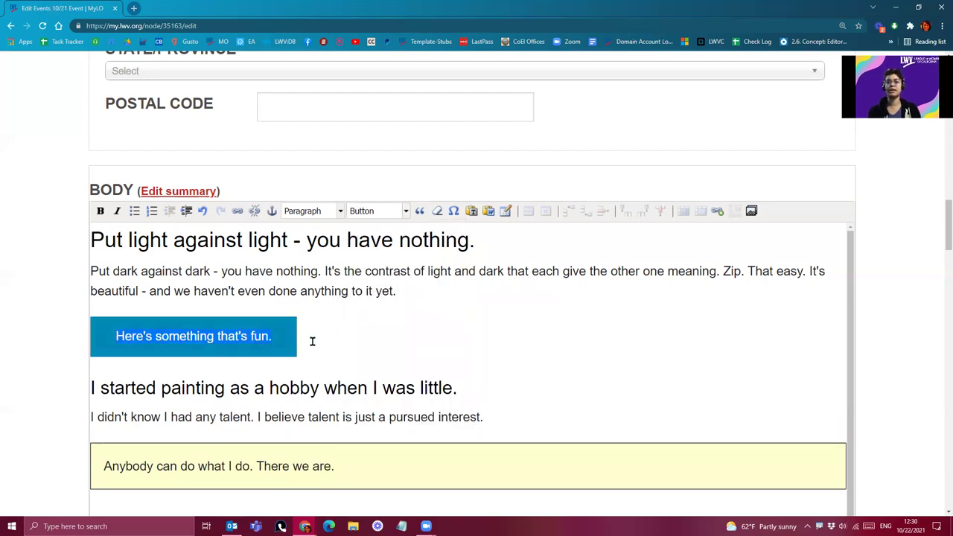
{"action": "triple_click", "coordinate": [244, 344]}
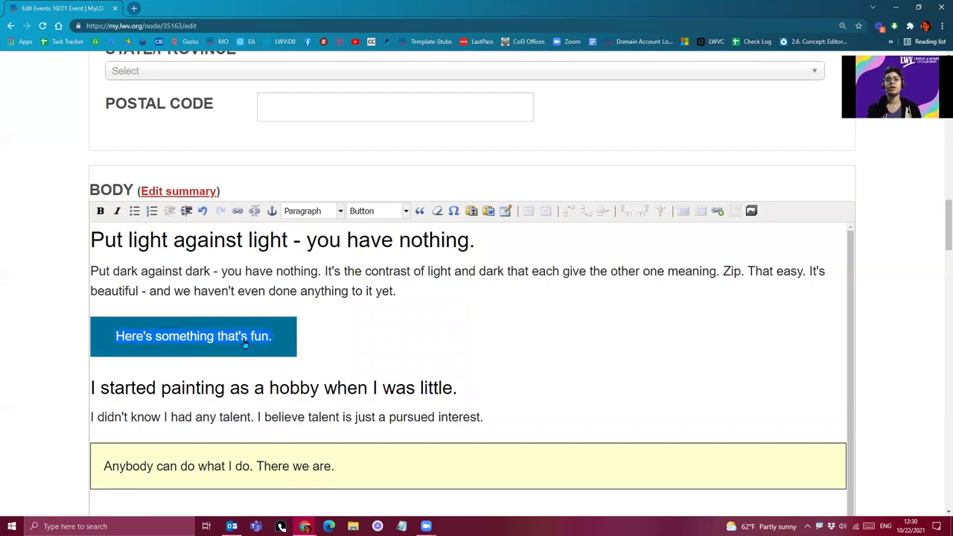
{"action": "left_click", "coordinate": [314, 335]}
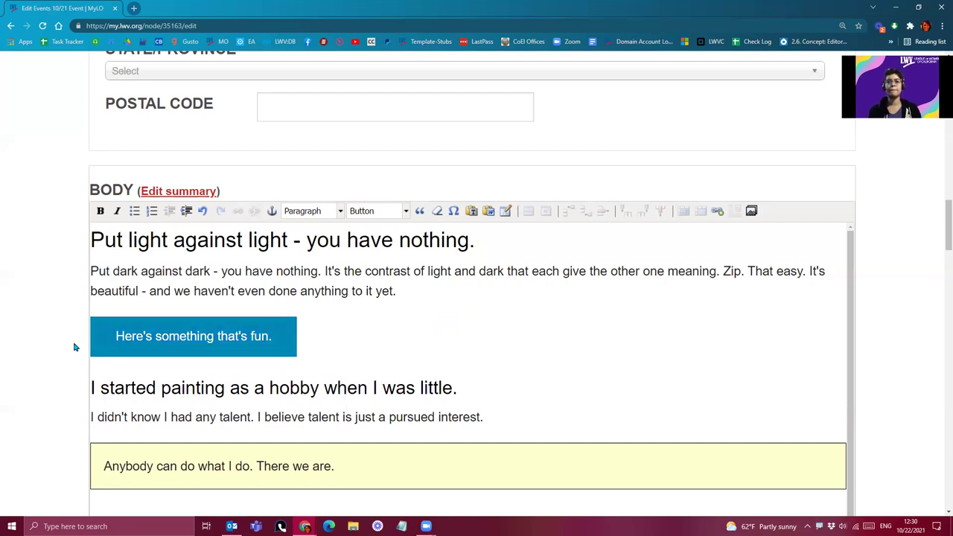
Fill in the event's contact name, contact number and contact email from the browser's saved address entry.
{"action": "scroll", "coordinate": [73, 347], "scroll_direction": "down", "scroll_amount": 2}
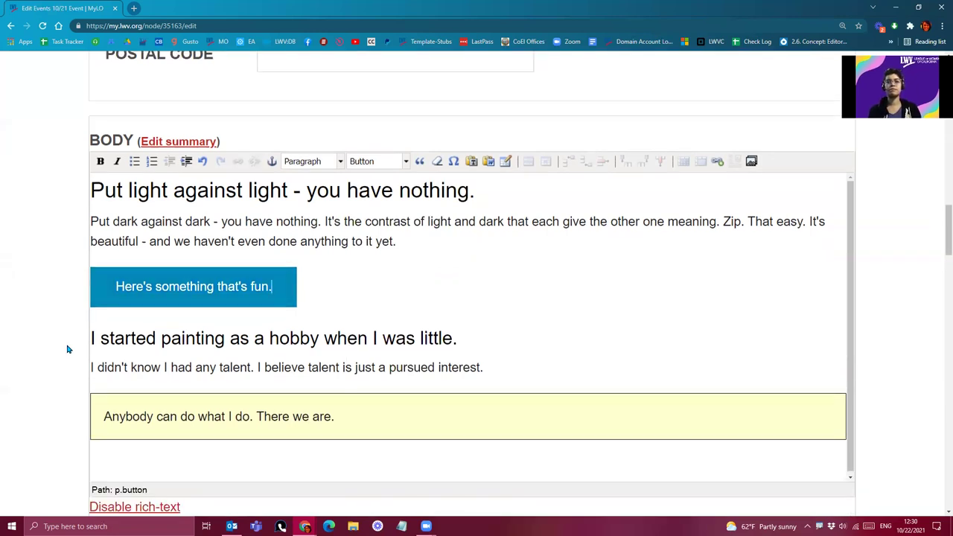
{"action": "scroll", "coordinate": [67, 349], "scroll_direction": "down", "scroll_amount": 2}
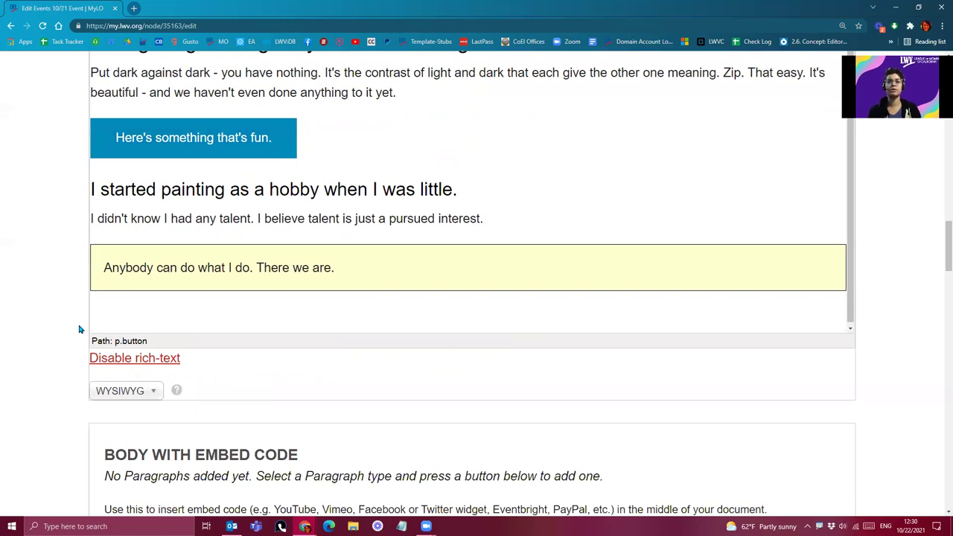
{"action": "scroll", "coordinate": [68, 335], "scroll_direction": "down", "scroll_amount": 3}
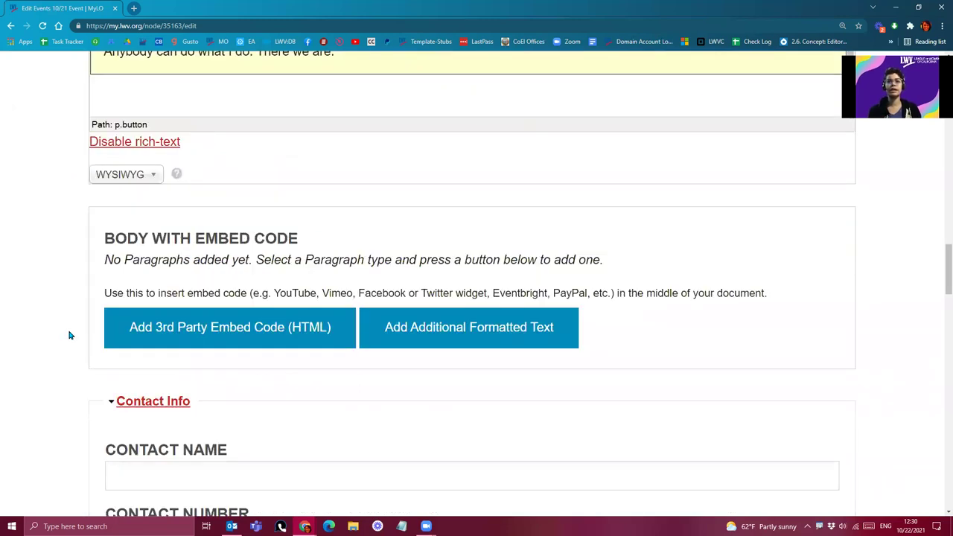
{"action": "scroll", "coordinate": [69, 335], "scroll_direction": "down", "scroll_amount": 2}
{"action": "scroll", "coordinate": [68, 336], "scroll_direction": "down", "scroll_amount": 1}
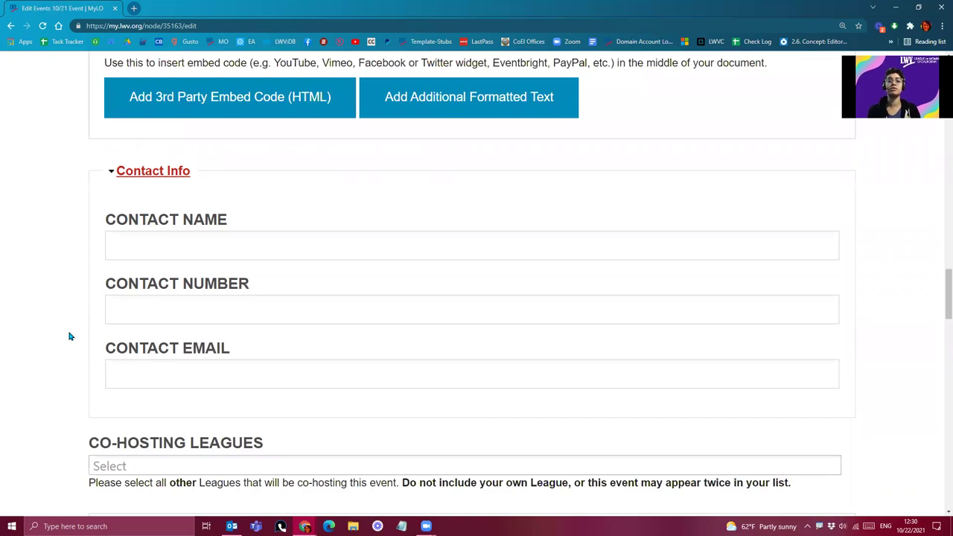
{"action": "left_click", "coordinate": [180, 246]}
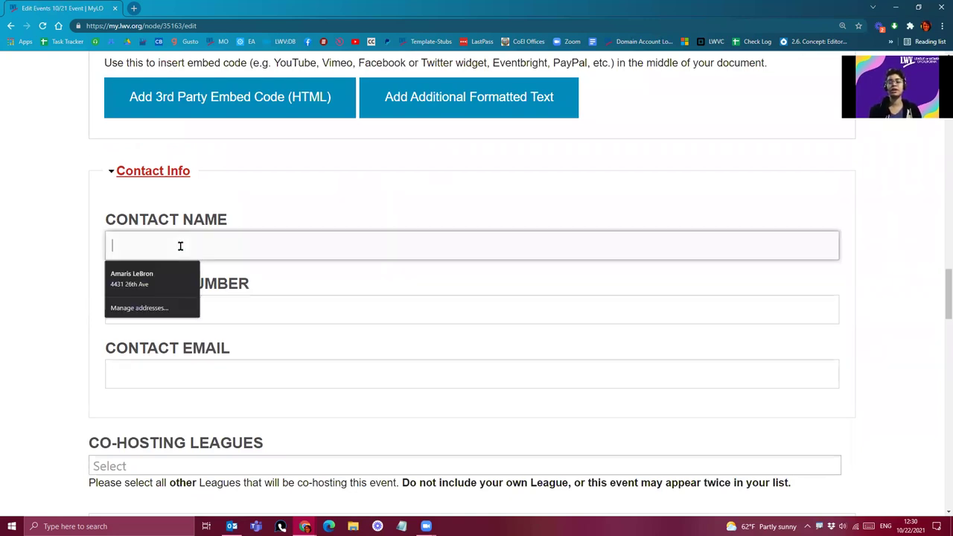
{"action": "left_click", "coordinate": [169, 275]}
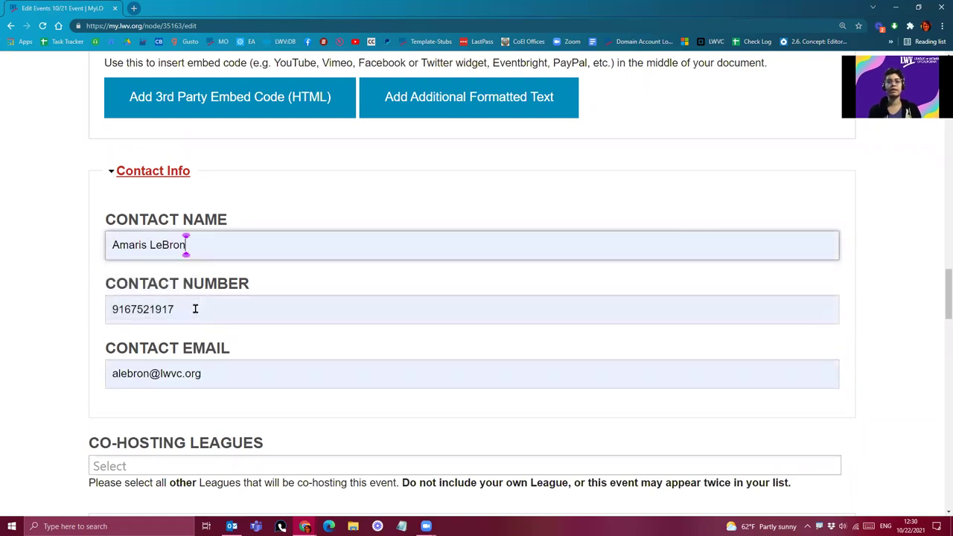
{"action": "left_click", "coordinate": [78, 341]}
Look through the leagues offered in the event's Co-Hosting Leagues field.
{"action": "scroll", "coordinate": [76, 348], "scroll_direction": "down", "scroll_amount": 1}
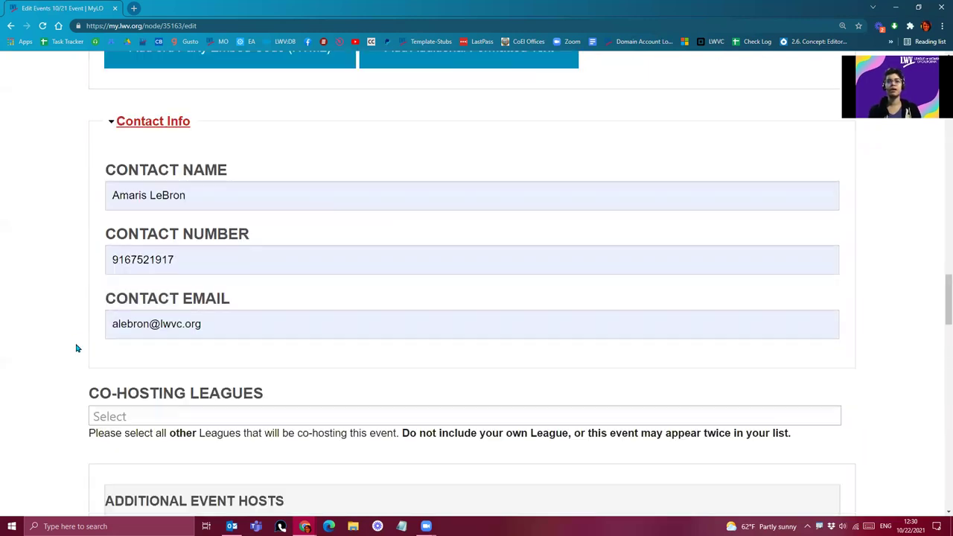
{"action": "scroll", "coordinate": [50, 432], "scroll_direction": "down", "scroll_amount": 1}
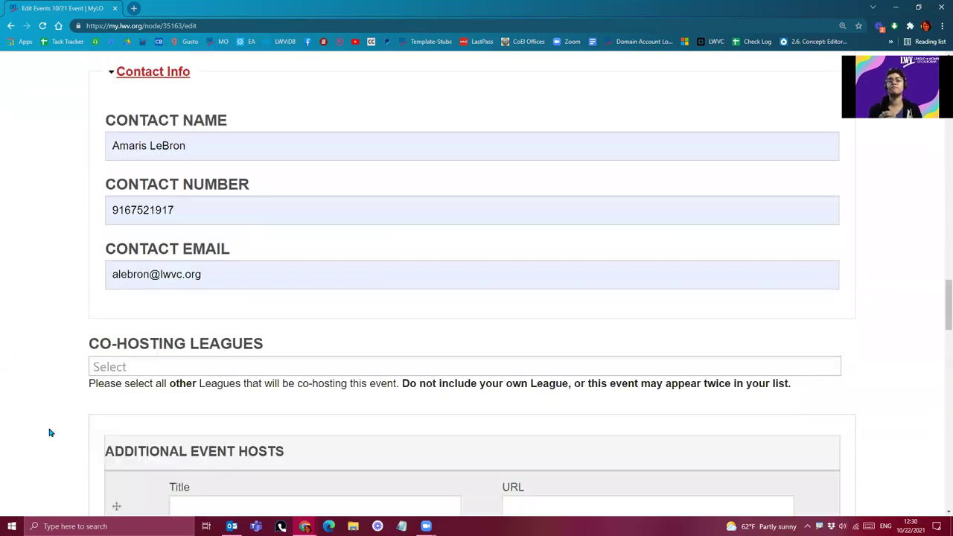
{"action": "scroll", "coordinate": [63, 394], "scroll_direction": "down", "scroll_amount": 3}
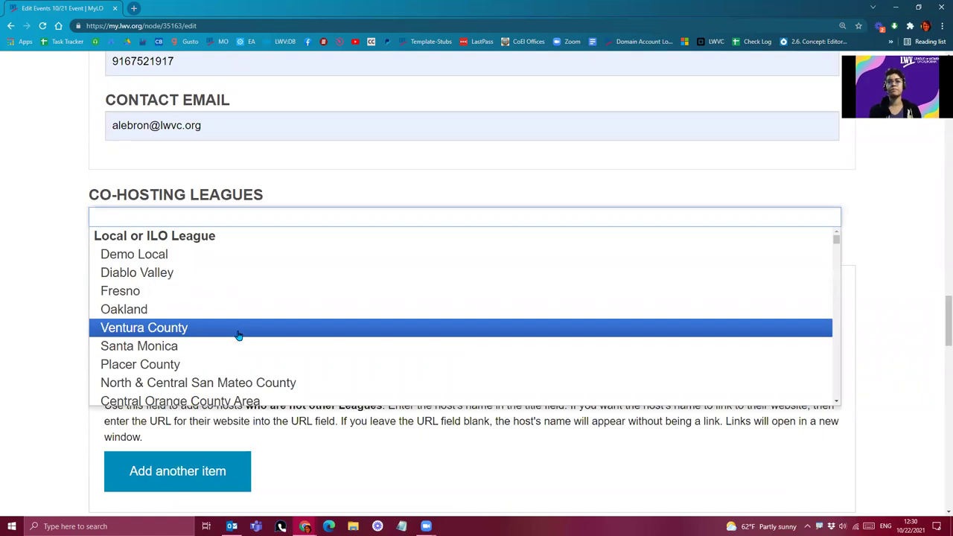
{"action": "scroll", "coordinate": [237, 335], "scroll_direction": "down", "scroll_amount": 1}
{"action": "scroll", "coordinate": [234, 335], "scroll_direction": "down", "scroll_amount": 2}
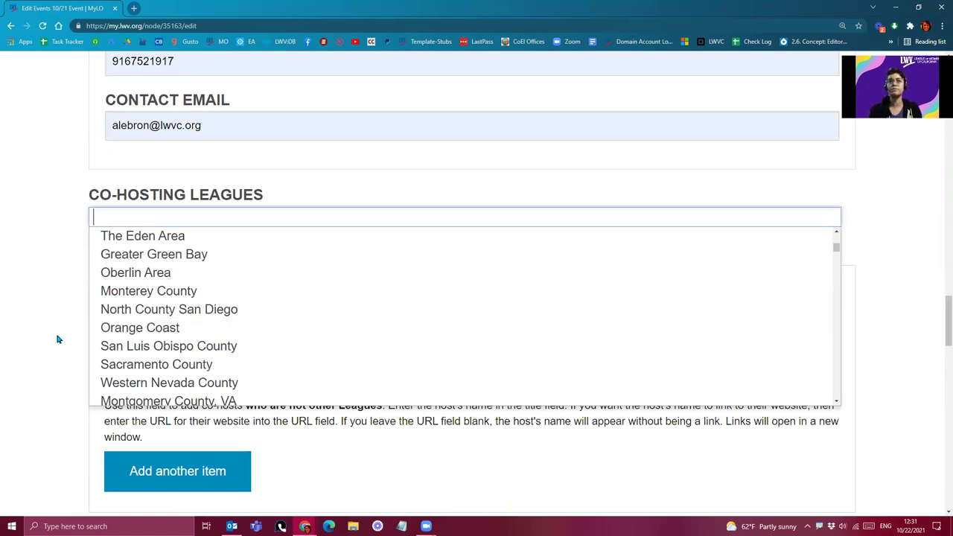
Open the My League Online home page in a new tab and examine its list of leagues by state.
{"action": "left_click", "coordinate": [134, 8]}
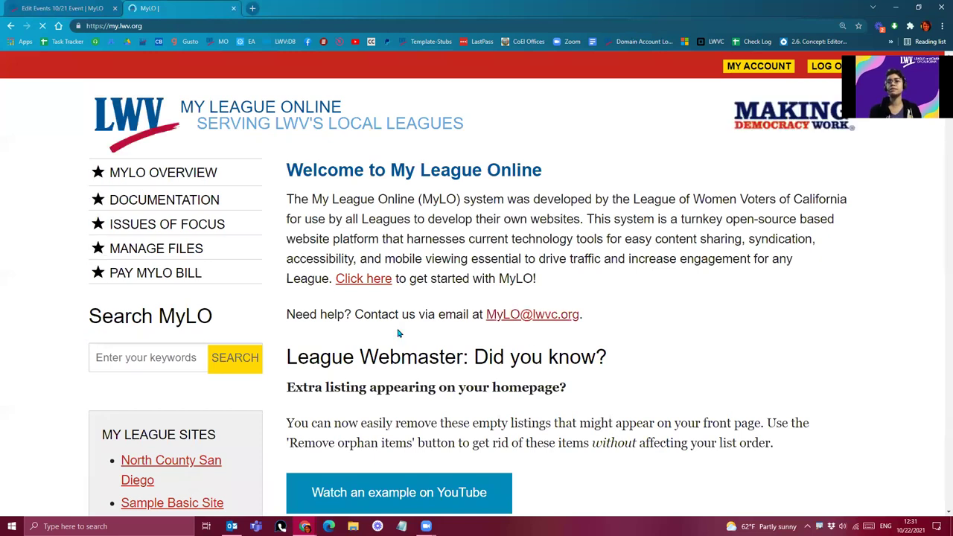
{"action": "scroll", "coordinate": [287, 291], "scroll_direction": "down", "scroll_amount": 8}
{"action": "scroll", "coordinate": [245, 290], "scroll_direction": "down", "scroll_amount": 3}
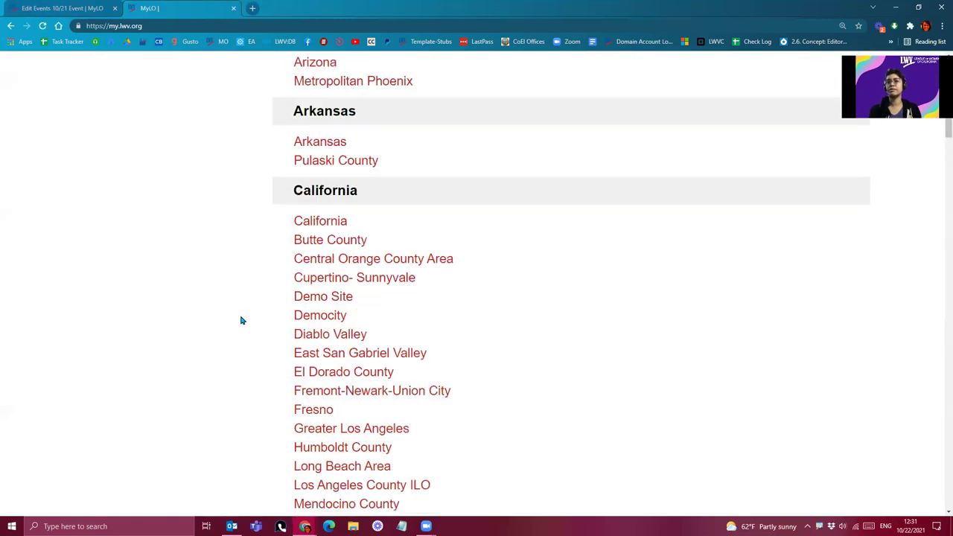
{"action": "scroll", "coordinate": [230, 344], "scroll_direction": "up", "scroll_amount": 1}
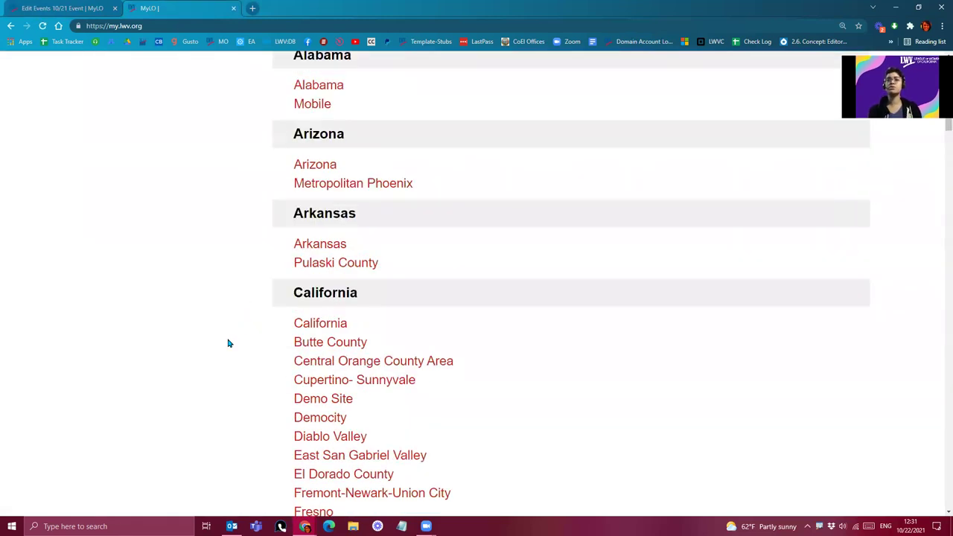
{"action": "scroll", "coordinate": [230, 343], "scroll_direction": "up", "scroll_amount": 1}
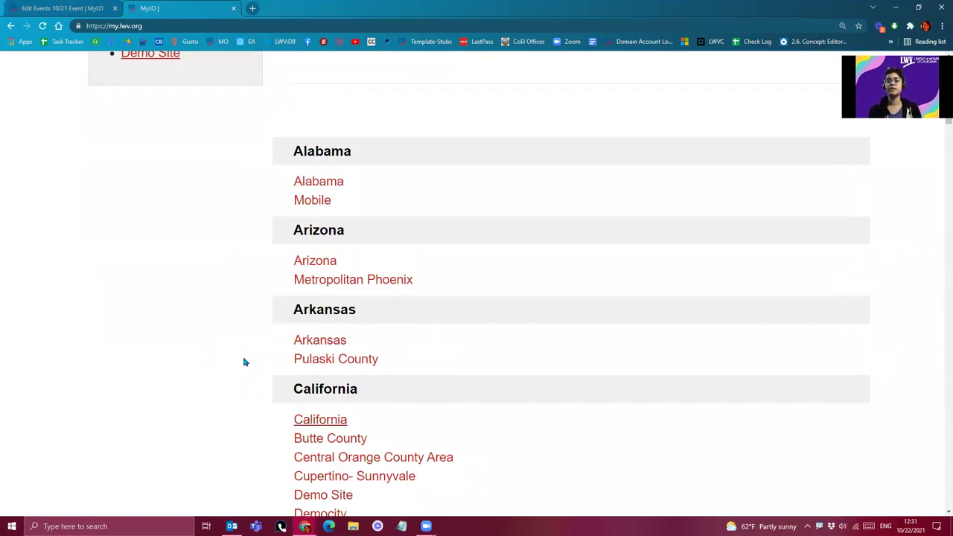
{"action": "scroll", "coordinate": [243, 362], "scroll_direction": "down", "scroll_amount": 5}
{"action": "scroll", "coordinate": [244, 361], "scroll_direction": "down", "scroll_amount": 3}
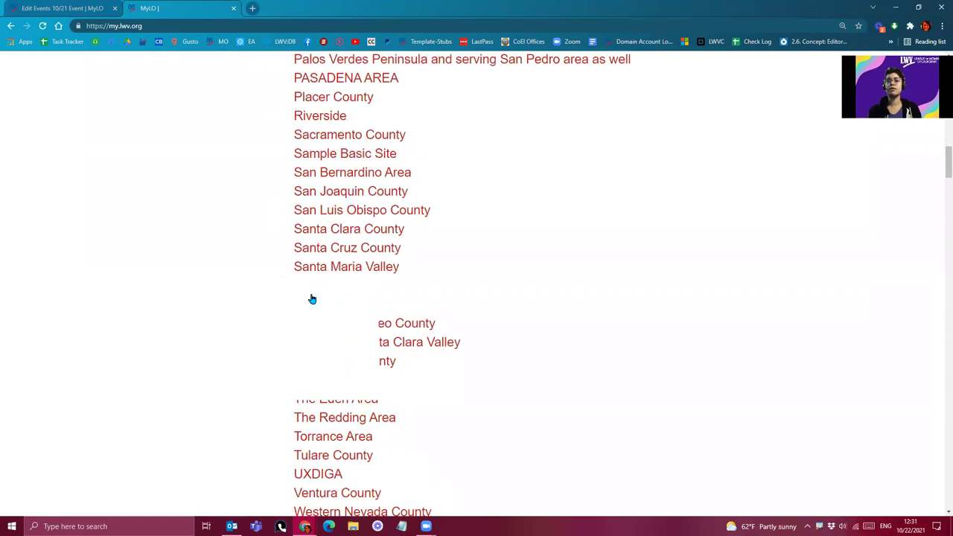
{"action": "scroll", "coordinate": [313, 298], "scroll_direction": "down", "scroll_amount": 4}
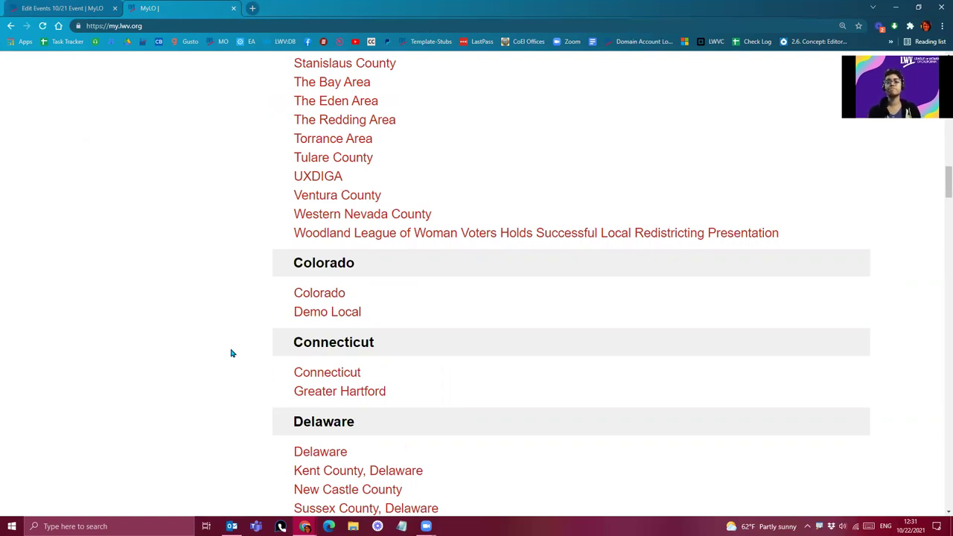
{"action": "scroll", "coordinate": [232, 361], "scroll_direction": "down", "scroll_amount": 3}
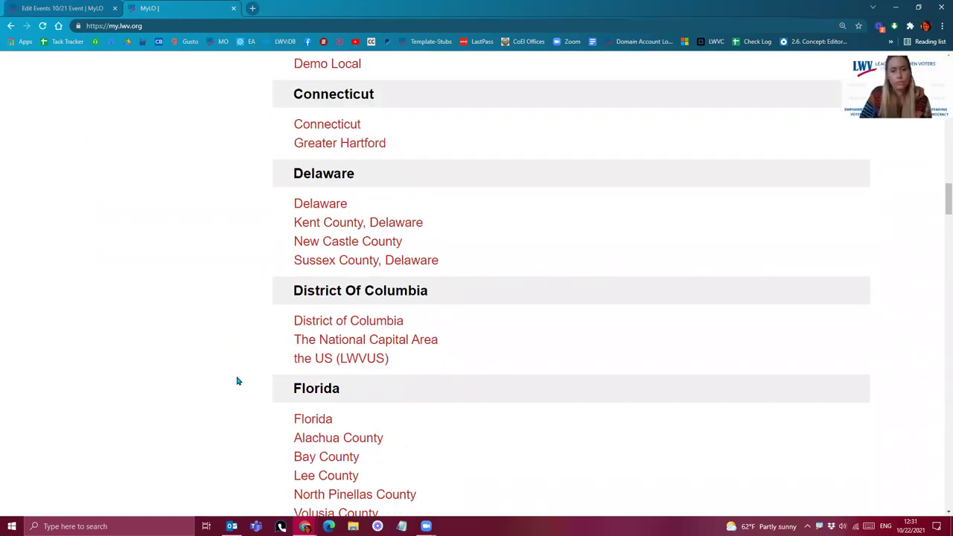
{"action": "scroll", "coordinate": [234, 389], "scroll_direction": "up", "scroll_amount": 2}
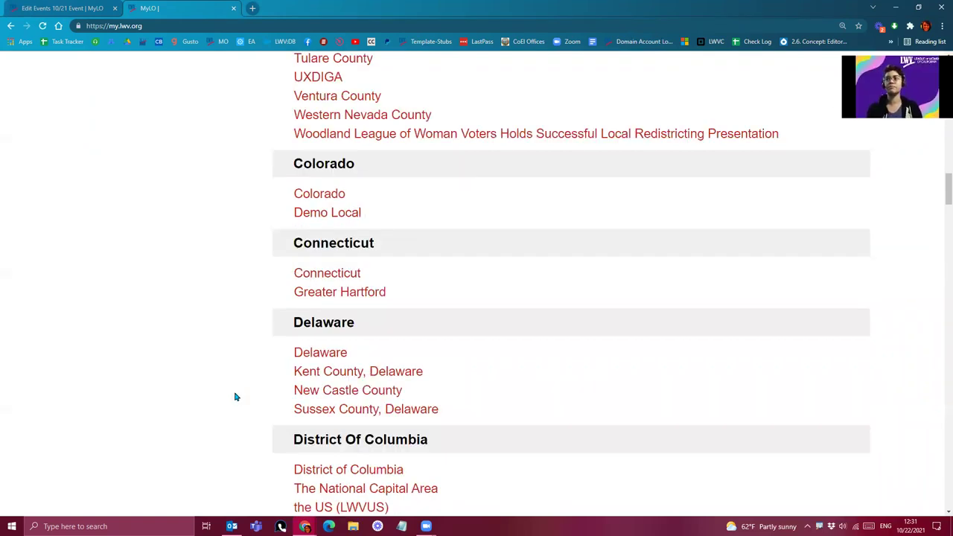
Close the My League Online home page and review the event's Body text and the heading formats available for it.
{"action": "left_click", "coordinate": [236, 9]}
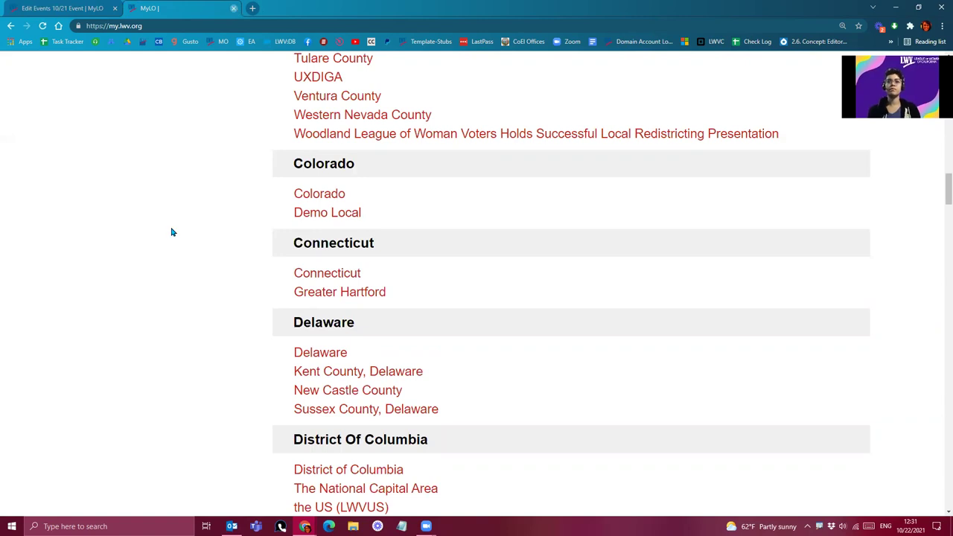
{"action": "left_click", "coordinate": [171, 216]}
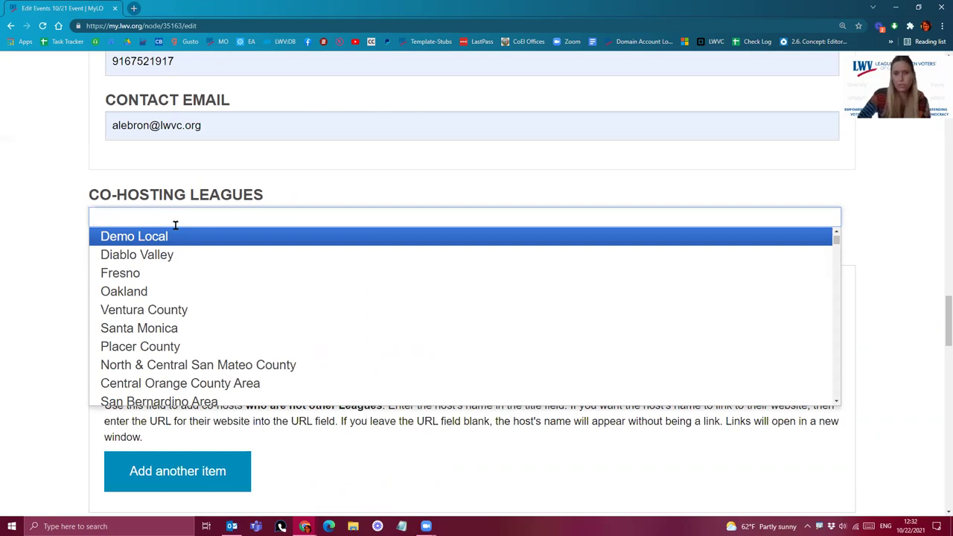
{"action": "scroll", "coordinate": [65, 320], "scroll_direction": "up", "scroll_amount": 4}
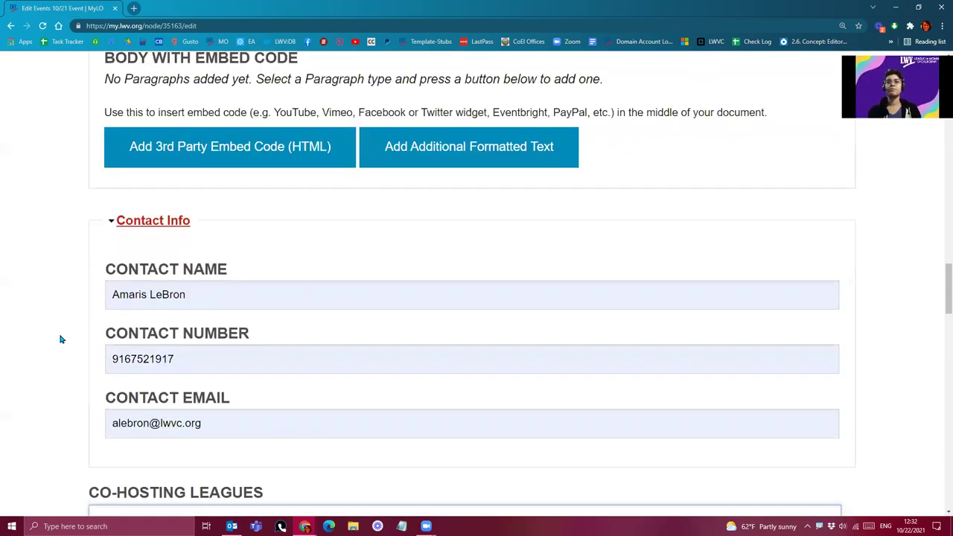
{"action": "scroll", "coordinate": [63, 365], "scroll_direction": "up", "scroll_amount": 1}
{"action": "scroll", "coordinate": [65, 392], "scroll_direction": "up", "scroll_amount": 3}
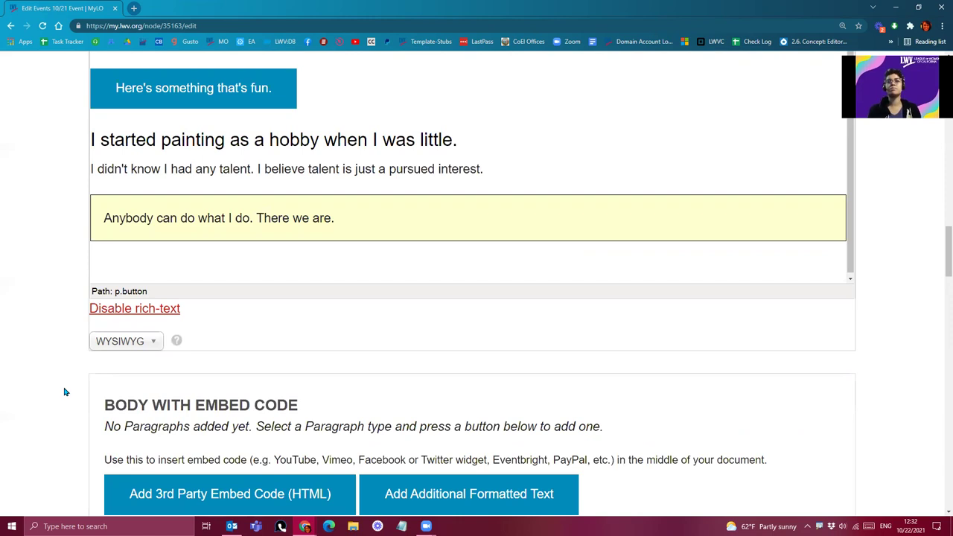
{"action": "scroll", "coordinate": [53, 382], "scroll_direction": "up", "scroll_amount": 2}
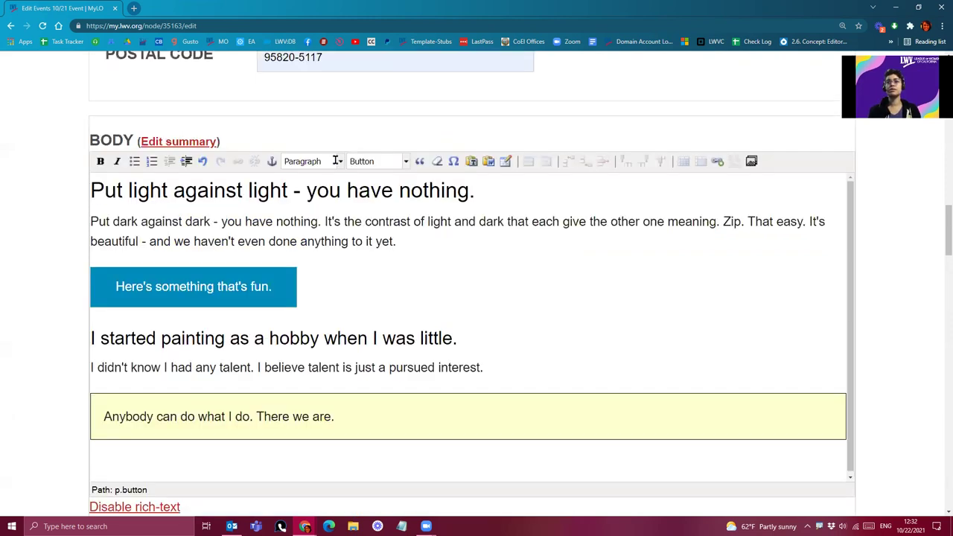
{"action": "scroll", "coordinate": [335, 161], "scroll_direction": "down", "scroll_amount": 1}
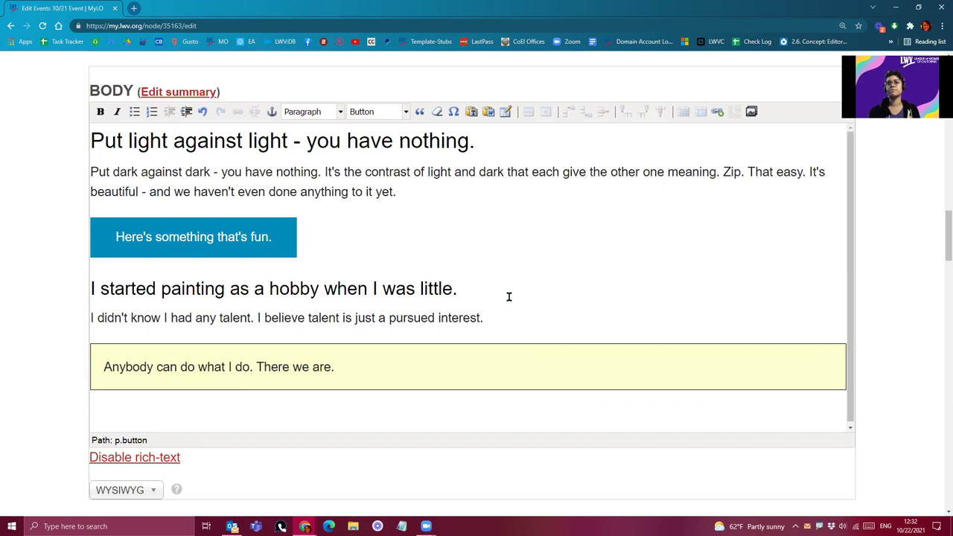
{"action": "left_click", "coordinate": [332, 121]}
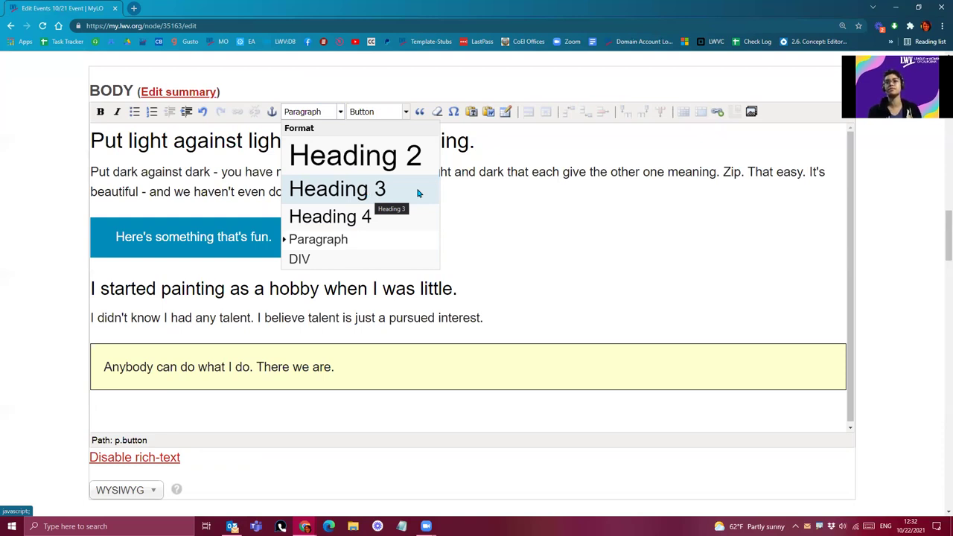
{"action": "left_click", "coordinate": [510, 169]}
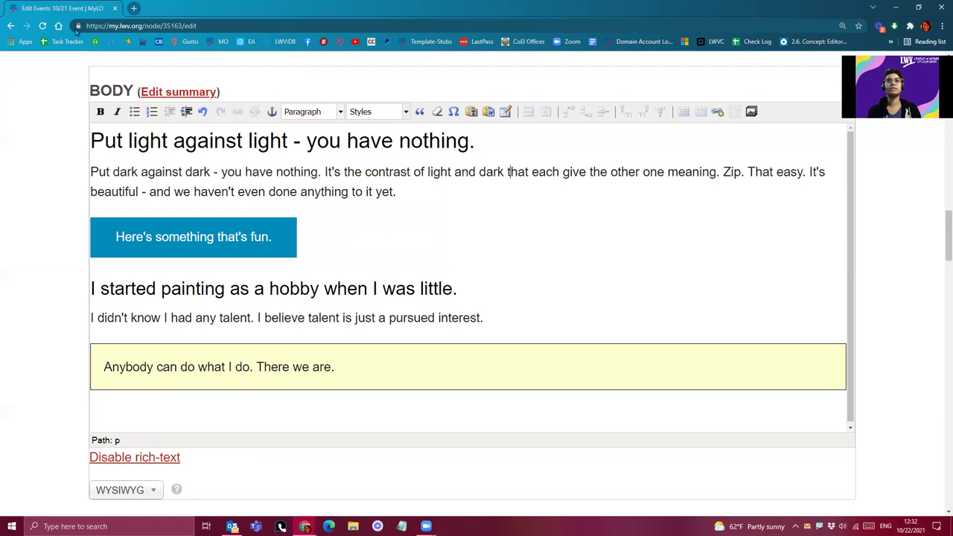
Open the My League Online home page in a new tab, search its league list for "oreg", and close the tab.
{"action": "left_click", "coordinate": [134, 8]}
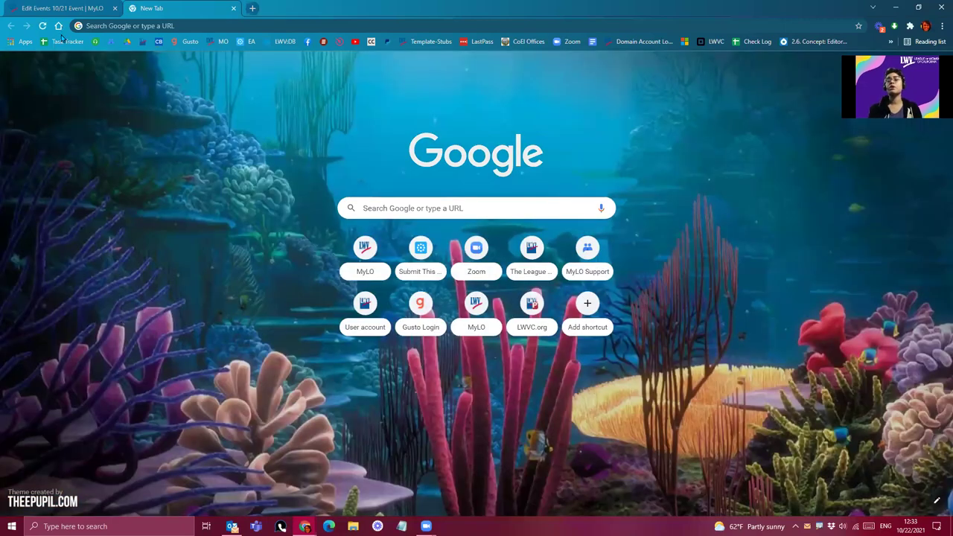
{"action": "left_click", "coordinate": [62, 39]}
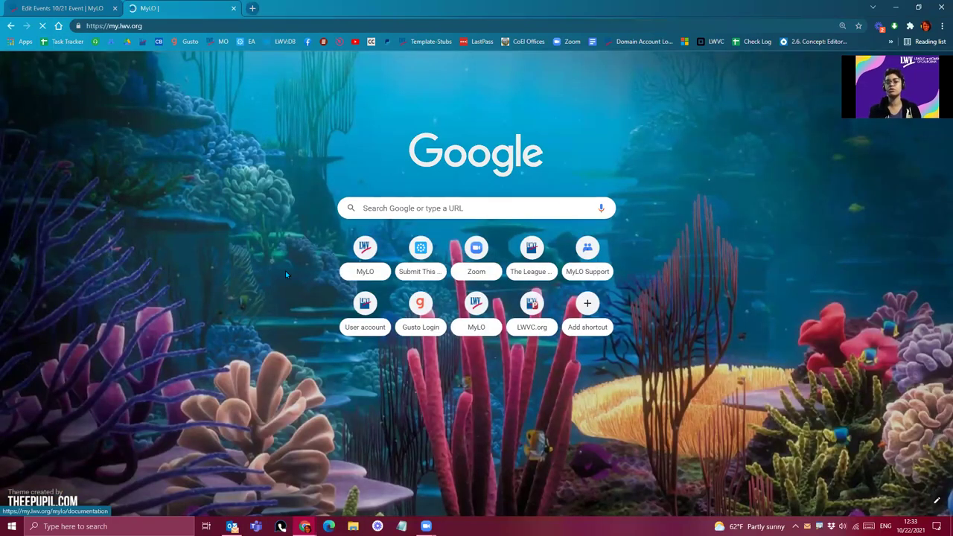
{"action": "key", "text": "ctrl+f"}
{"action": "type", "text": "oreg"}
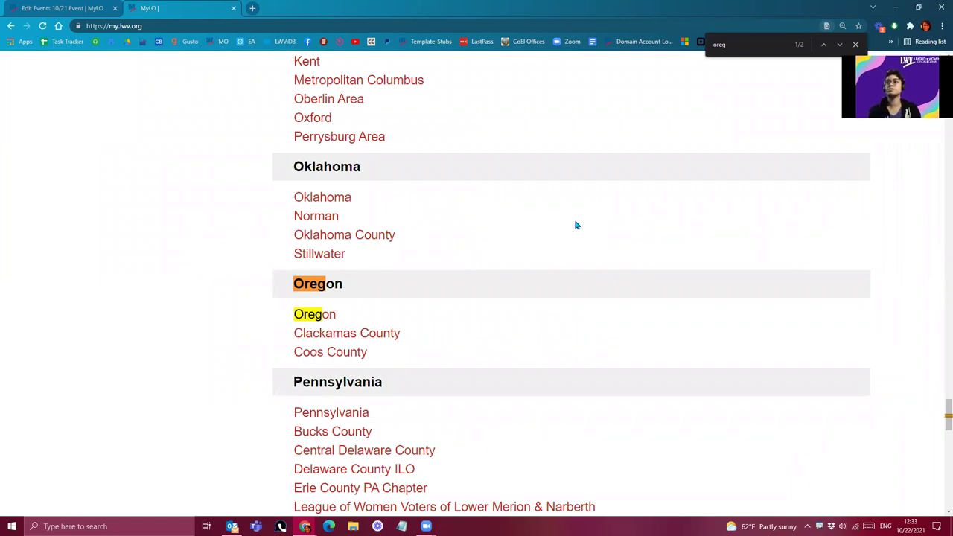
{"action": "left_click", "coordinate": [854, 45]}
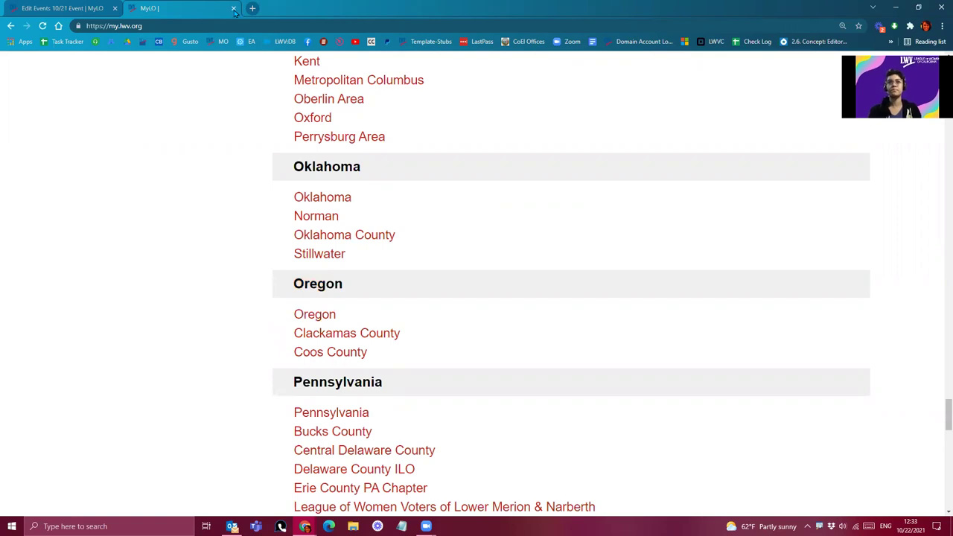
{"action": "key", "text": "ctrl+w"}
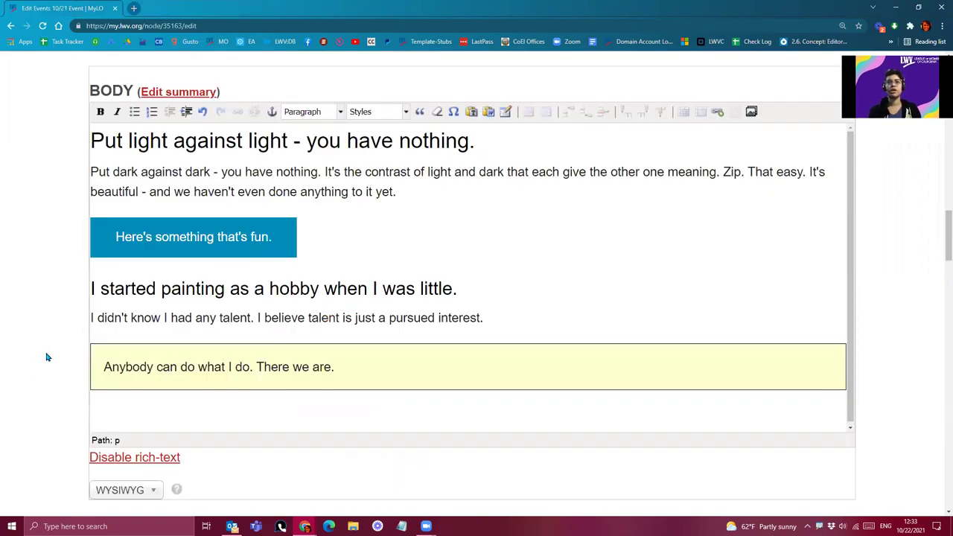
Browse the leagues offered in the event's Co-Hosting Leagues field and search them for "loca".
{"action": "scroll", "coordinate": [45, 357], "scroll_direction": "down", "scroll_amount": 4}
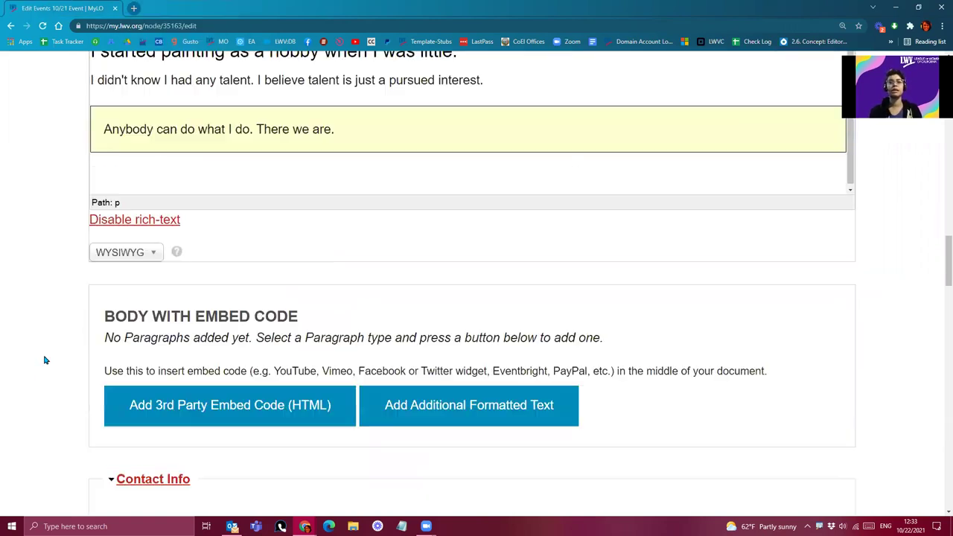
{"action": "scroll", "coordinate": [43, 358], "scroll_direction": "down", "scroll_amount": 4}
{"action": "scroll", "coordinate": [171, 318], "scroll_direction": "down", "scroll_amount": 3}
{"action": "left_click", "coordinate": [170, 319]}
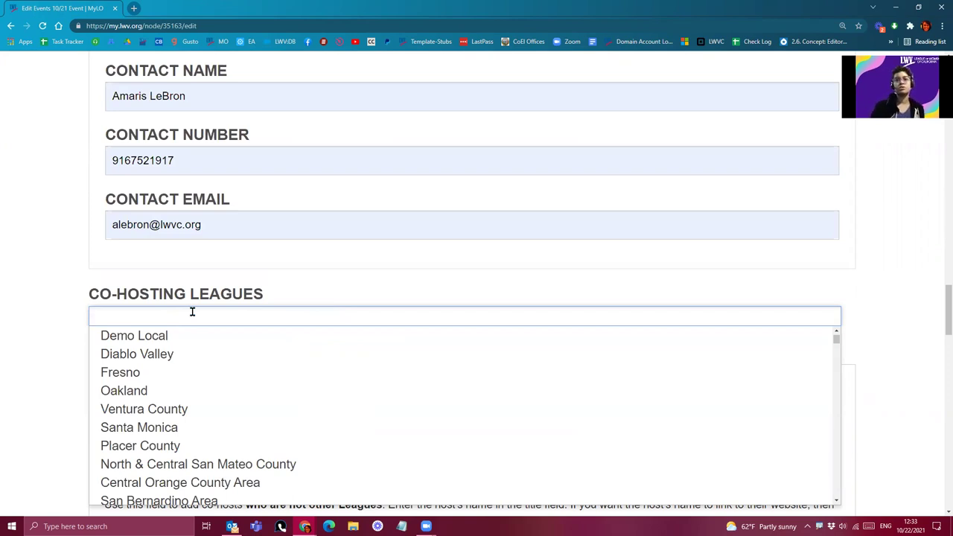
{"action": "scroll", "coordinate": [204, 375], "scroll_direction": "down", "scroll_amount": 3}
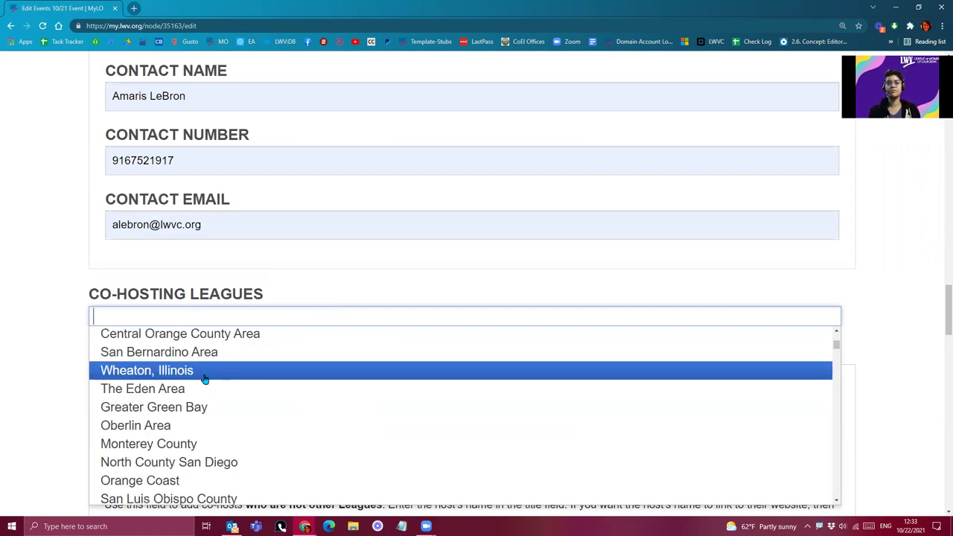
{"action": "scroll", "coordinate": [199, 422], "scroll_direction": "down", "scroll_amount": 5}
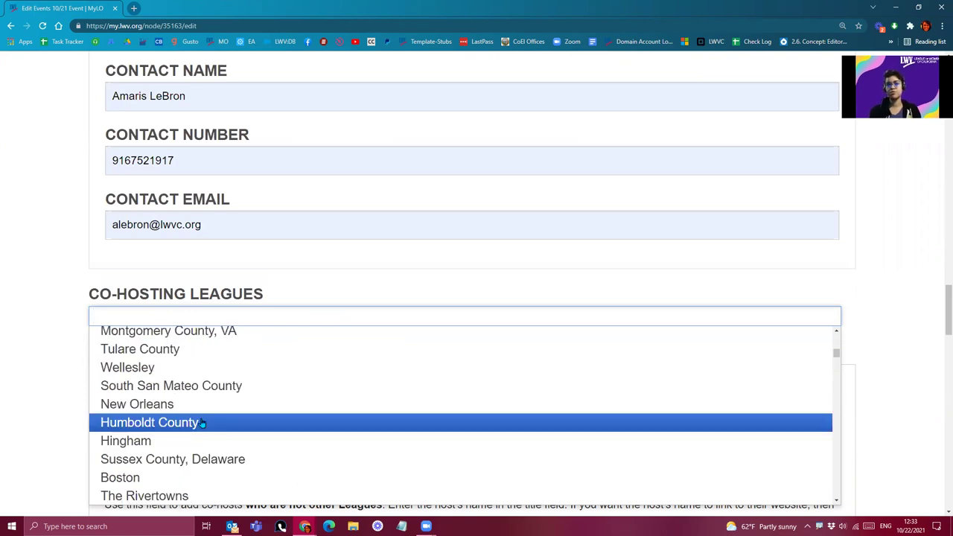
{"action": "left_click", "coordinate": [225, 315]}
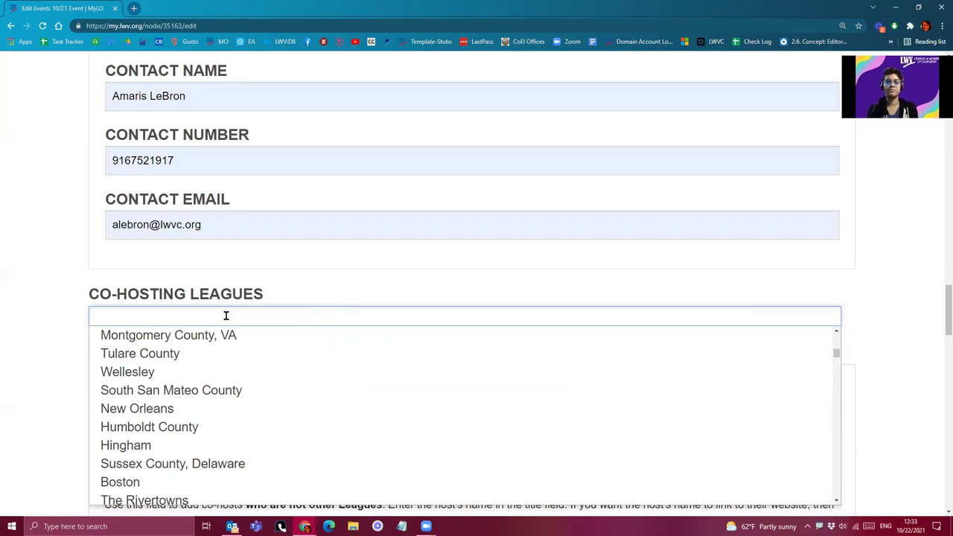
{"action": "type", "text": "loca"}
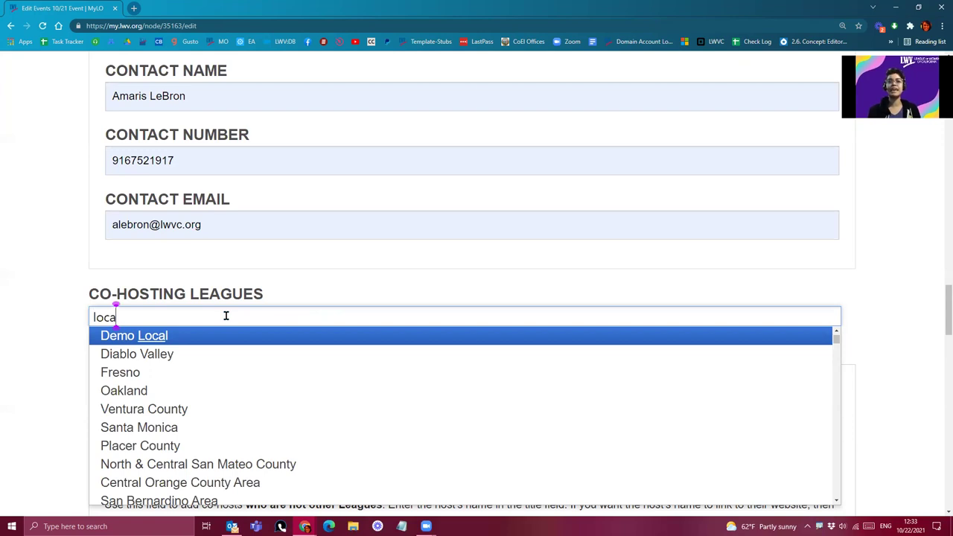
Add Demo Local as a co-hosting League for the event.
{"action": "left_click", "coordinate": [200, 342]}
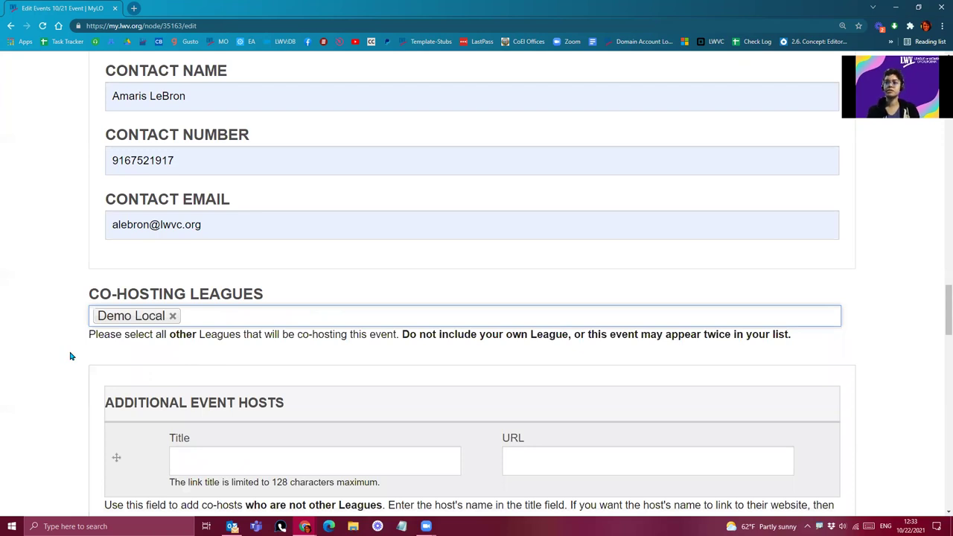
{"action": "scroll", "coordinate": [70, 357], "scroll_direction": "down", "scroll_amount": 1}
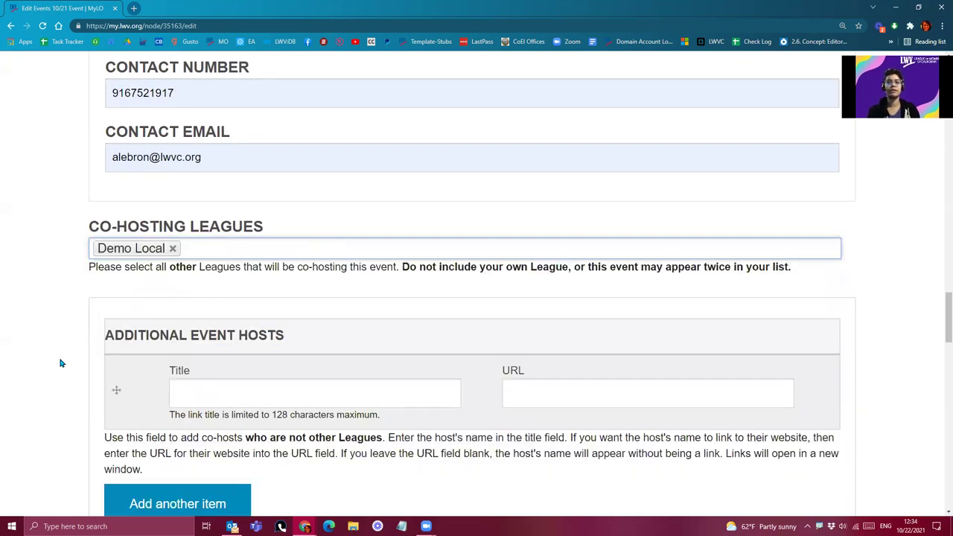
{"action": "scroll", "coordinate": [167, 227], "scroll_direction": "down", "scroll_amount": 1}
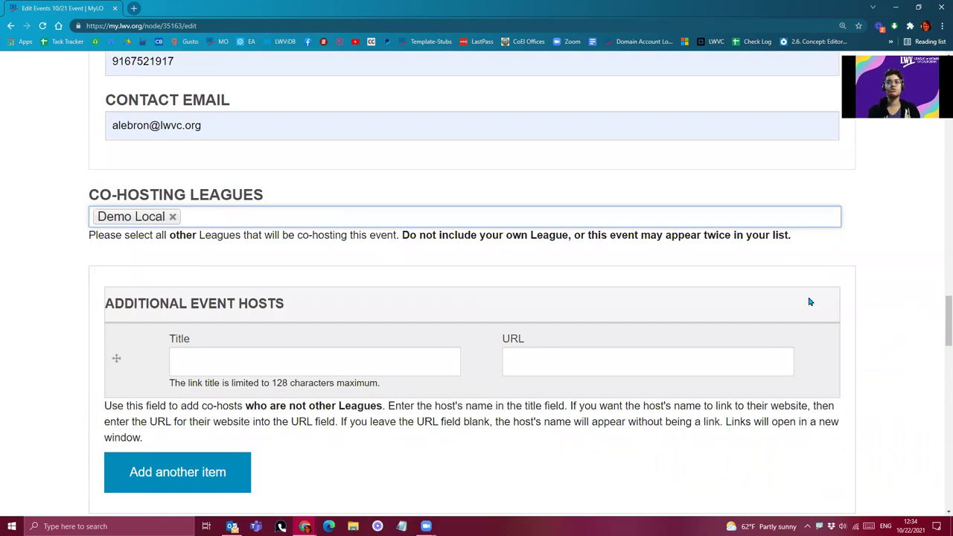
{"action": "triple_click", "coordinate": [794, 244]}
{"action": "left_click", "coordinate": [439, 234]}
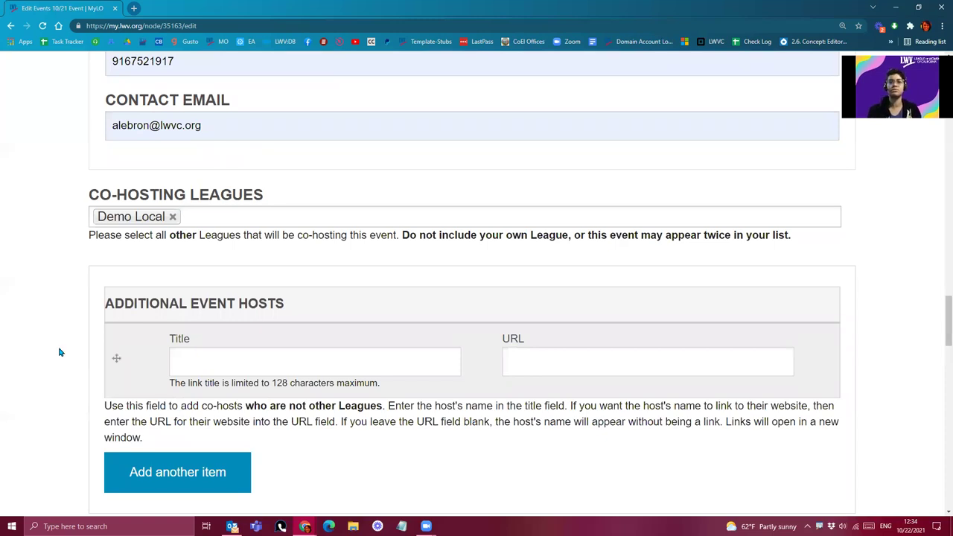
{"action": "scroll", "coordinate": [64, 354], "scroll_direction": "down", "scroll_amount": 1}
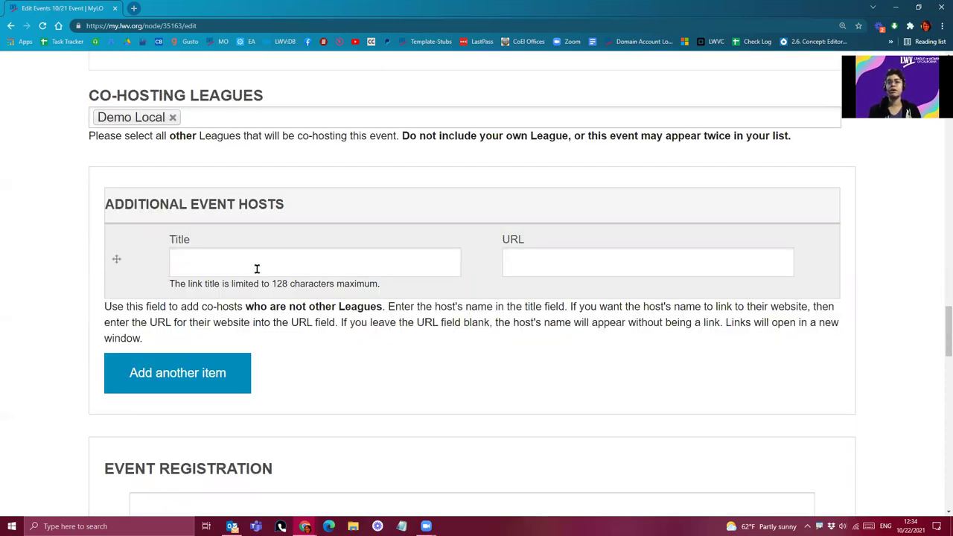
{"action": "left_click", "coordinate": [257, 268]}
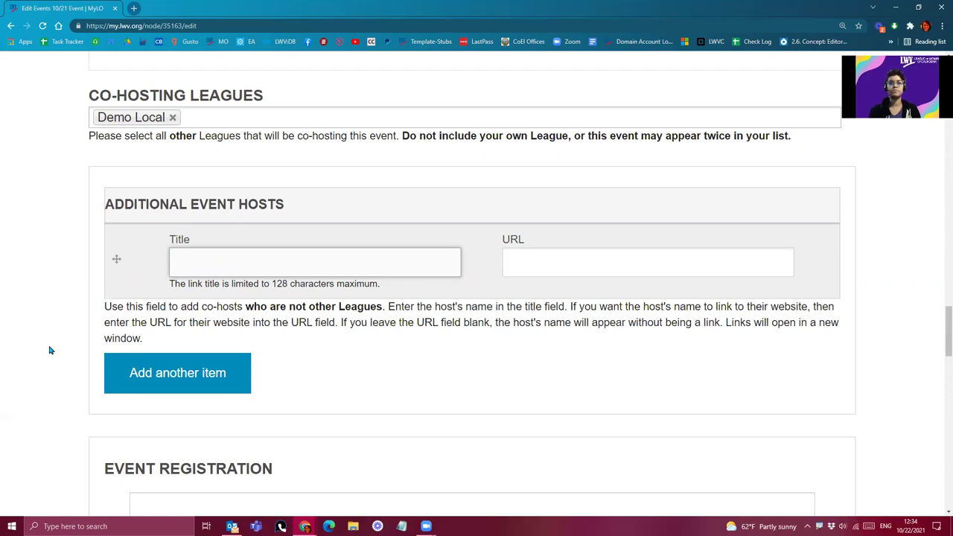
{"action": "scroll", "coordinate": [51, 351], "scroll_direction": "down", "scroll_amount": 2}
{"action": "scroll", "coordinate": [231, 249], "scroll_direction": "down", "scroll_amount": 1}
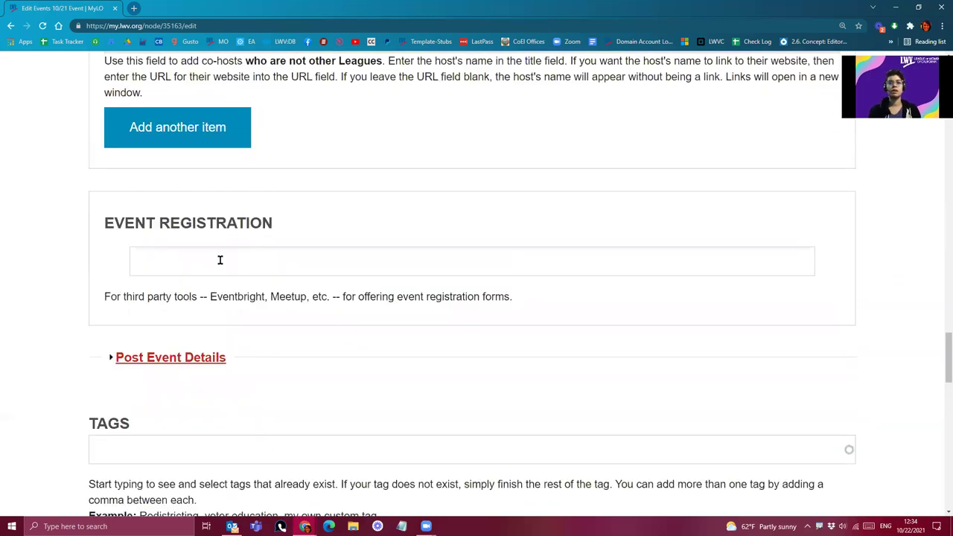
{"action": "left_click", "coordinate": [219, 260]}
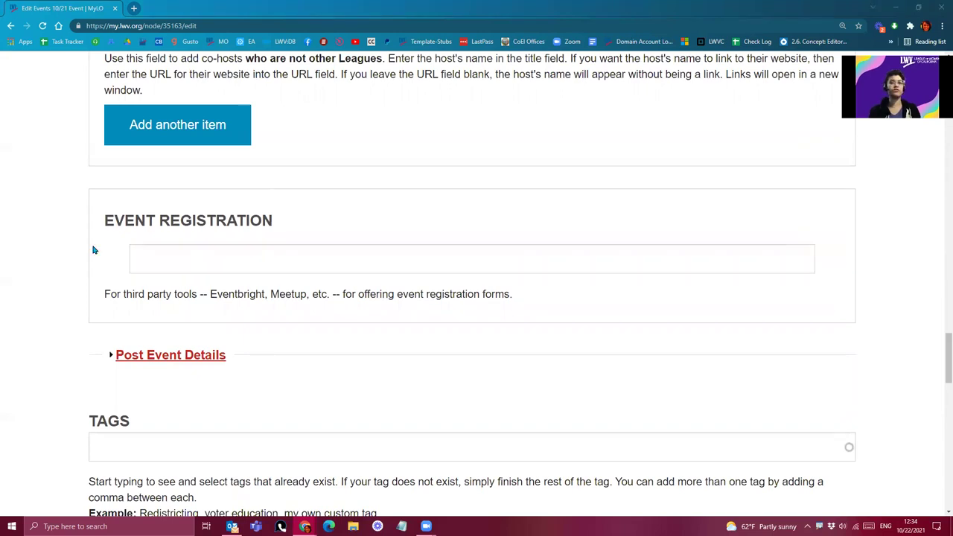
{"action": "left_click", "coordinate": [243, 252]}
{"action": "type", "text": "https://"}
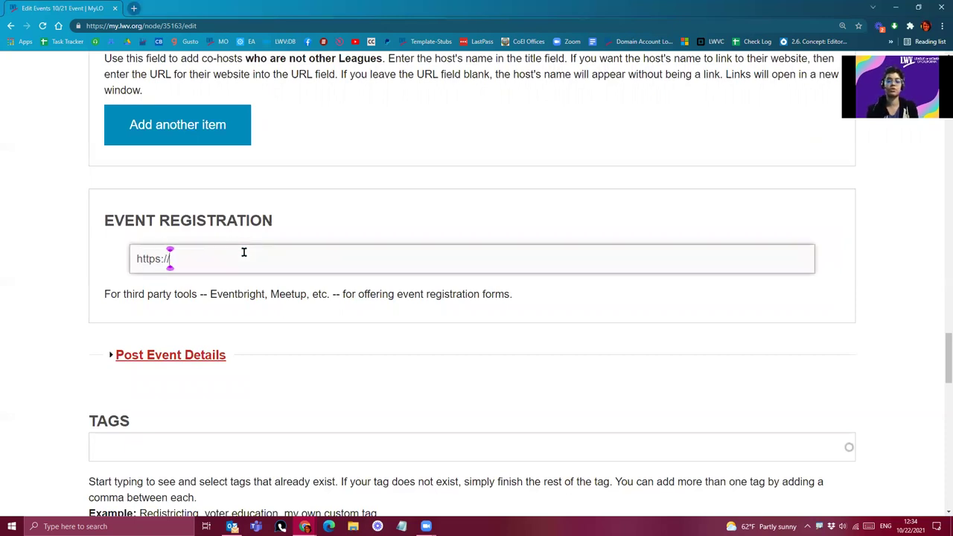
{"action": "type", "text": "my.lwv.org"}
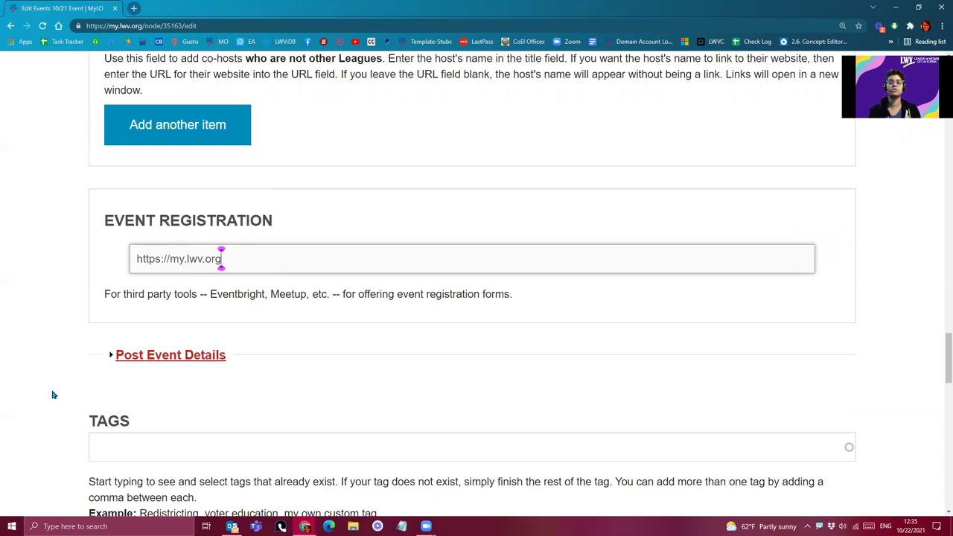
Tag the event with "voter service, education".
{"action": "scroll", "coordinate": [53, 395], "scroll_direction": "down", "scroll_amount": 3}
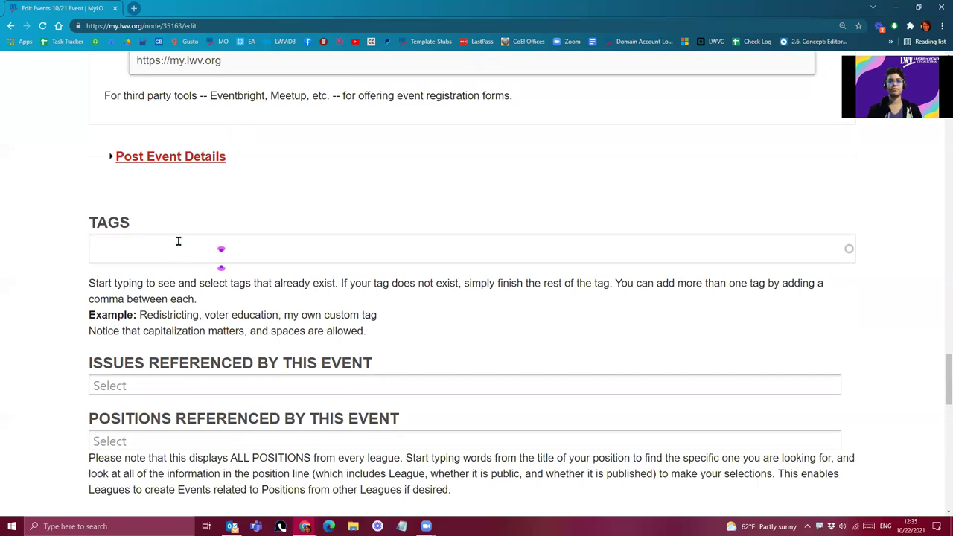
{"action": "left_click", "coordinate": [222, 258]}
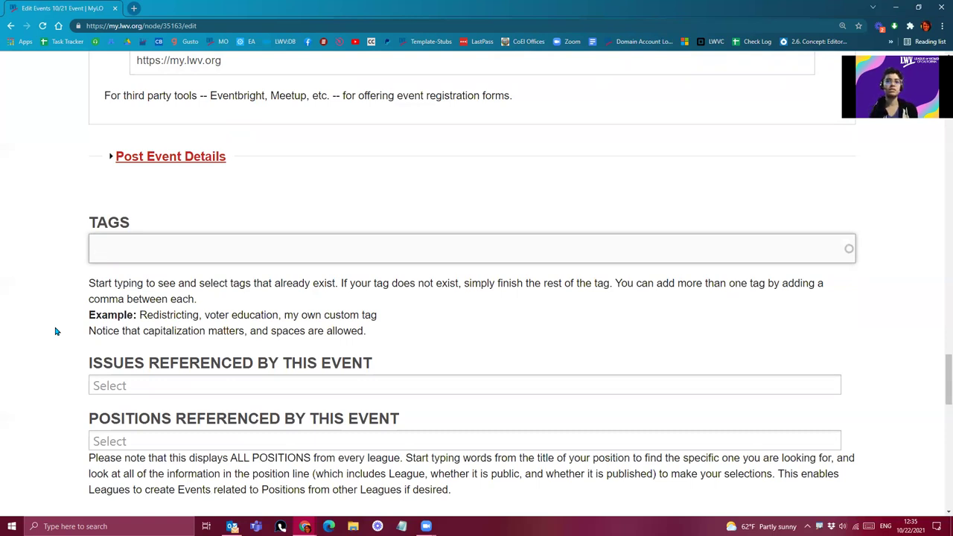
{"action": "type", "text": "voter "}
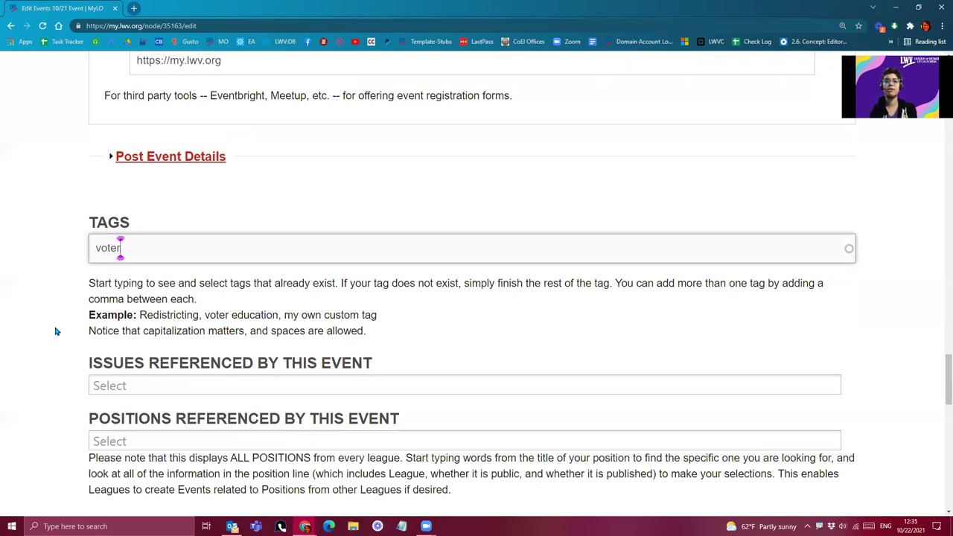
{"action": "type", "text": "service"}
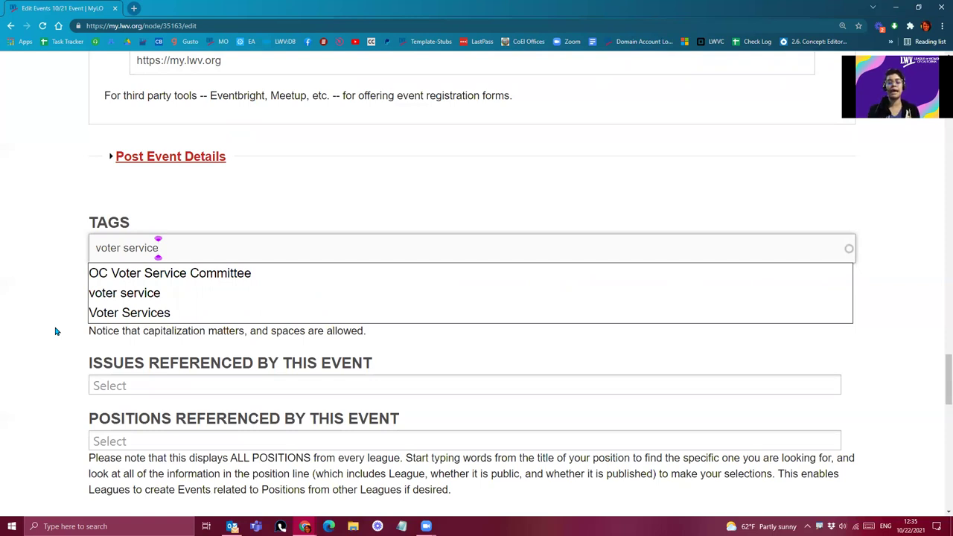
{"action": "type", "text": ","}
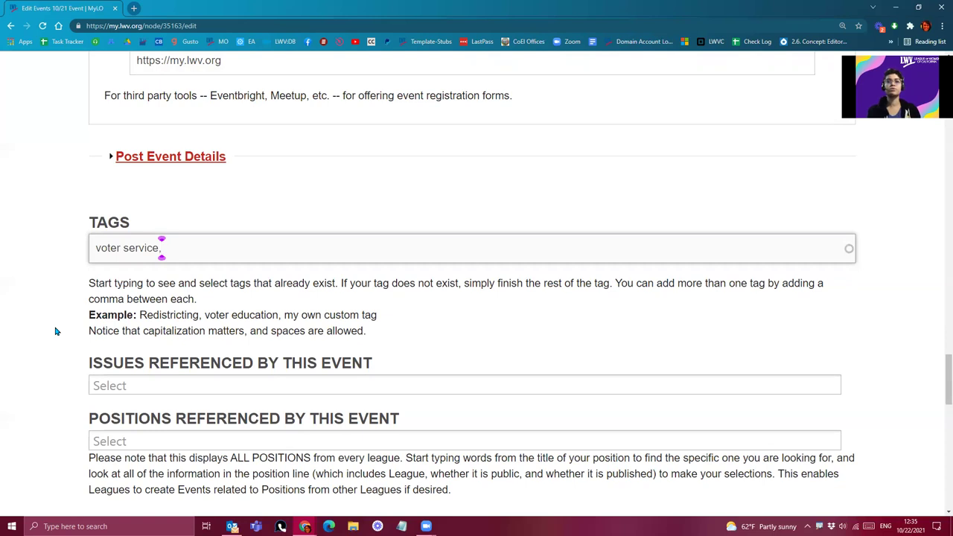
{"action": "key", "text": "BackSpace"}
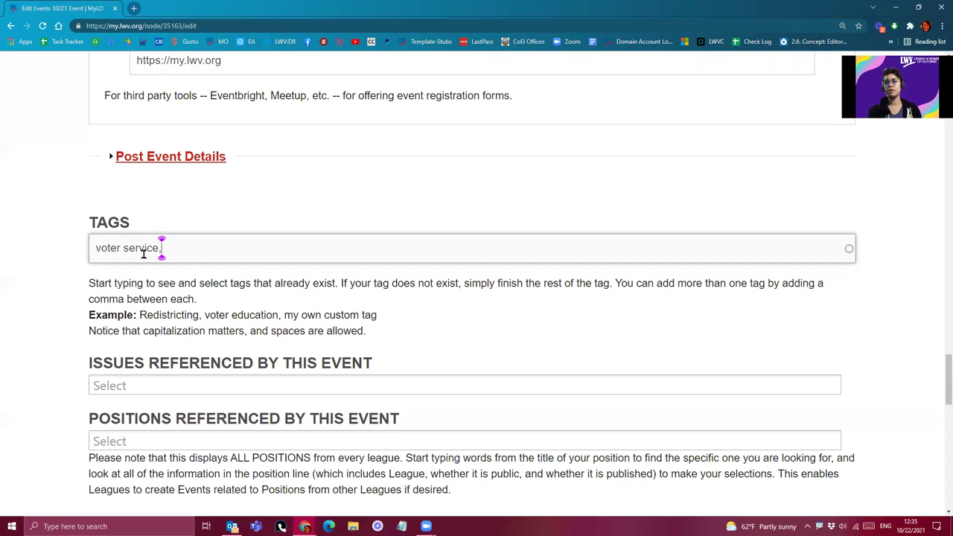
{"action": "type", "text": ","}
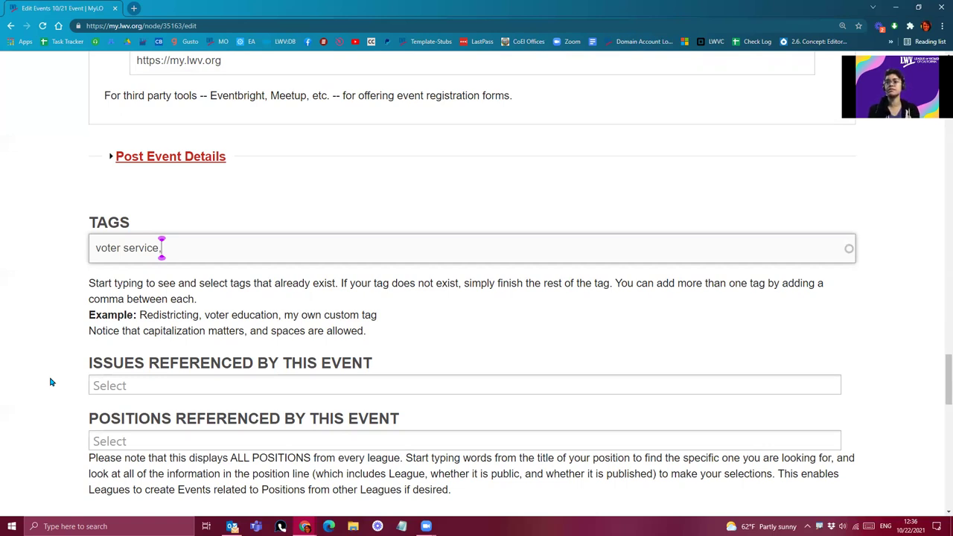
{"action": "type", "text": ","}
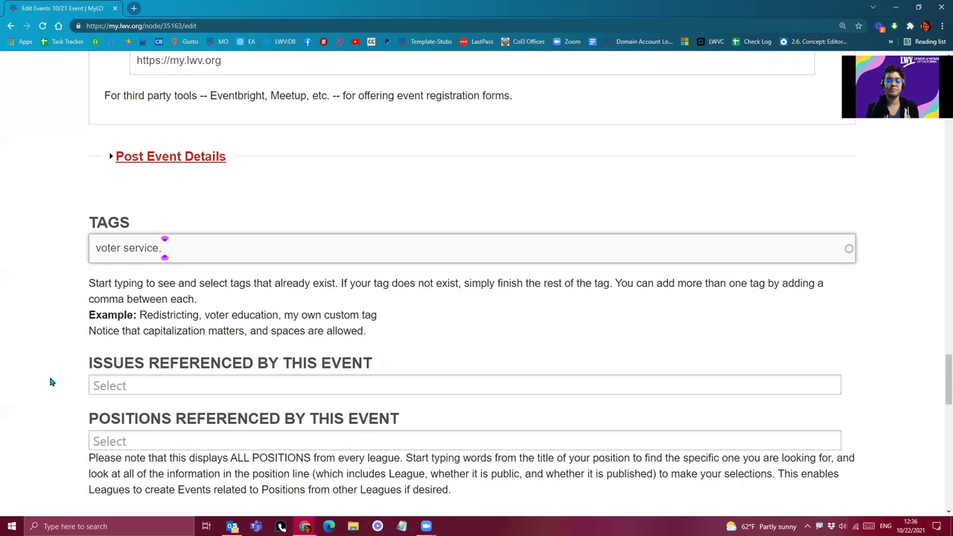
{"action": "type", "text": "education"}
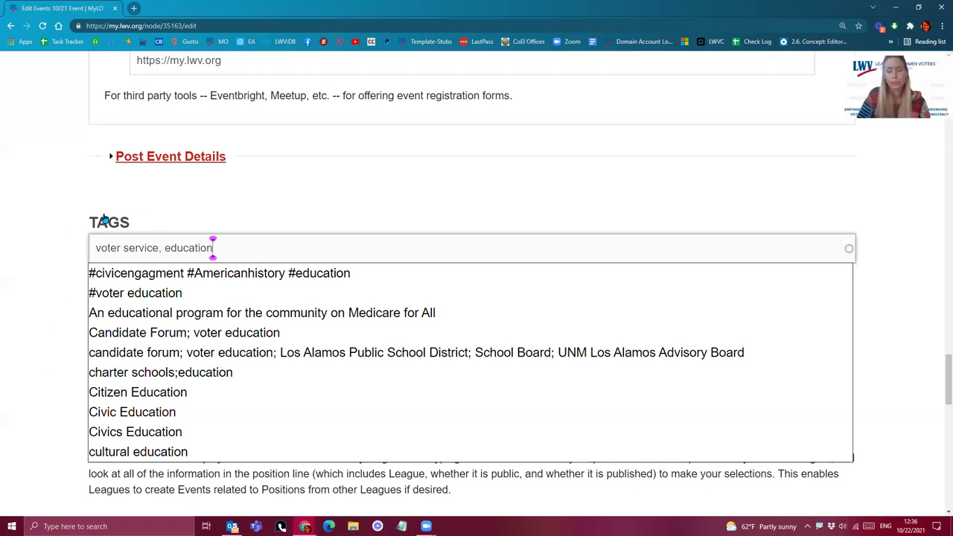
{"action": "left_click", "coordinate": [40, 317]}
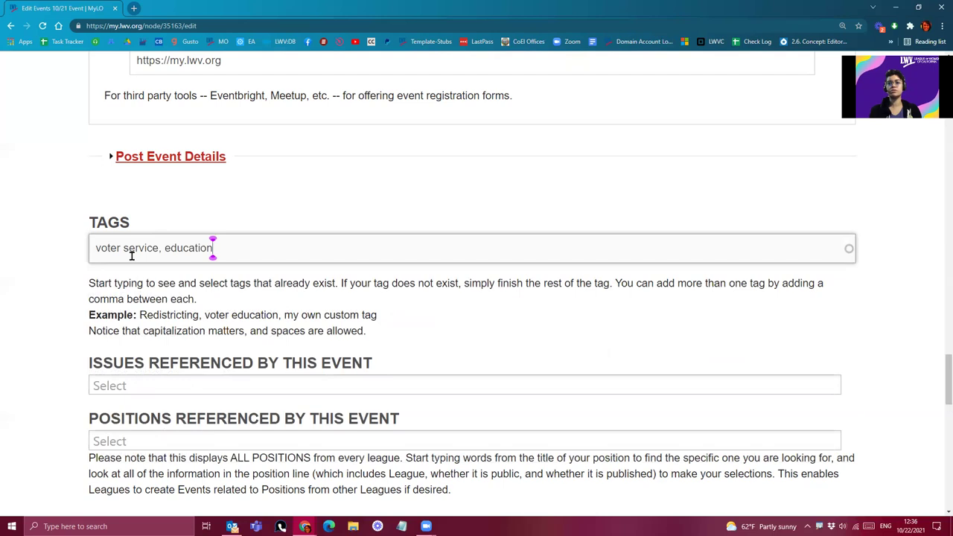
Examine the available choices for the issues, positions and committees related to the event, without selecting any.
{"action": "scroll", "coordinate": [59, 366], "scroll_direction": "down", "scroll_amount": 3}
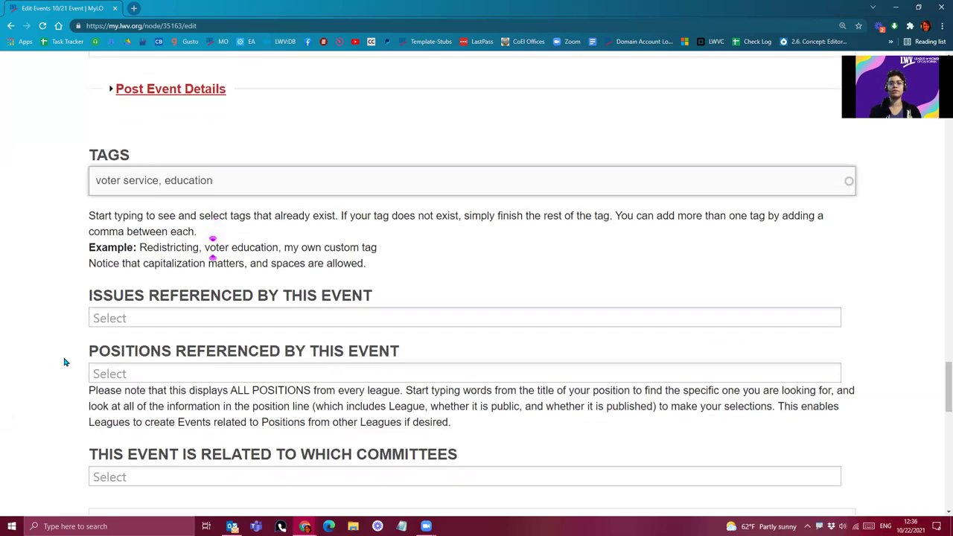
{"action": "scroll", "coordinate": [64, 363], "scroll_direction": "down", "scroll_amount": 1}
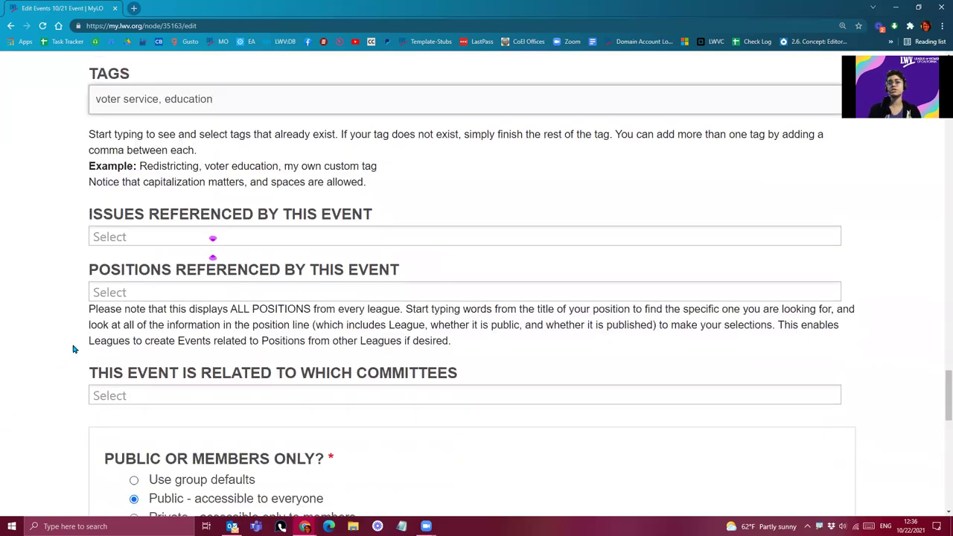
{"action": "left_click", "coordinate": [190, 238]}
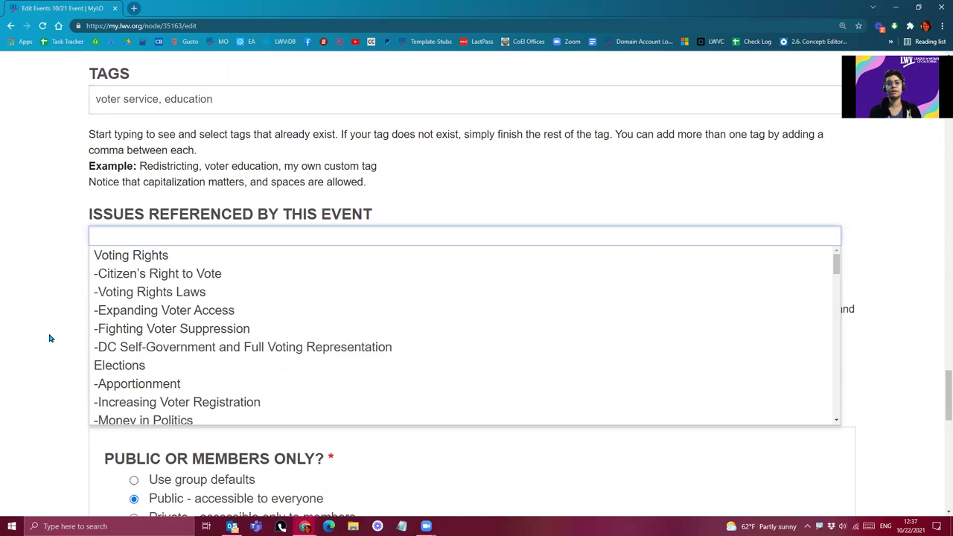
{"action": "left_click", "coordinate": [63, 310]}
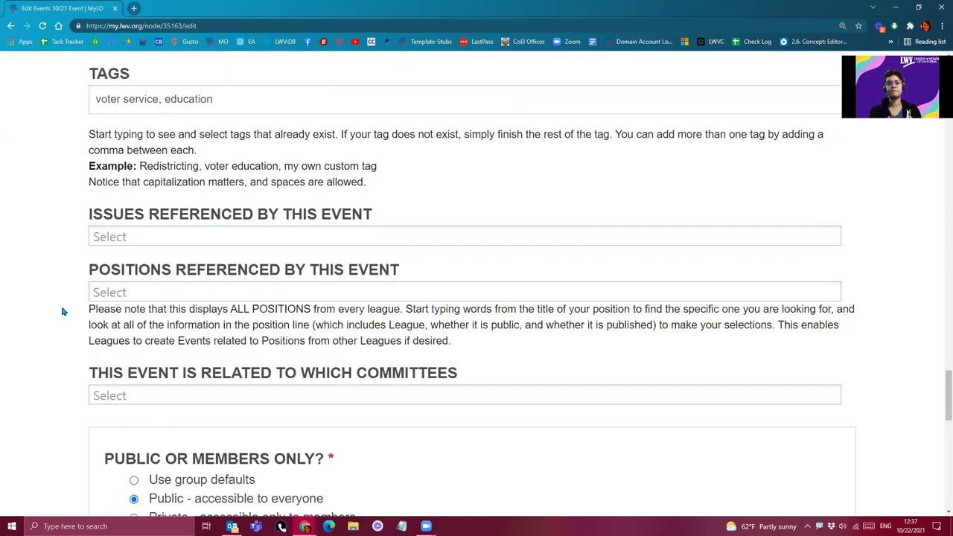
{"action": "left_click", "coordinate": [264, 293]}
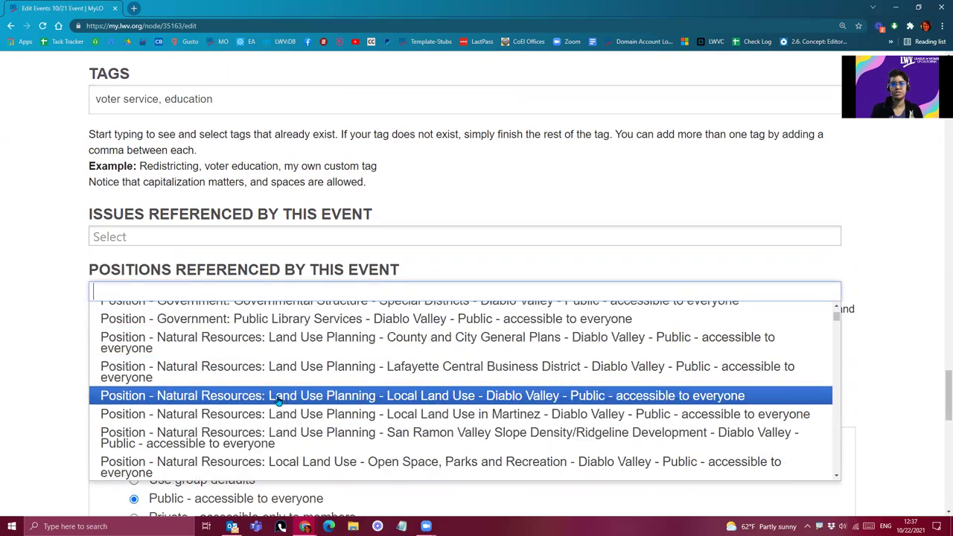
{"action": "left_click", "coordinate": [67, 366]}
{"action": "scroll", "coordinate": [74, 364], "scroll_direction": "down", "scroll_amount": 2}
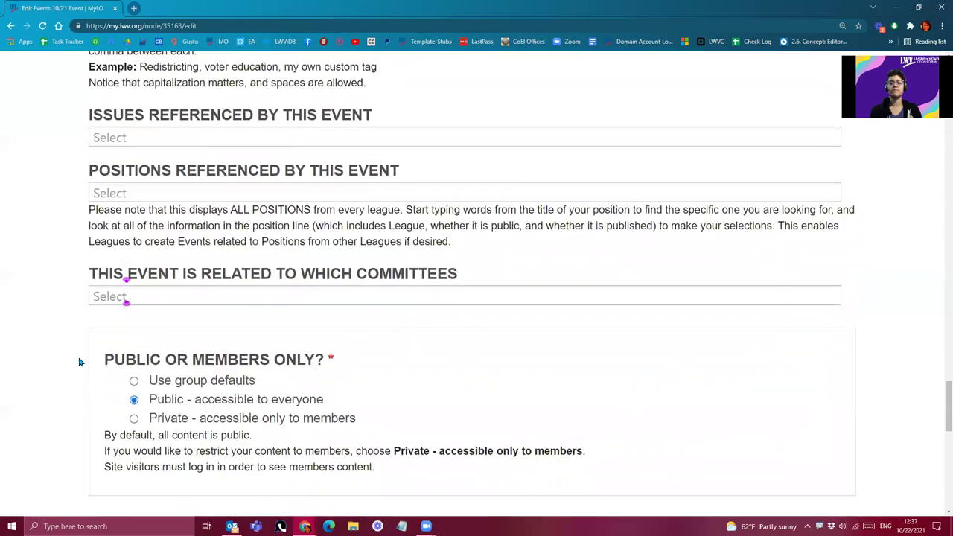
{"action": "left_click", "coordinate": [287, 296]}
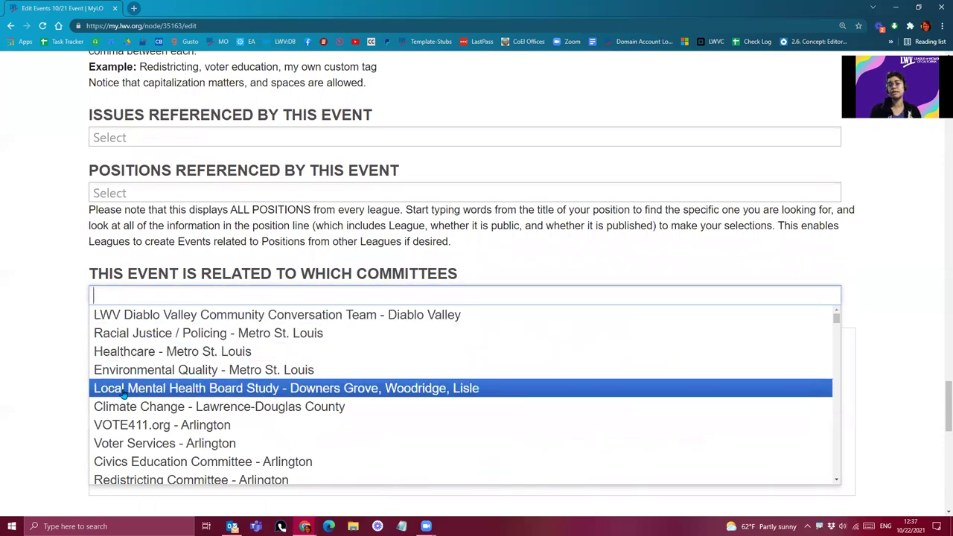
{"action": "left_click", "coordinate": [71, 370]}
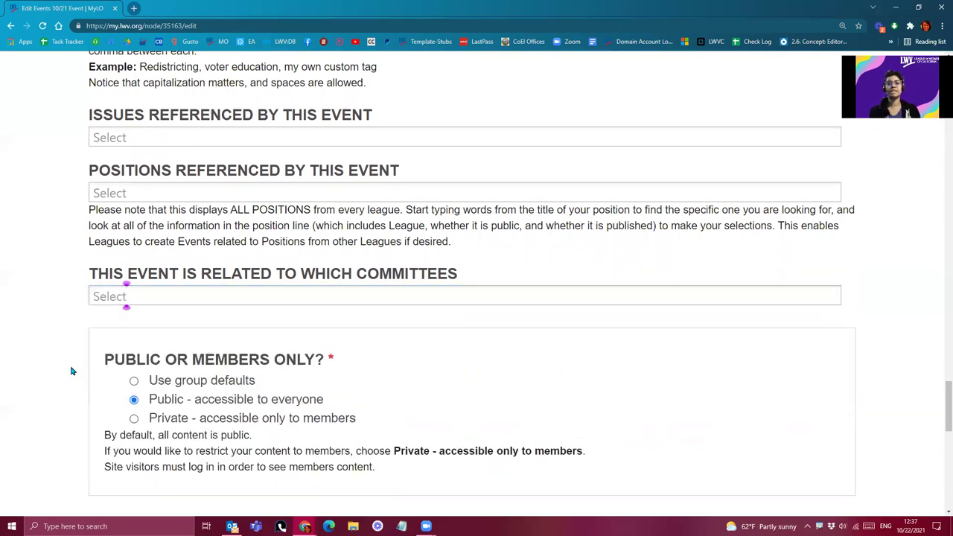
Set the event's moderation state to Published and save the event.
{"action": "scroll", "coordinate": [72, 371], "scroll_direction": "down", "scroll_amount": 3}
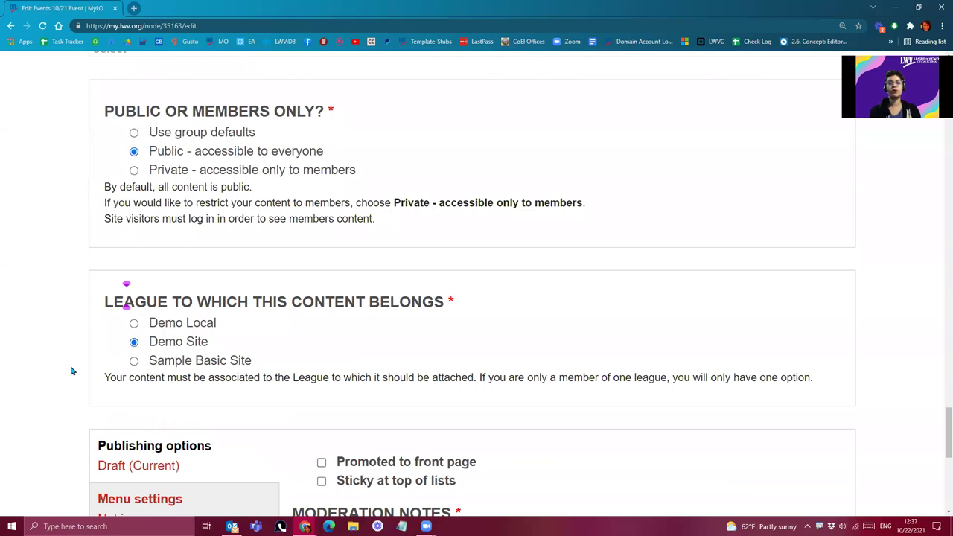
{"action": "scroll", "coordinate": [72, 371], "scroll_direction": "down", "scroll_amount": 4}
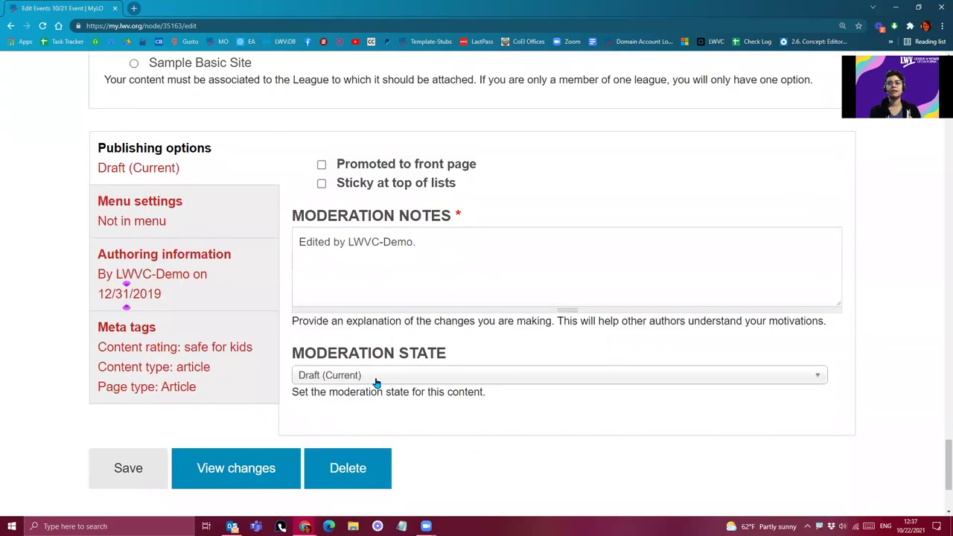
{"action": "left_click", "coordinate": [376, 378]}
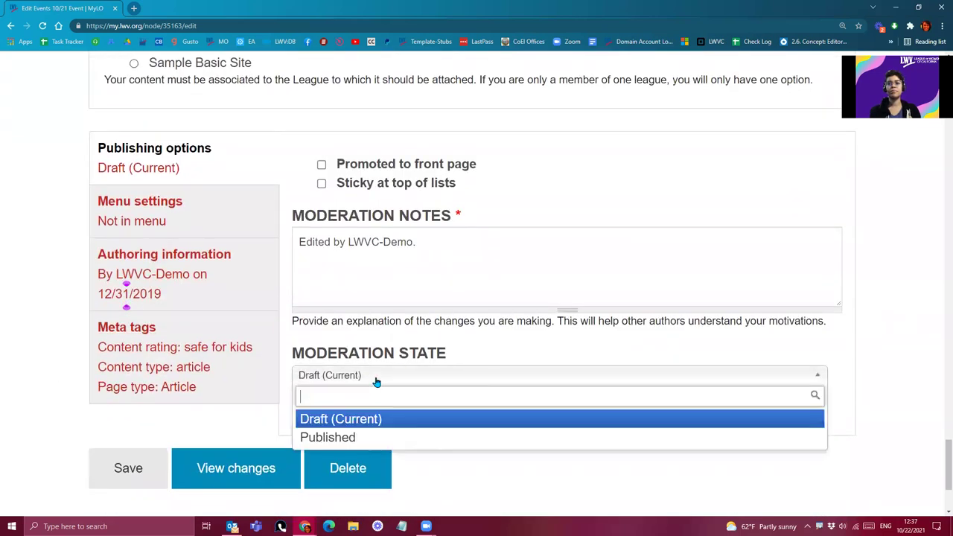
{"action": "left_click", "coordinate": [384, 445]}
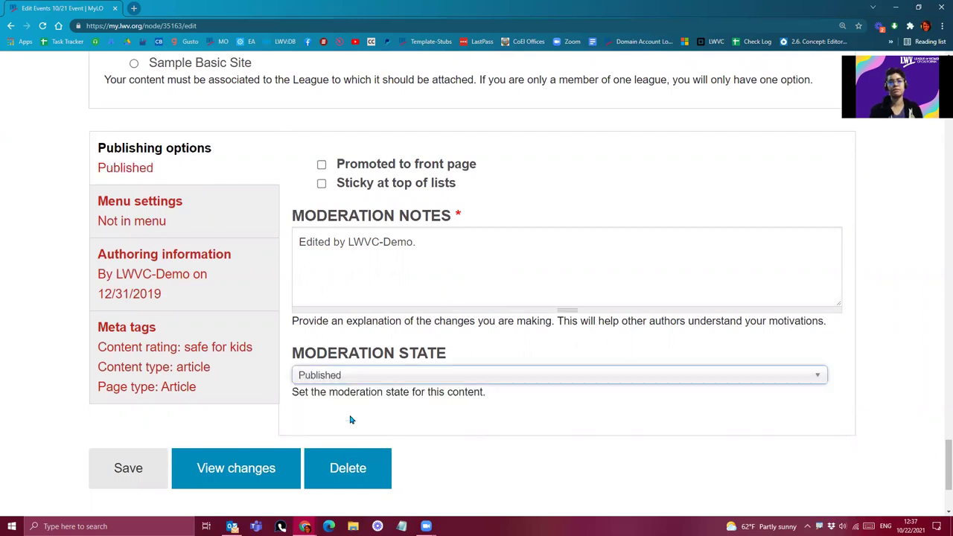
{"action": "left_click", "coordinate": [110, 475]}
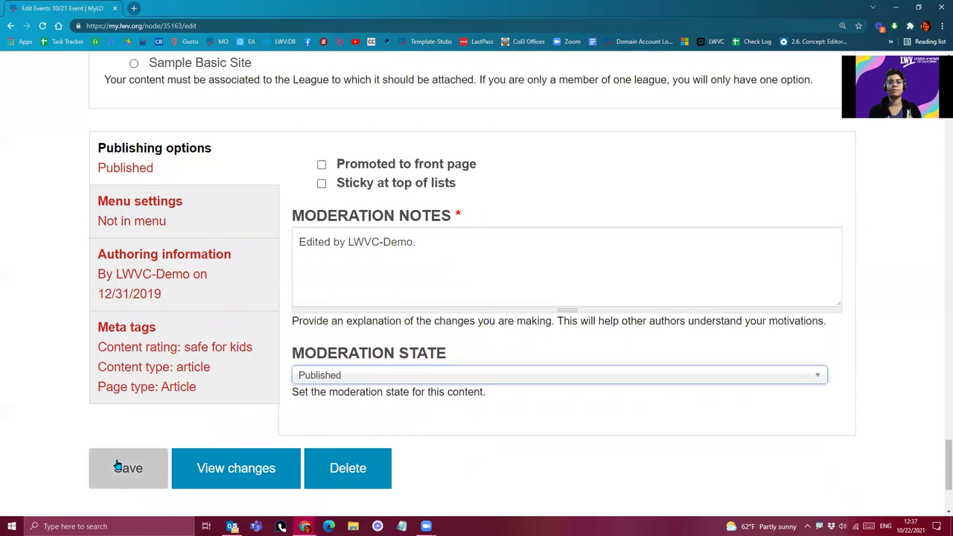
{"action": "left_click", "coordinate": [117, 474]}
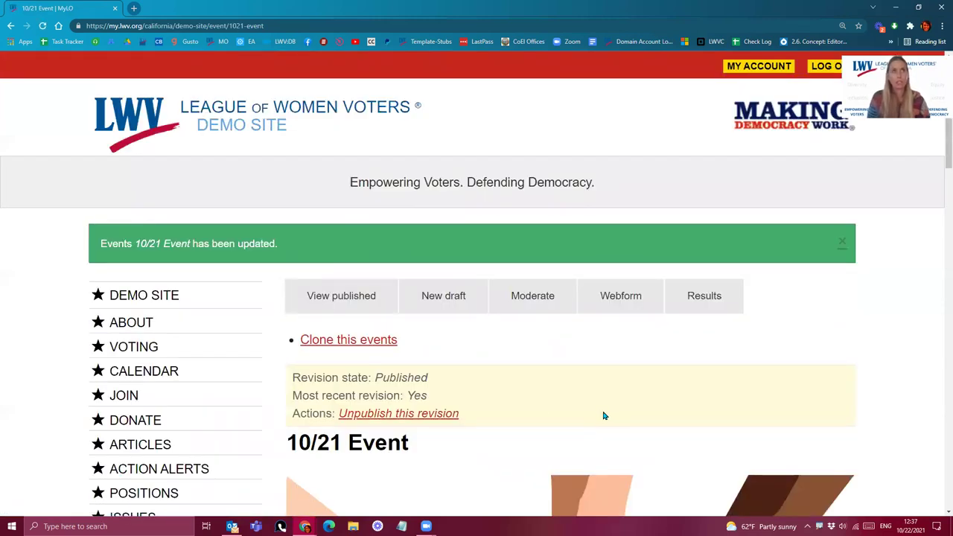
{"action": "scroll", "coordinate": [604, 418], "scroll_direction": "down", "scroll_amount": 1}
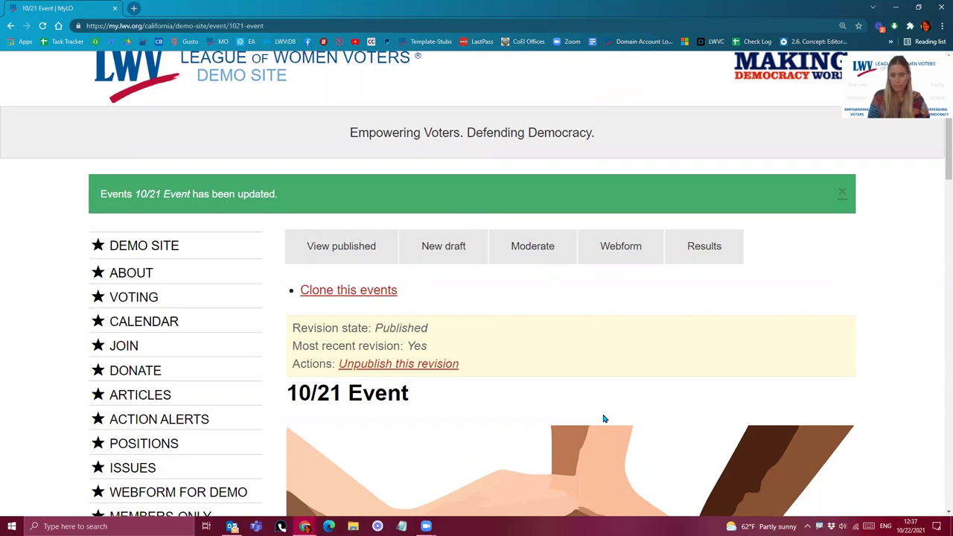
Review the published 10/21 Event page from its revision state and image down to the date, location and registration link.
{"action": "scroll", "coordinate": [604, 419], "scroll_direction": "down", "scroll_amount": 3}
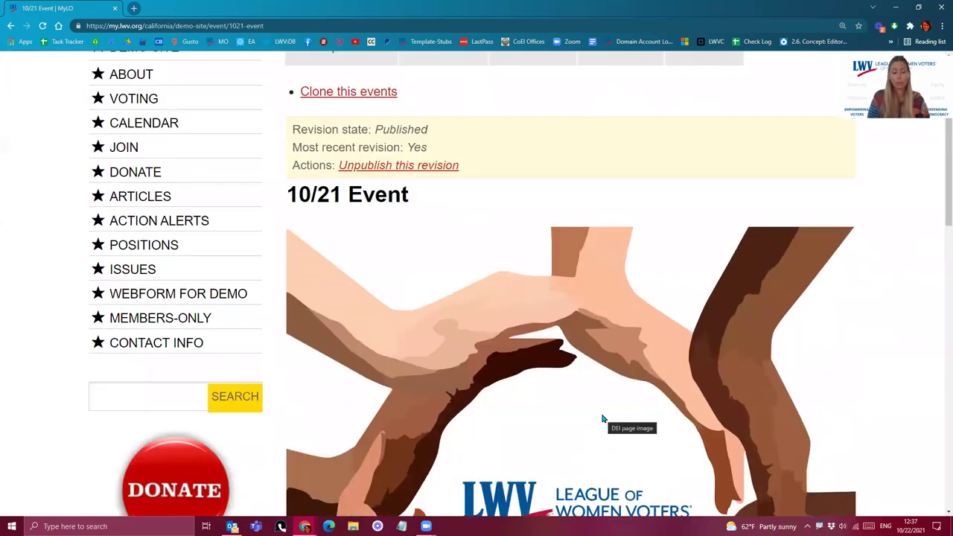
{"action": "scroll", "coordinate": [604, 418], "scroll_direction": "down", "scroll_amount": 5}
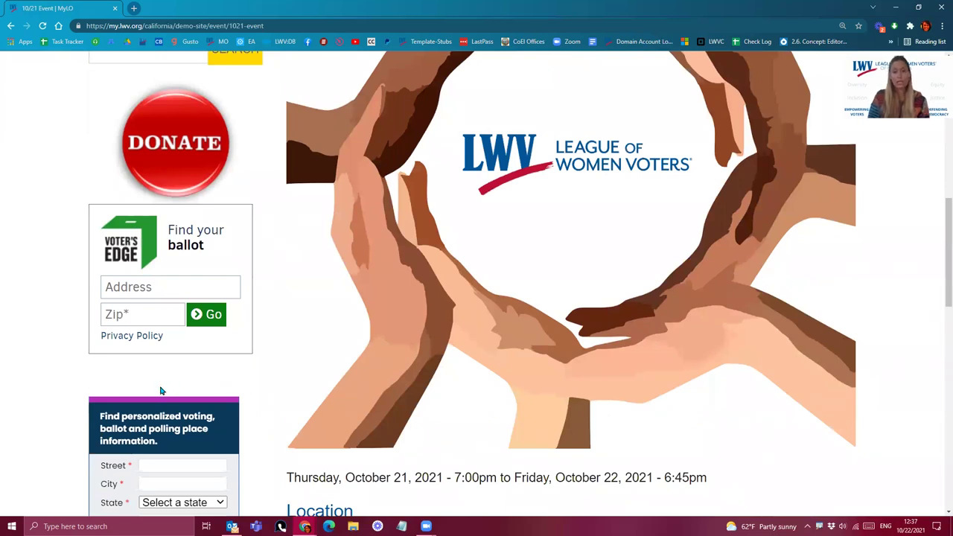
{"action": "scroll", "coordinate": [62, 372], "scroll_direction": "down", "scroll_amount": 4}
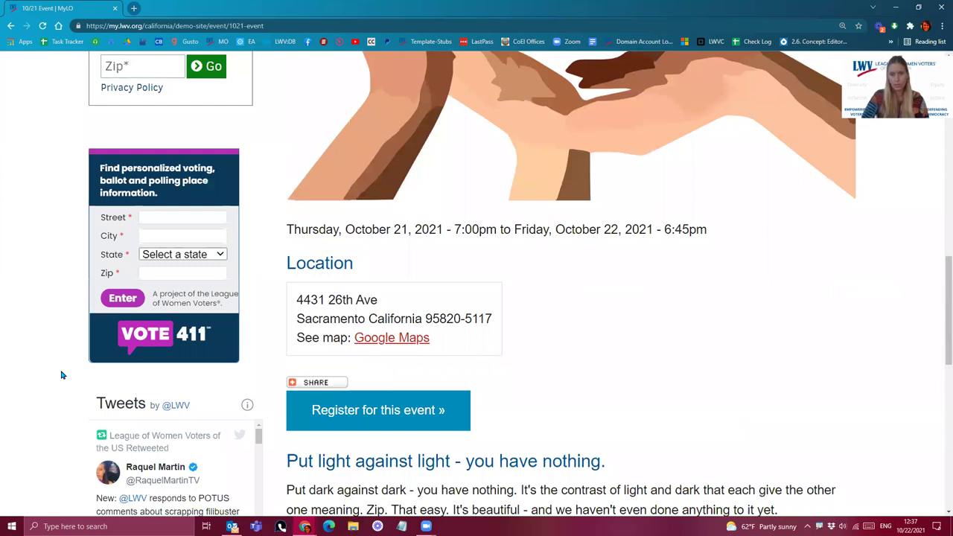
{"action": "scroll", "coordinate": [62, 375], "scroll_direction": "down", "scroll_amount": 2}
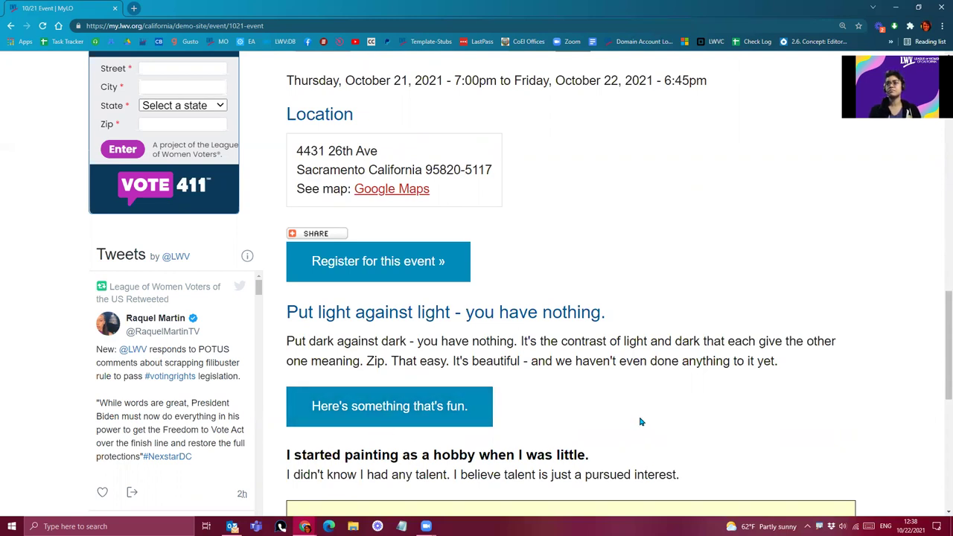
{"action": "scroll", "coordinate": [640, 417], "scroll_direction": "up", "scroll_amount": 3}
{"action": "scroll", "coordinate": [655, 423], "scroll_direction": "up", "scroll_amount": 8}
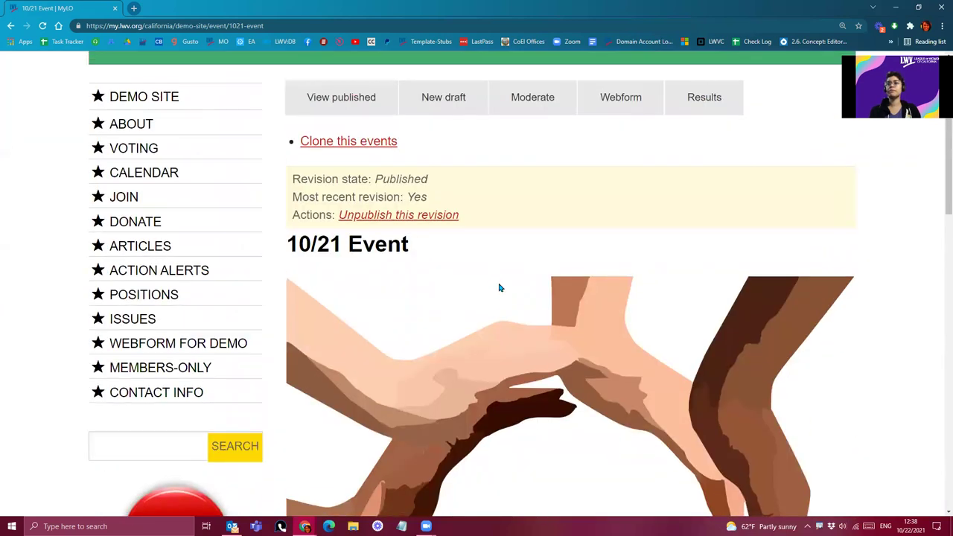
{"action": "scroll", "coordinate": [476, 295], "scroll_direction": "down", "scroll_amount": 2}
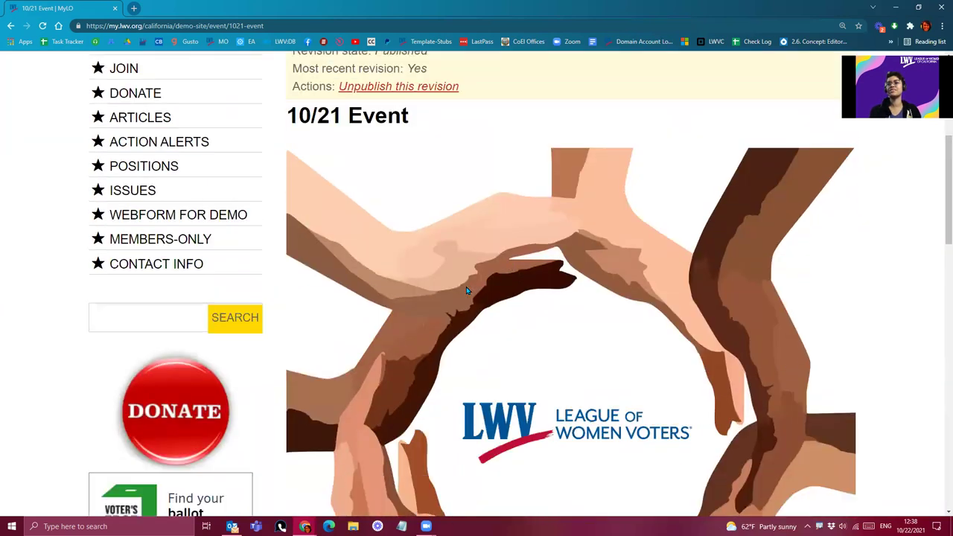
{"action": "scroll", "coordinate": [466, 290], "scroll_direction": "down", "scroll_amount": 1}
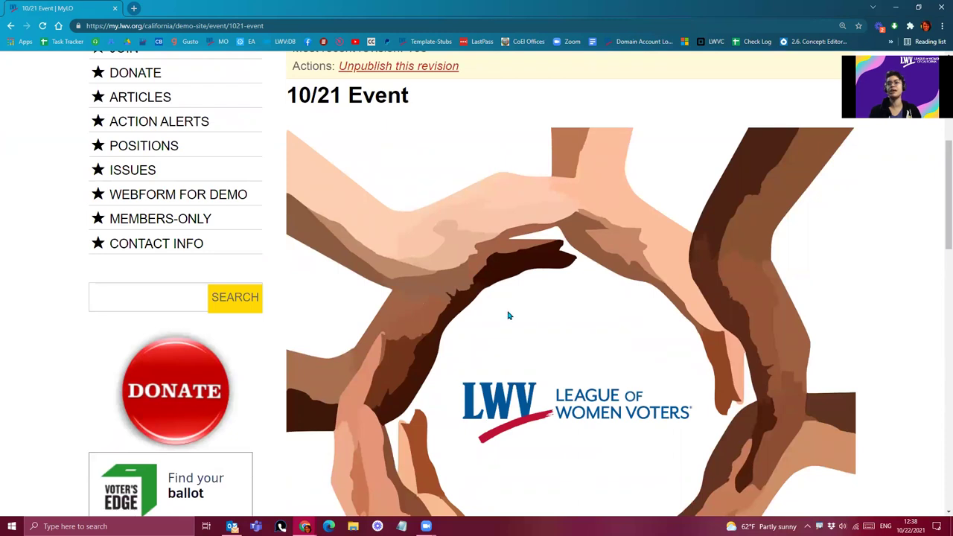
Open the demo site's calendar in a separate browser tab and view how the 10/21 Event is listed under Upcoming Events.
{"action": "scroll", "coordinate": [506, 314], "scroll_direction": "up", "scroll_amount": 3}
{"action": "right_click", "coordinate": [142, 227]}
{"action": "left_click", "coordinate": [175, 234]}
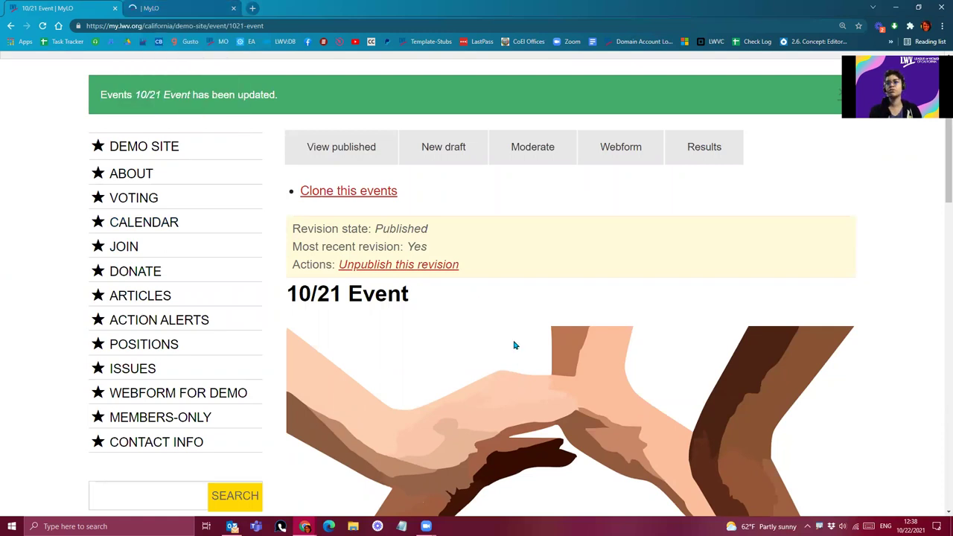
{"action": "scroll", "coordinate": [580, 209], "scroll_direction": "down", "scroll_amount": 2}
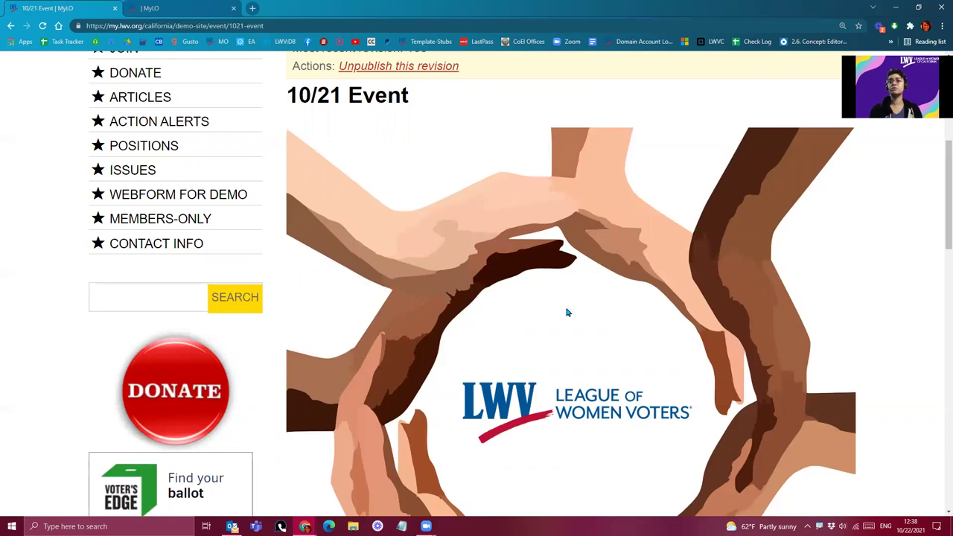
{"action": "left_click", "coordinate": [177, 6]}
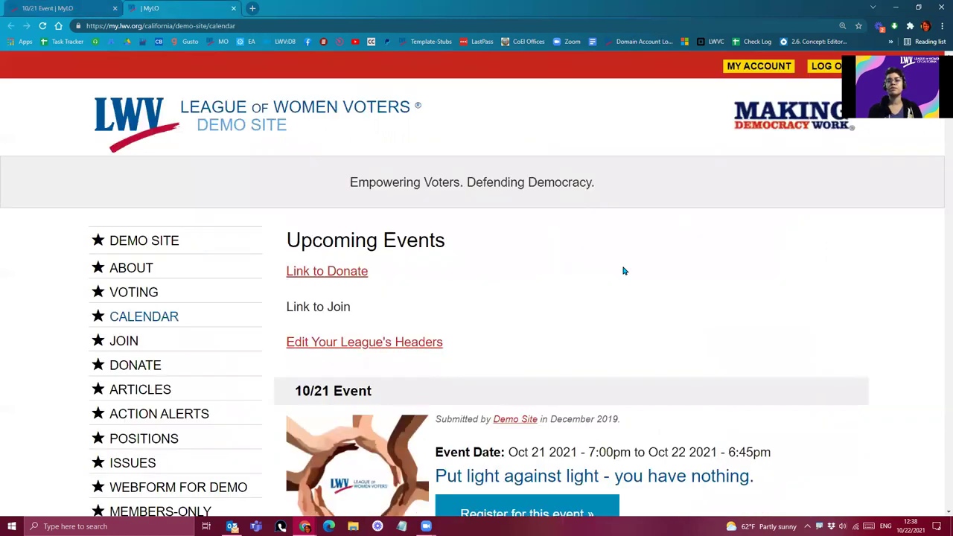
{"action": "scroll", "coordinate": [624, 230], "scroll_direction": "down", "scroll_amount": 2}
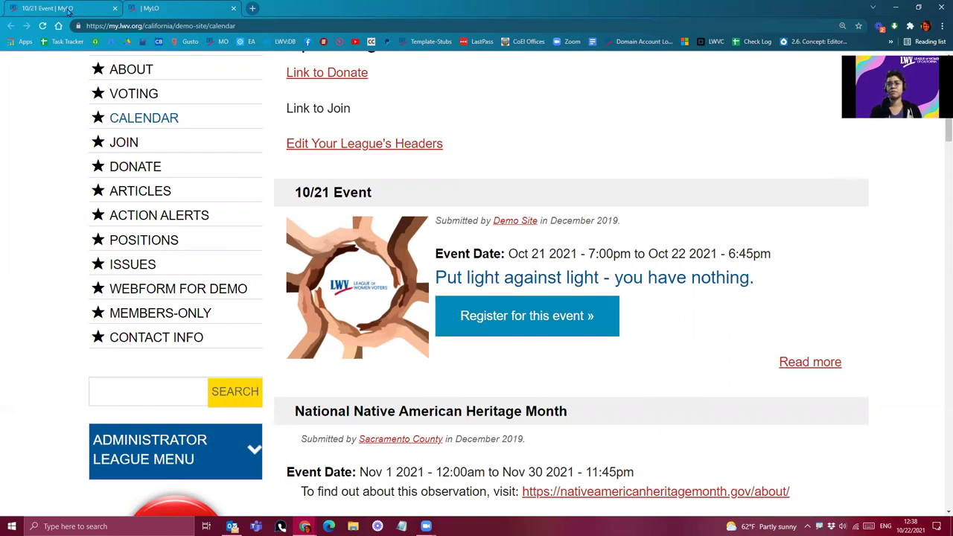
Return to the 10/21 Event page and examine its location, registration link, full body text, contact information, co-hosting league and tags.
{"action": "scroll", "coordinate": [549, 265], "scroll_direction": "down", "scroll_amount": 5}
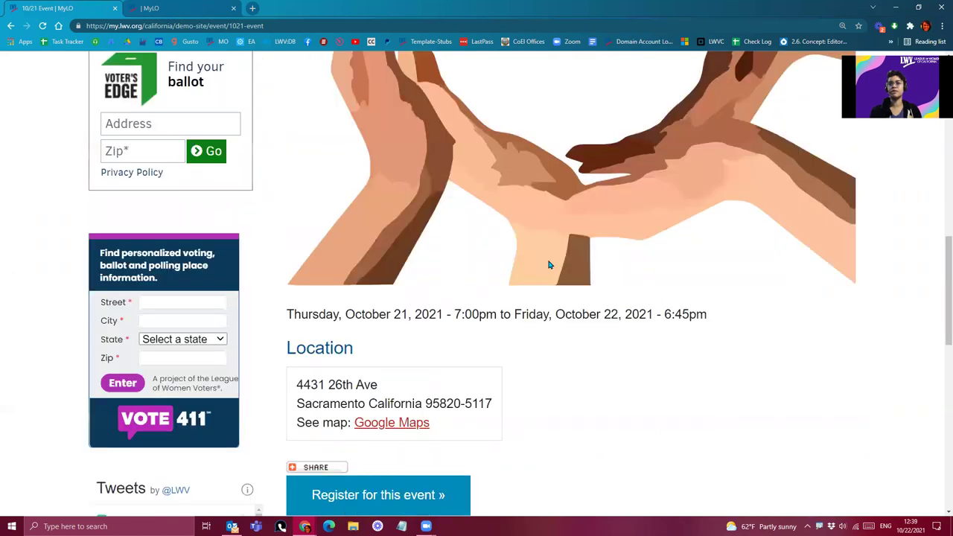
{"action": "scroll", "coordinate": [549, 268], "scroll_direction": "down", "scroll_amount": 1}
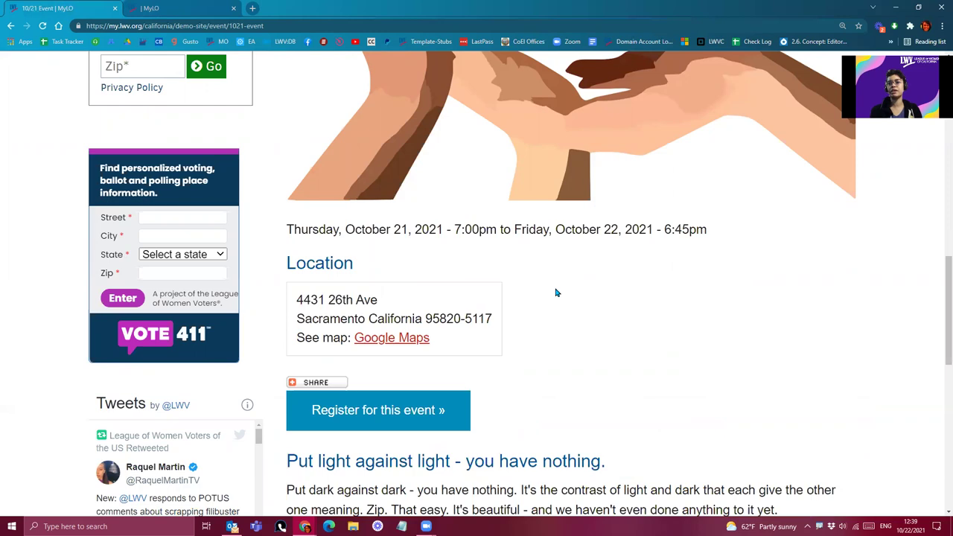
{"action": "scroll", "coordinate": [555, 293], "scroll_direction": "down", "scroll_amount": 1}
{"action": "scroll", "coordinate": [408, 260], "scroll_direction": "down", "scroll_amount": 1}
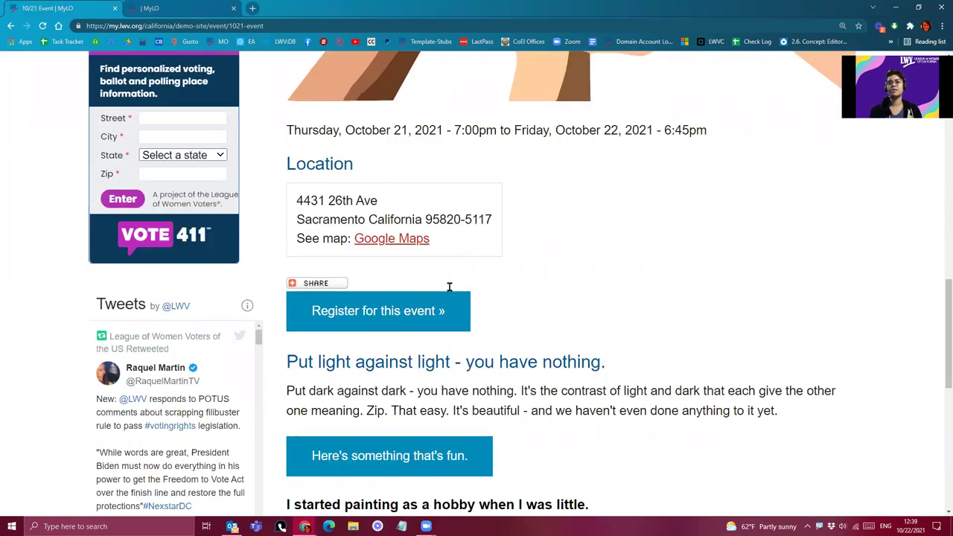
{"action": "scroll", "coordinate": [428, 280], "scroll_direction": "down", "scroll_amount": 3}
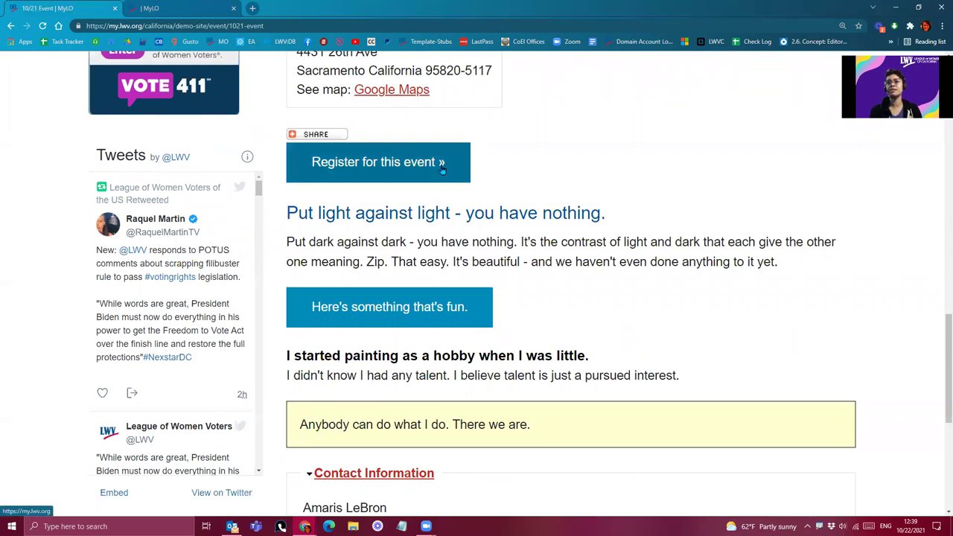
{"action": "left_click_drag", "start_coordinate": [528, 233], "coordinate": [642, 260]}
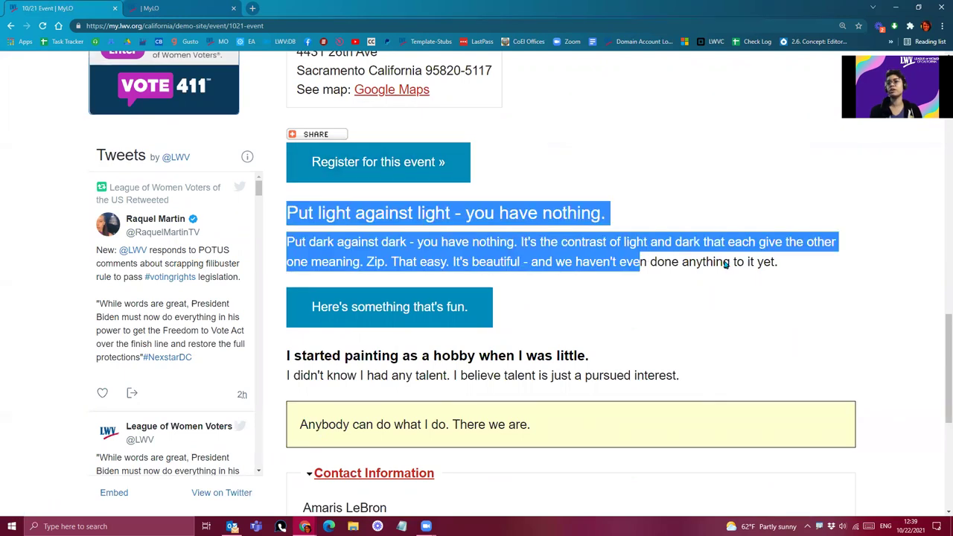
{"action": "left_click", "coordinate": [719, 385], "text": "shift"}
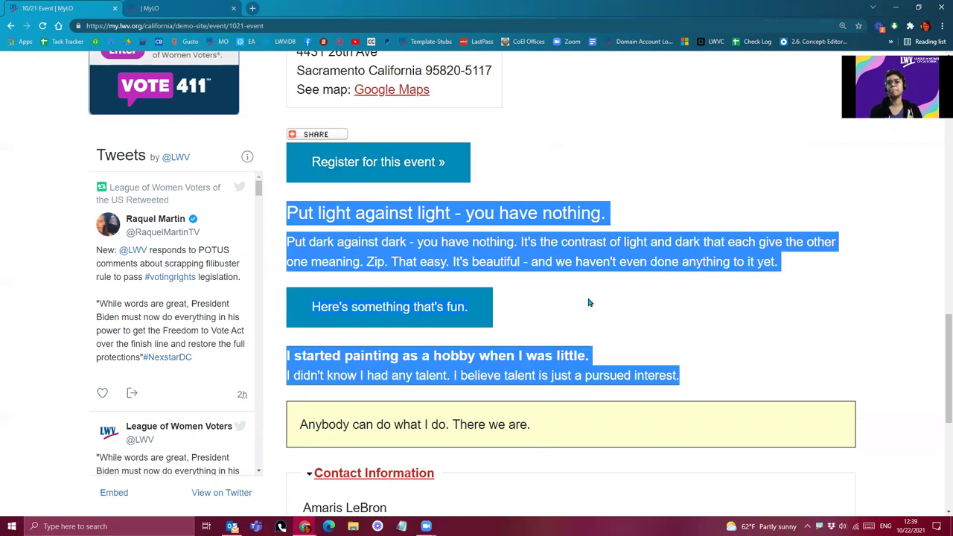
{"action": "scroll", "coordinate": [629, 311], "scroll_direction": "down", "scroll_amount": 1}
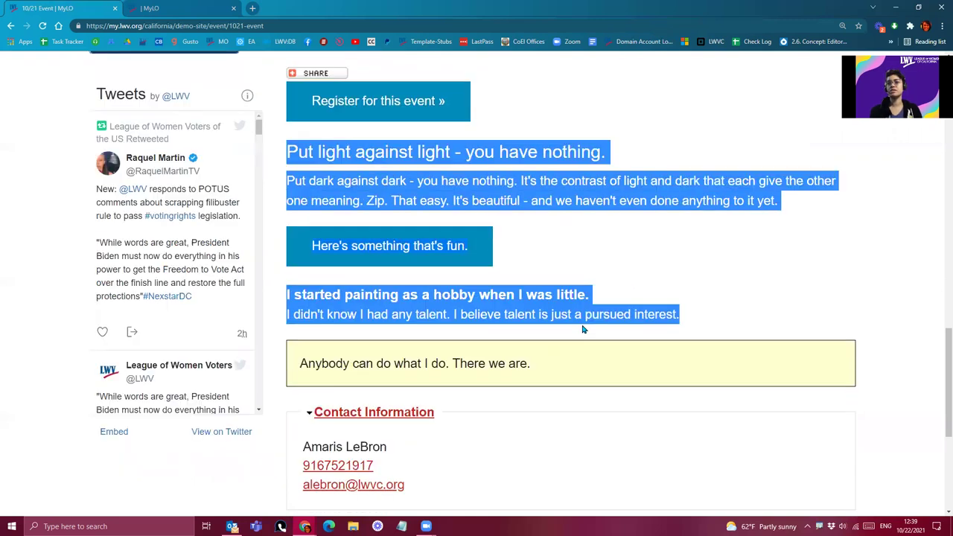
{"action": "scroll", "coordinate": [472, 347], "scroll_direction": "down", "scroll_amount": 1}
{"action": "scroll", "coordinate": [277, 350], "scroll_direction": "down", "scroll_amount": 1}
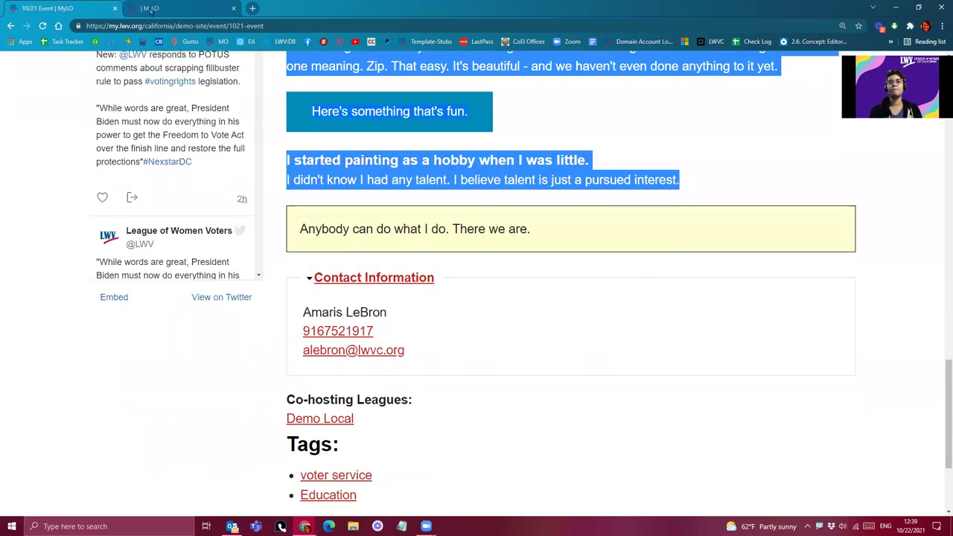
Check the summary line "Put light against light - you have nothing." in the calendar's 10/21 Event listing, and close the calendar.
{"action": "key", "text": "ctrl+Tab"}
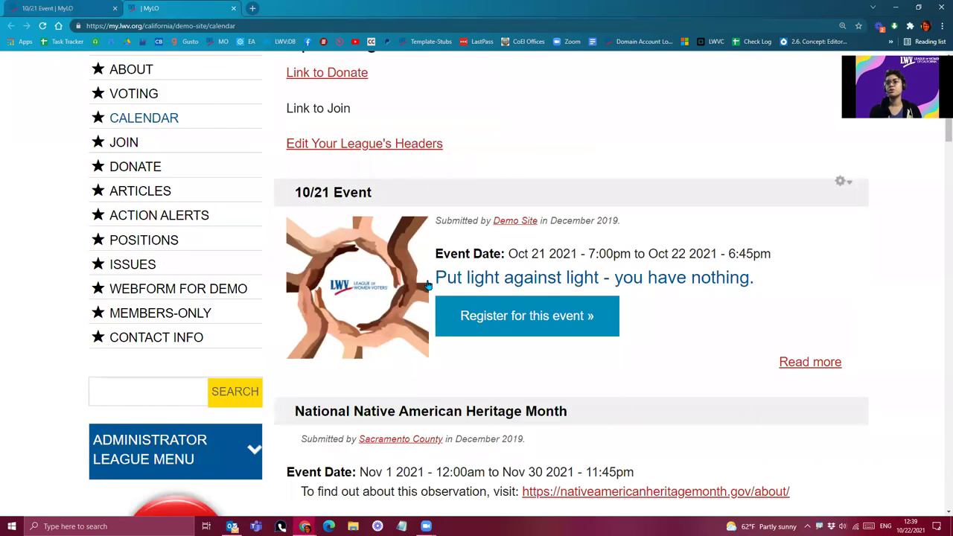
{"action": "triple_click", "coordinate": [734, 277]}
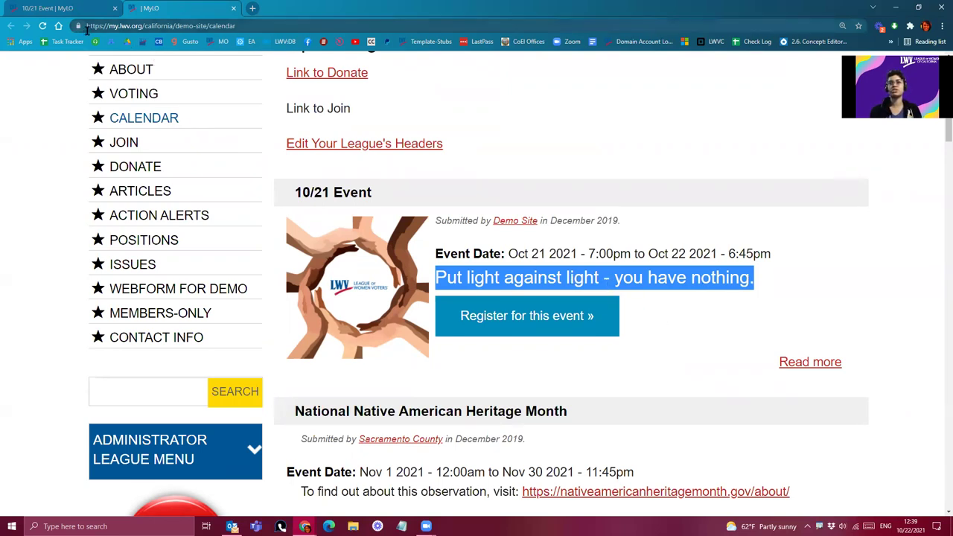
{"action": "left_click", "coordinate": [234, 9]}
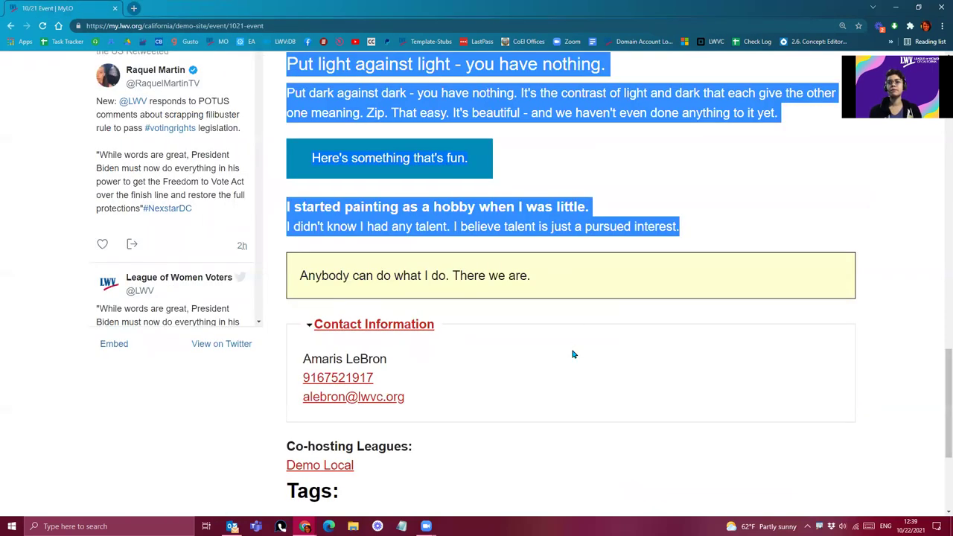
Open the page of content tagged "voter service" from the 10/21 Event's tags and highlight its heading.
{"action": "scroll", "coordinate": [573, 355], "scroll_direction": "down", "scroll_amount": 1}
{"action": "left_click", "coordinate": [272, 395]}
{"action": "scroll", "coordinate": [245, 389], "scroll_direction": "down", "scroll_amount": 1}
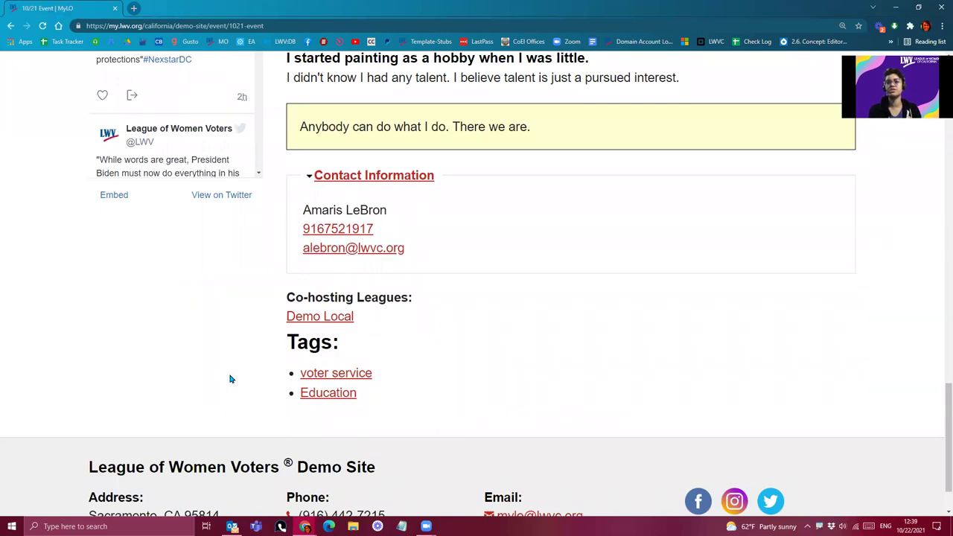
{"action": "left_click", "coordinate": [346, 375]}
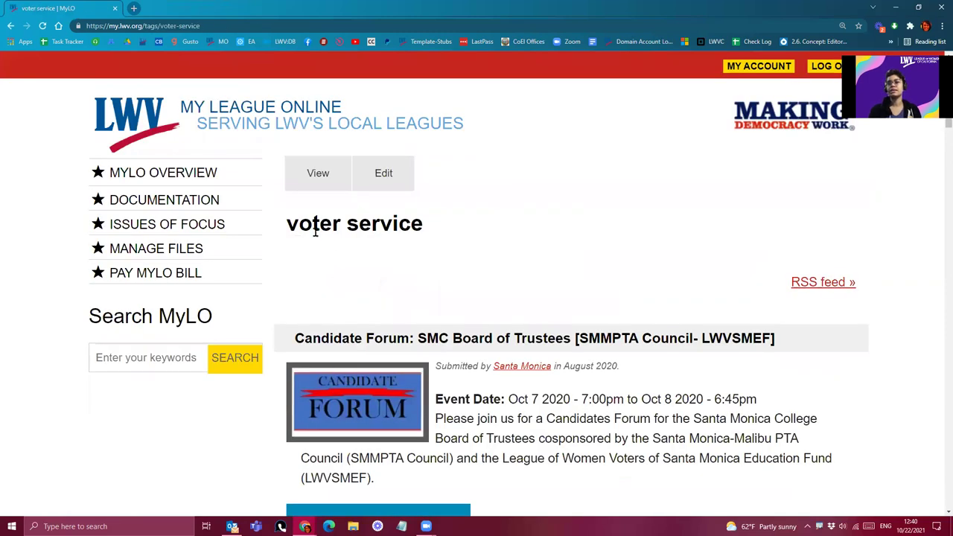
{"action": "left_click_drag", "start_coordinate": [287, 226], "coordinate": [437, 228]}
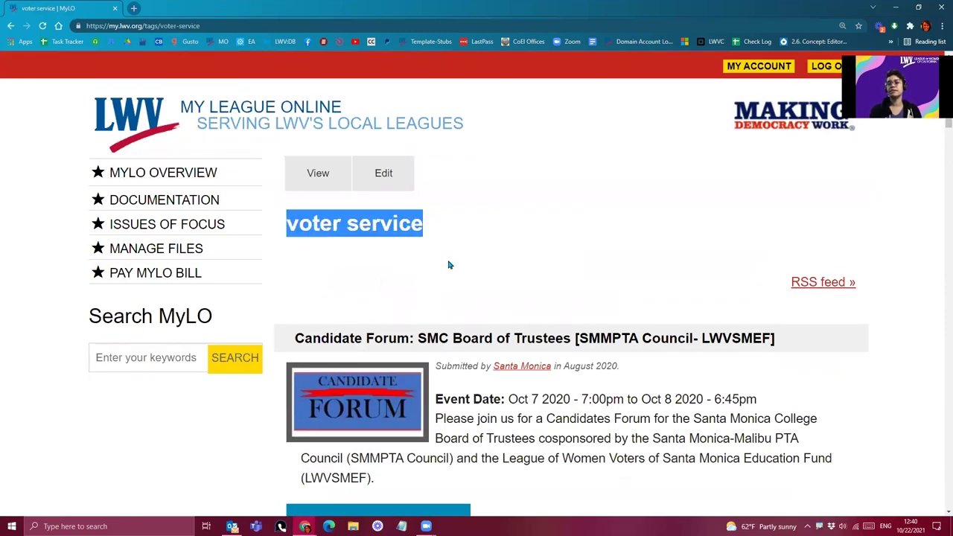
Look through the content from various Leagues tagged "voter service", including the 10/21 Event, and return to the event page.
{"action": "scroll", "coordinate": [452, 273], "scroll_direction": "down", "scroll_amount": 5}
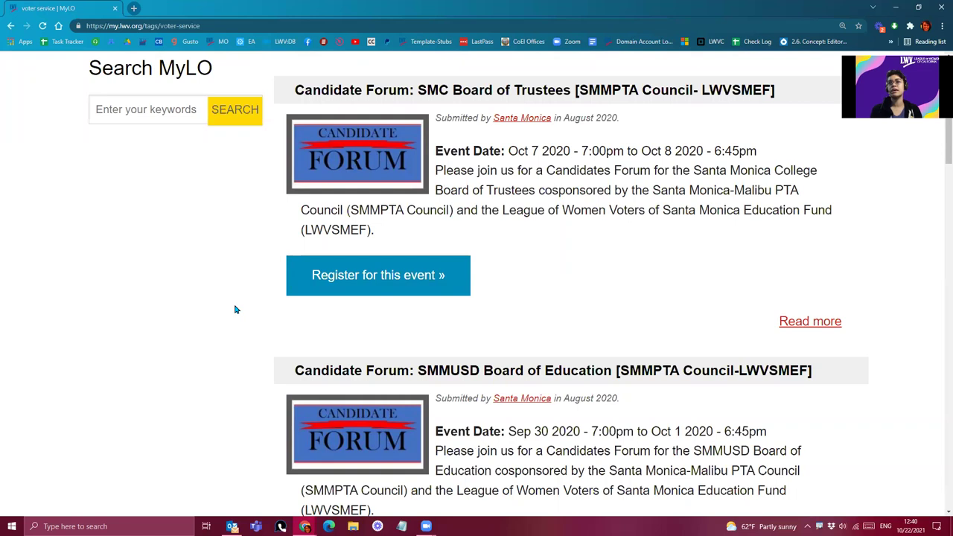
{"action": "scroll", "coordinate": [235, 310], "scroll_direction": "up", "scroll_amount": 1}
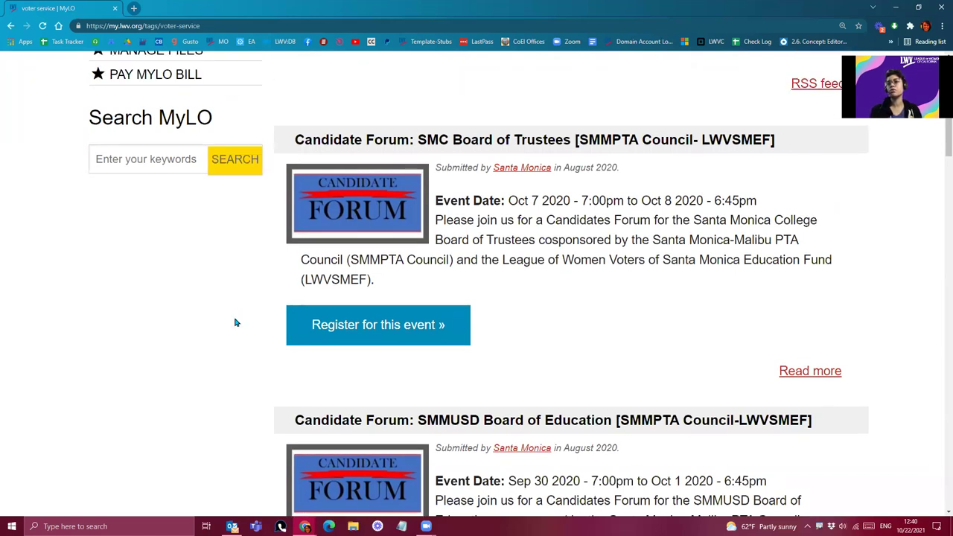
{"action": "scroll", "coordinate": [257, 310], "scroll_direction": "down", "scroll_amount": 15}
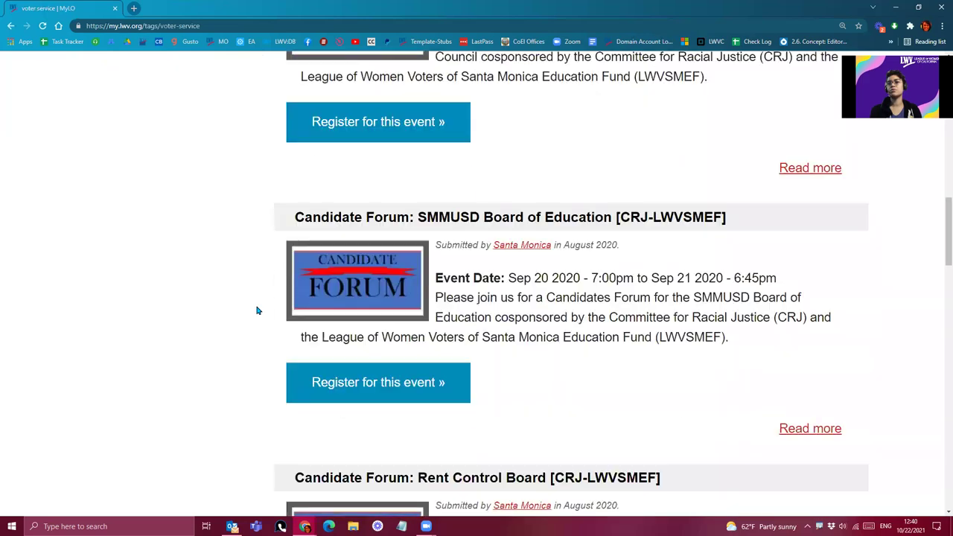
{"action": "scroll", "coordinate": [256, 310], "scroll_direction": "down", "scroll_amount": 8}
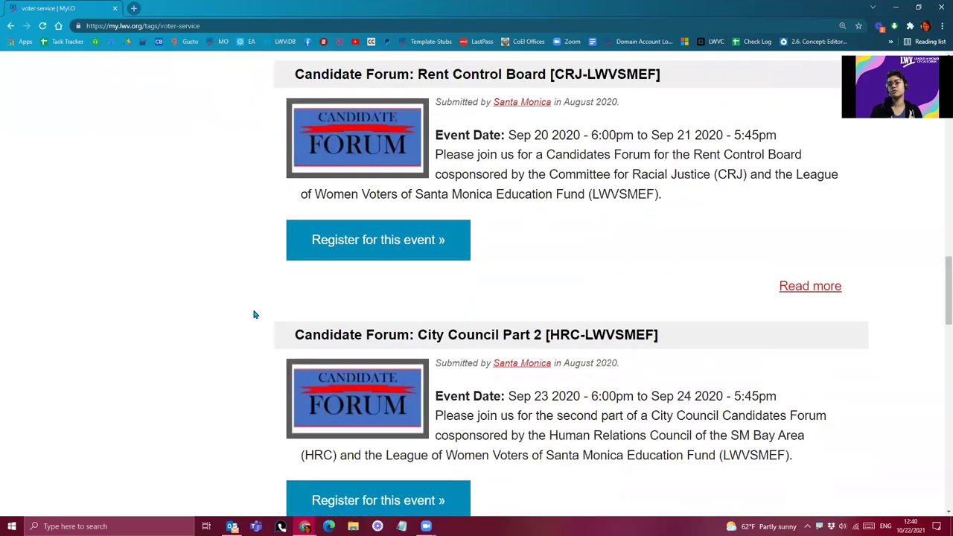
{"action": "scroll", "coordinate": [253, 314], "scroll_direction": "down", "scroll_amount": 3}
{"action": "scroll", "coordinate": [253, 329], "scroll_direction": "down", "scroll_amount": 9}
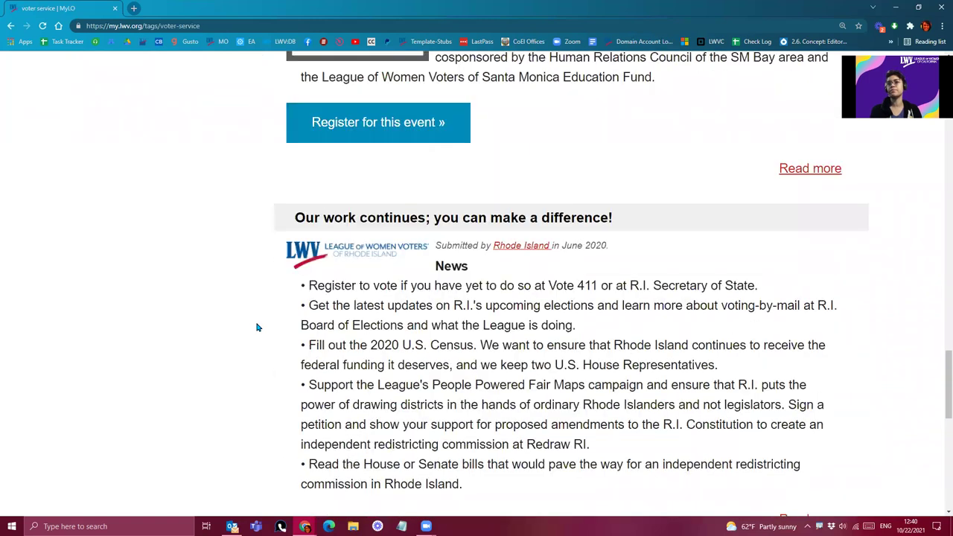
{"action": "scroll", "coordinate": [253, 331], "scroll_direction": "down", "scroll_amount": 1}
{"action": "scroll", "coordinate": [248, 334], "scroll_direction": "down", "scroll_amount": 4}
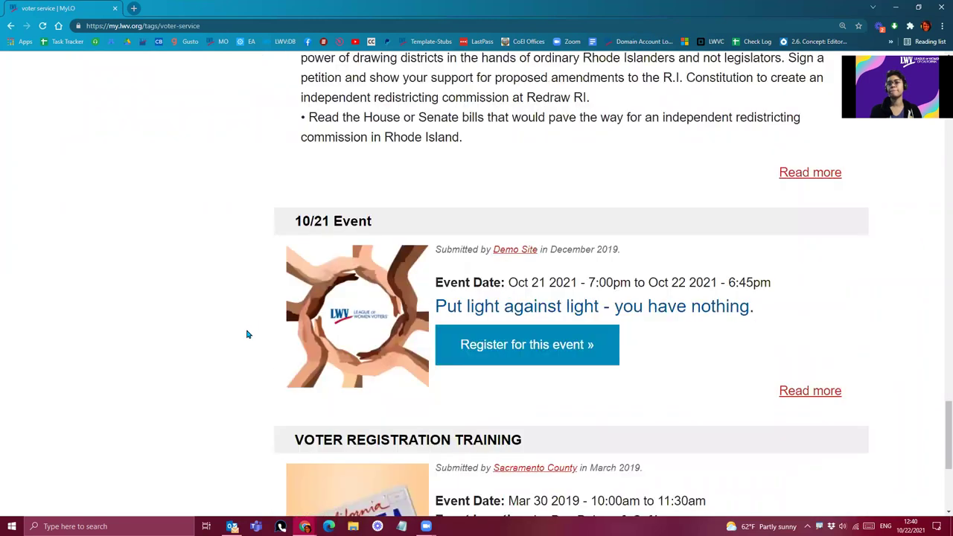
{"action": "scroll", "coordinate": [248, 335], "scroll_direction": "down", "scroll_amount": 2}
{"action": "scroll", "coordinate": [249, 340], "scroll_direction": "down", "scroll_amount": 2}
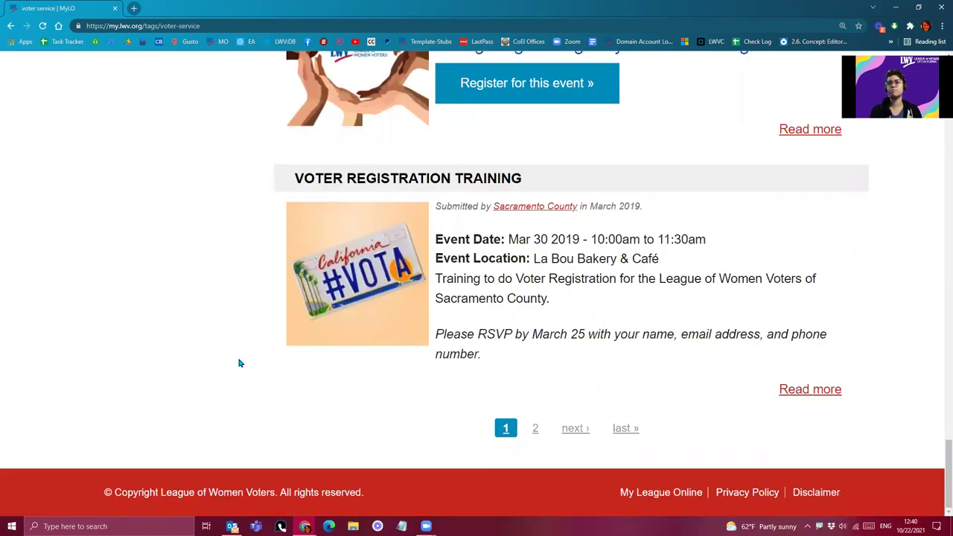
{"action": "scroll", "coordinate": [246, 374], "scroll_direction": "up", "scroll_amount": 10}
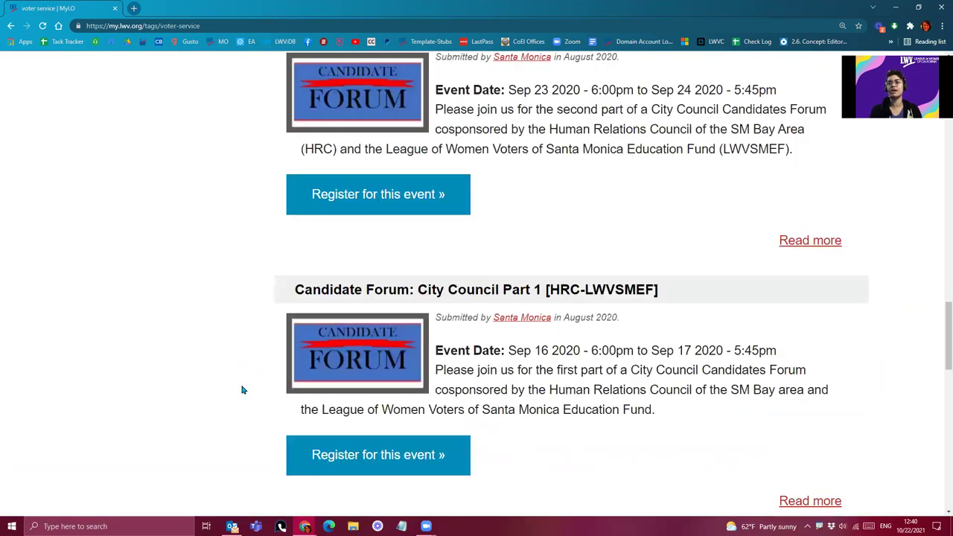
{"action": "scroll", "coordinate": [244, 388], "scroll_direction": "up", "scroll_amount": 5}
{"action": "scroll", "coordinate": [31, 68], "scroll_direction": "up", "scroll_amount": 3}
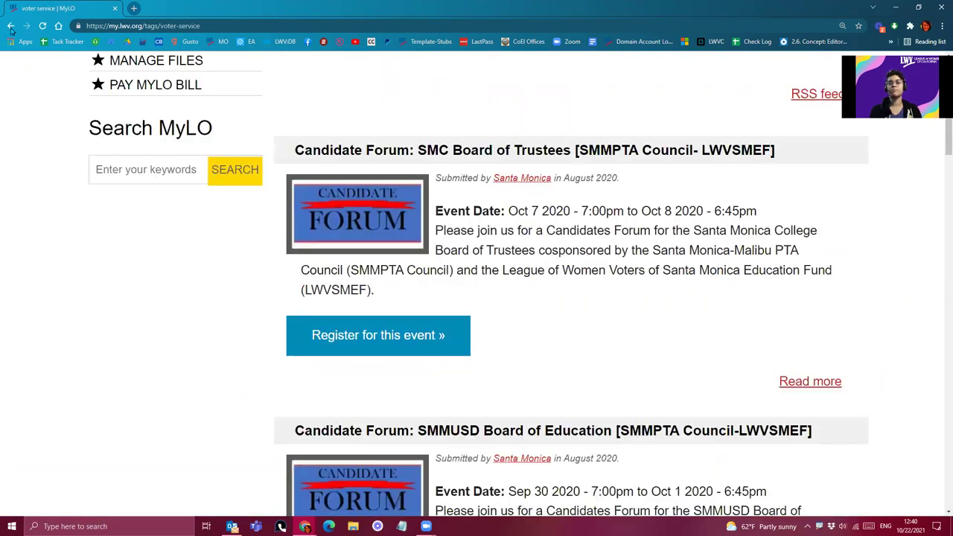
{"action": "scroll", "coordinate": [10, 30], "scroll_direction": "up", "scroll_amount": 2}
{"action": "left_click", "coordinate": [10, 26]}
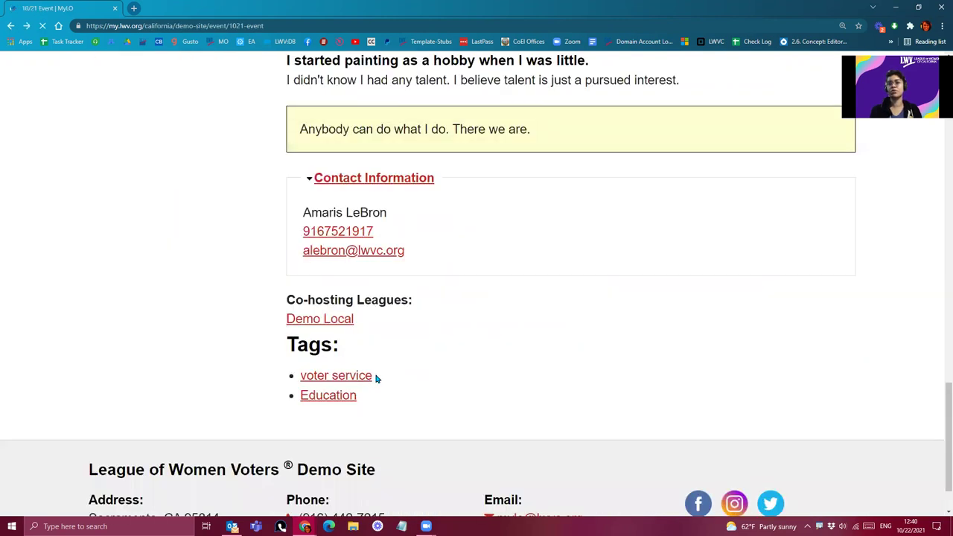
Look through the content tagged "Education" from the 10/21 Event's tags, and return to the event page.
{"action": "left_click", "coordinate": [329, 403]}
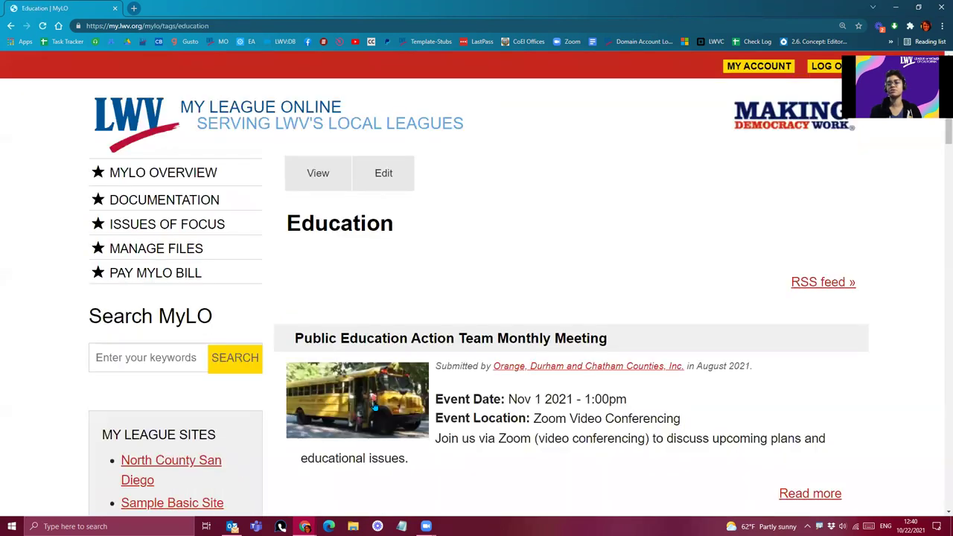
{"action": "scroll", "coordinate": [376, 405], "scroll_direction": "down", "scroll_amount": 3}
{"action": "scroll", "coordinate": [276, 385], "scroll_direction": "down", "scroll_amount": 1}
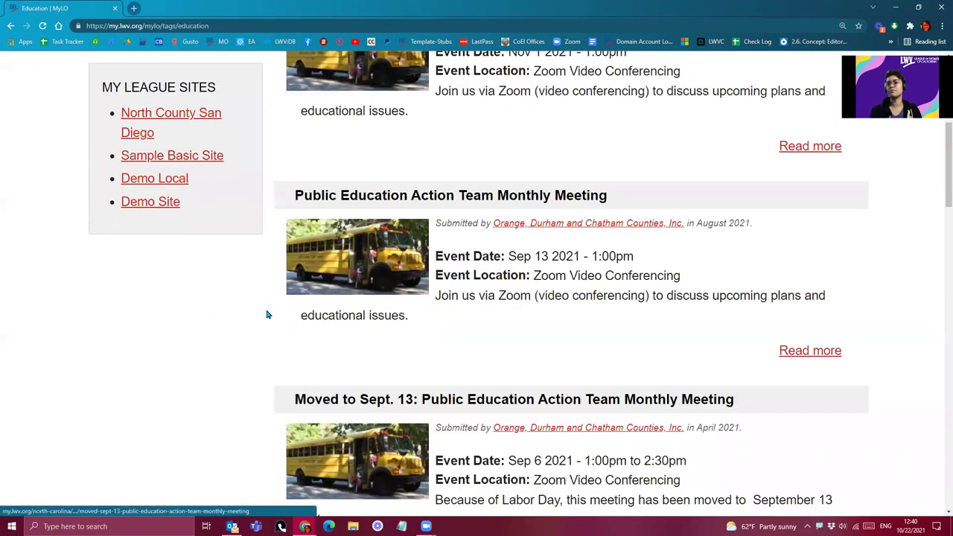
{"action": "scroll", "coordinate": [246, 317], "scroll_direction": "down", "scroll_amount": 3}
{"action": "scroll", "coordinate": [231, 335], "scroll_direction": "down", "scroll_amount": 1}
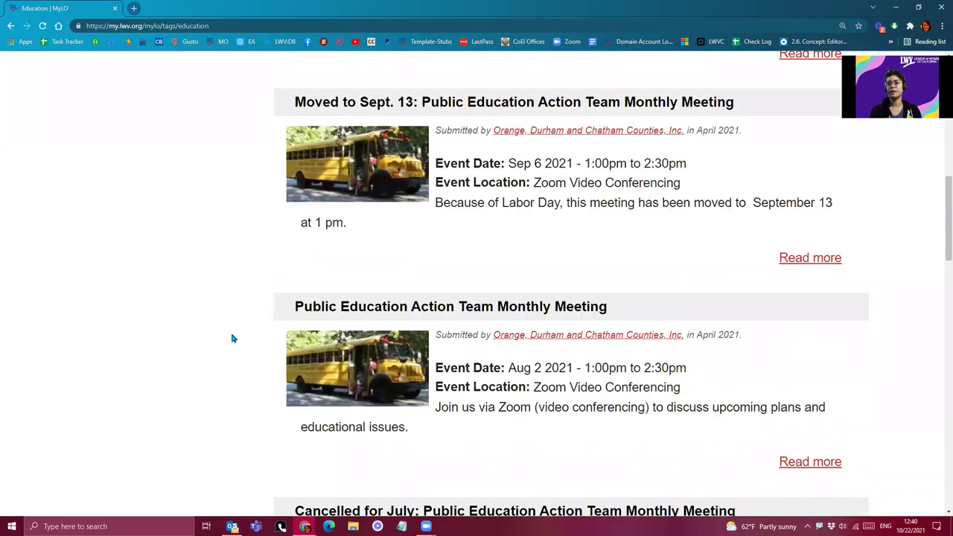
{"action": "scroll", "coordinate": [232, 342], "scroll_direction": "down", "scroll_amount": 2}
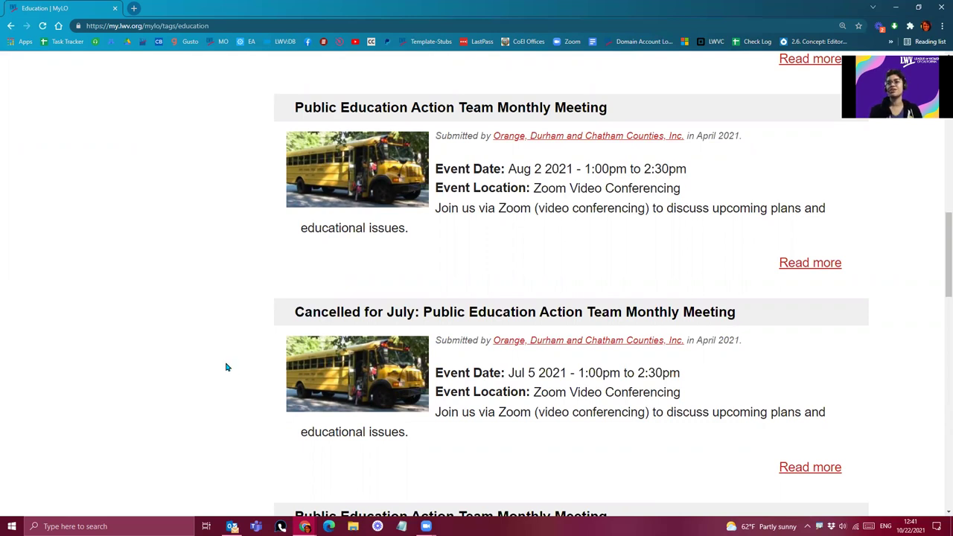
{"action": "scroll", "coordinate": [225, 367], "scroll_direction": "down", "scroll_amount": 4}
{"action": "scroll", "coordinate": [198, 382], "scroll_direction": "down", "scroll_amount": 2}
{"action": "scroll", "coordinate": [192, 385], "scroll_direction": "down", "scroll_amount": 2}
{"action": "scroll", "coordinate": [183, 394], "scroll_direction": "up", "scroll_amount": 15}
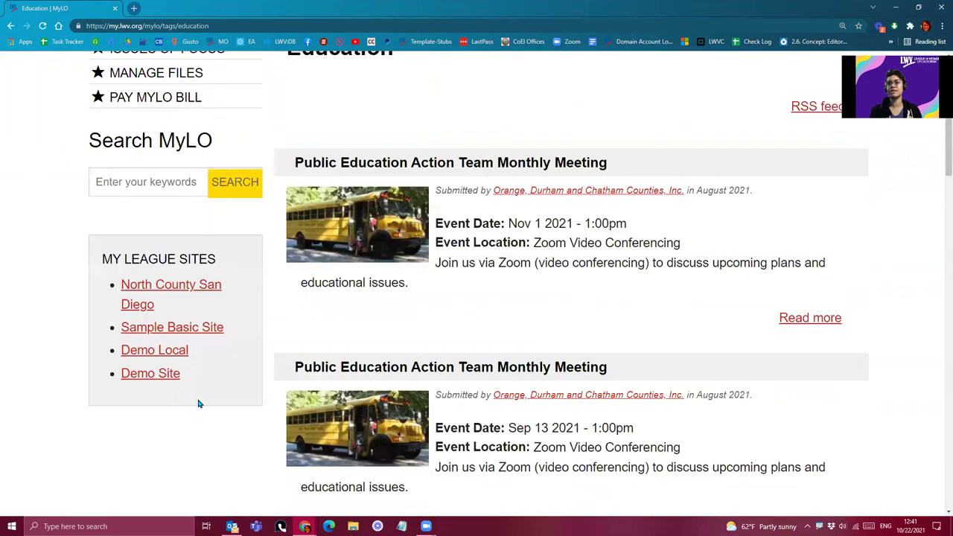
{"action": "scroll", "coordinate": [198, 403], "scroll_direction": "up", "scroll_amount": 2}
{"action": "left_click", "coordinate": [10, 26]}
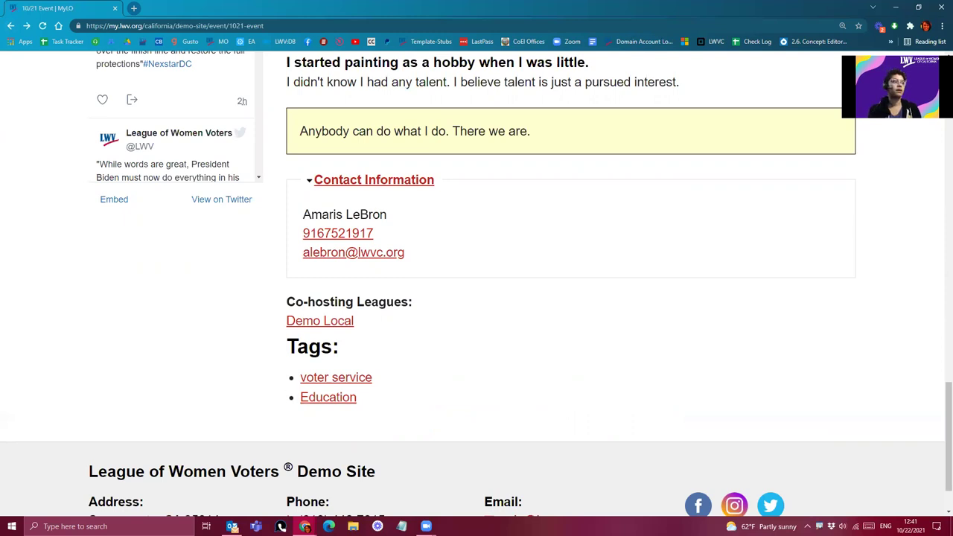
Open the Demo Site's Articles page from the 10/21 Event page.
{"action": "scroll", "coordinate": [477, 282], "scroll_direction": "up", "scroll_amount": 3}
{"action": "scroll", "coordinate": [476, 283], "scroll_direction": "up", "scroll_amount": 3}
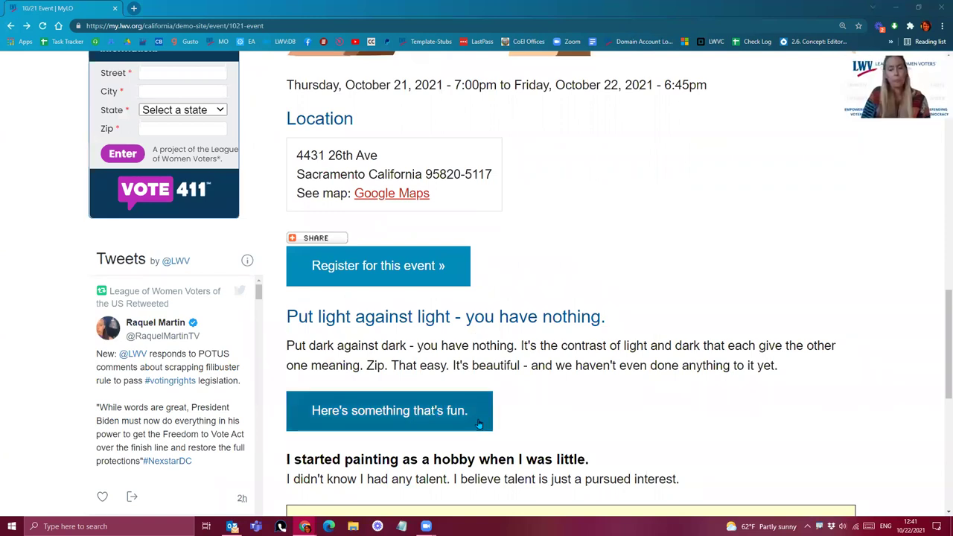
{"action": "scroll", "coordinate": [491, 422], "scroll_direction": "up", "scroll_amount": 2}
{"action": "scroll", "coordinate": [502, 422], "scroll_direction": "up", "scroll_amount": 3}
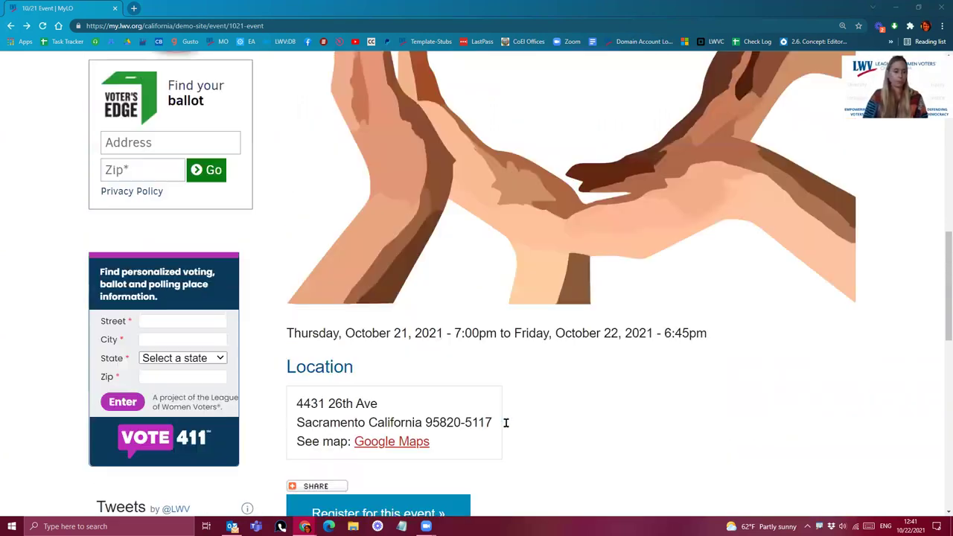
{"action": "scroll", "coordinate": [504, 421], "scroll_direction": "up", "scroll_amount": 3}
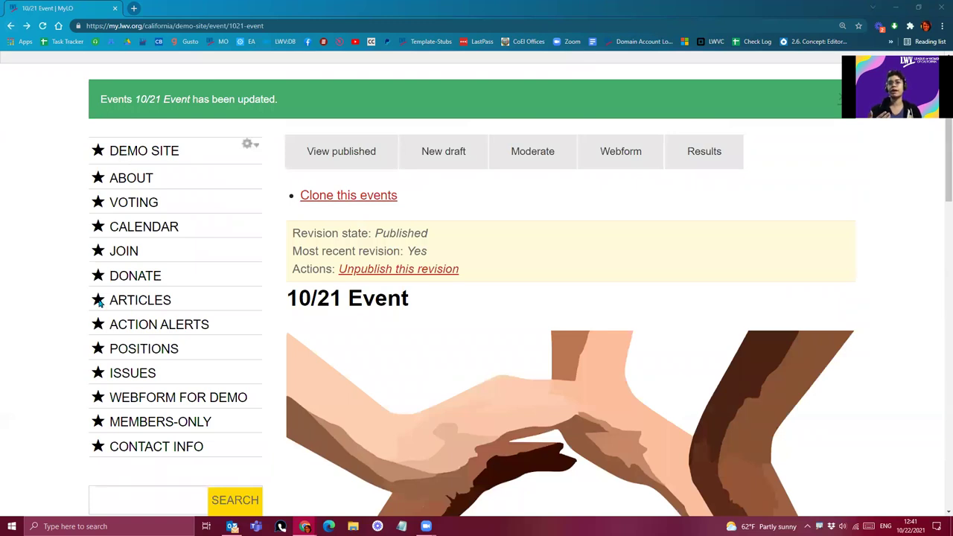
{"action": "left_click", "coordinate": [136, 301]}
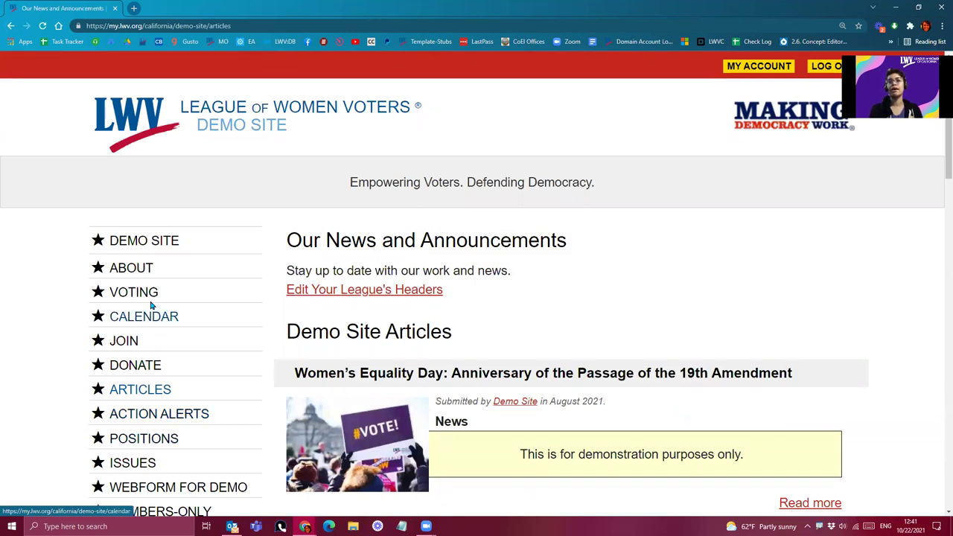
Go to the Demo Site home page, look over its content, and start a new draft of it.
{"action": "left_click", "coordinate": [148, 246]}
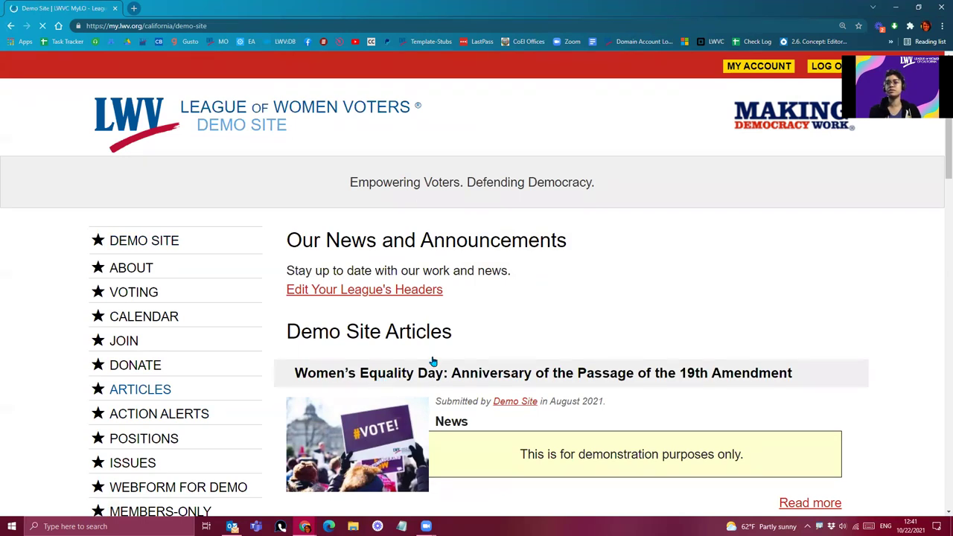
{"action": "scroll", "coordinate": [437, 364], "scroll_direction": "down", "scroll_amount": 2}
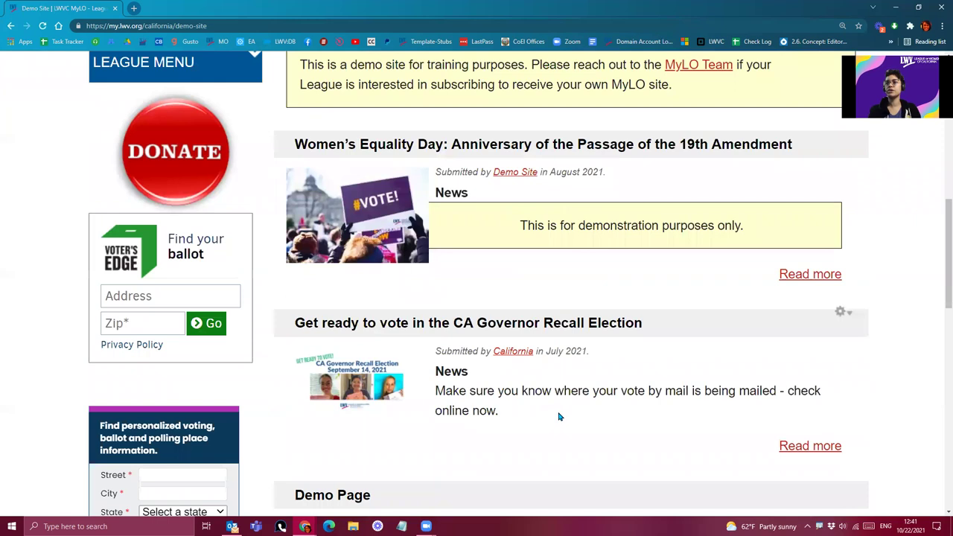
{"action": "scroll", "coordinate": [560, 417], "scroll_direction": "up", "scroll_amount": 3}
{"action": "scroll", "coordinate": [549, 313], "scroll_direction": "up", "scroll_amount": 2}
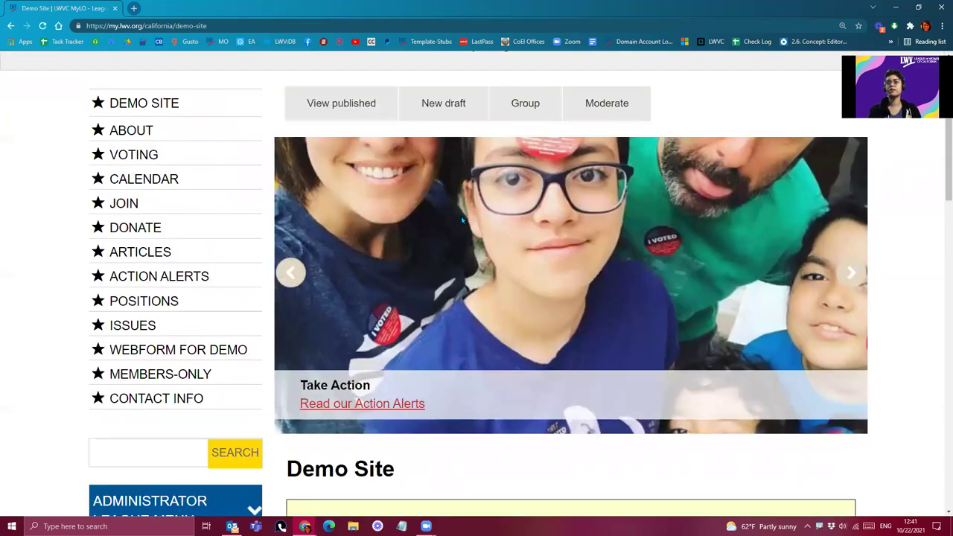
{"action": "scroll", "coordinate": [447, 203], "scroll_direction": "up", "scroll_amount": 1}
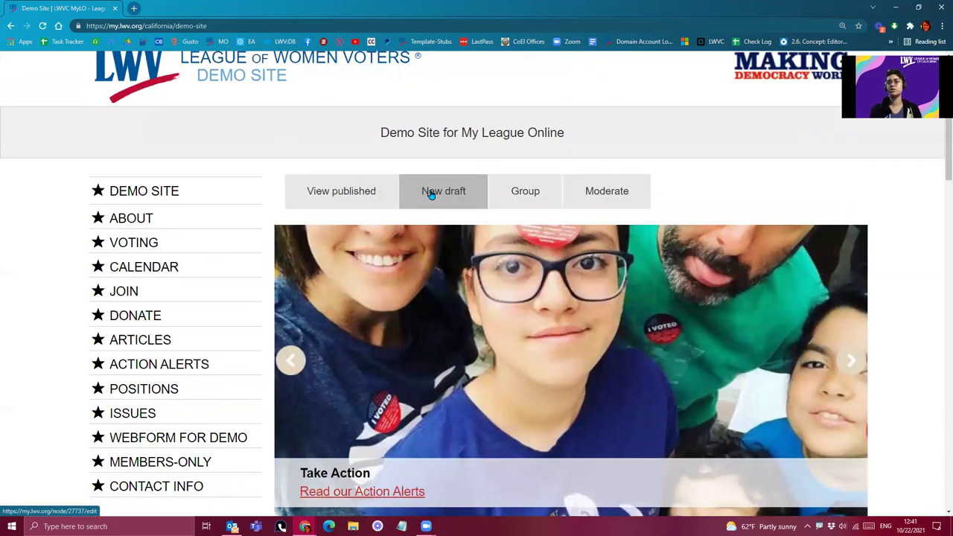
{"action": "left_click", "coordinate": [431, 193]}
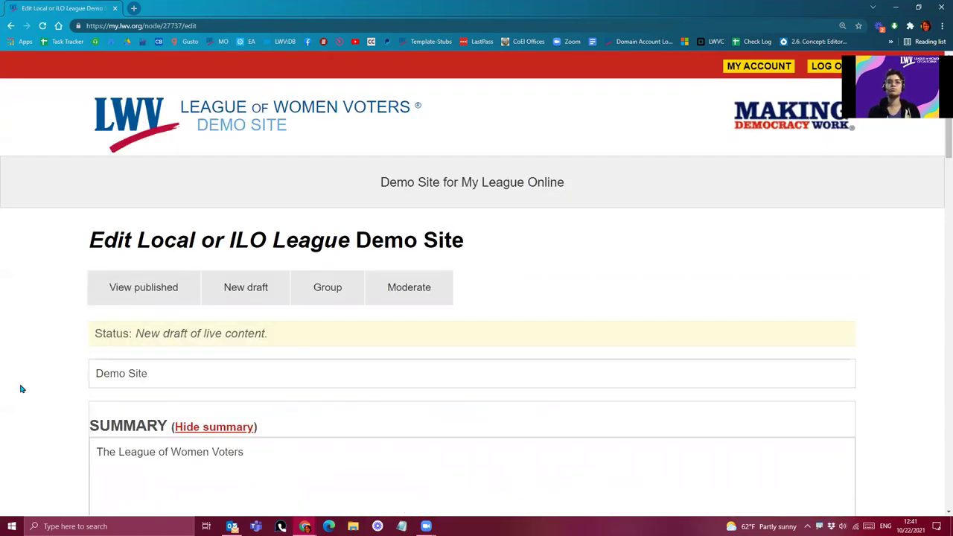
Expand the Subscriptions section in the Demo Site draft to show its action alert, article, events and position subscriptions.
{"action": "scroll", "coordinate": [43, 364], "scroll_direction": "down", "scroll_amount": 2}
{"action": "scroll", "coordinate": [48, 367], "scroll_direction": "down", "scroll_amount": 1}
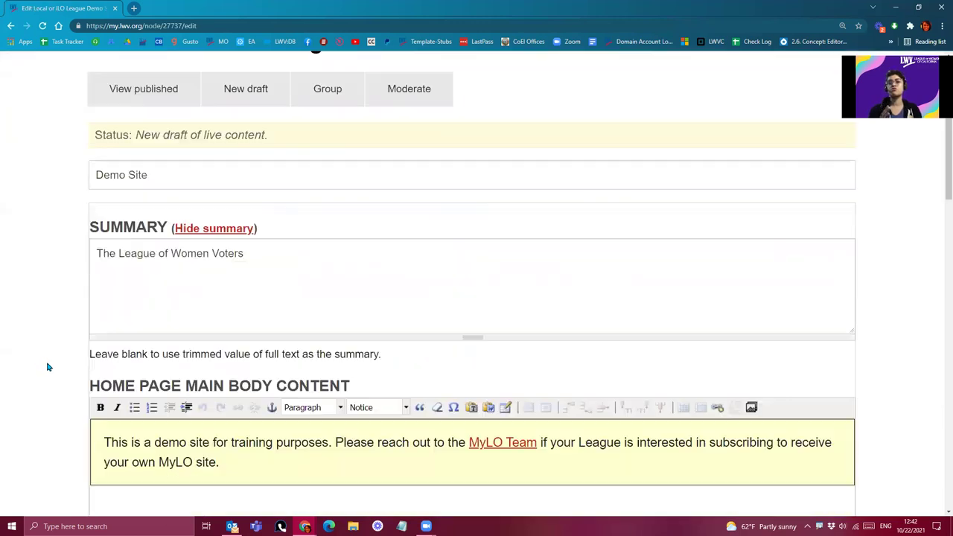
{"action": "scroll", "coordinate": [50, 370], "scroll_direction": "down", "scroll_amount": 3}
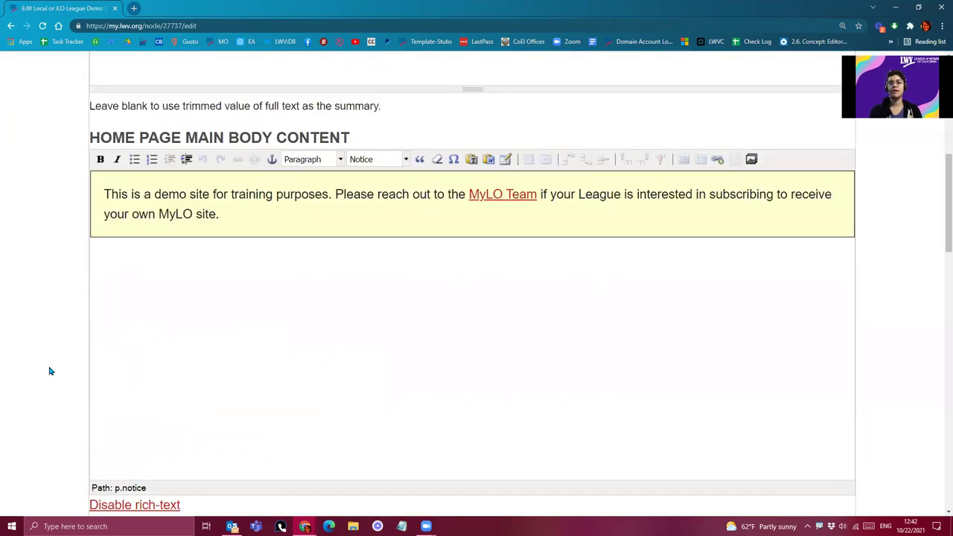
{"action": "scroll", "coordinate": [54, 331], "scroll_direction": "down", "scroll_amount": 3}
{"action": "scroll", "coordinate": [54, 331], "scroll_direction": "down", "scroll_amount": 3}
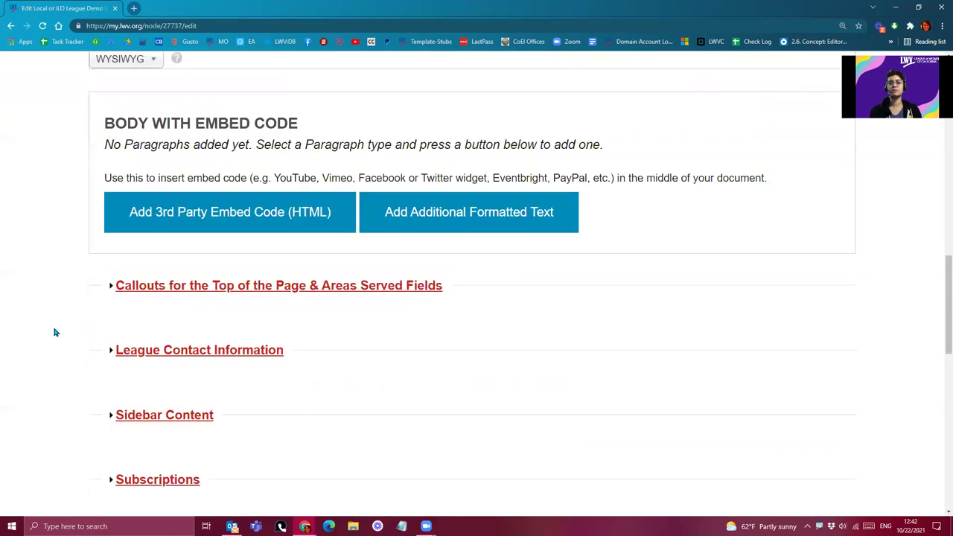
{"action": "scroll", "coordinate": [160, 358], "scroll_direction": "down", "scroll_amount": 2}
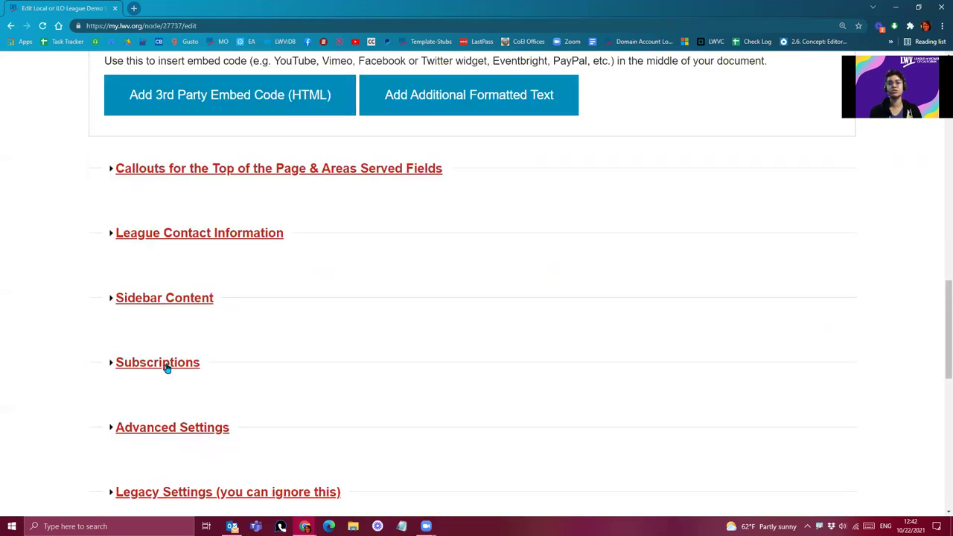
{"action": "left_click", "coordinate": [157, 365]}
{"action": "scroll", "coordinate": [161, 368], "scroll_direction": "down", "scroll_amount": 3}
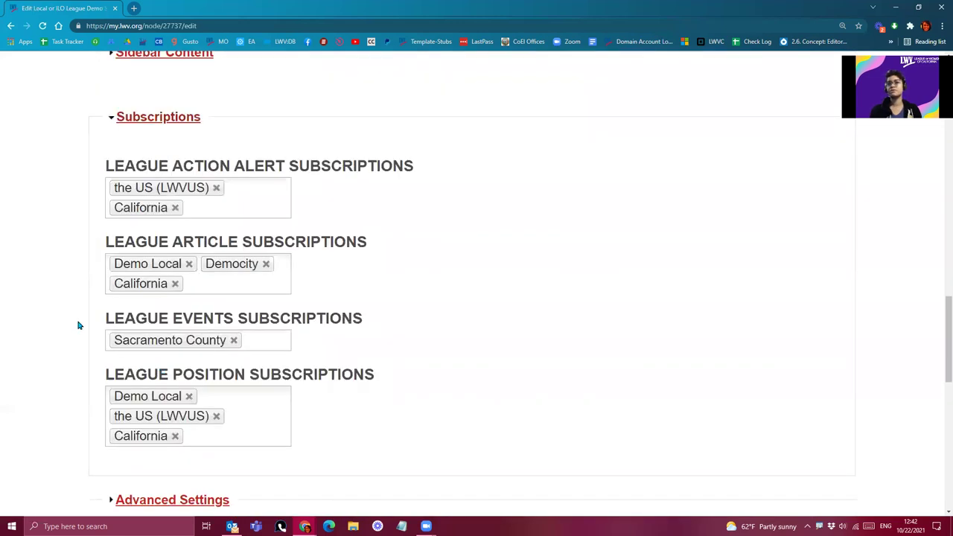
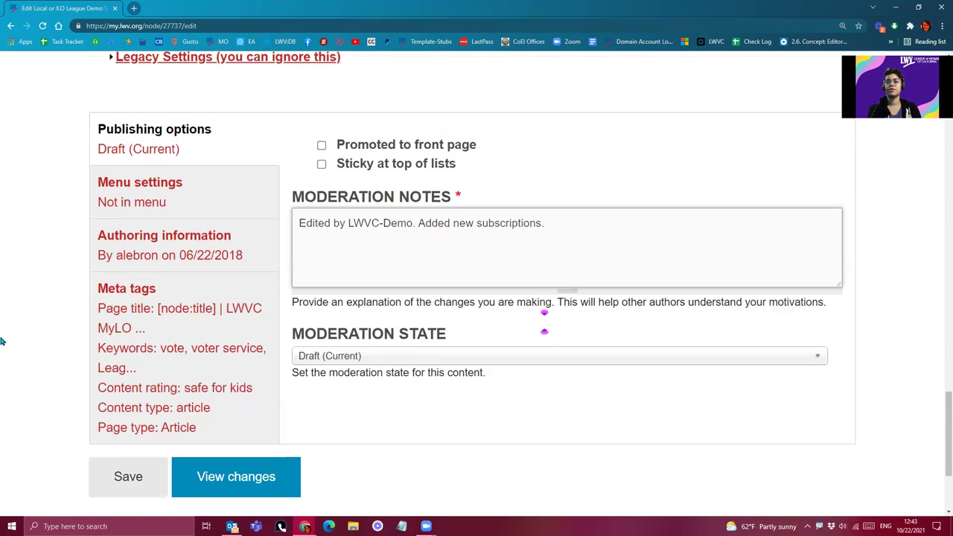
Set the Demo Site draft's moderation state to Published and save it.
{"action": "left_click", "coordinate": [374, 359]}
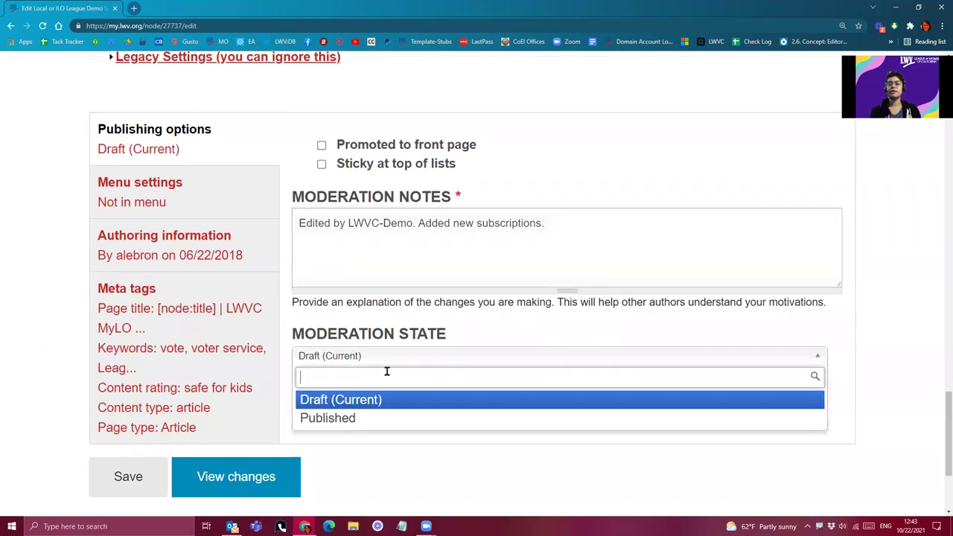
{"action": "left_click", "coordinate": [399, 431]}
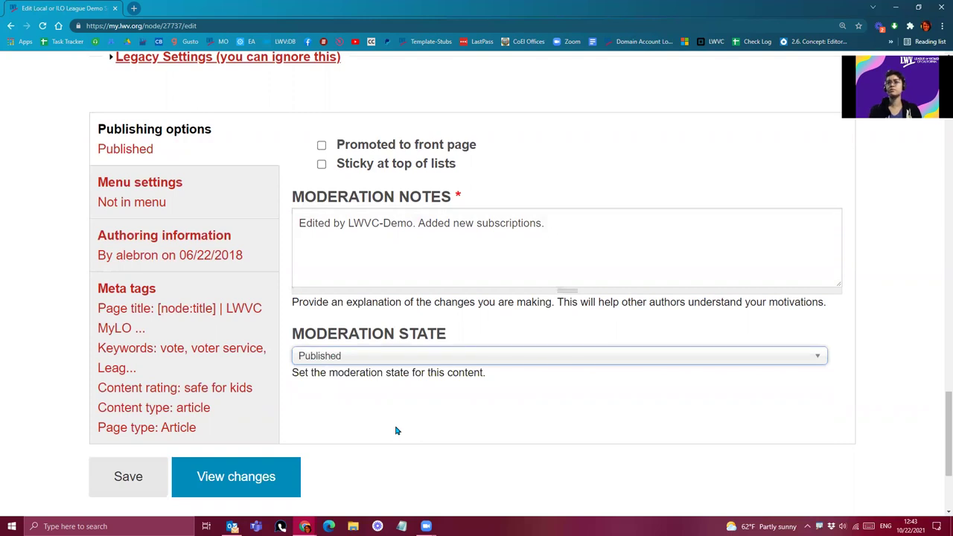
{"action": "left_click", "coordinate": [109, 491]}
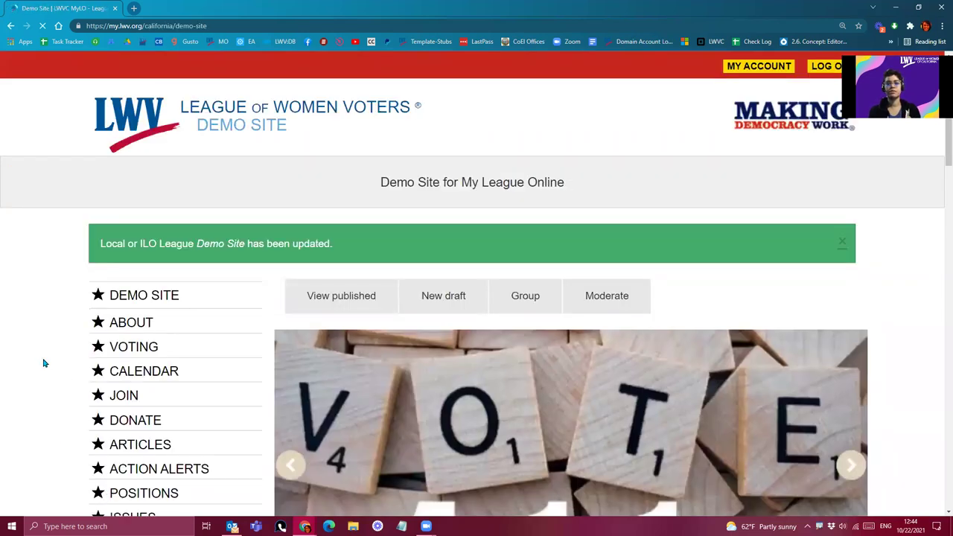
Open the Demo Site's Action Alerts page and look through its subscribed action alerts.
{"action": "scroll", "coordinate": [42, 363], "scroll_direction": "down", "scroll_amount": 2}
{"action": "scroll", "coordinate": [154, 225], "scroll_direction": "down", "scroll_amount": 1}
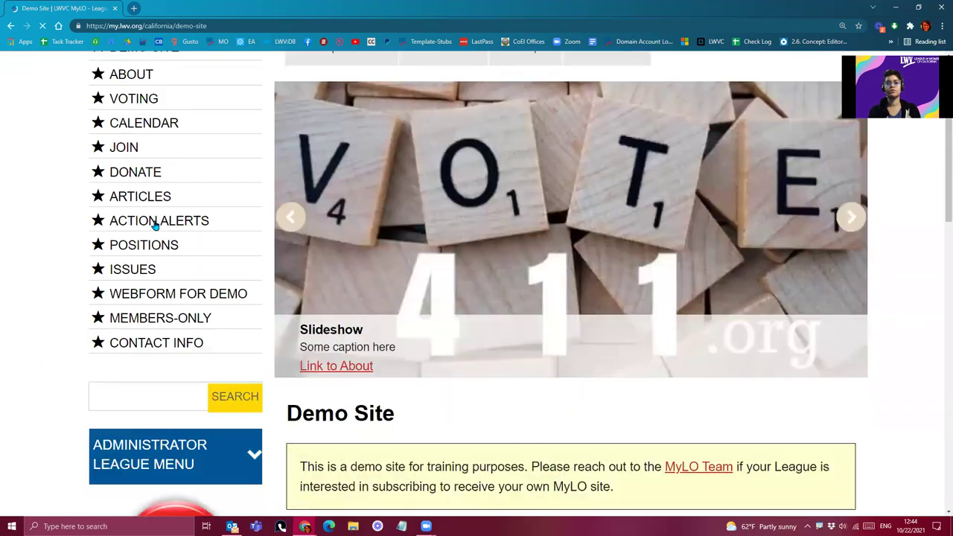
{"action": "left_click", "coordinate": [157, 223]}
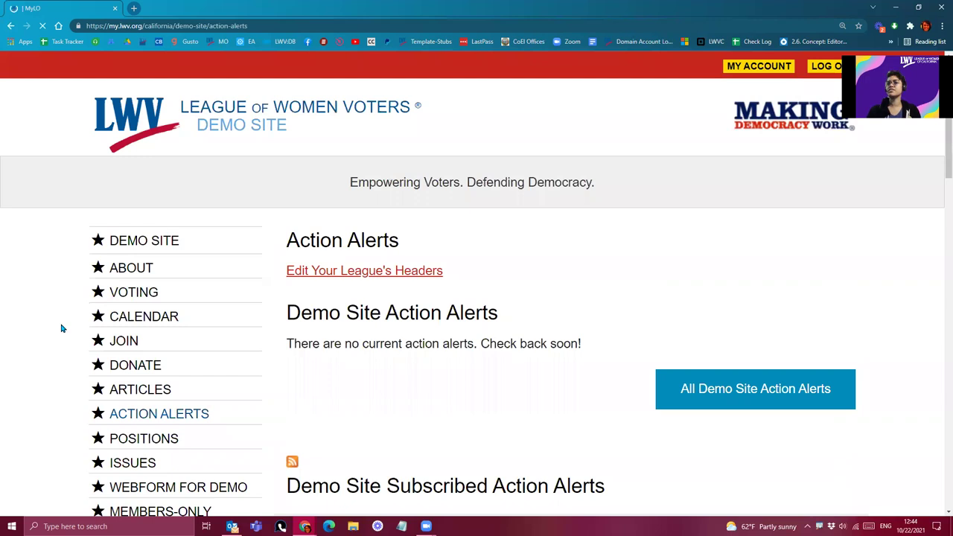
{"action": "scroll", "coordinate": [59, 329], "scroll_direction": "down", "scroll_amount": 2}
{"action": "scroll", "coordinate": [193, 325], "scroll_direction": "down", "scroll_amount": 6}
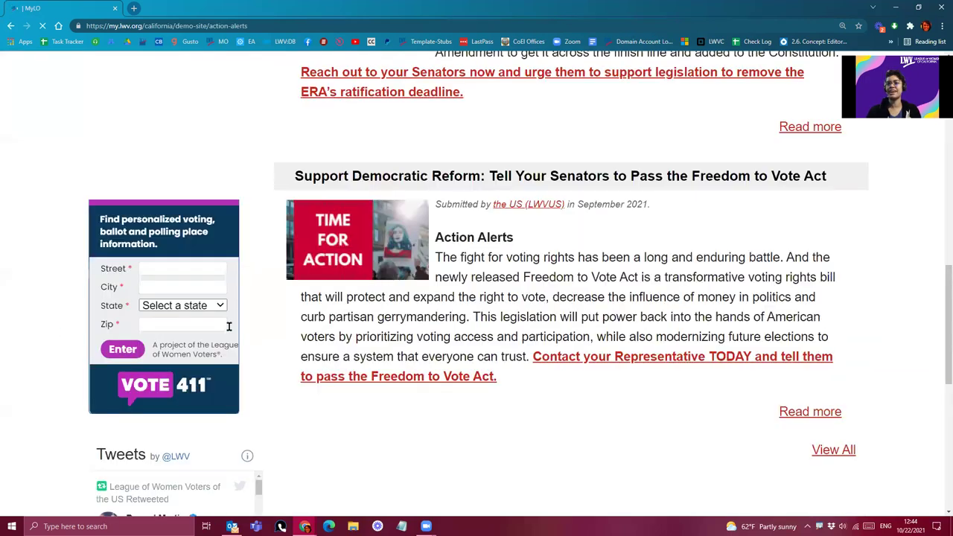
{"action": "scroll", "coordinate": [463, 400], "scroll_direction": "down", "scroll_amount": 1}
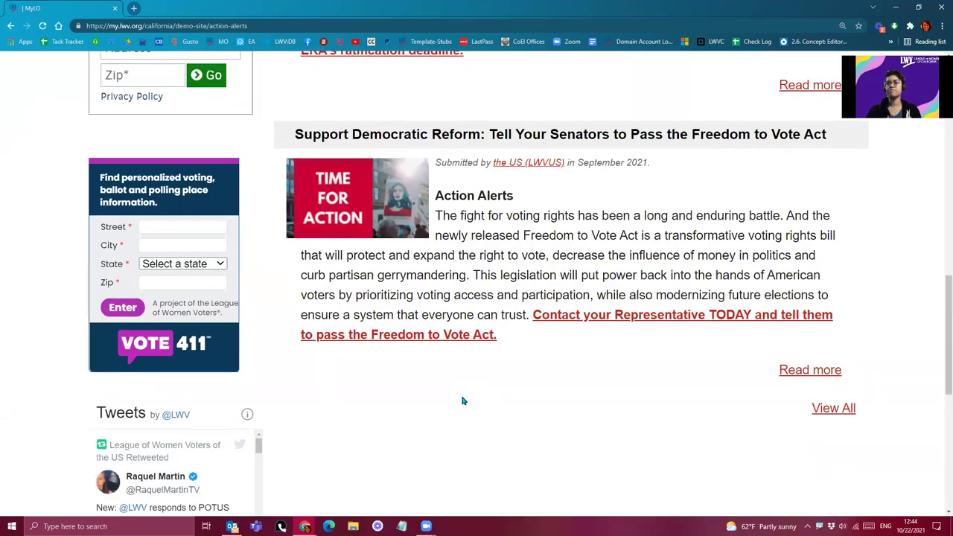
{"action": "scroll", "coordinate": [480, 406], "scroll_direction": "up", "scroll_amount": 3}
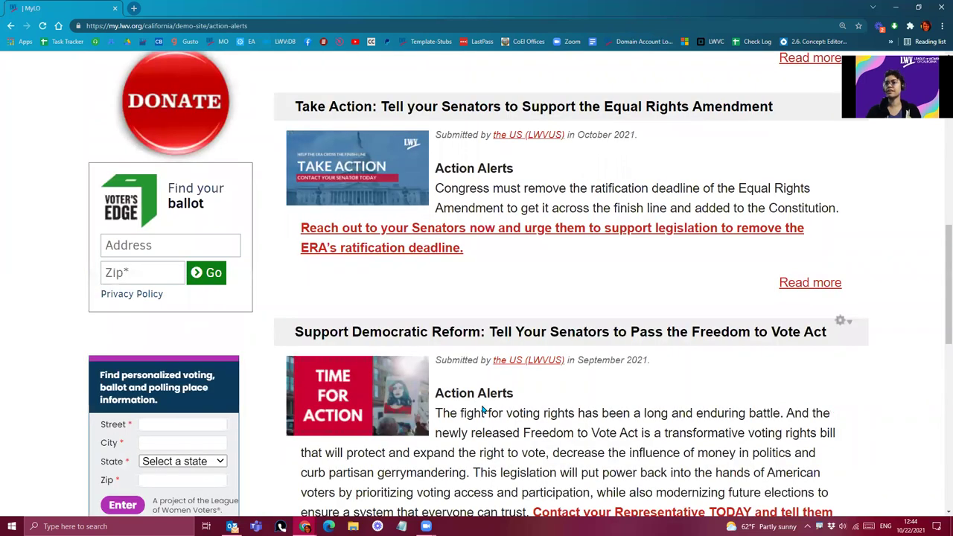
{"action": "scroll", "coordinate": [485, 419], "scroll_direction": "up", "scroll_amount": 5}
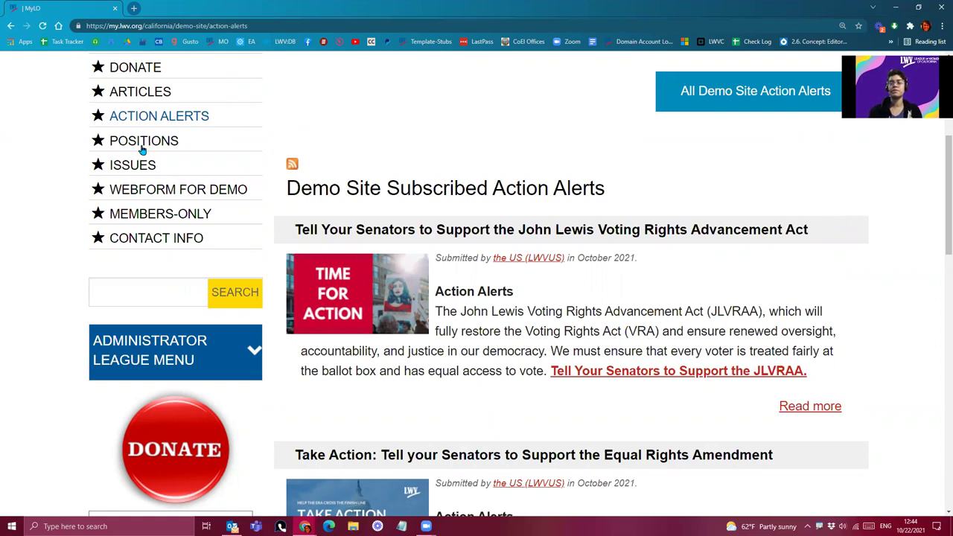
Open the Demo Site's Positions page and look through the subscribed positions and which Leagues submitted them.
{"action": "left_click", "coordinate": [165, 143]}
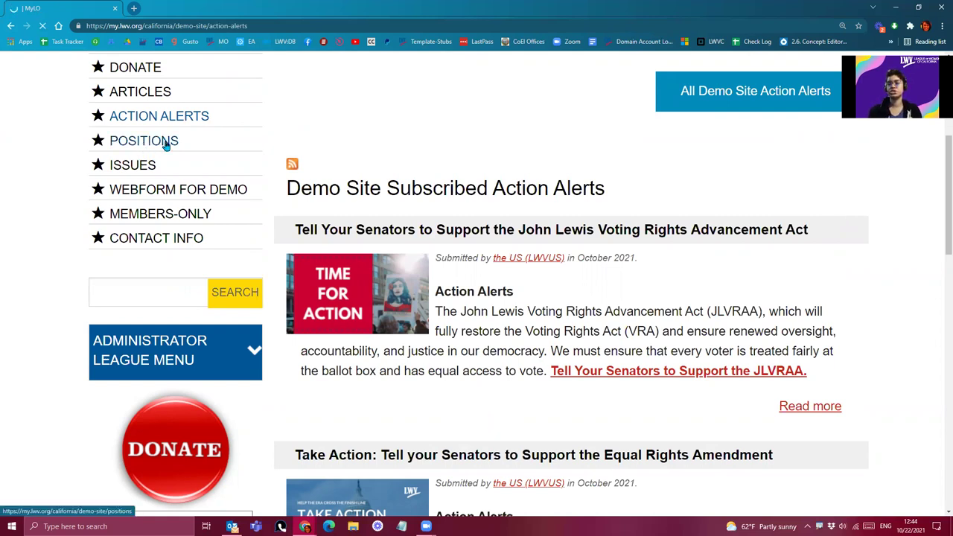
{"action": "scroll", "coordinate": [489, 376], "scroll_direction": "down", "scroll_amount": 9}
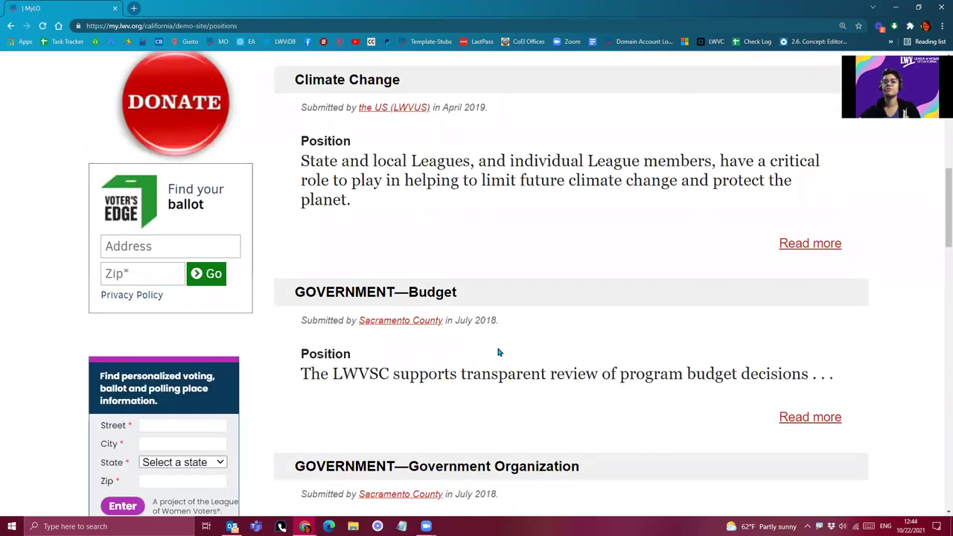
{"action": "scroll", "coordinate": [510, 346], "scroll_direction": "down", "scroll_amount": 1}
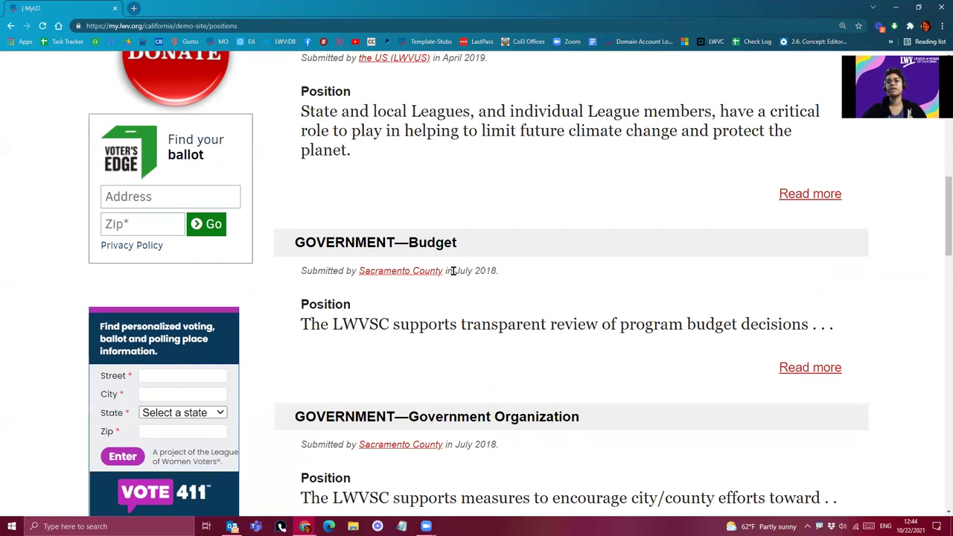
{"action": "scroll", "coordinate": [501, 286], "scroll_direction": "down", "scroll_amount": 1}
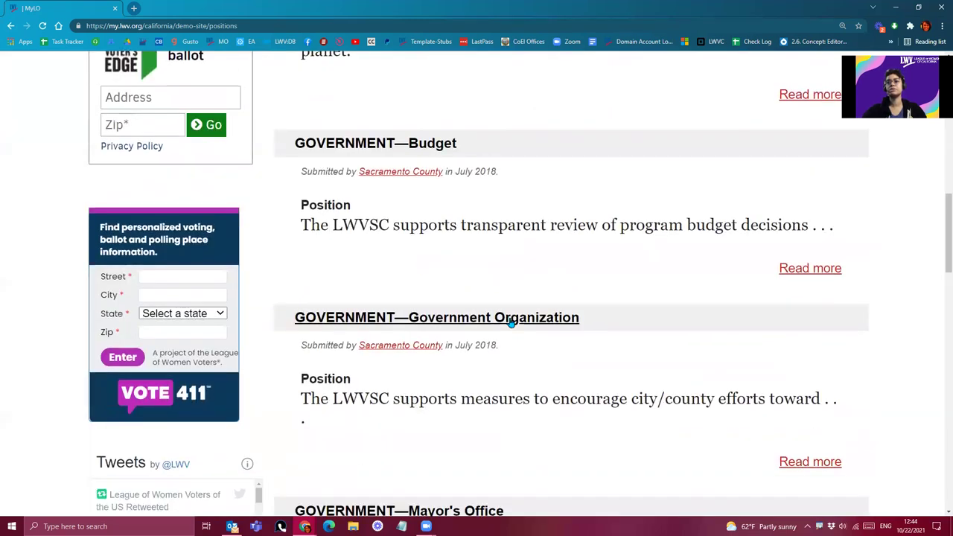
{"action": "scroll", "coordinate": [506, 320], "scroll_direction": "down", "scroll_amount": 3}
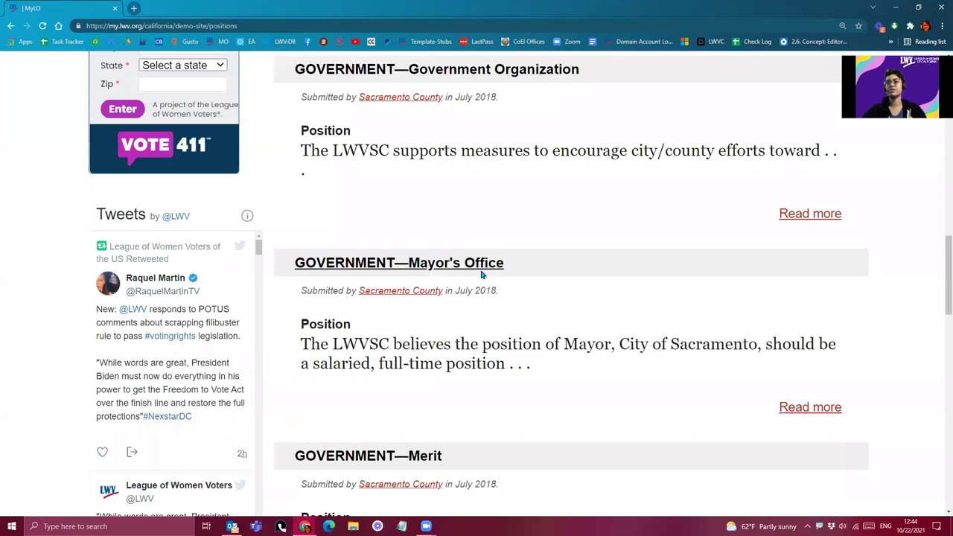
Read further through the Sacramento County government positions on the Demo Site's Positions page and return to the page's introduction.
{"action": "scroll", "coordinate": [436, 306], "scroll_direction": "down", "scroll_amount": 2}
{"action": "scroll", "coordinate": [436, 312], "scroll_direction": "down", "scroll_amount": 2}
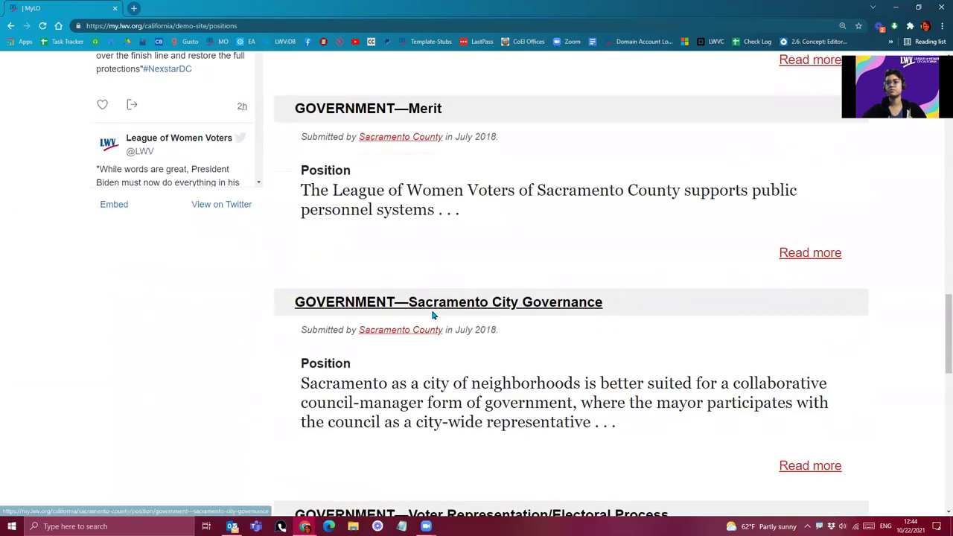
{"action": "scroll", "coordinate": [429, 311], "scroll_direction": "up", "scroll_amount": 3}
{"action": "scroll", "coordinate": [383, 327], "scroll_direction": "up", "scroll_amount": 10}
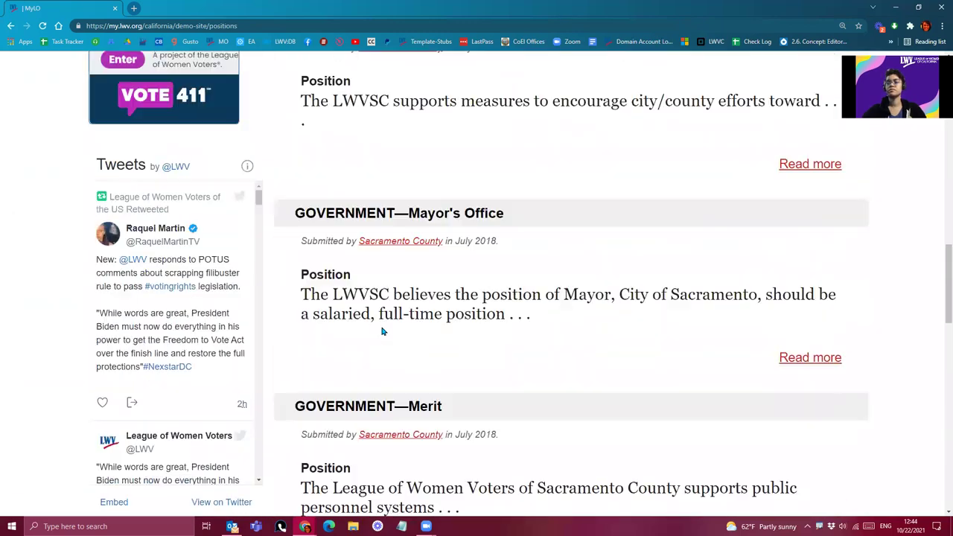
{"action": "scroll", "coordinate": [376, 332], "scroll_direction": "up", "scroll_amount": 5}
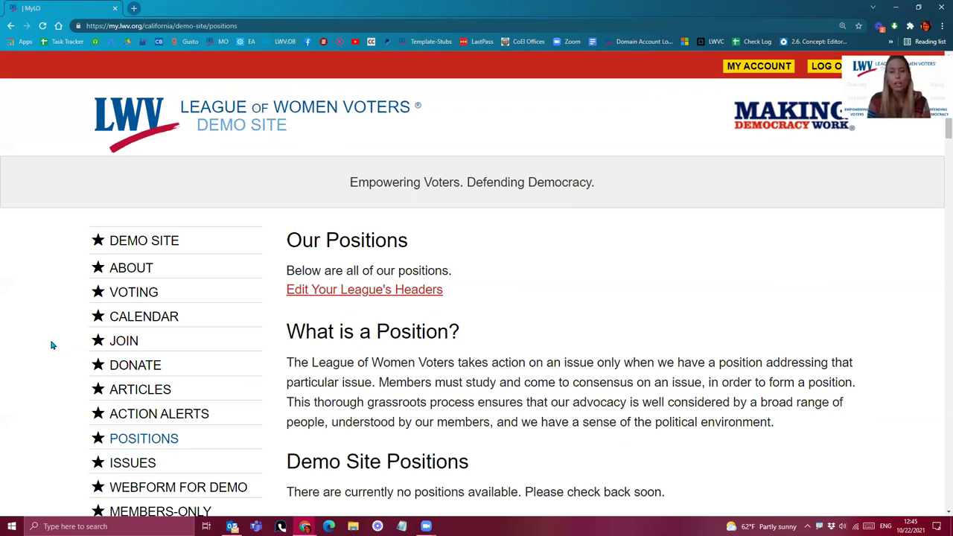
Open the Demo Site's Members-Only page and view its introduction, events and content sections.
{"action": "scroll", "coordinate": [53, 344], "scroll_direction": "down", "scroll_amount": 1}
{"action": "left_click", "coordinate": [150, 415]}
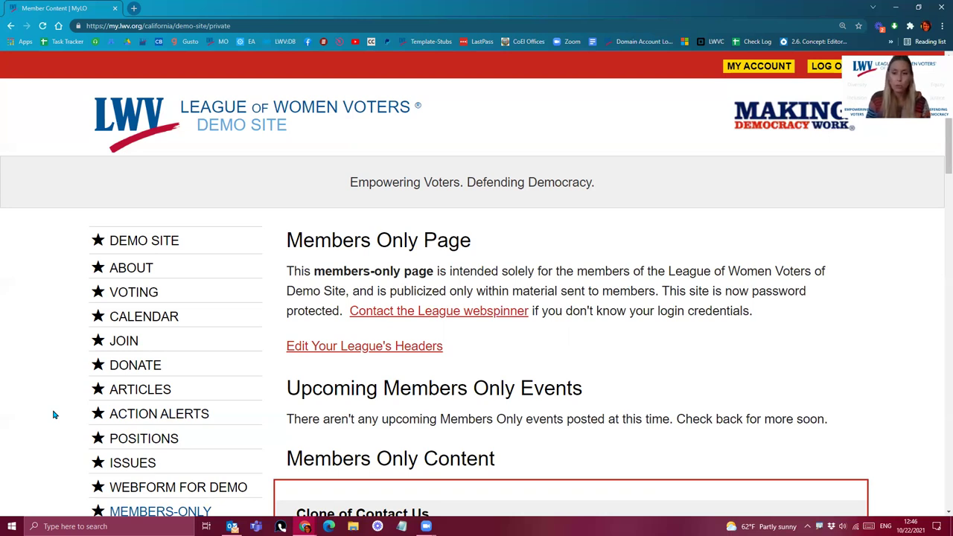
{"action": "scroll", "coordinate": [71, 373], "scroll_direction": "down", "scroll_amount": 1}
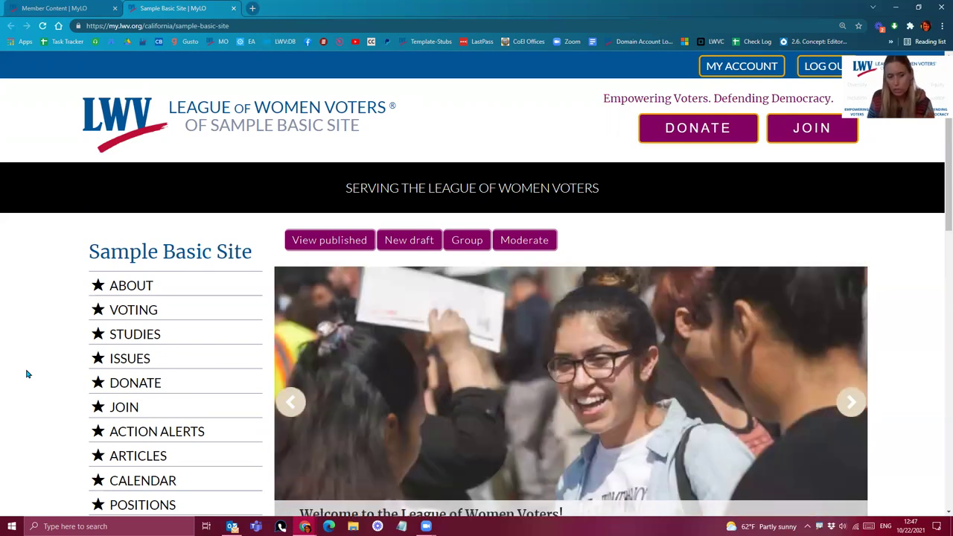
Examine the Sample Basic Site home page, including its site menu, image slideshow, welcome text and social media links.
{"action": "scroll", "coordinate": [26, 374], "scroll_direction": "down", "scroll_amount": 1}
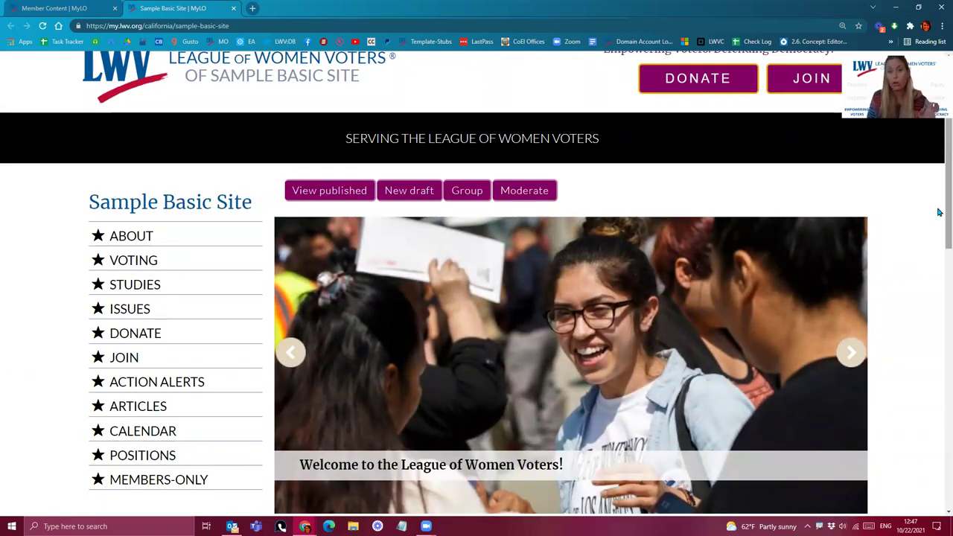
{"action": "scroll", "coordinate": [940, 212], "scroll_direction": "up", "scroll_amount": 1}
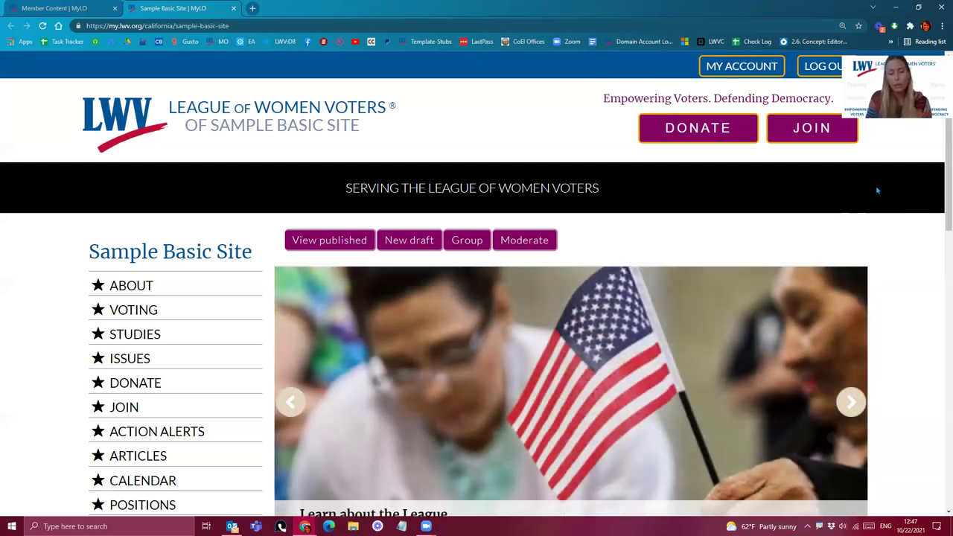
{"action": "scroll", "coordinate": [877, 195], "scroll_direction": "down", "scroll_amount": 1}
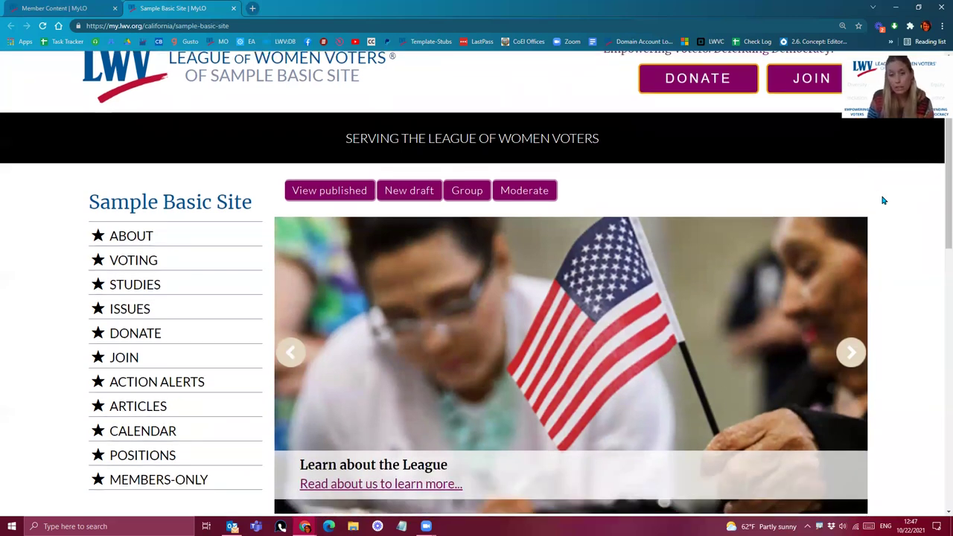
{"action": "scroll", "coordinate": [938, 221], "scroll_direction": "down", "scroll_amount": 1}
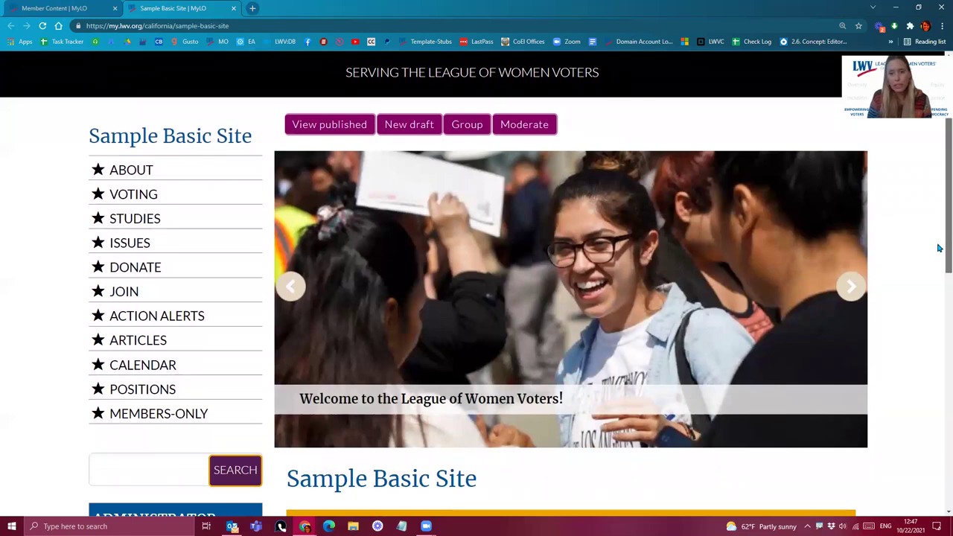
{"action": "scroll", "coordinate": [939, 247], "scroll_direction": "down", "scroll_amount": 3}
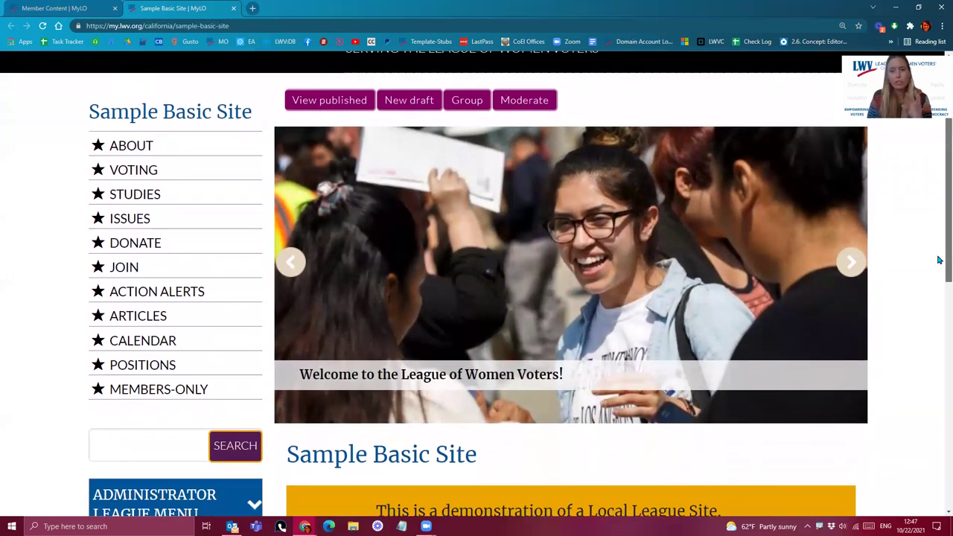
{"action": "scroll", "coordinate": [939, 315], "scroll_direction": "down", "scroll_amount": 2}
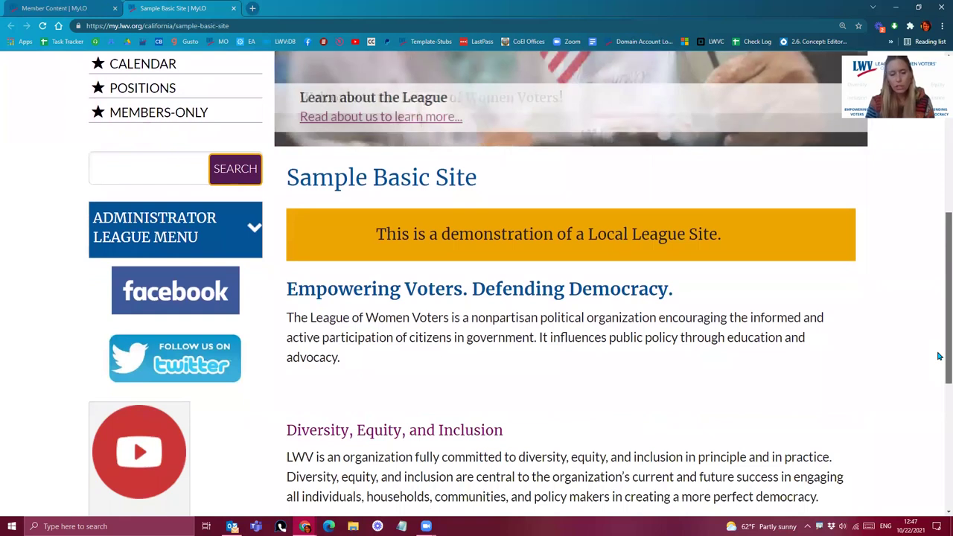
{"action": "scroll", "coordinate": [939, 345], "scroll_direction": "down", "scroll_amount": 2}
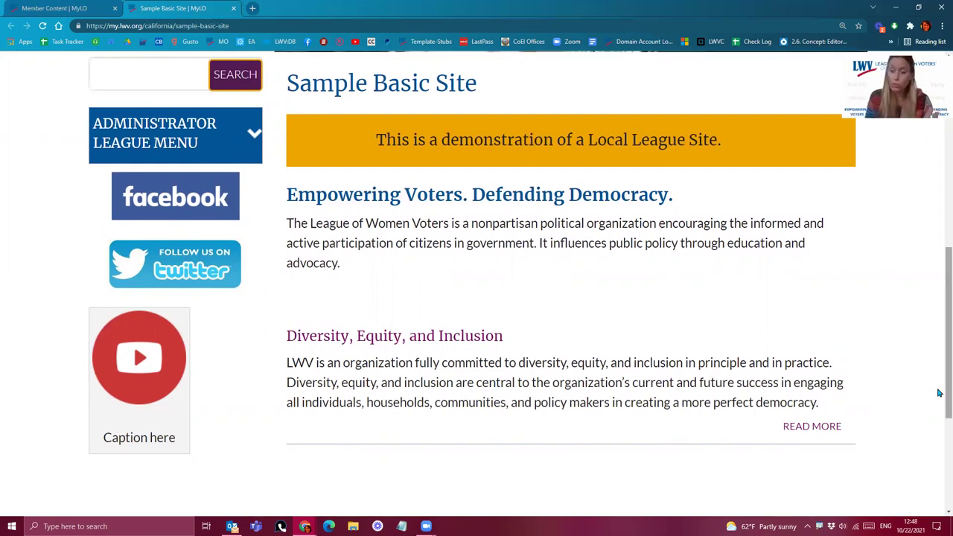
{"action": "scroll", "coordinate": [939, 392], "scroll_direction": "up", "scroll_amount": 1}
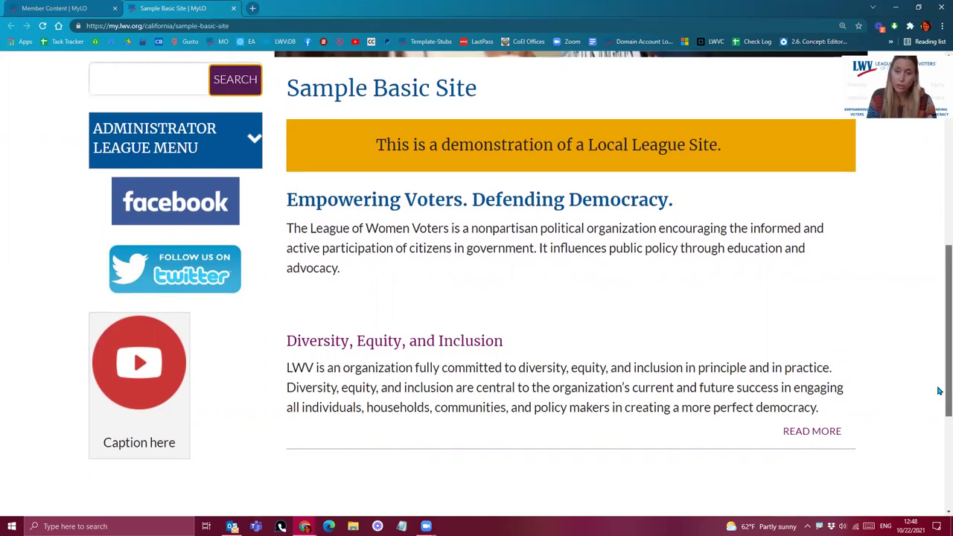
{"action": "left_click_drag", "start_coordinate": [939, 389], "coordinate": [938, 255]}
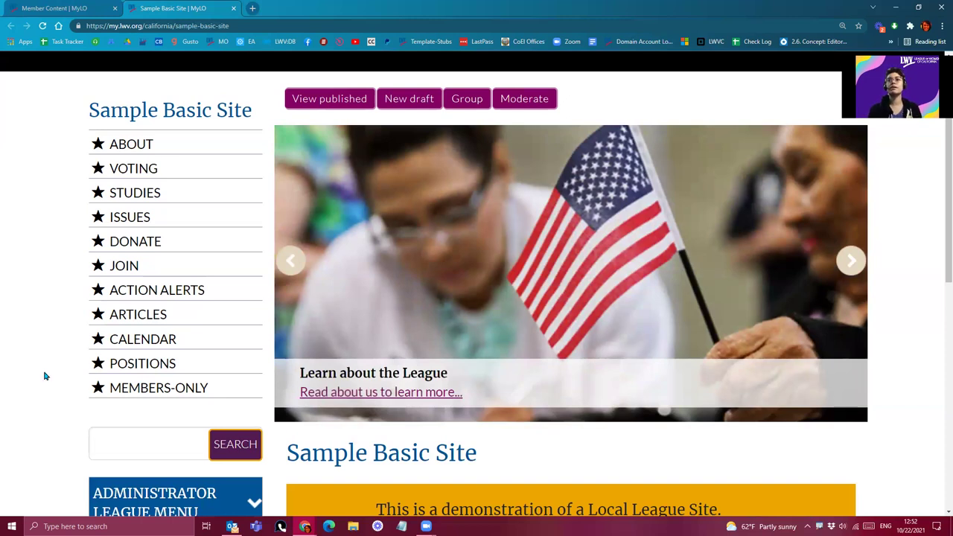
{"action": "scroll", "coordinate": [42, 376], "scroll_direction": "up", "scroll_amount": 1}
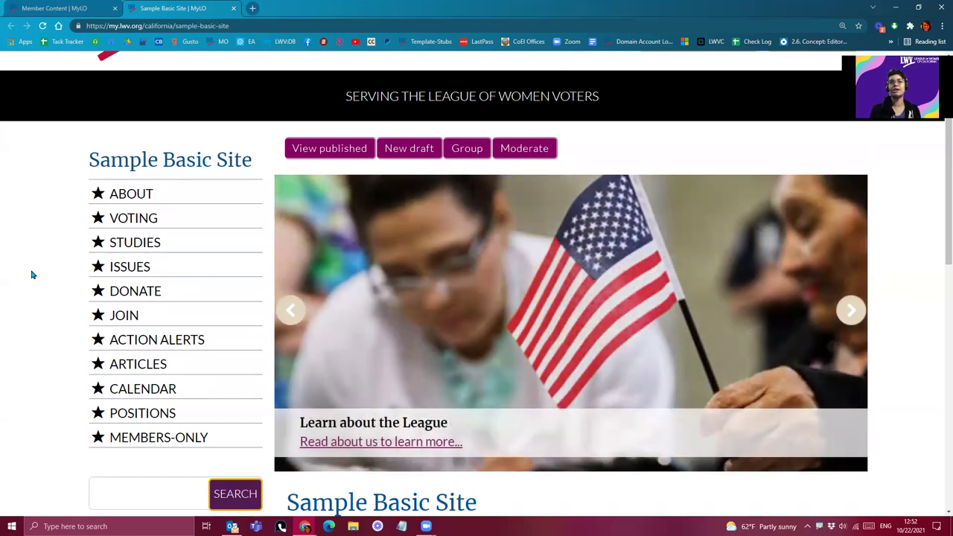
Go to lwvlosangeles.org in the Sample Basic Site's tab to show the Greater Los Angeles League's home page.
{"action": "left_click", "coordinate": [223, 25]}
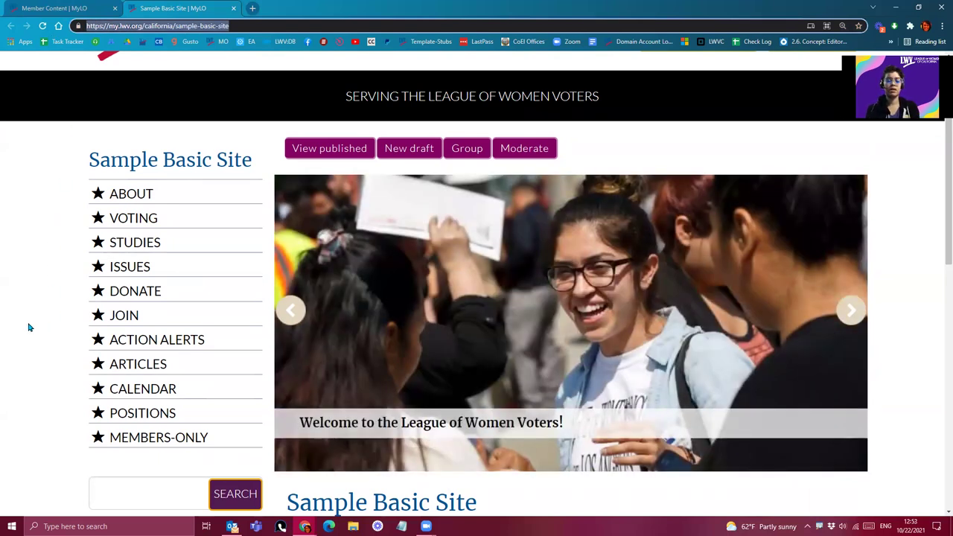
{"action": "type", "text": "lwvlos"}
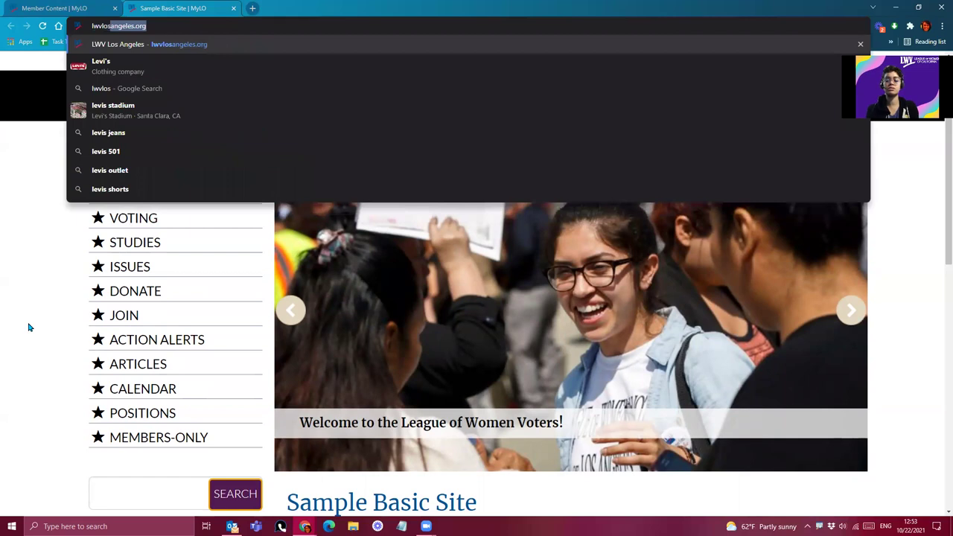
{"action": "key", "text": "BackSpace"}
{"action": "key", "text": "BackSpace"}
{"action": "key", "text": "BackSpace"}
{"action": "key", "text": "BackSpace"}
{"action": "key", "text": "BackSpace"}
{"action": "key", "text": "BackSpace"}
{"action": "type", "text": "evi"}
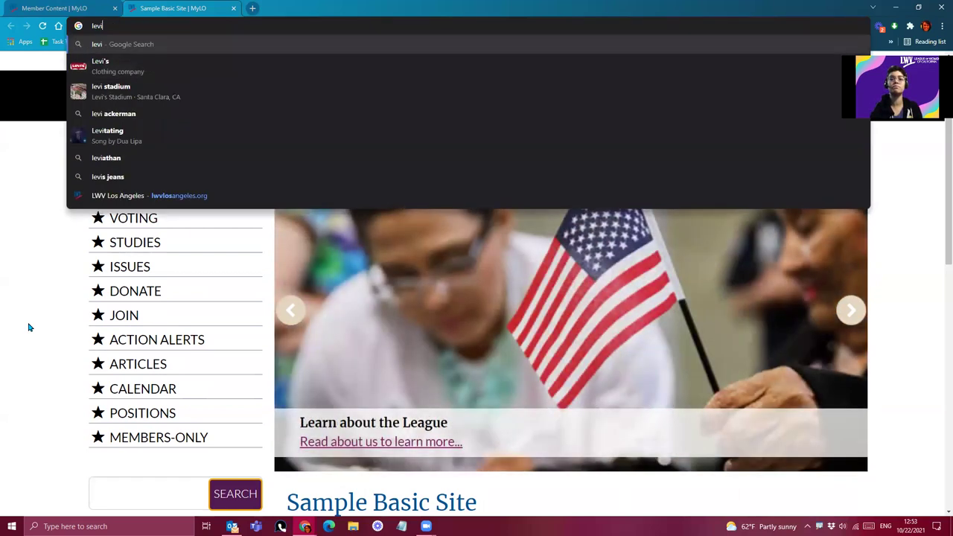
{"action": "key", "text": "BackSpace"}
{"action": "key", "text": "BackSpace"}
{"action": "key", "text": "BackSpace"}
{"action": "type", "text": "w"}
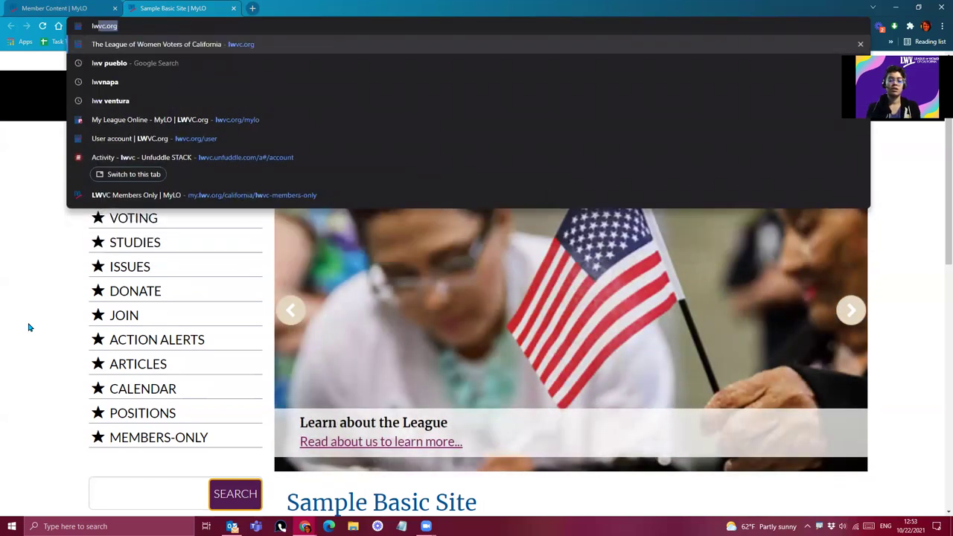
{"action": "type", "text": "vlo"}
{"action": "key", "text": "Right"}
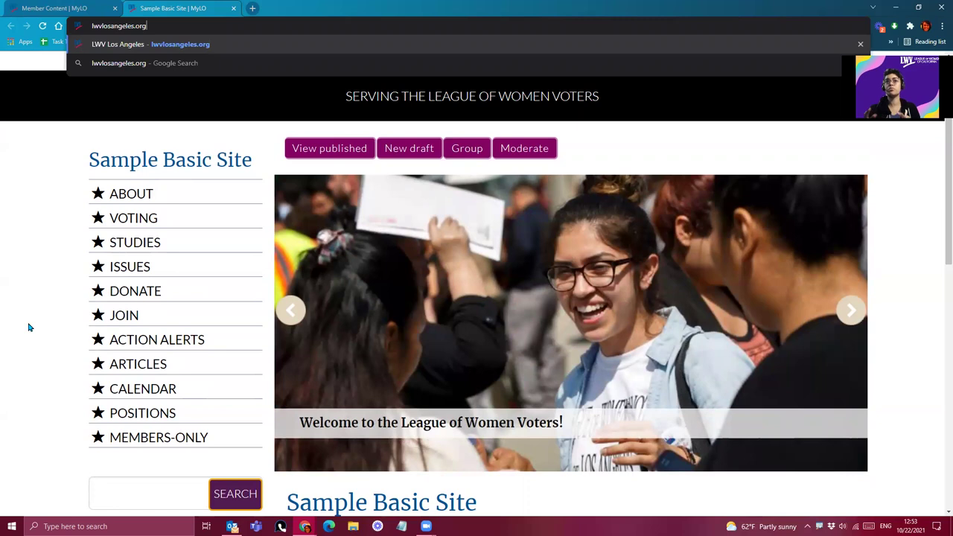
{"action": "key", "text": "Return"}
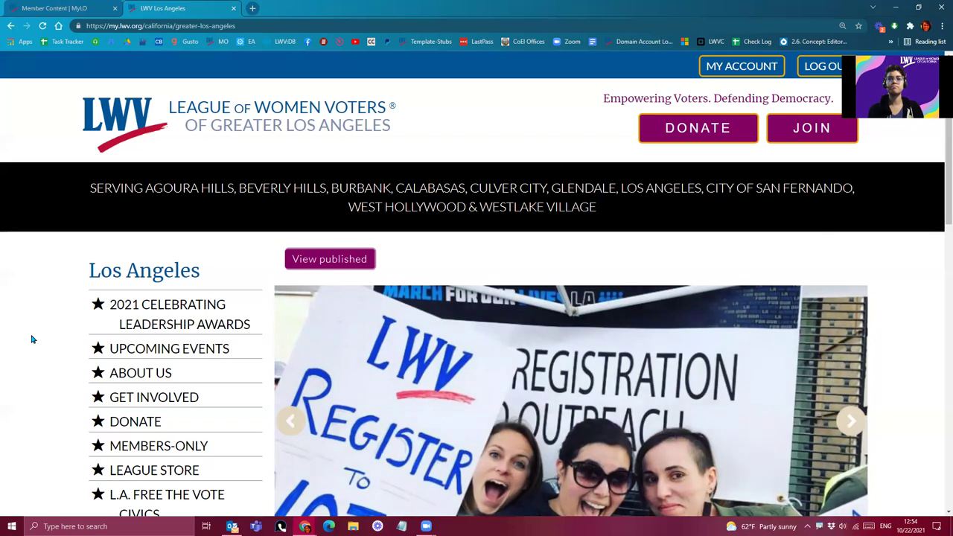
Open the Los Angeles League's Members-Only page and close that tab to return to the Demo Site.
{"action": "scroll", "coordinate": [37, 343], "scroll_direction": "down", "scroll_amount": 1}
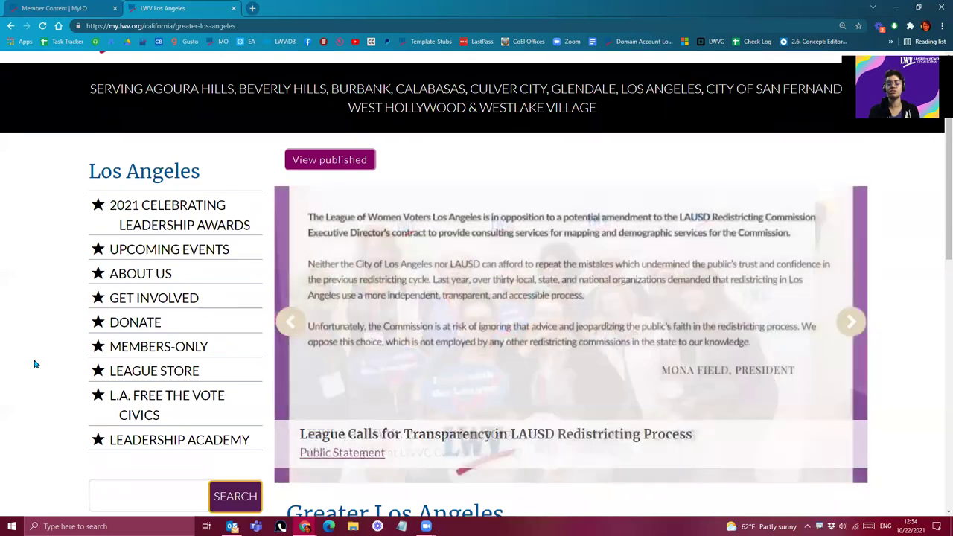
{"action": "left_click", "coordinate": [157, 346]}
{"action": "left_click", "coordinate": [234, 8]}
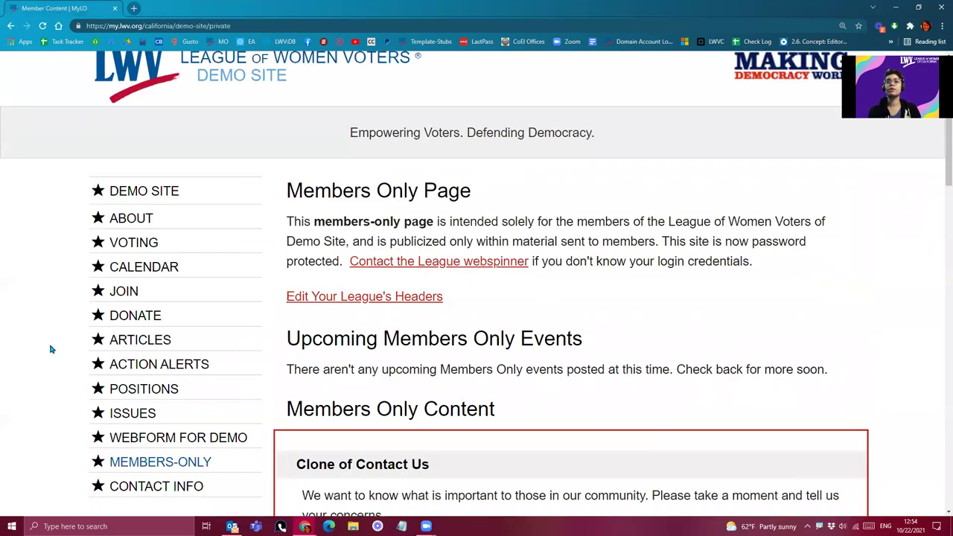
Open the Demo Site's Webform for Demo page and look through the fields of the Join/Renewal Membership Application Form.
{"action": "scroll", "coordinate": [53, 351], "scroll_direction": "down", "scroll_amount": 2}
{"action": "left_click", "coordinate": [182, 296]}
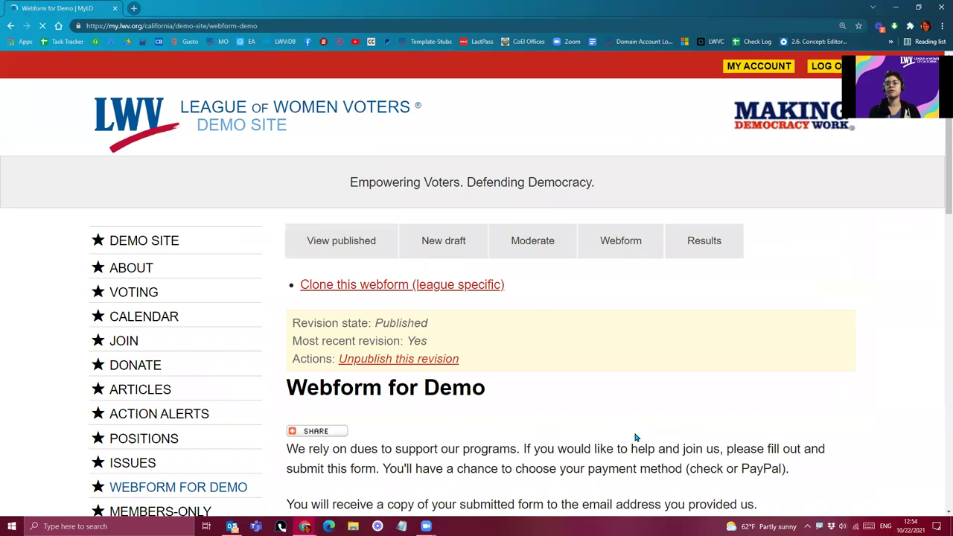
{"action": "scroll", "coordinate": [642, 434], "scroll_direction": "down", "scroll_amount": 3}
{"action": "scroll", "coordinate": [670, 413], "scroll_direction": "down", "scroll_amount": 1}
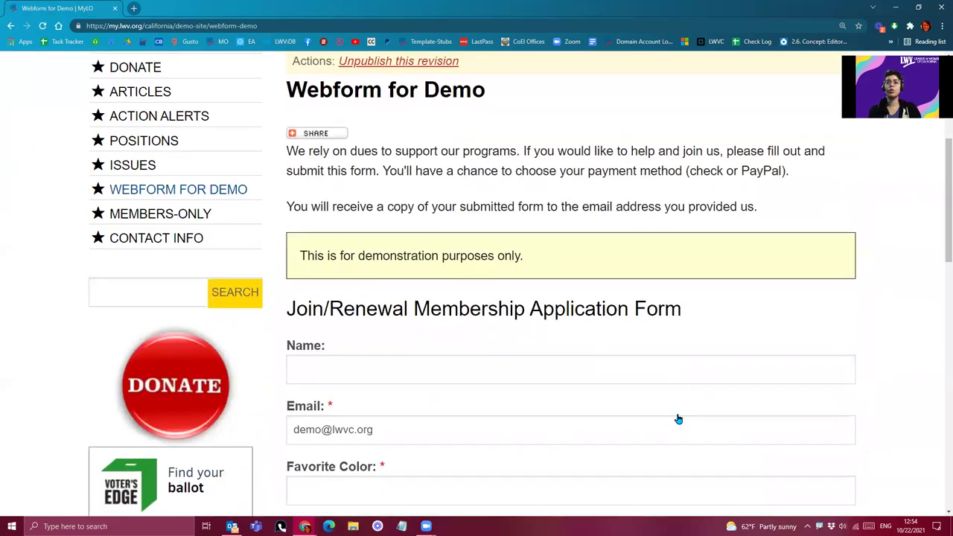
{"action": "scroll", "coordinate": [671, 417], "scroll_direction": "down", "scroll_amount": 1}
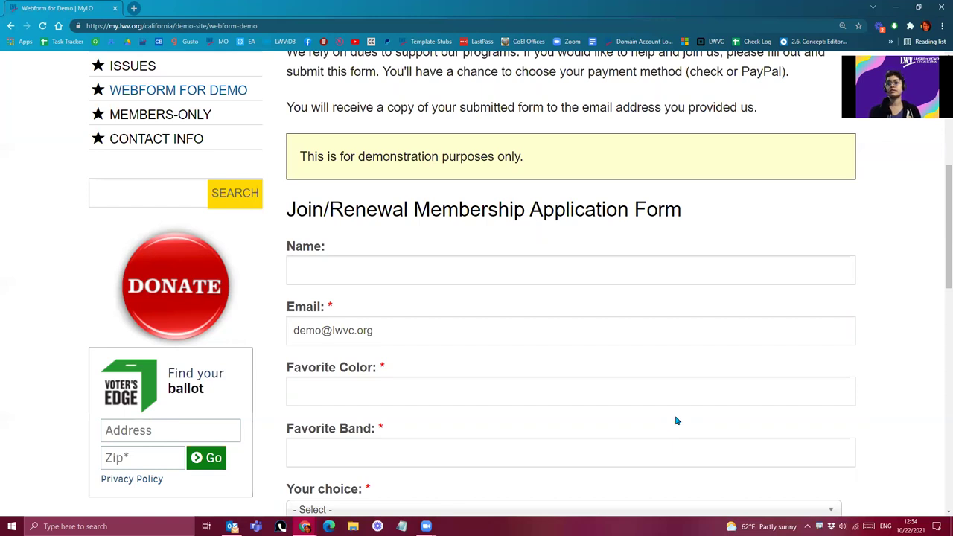
{"action": "scroll", "coordinate": [674, 429], "scroll_direction": "down", "scroll_amount": 2}
{"action": "scroll", "coordinate": [675, 450], "scroll_direction": "down", "scroll_amount": 1}
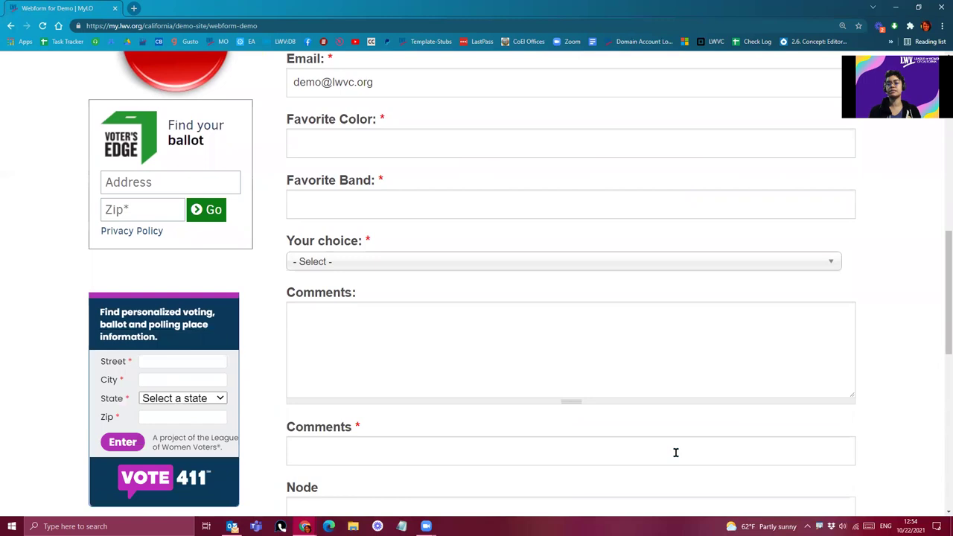
{"action": "scroll", "coordinate": [675, 454], "scroll_direction": "down", "scroll_amount": 2}
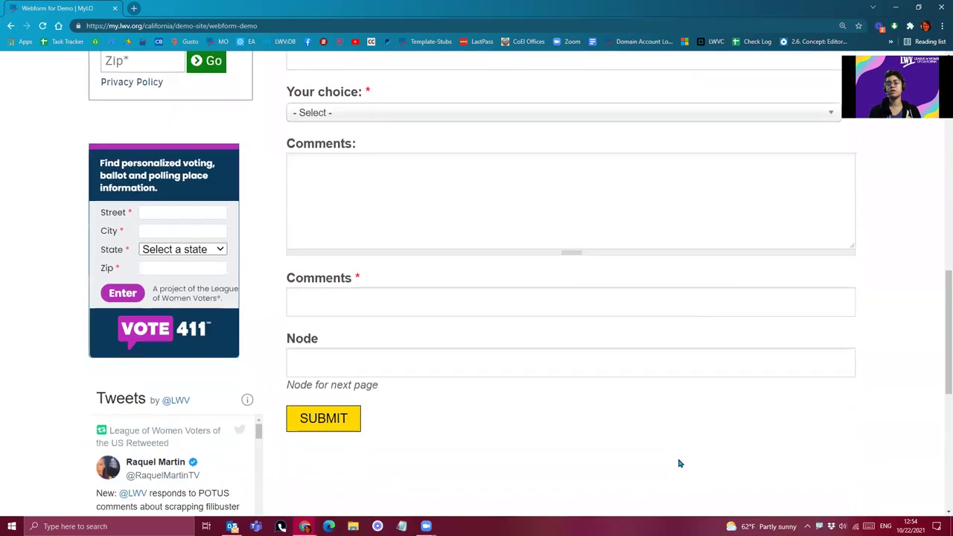
{"action": "scroll", "coordinate": [684, 464], "scroll_direction": "up", "scroll_amount": 6}
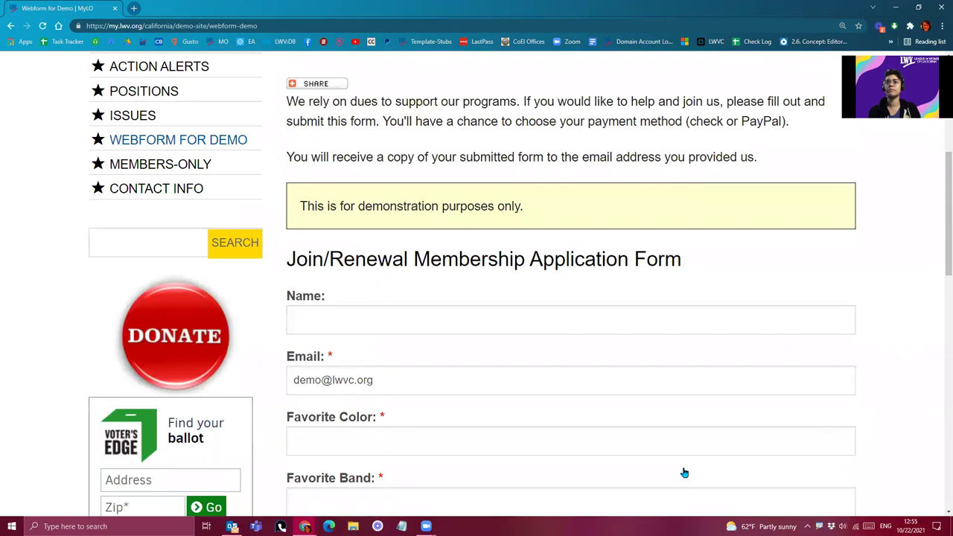
{"action": "scroll", "coordinate": [685, 471], "scroll_direction": "up", "scroll_amount": 2}
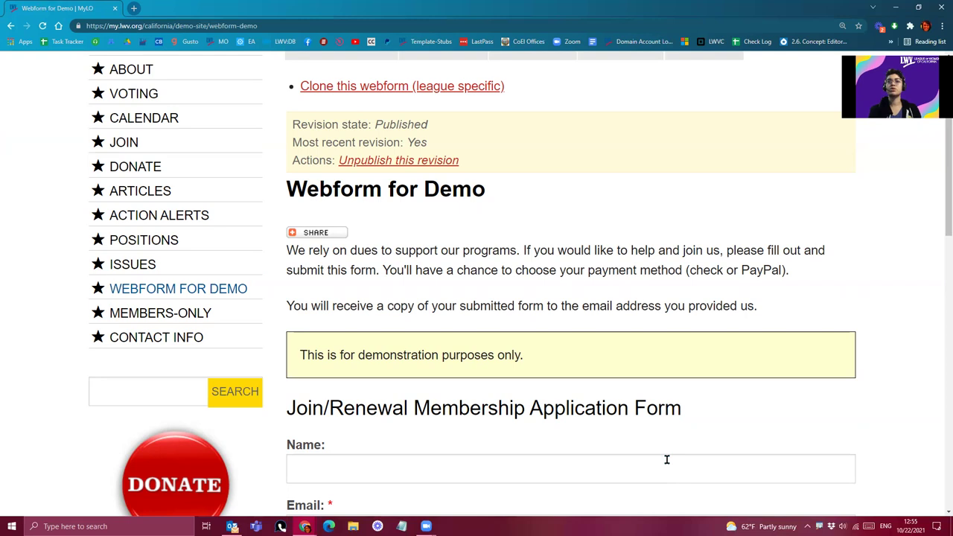
{"action": "scroll", "coordinate": [667, 459], "scroll_direction": "up", "scroll_amount": 2}
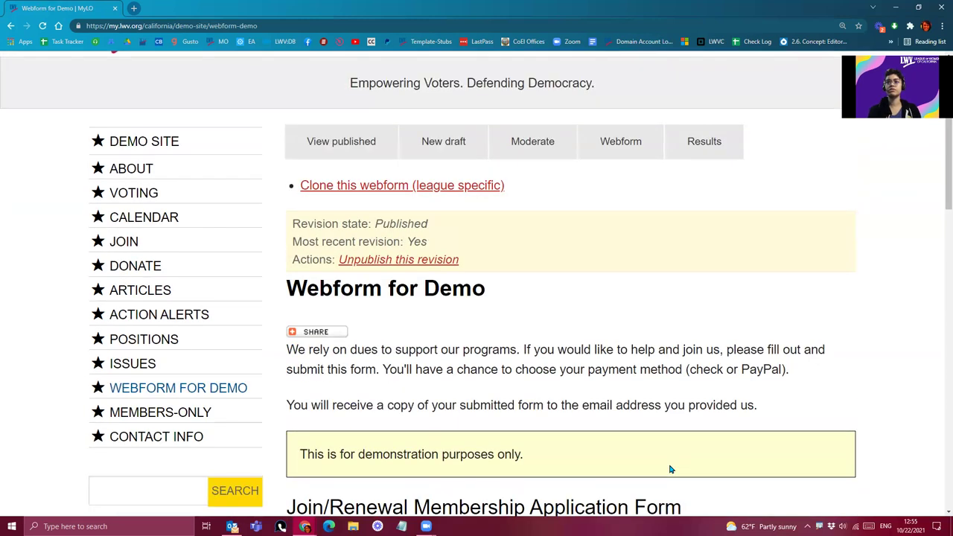
{"action": "scroll", "coordinate": [670, 469], "scroll_direction": "up", "scroll_amount": 2}
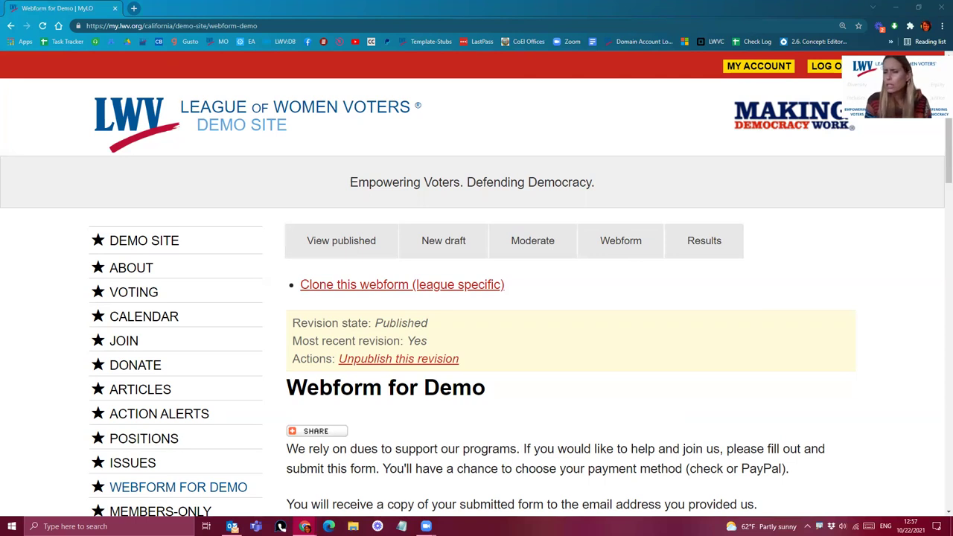
Check the contact details in the webform page's footer and open the Demo Site's home page.
{"action": "left_click_drag", "start_coordinate": [948, 169], "coordinate": [948, 420]}
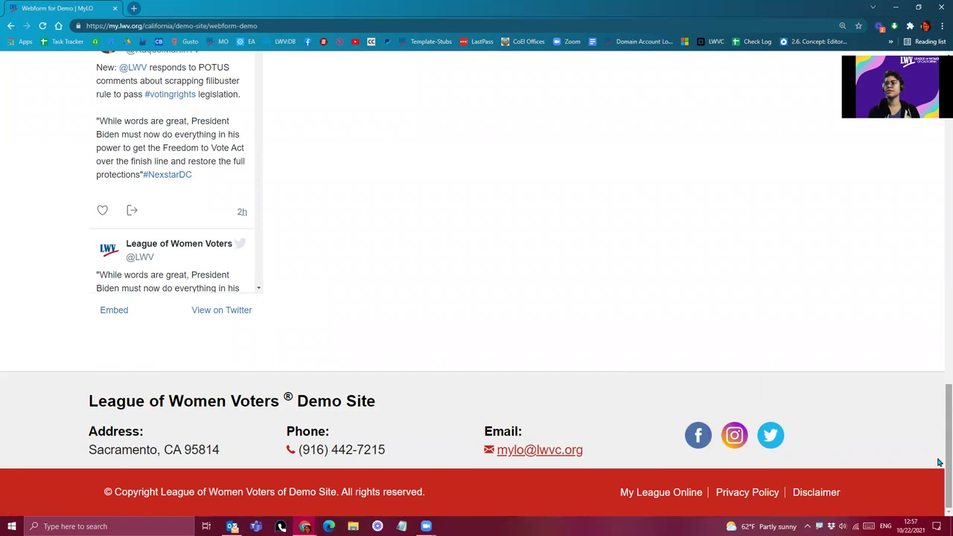
{"action": "left_click_drag", "start_coordinate": [939, 462], "coordinate": [939, 130]}
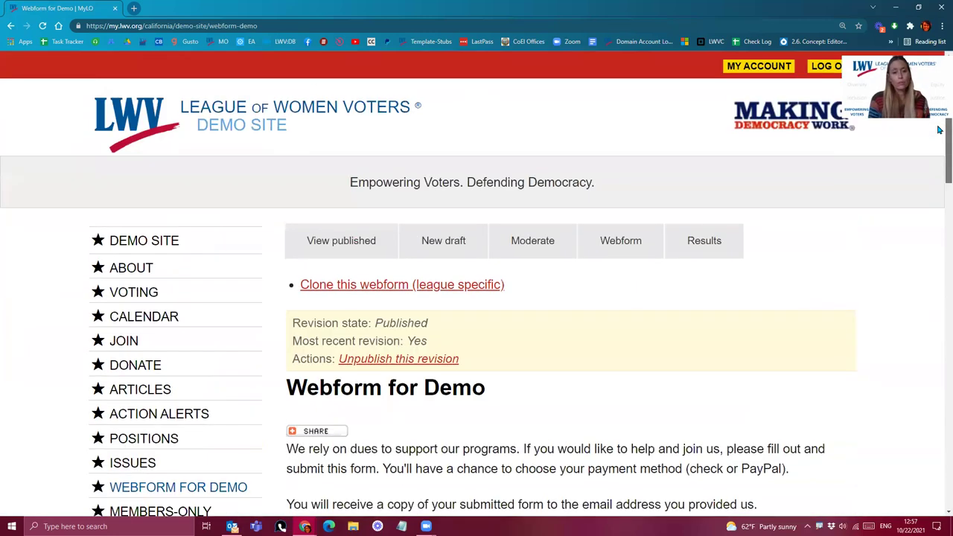
{"action": "left_click", "coordinate": [145, 246]}
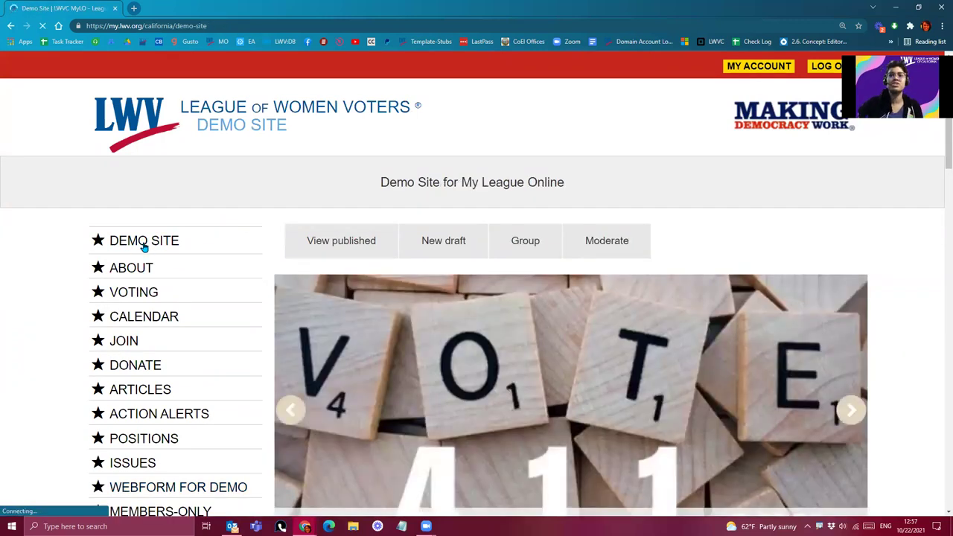
Open a new draft of the Demo Site's home page and locate its callouts and League Contact Information sections.
{"action": "left_click", "coordinate": [424, 251]}
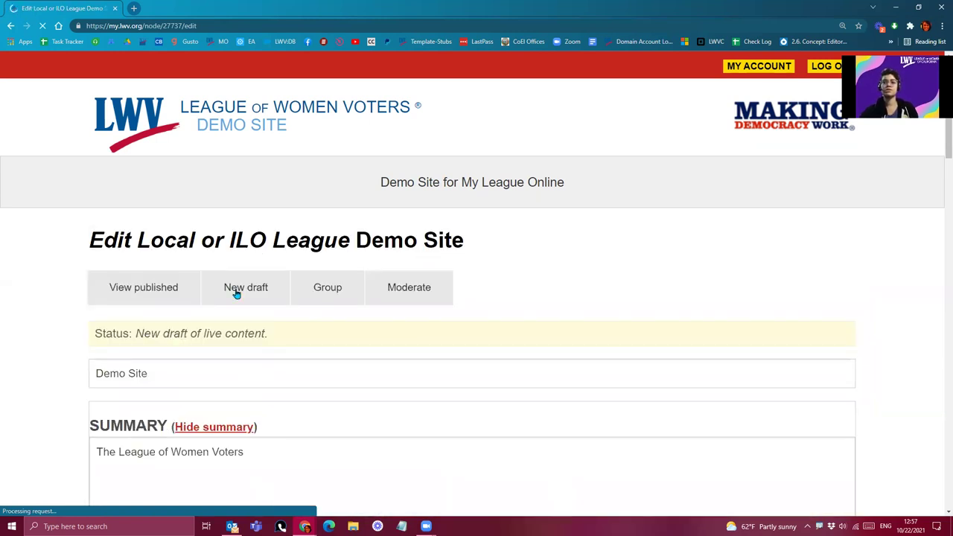
{"action": "scroll", "coordinate": [18, 295], "scroll_direction": "down", "scroll_amount": 3}
{"action": "scroll", "coordinate": [49, 263], "scroll_direction": "down", "scroll_amount": 4}
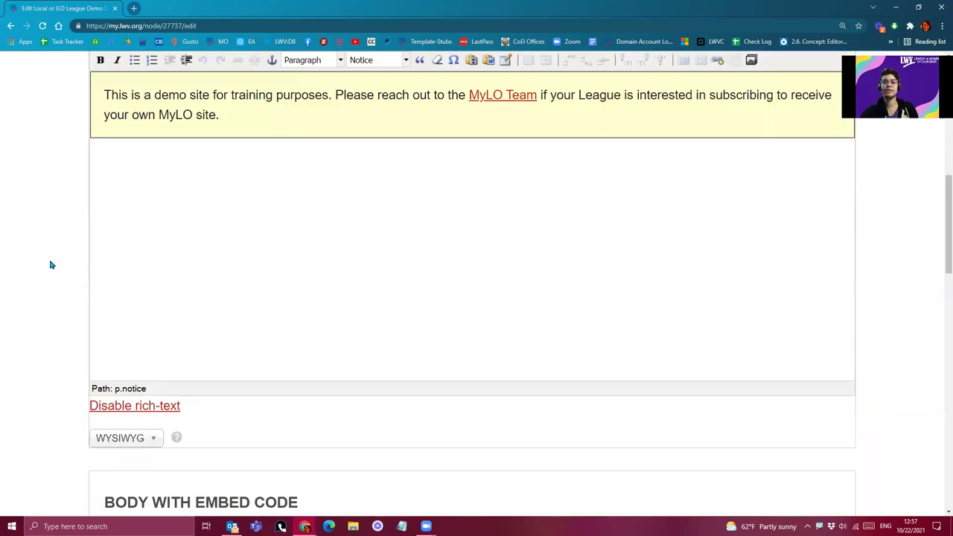
{"action": "scroll", "coordinate": [49, 283], "scroll_direction": "down", "scroll_amount": 6}
{"action": "scroll", "coordinate": [49, 282], "scroll_direction": "down", "scroll_amount": 1}
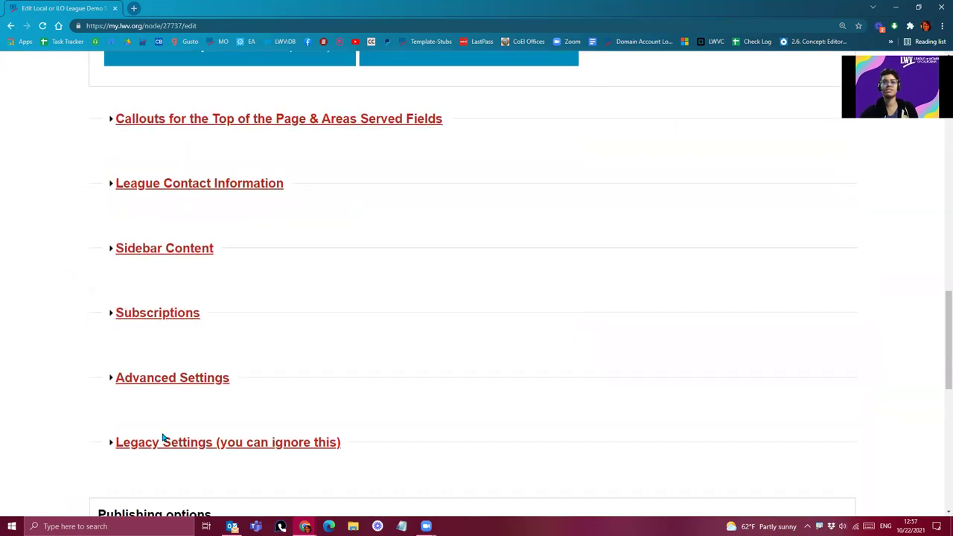
{"action": "left_click_drag", "start_coordinate": [448, 128], "coordinate": [430, 129]}
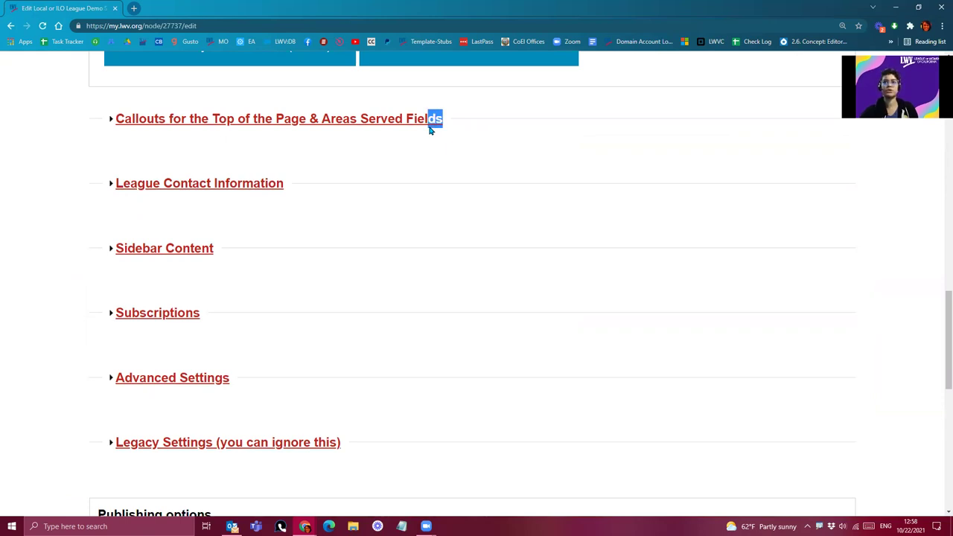
{"action": "left_click_drag", "start_coordinate": [429, 130], "coordinate": [112, 132]}
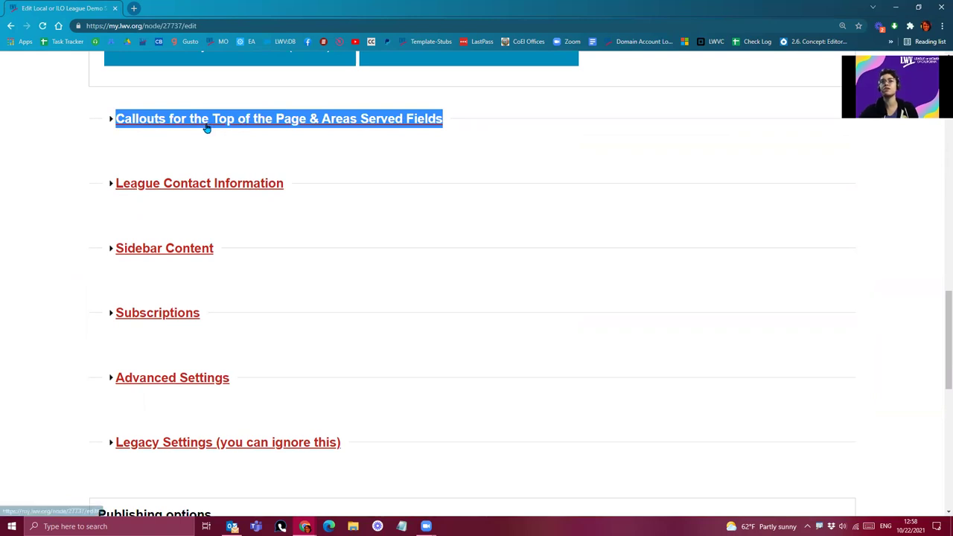
{"action": "left_click", "coordinate": [287, 194]}
{"action": "left_click_drag", "start_coordinate": [286, 194], "coordinate": [116, 196]}
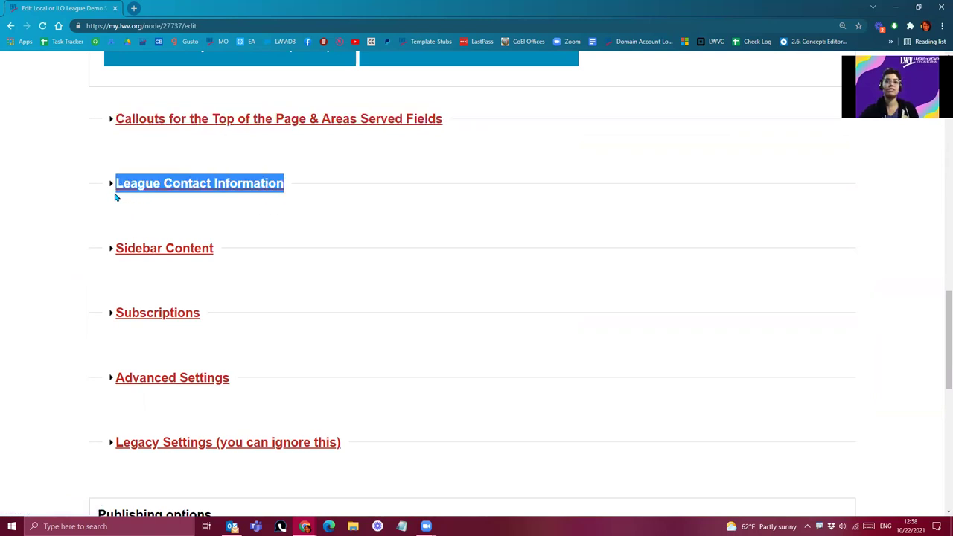
Expand the League Contact Information section and review its contact name, location, phone, fax and email fields.
{"action": "left_click", "coordinate": [151, 186]}
{"action": "scroll", "coordinate": [160, 196], "scroll_direction": "down", "scroll_amount": 2}
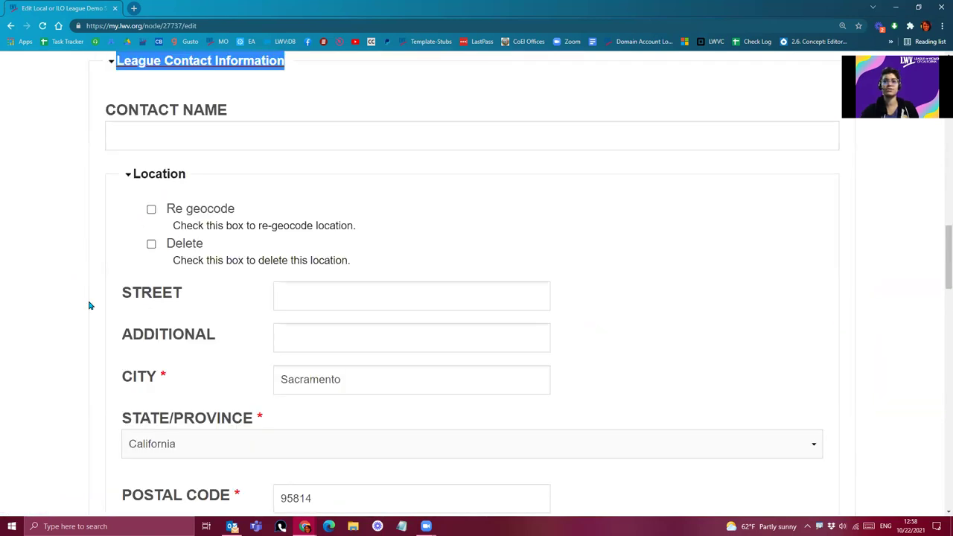
{"action": "scroll", "coordinate": [92, 314], "scroll_direction": "down", "scroll_amount": 2}
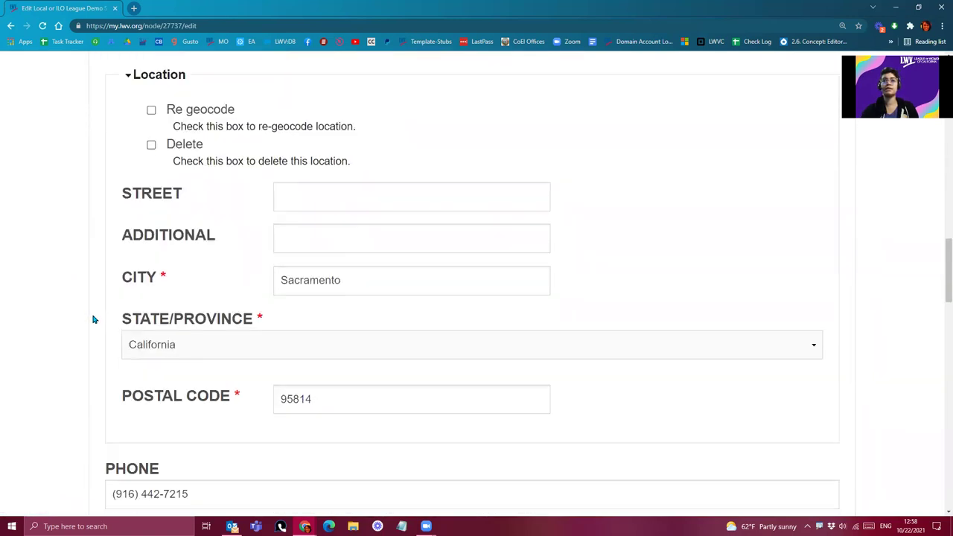
{"action": "scroll", "coordinate": [119, 149], "scroll_direction": "down", "scroll_amount": 3}
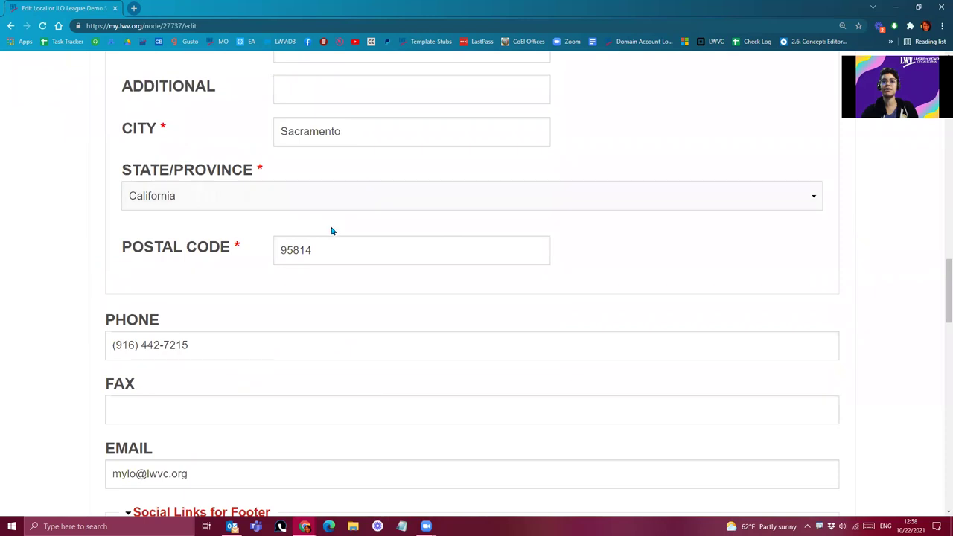
{"action": "scroll", "coordinate": [187, 281], "scroll_direction": "down", "scroll_amount": 3}
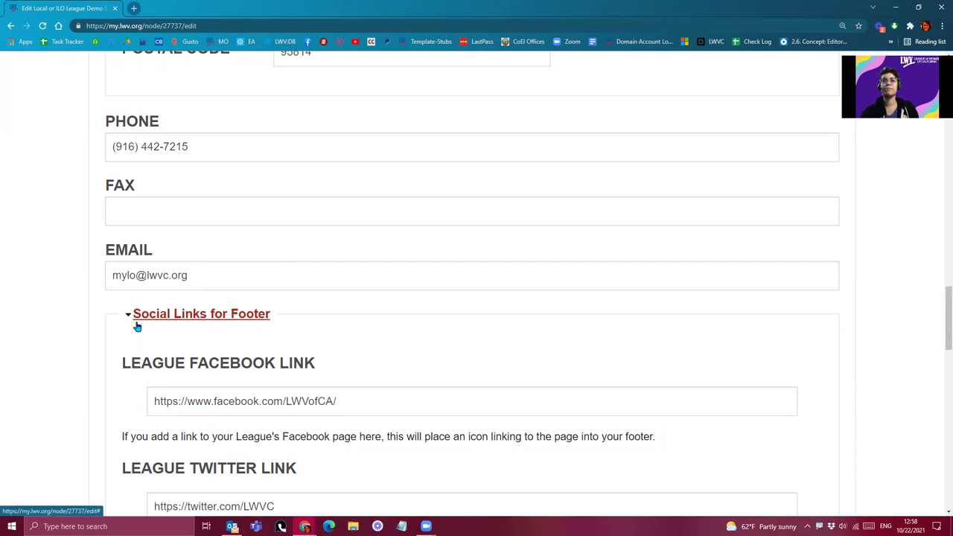
{"action": "scroll", "coordinate": [136, 326], "scroll_direction": "up", "scroll_amount": 6}
{"action": "triple_click", "coordinate": [126, 118]}
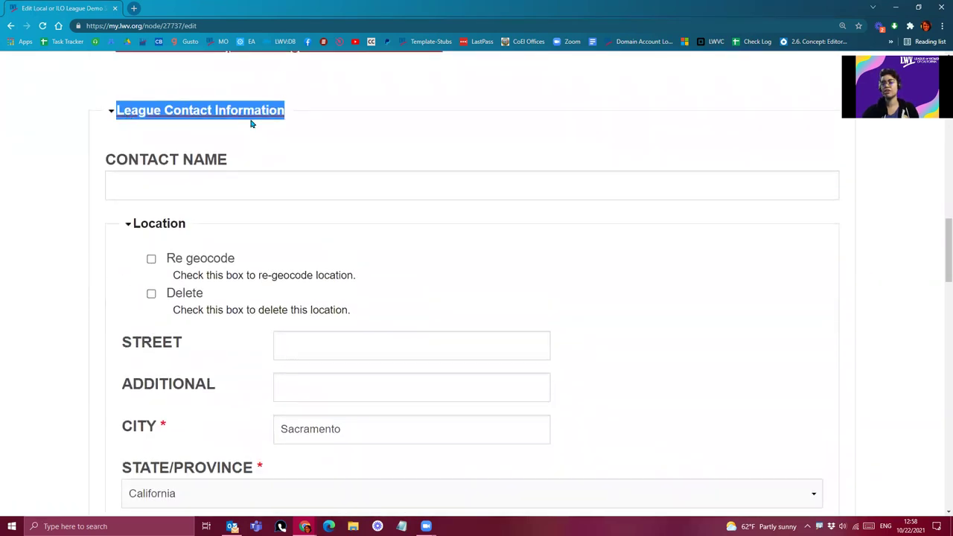
Review the Social Links for Footer fields for the League's Facebook, Twitter, Instagram and YouTube links.
{"action": "scroll", "coordinate": [157, 379], "scroll_direction": "down", "scroll_amount": 8}
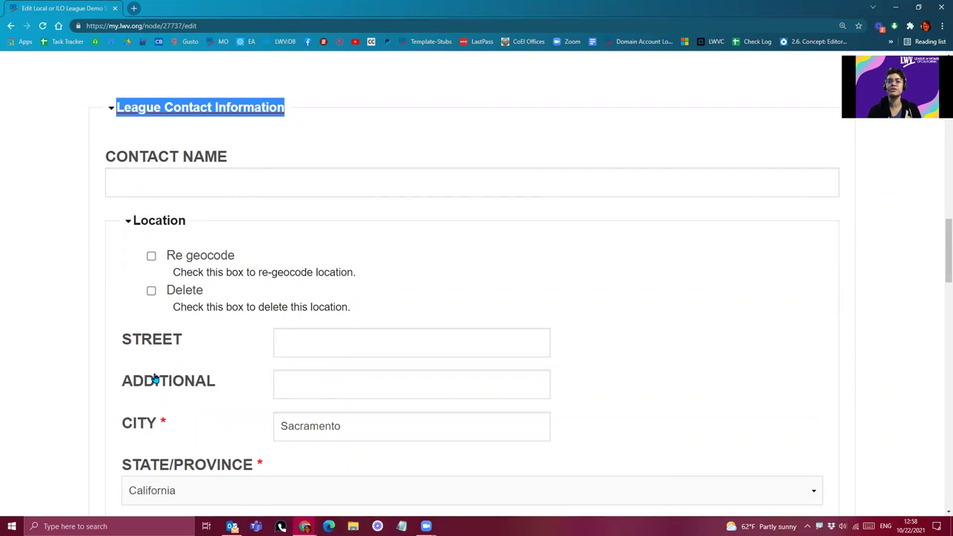
{"action": "scroll", "coordinate": [204, 298], "scroll_direction": "down", "scroll_amount": 1}
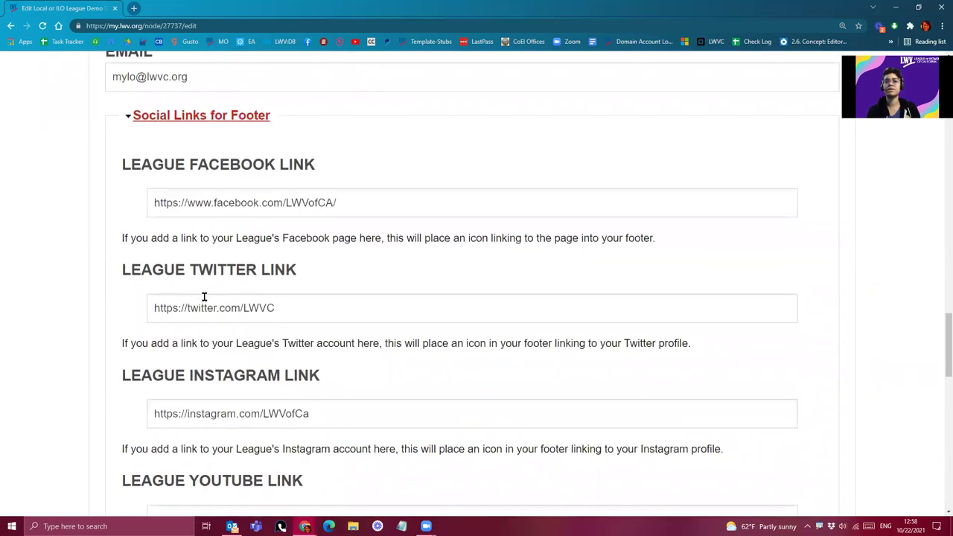
{"action": "scroll", "coordinate": [279, 422], "scroll_direction": "down", "scroll_amount": 1}
{"action": "left_click", "coordinate": [352, 469]}
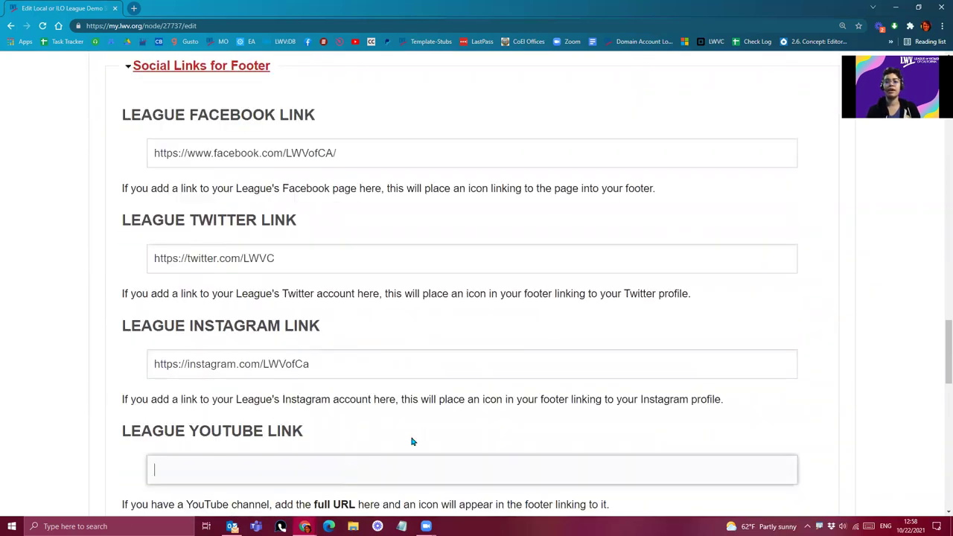
{"action": "scroll", "coordinate": [413, 439], "scroll_direction": "down", "scroll_amount": 1}
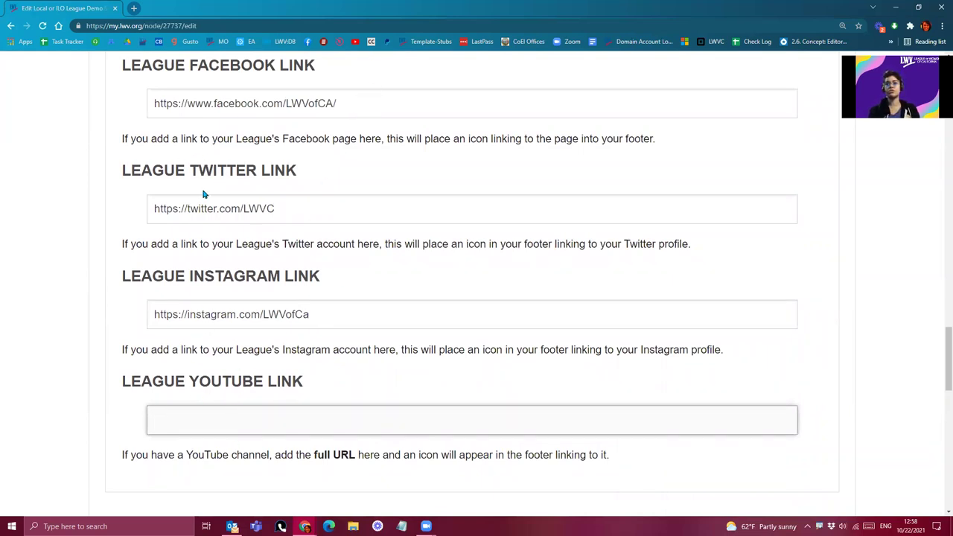
{"action": "left_click", "coordinate": [49, 399]}
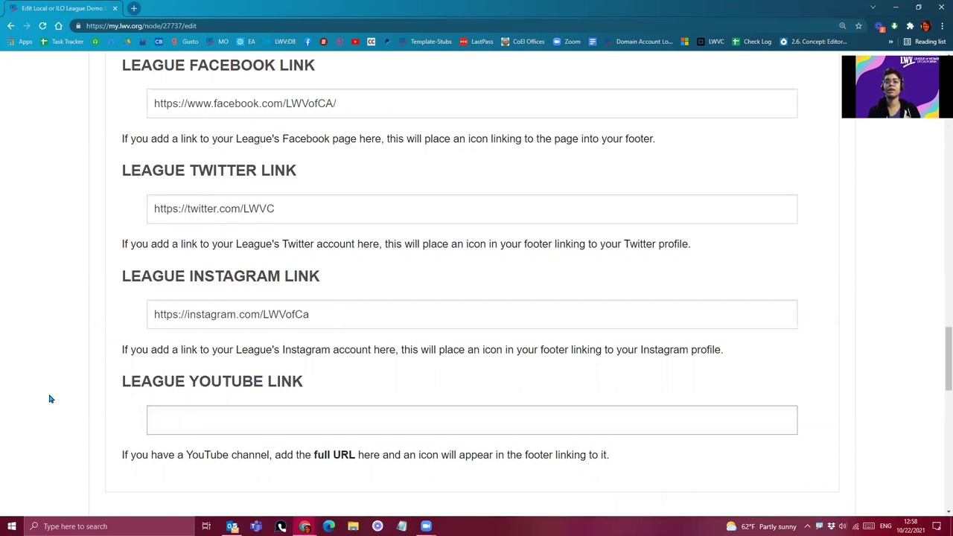
Set the draft's moderation state to Published, and leave the edit form for the Demo Site's home page without saving.
{"action": "scroll", "coordinate": [52, 401], "scroll_direction": "down", "scroll_amount": 9}
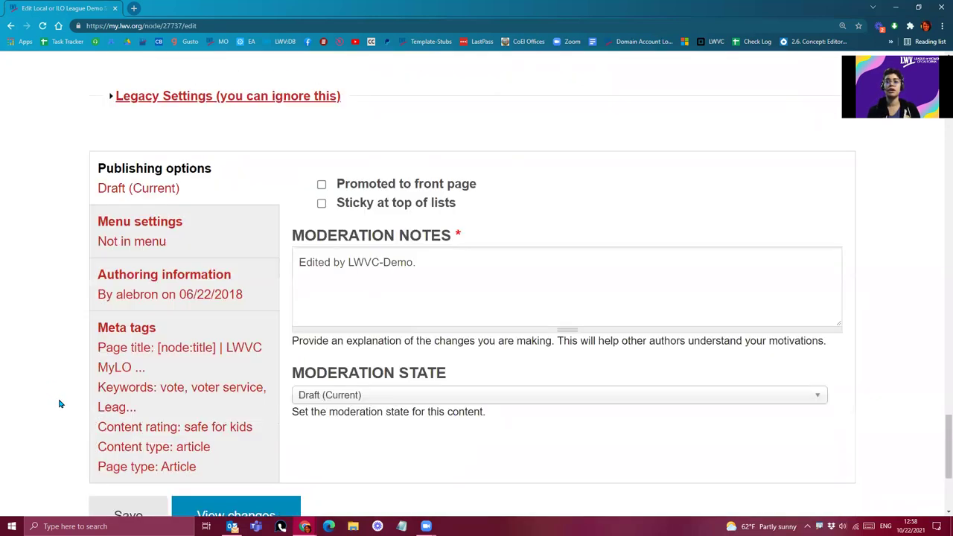
{"action": "scroll", "coordinate": [60, 404], "scroll_direction": "down", "scroll_amount": 1}
{"action": "left_click", "coordinate": [437, 350]}
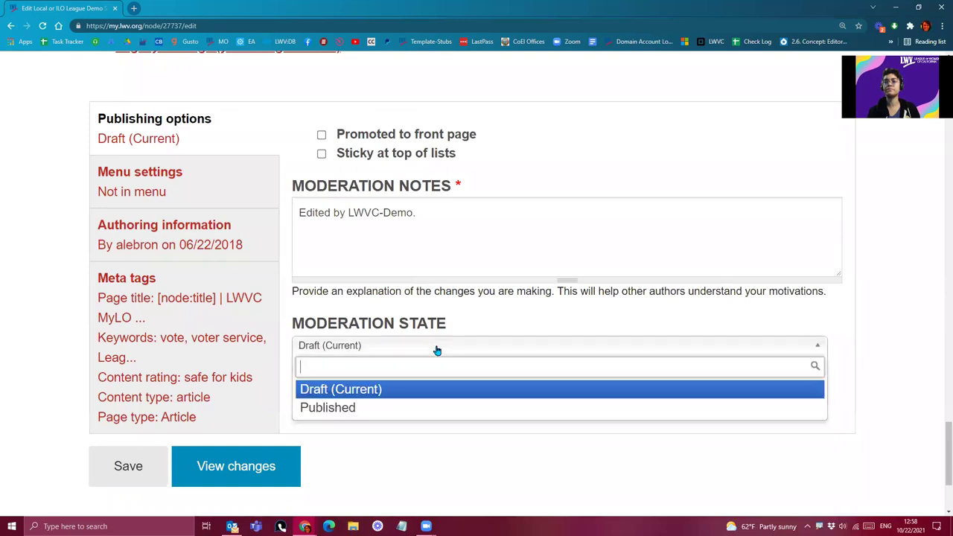
{"action": "left_click", "coordinate": [372, 413]}
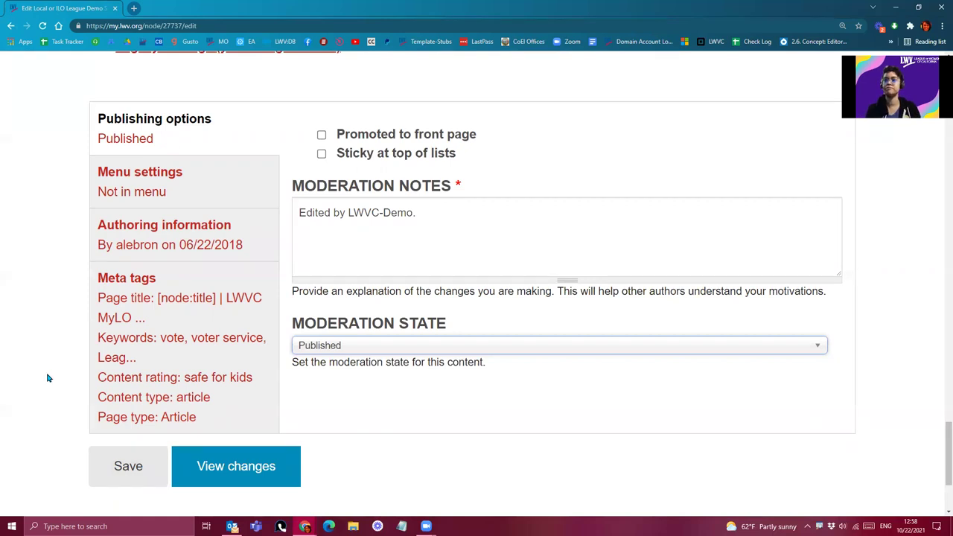
{"action": "scroll", "coordinate": [704, 362], "scroll_direction": "up", "scroll_amount": 5}
{"action": "left_click_drag", "start_coordinate": [936, 398], "coordinate": [940, 131]}
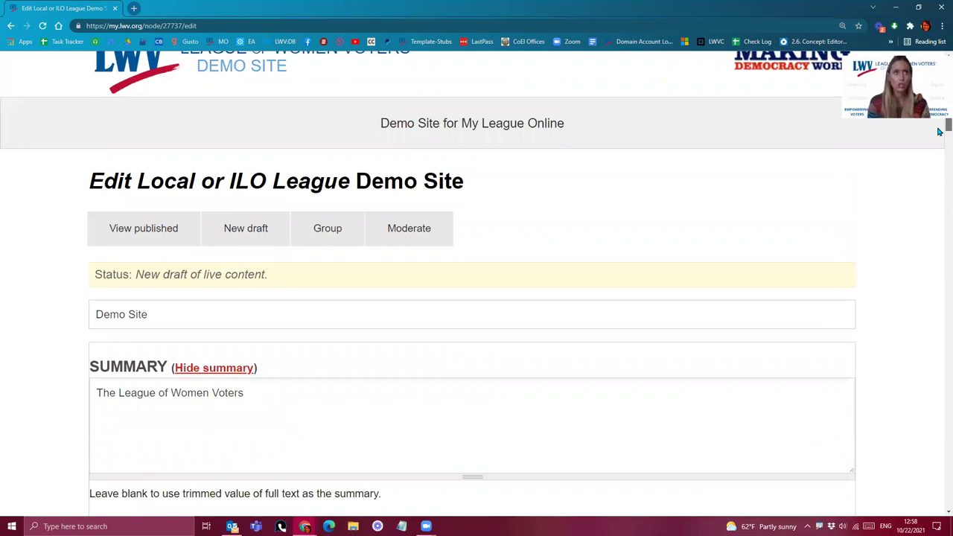
{"action": "left_click", "coordinate": [212, 71]}
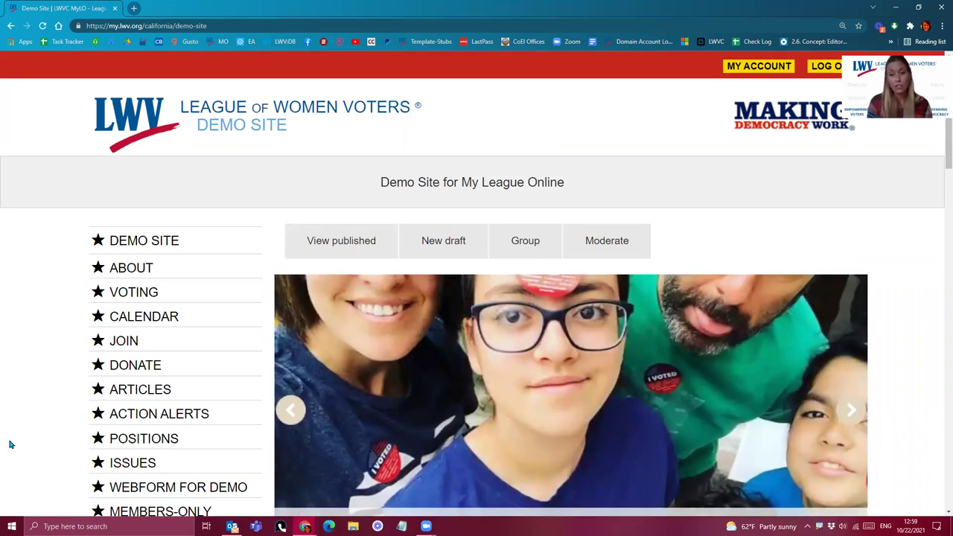
Advance the home page slideshow and look over the site's navigation menu.
{"action": "left_click", "coordinate": [842, 421]}
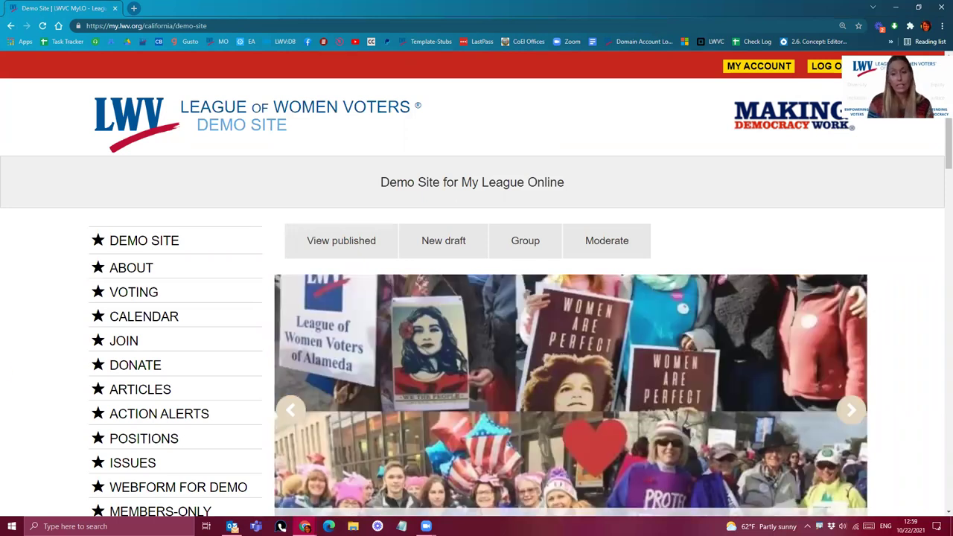
{"action": "scroll", "coordinate": [231, 335], "scroll_direction": "down", "scroll_amount": 1}
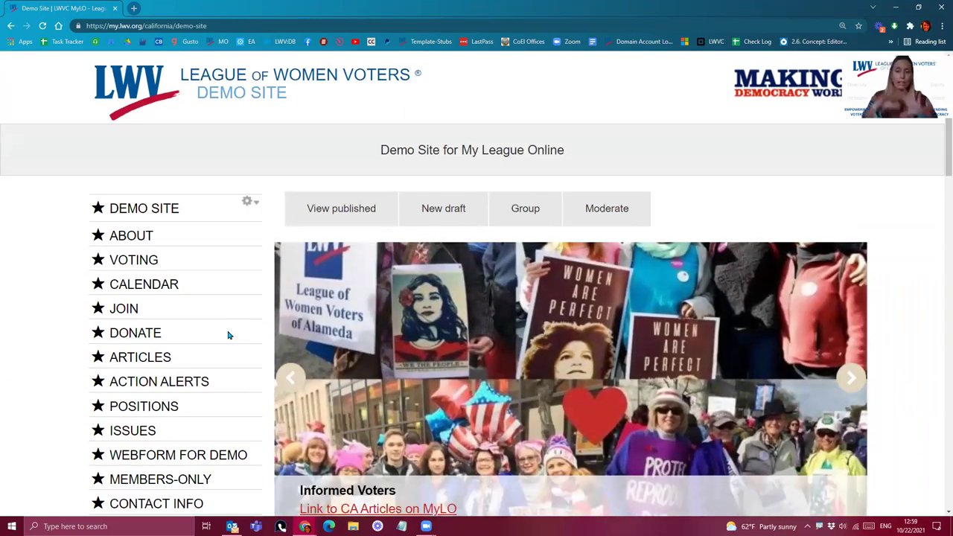
{"action": "scroll", "coordinate": [229, 344], "scroll_direction": "down", "scroll_amount": 2}
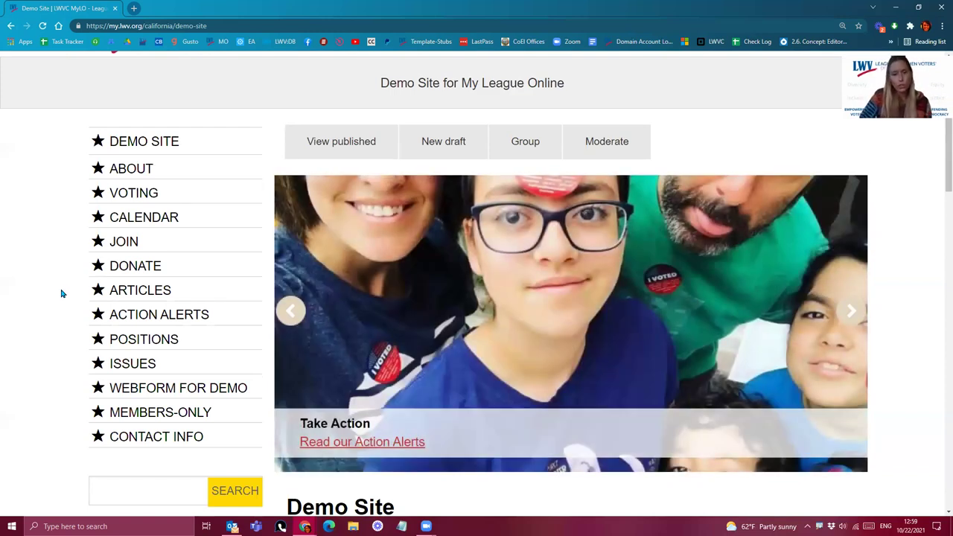
Open the Demo Site's About page and review its submenu entries and content.
{"action": "left_click", "coordinate": [136, 173]}
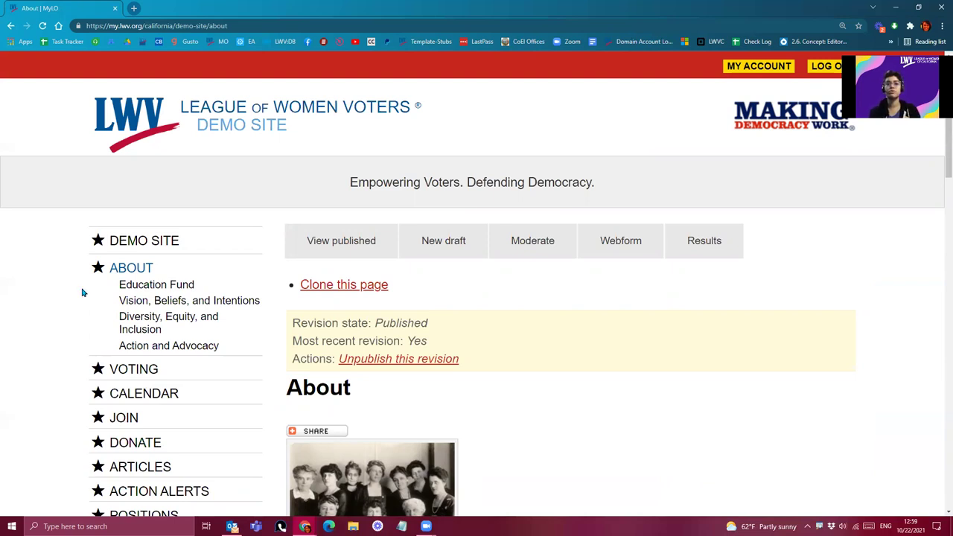
{"action": "scroll", "coordinate": [77, 305], "scroll_direction": "down", "scroll_amount": 2}
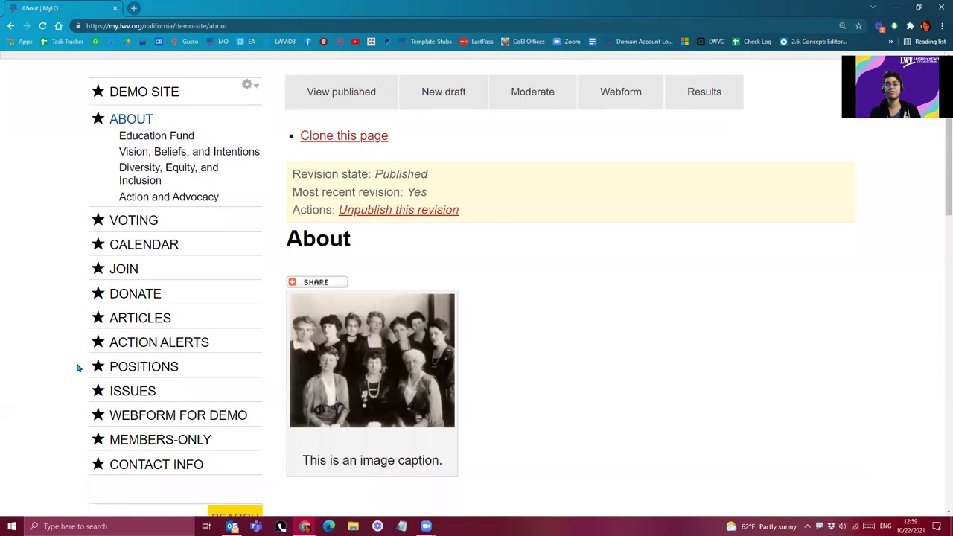
{"action": "scroll", "coordinate": [54, 342], "scroll_direction": "up", "scroll_amount": 1}
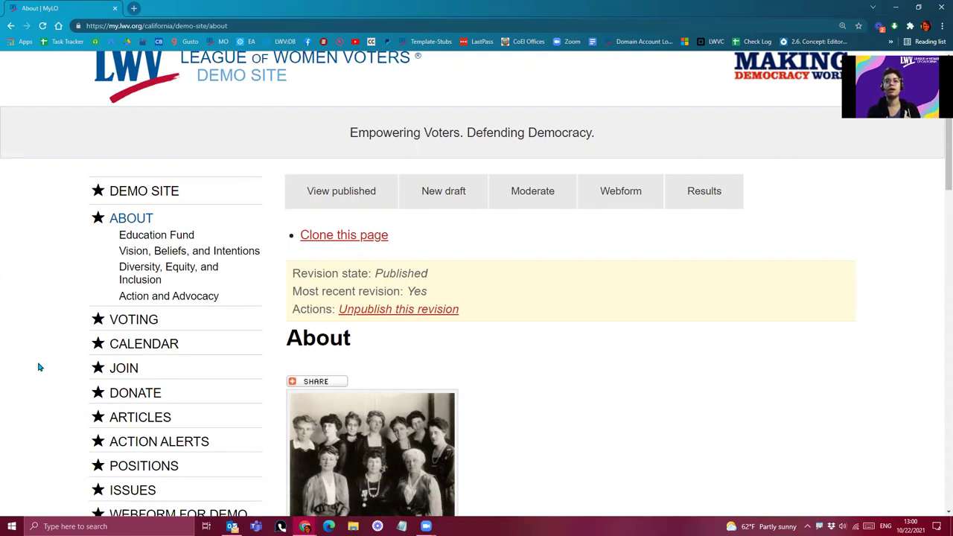
{"action": "scroll", "coordinate": [39, 367], "scroll_direction": "down", "scroll_amount": 1}
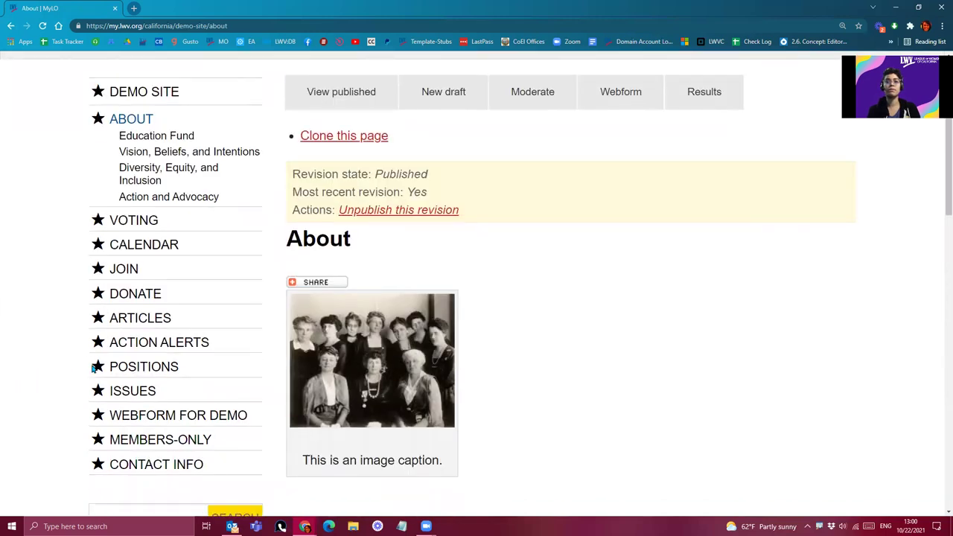
Open the list of links for the Demo Site's navigation menu.
{"action": "scroll", "coordinate": [42, 385], "scroll_direction": "up", "scroll_amount": 1}
{"action": "mouse_move", "coordinate": [211, 142]}
{"action": "left_click", "coordinate": [248, 138]}
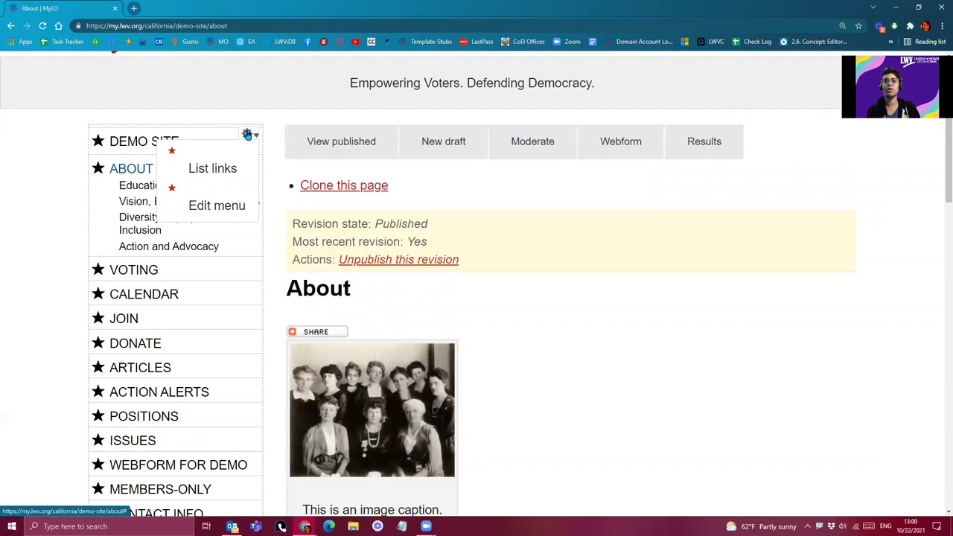
{"action": "left_click", "coordinate": [209, 172]}
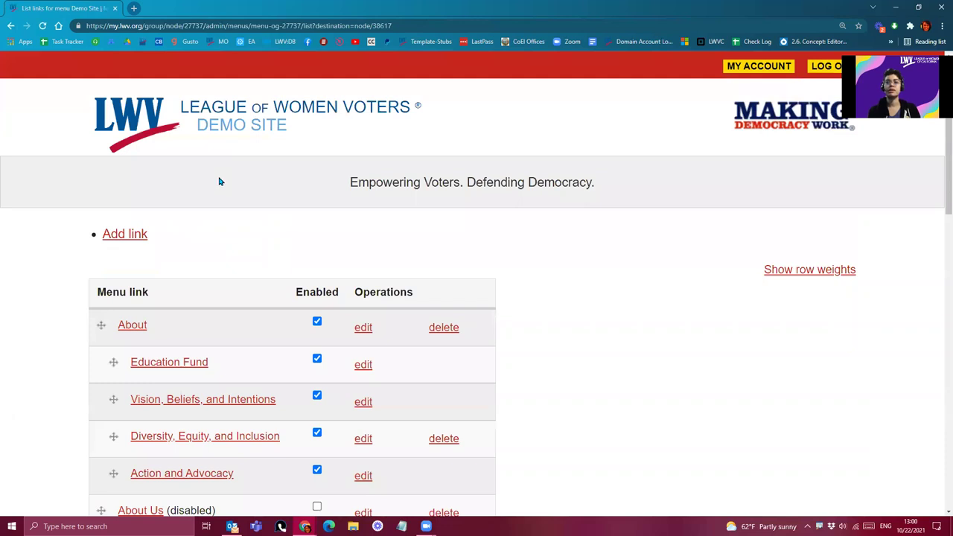
Move the About link with its sub-links below the disabled About Us link, and go to the end of the menu list.
{"action": "scroll", "coordinate": [218, 181], "scroll_direction": "down", "scroll_amount": 2}
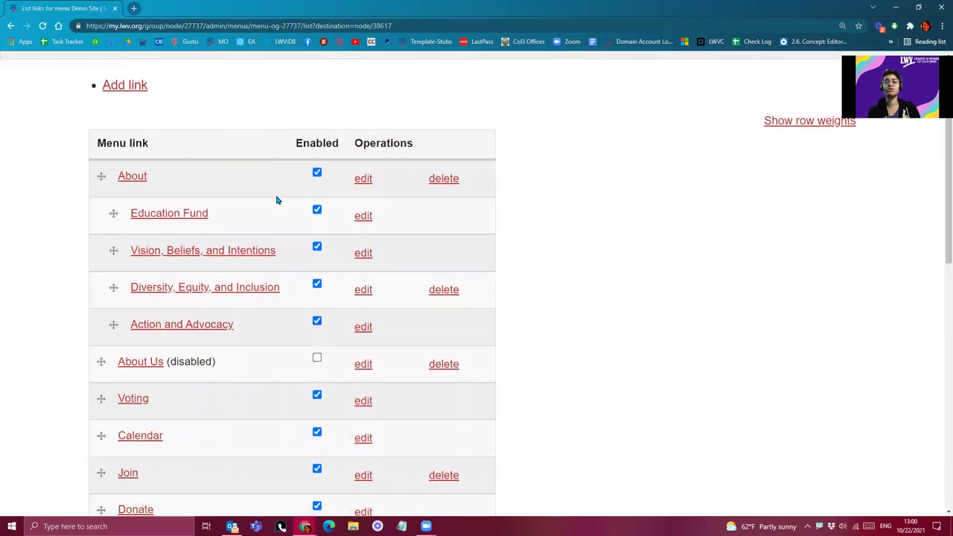
{"action": "left_click_drag", "start_coordinate": [101, 177], "coordinate": [94, 377]}
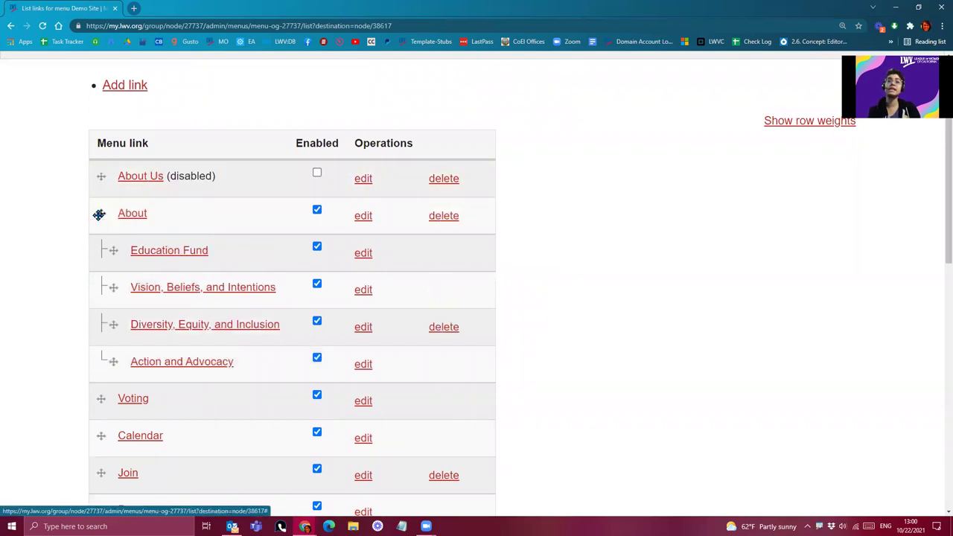
{"action": "left_click_drag", "start_coordinate": [99, 214], "coordinate": [100, 247]}
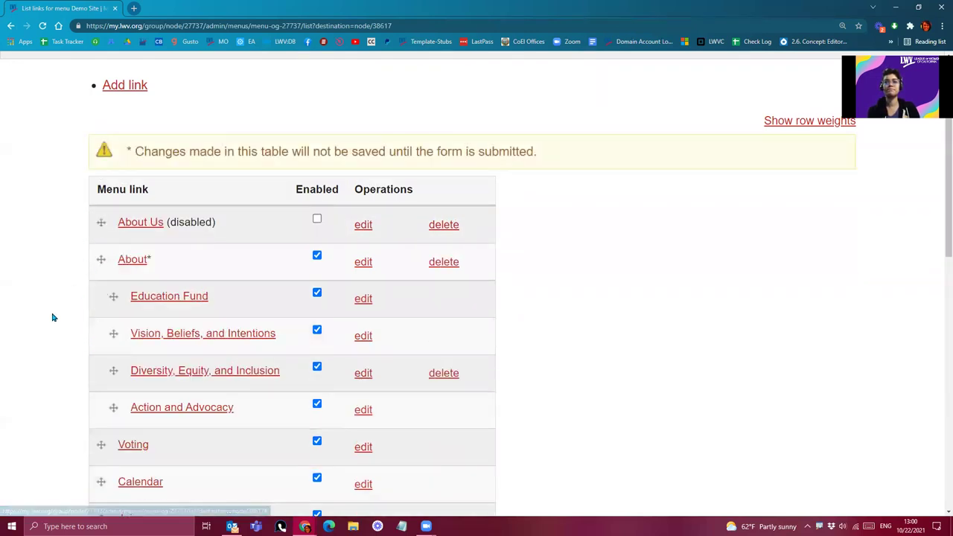
{"action": "scroll", "coordinate": [53, 318], "scroll_direction": "down", "scroll_amount": 8}
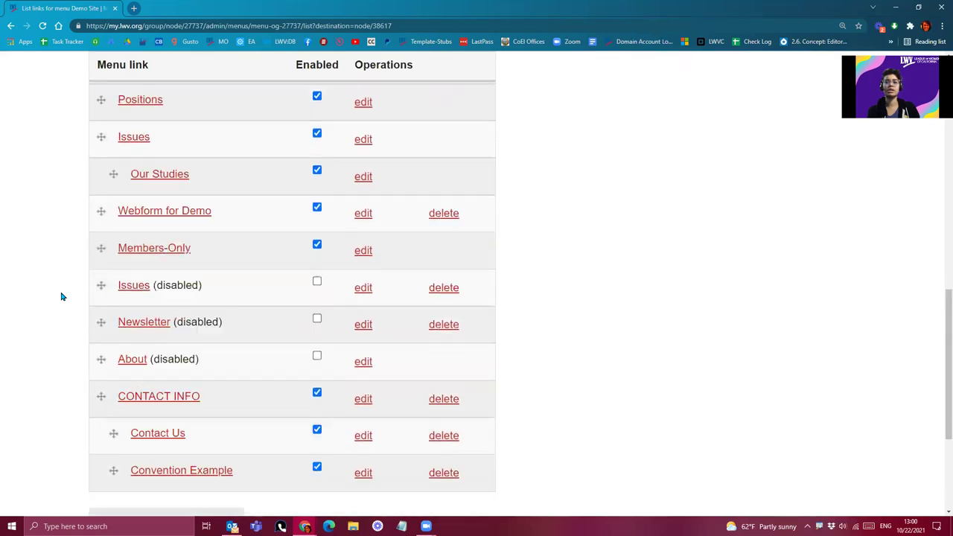
{"action": "scroll", "coordinate": [62, 296], "scroll_direction": "down", "scroll_amount": 2}
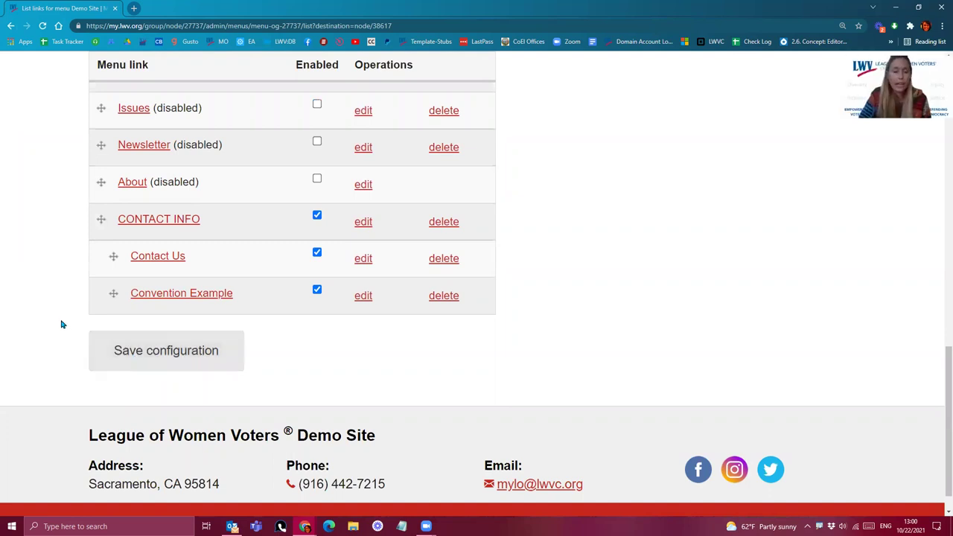
Look over the navigation menu's link order and enabled states from the last entry back to the first.
{"action": "scroll", "coordinate": [939, 421], "scroll_direction": "up", "scroll_amount": 1}
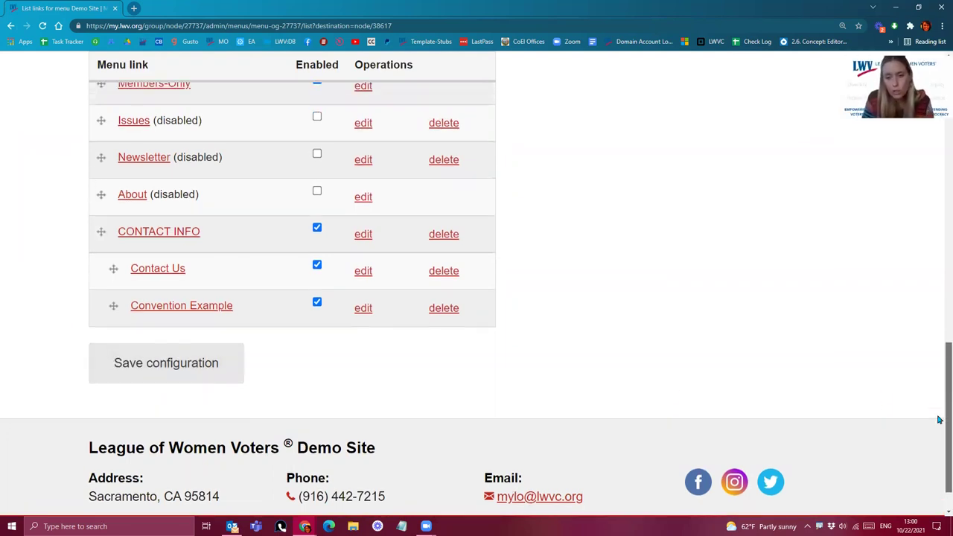
{"action": "scroll", "coordinate": [940, 406], "scroll_direction": "up", "scroll_amount": 2}
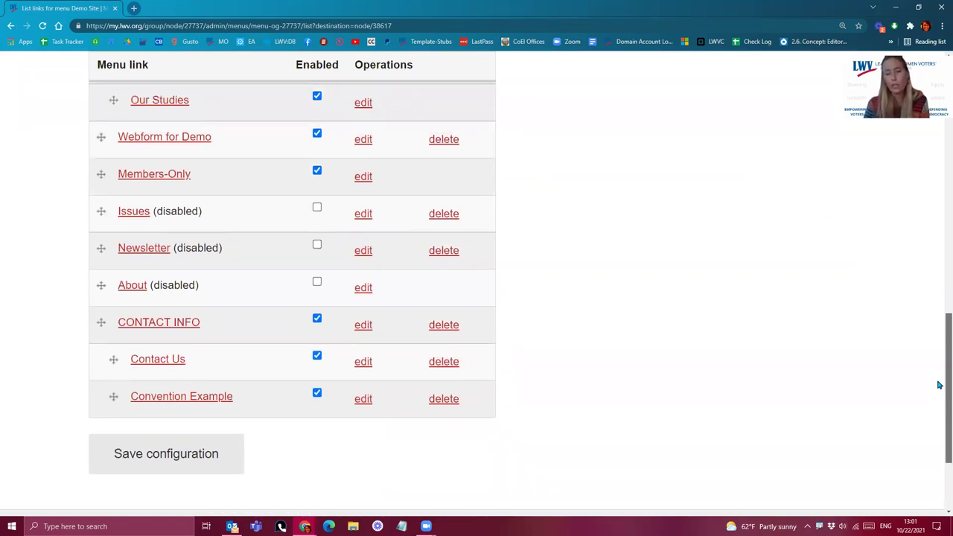
{"action": "scroll", "coordinate": [737, 355], "scroll_direction": "up", "scroll_amount": 1}
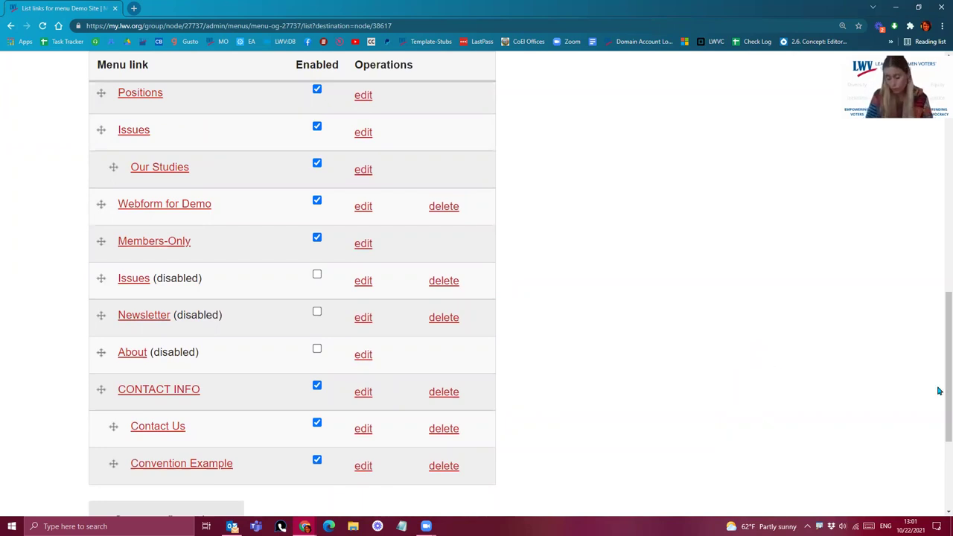
{"action": "scroll", "coordinate": [939, 382], "scroll_direction": "up", "scroll_amount": 2}
{"action": "left_click_drag", "start_coordinate": [940, 382], "coordinate": [938, 218]}
{"action": "scroll", "coordinate": [828, 320], "scroll_direction": "up", "scroll_amount": 2}
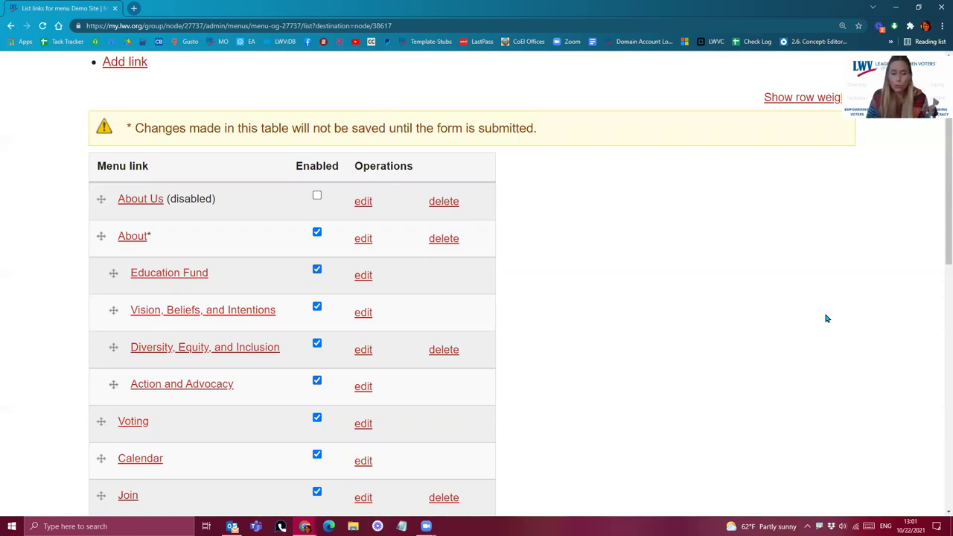
{"action": "scroll", "coordinate": [827, 320], "scroll_direction": "up", "scroll_amount": 1}
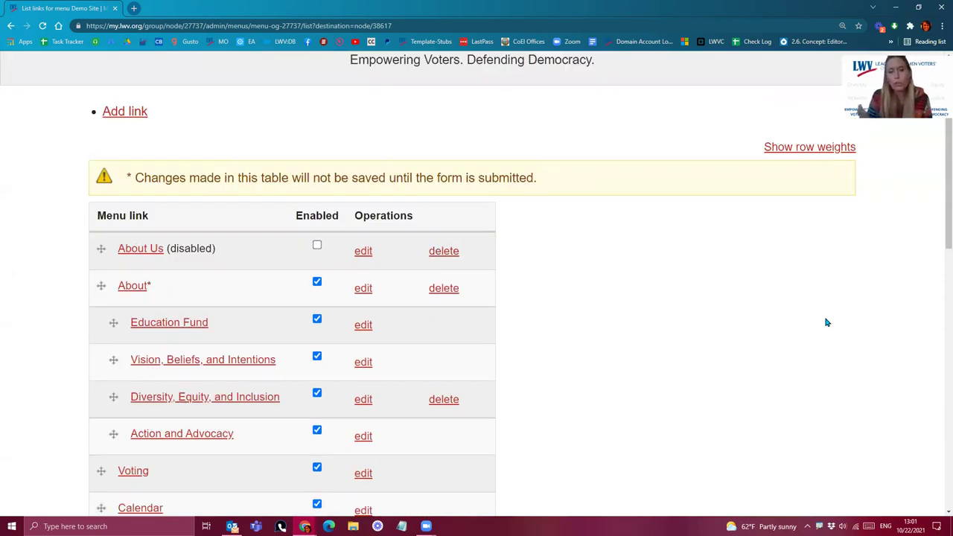
{"action": "scroll", "coordinate": [827, 322], "scroll_direction": "up", "scroll_amount": 1}
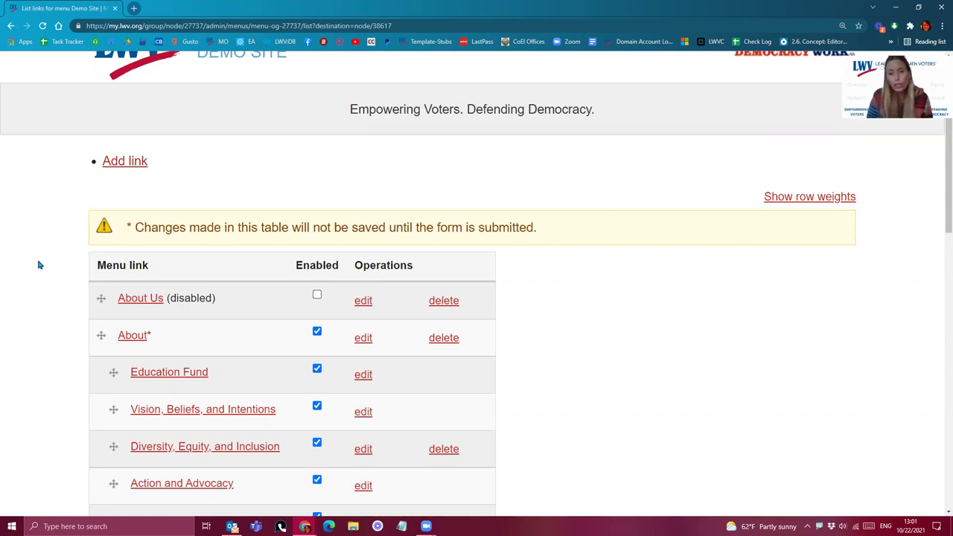
Return to the Demo Site home page and examine its navigation menu, slideshow and training notice.
{"action": "left_click", "coordinate": [121, 61]}
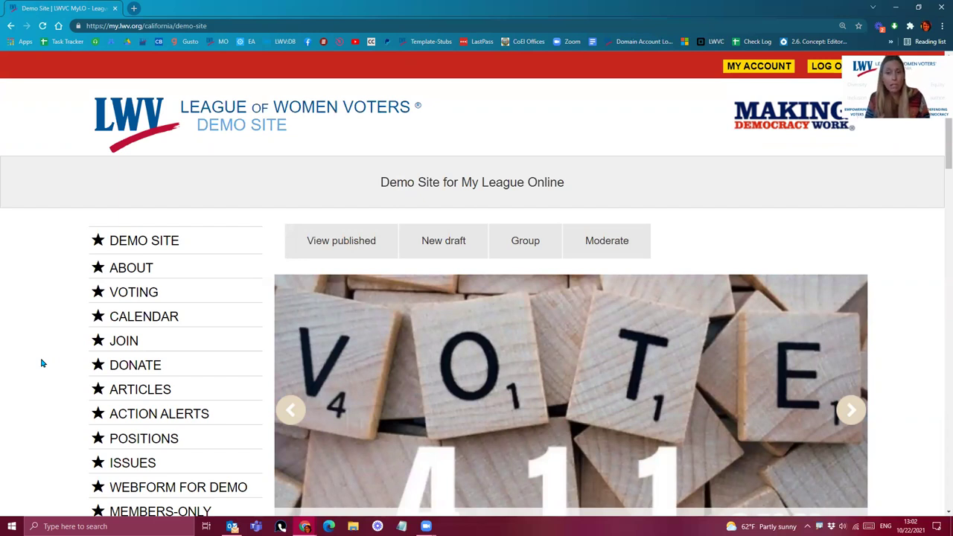
{"action": "scroll", "coordinate": [42, 363], "scroll_direction": "down", "scroll_amount": 1}
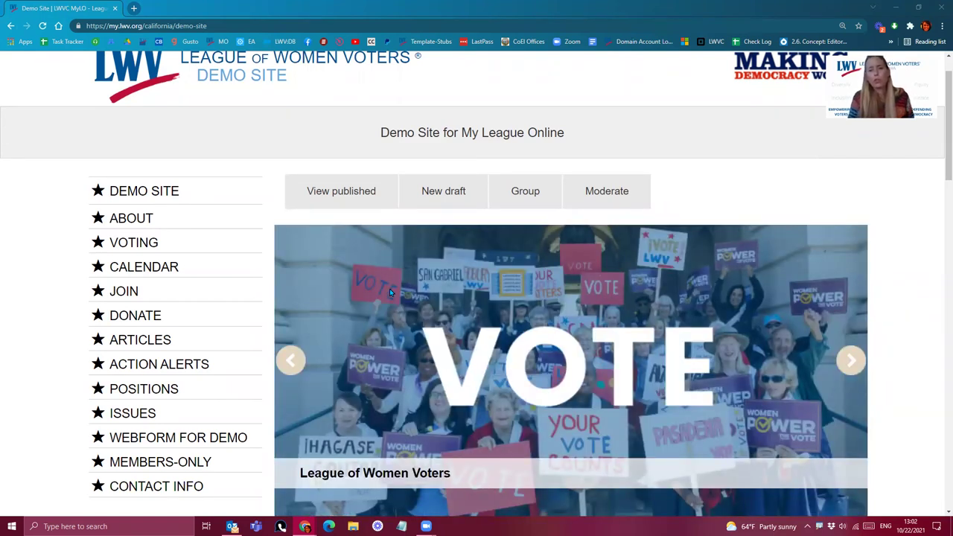
{"action": "scroll", "coordinate": [390, 288], "scroll_direction": "down", "scroll_amount": 5}
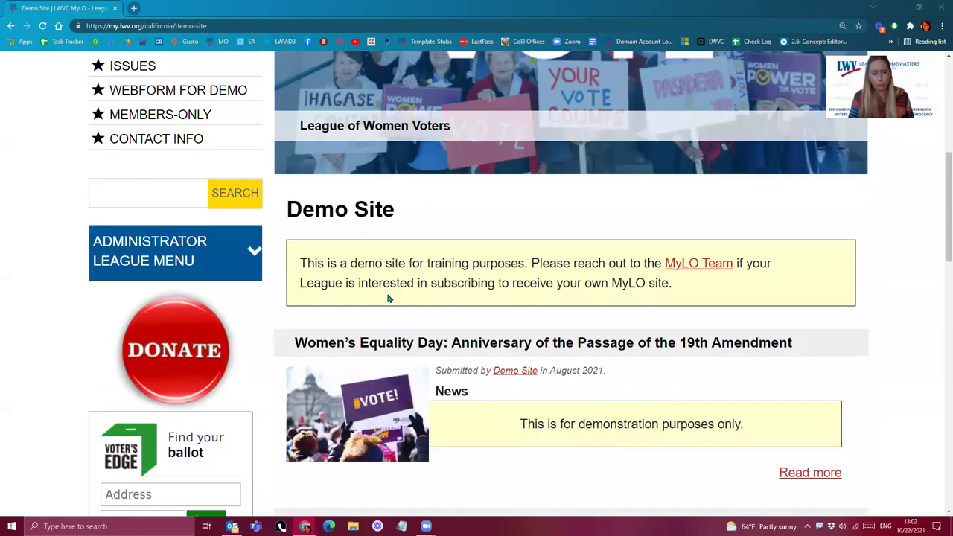
{"action": "scroll", "coordinate": [385, 305], "scroll_direction": "up", "scroll_amount": 3}
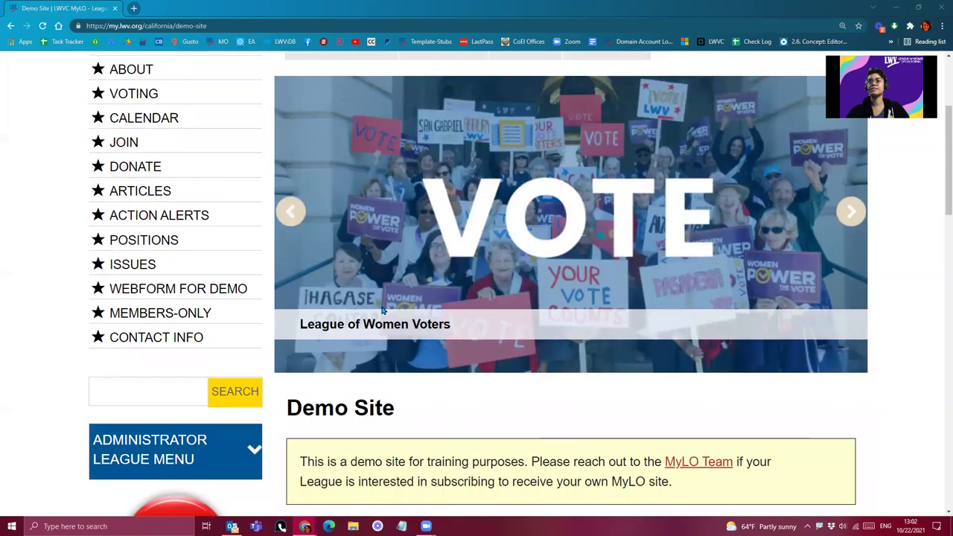
{"action": "scroll", "coordinate": [551, 261], "scroll_direction": "up", "scroll_amount": 2}
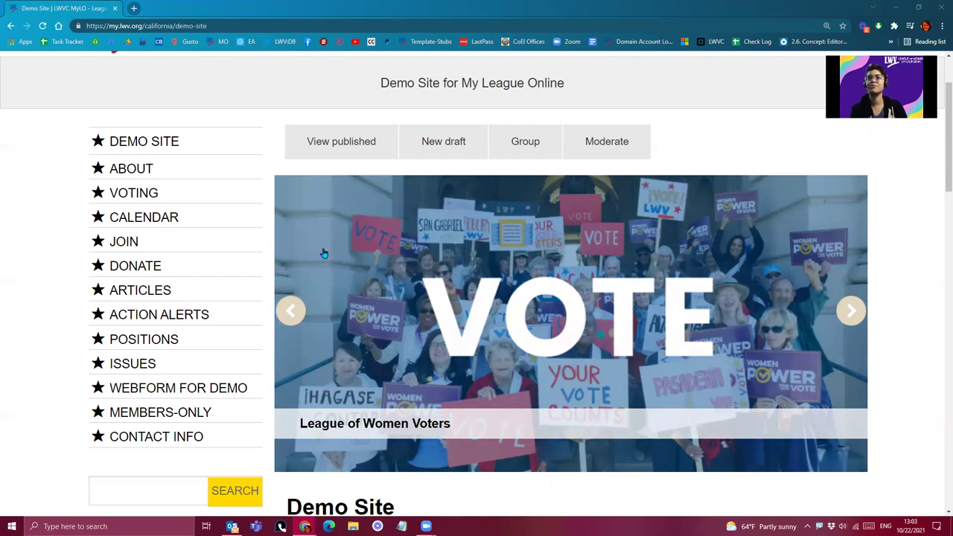
{"action": "scroll", "coordinate": [322, 321], "scroll_direction": "down", "scroll_amount": 4}
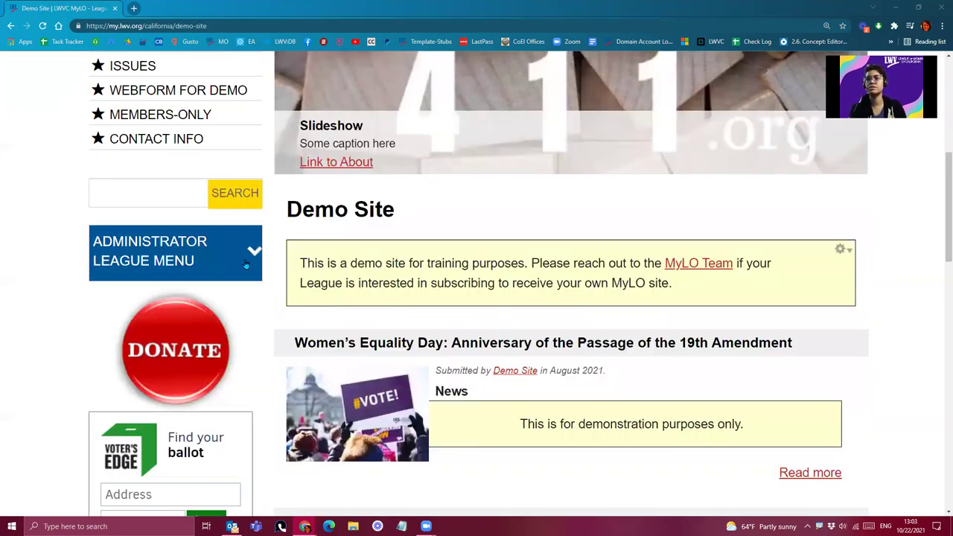
{"action": "left_click_drag", "start_coordinate": [300, 261], "coordinate": [801, 314]}
{"action": "left_click_drag", "start_coordinate": [687, 305], "coordinate": [450, 315]}
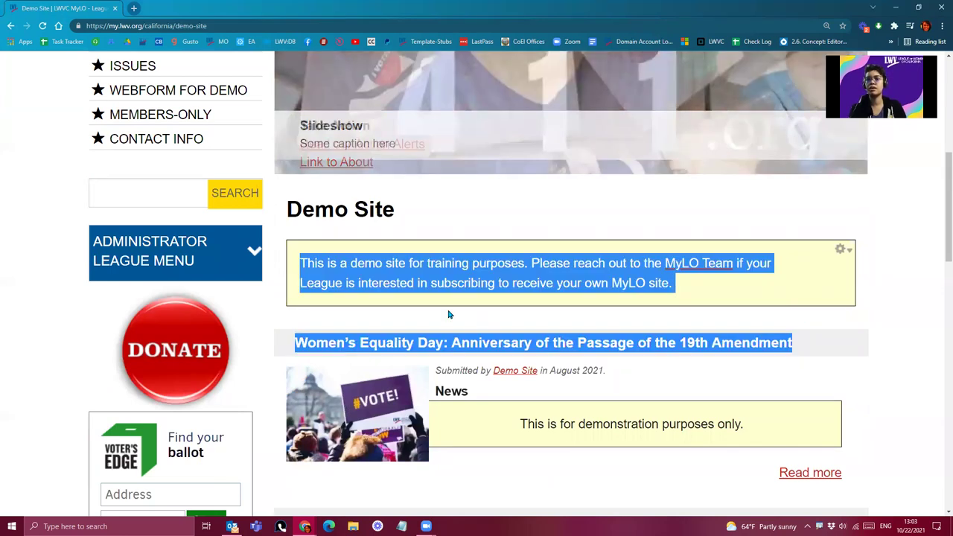
{"action": "left_click", "coordinate": [301, 349]}
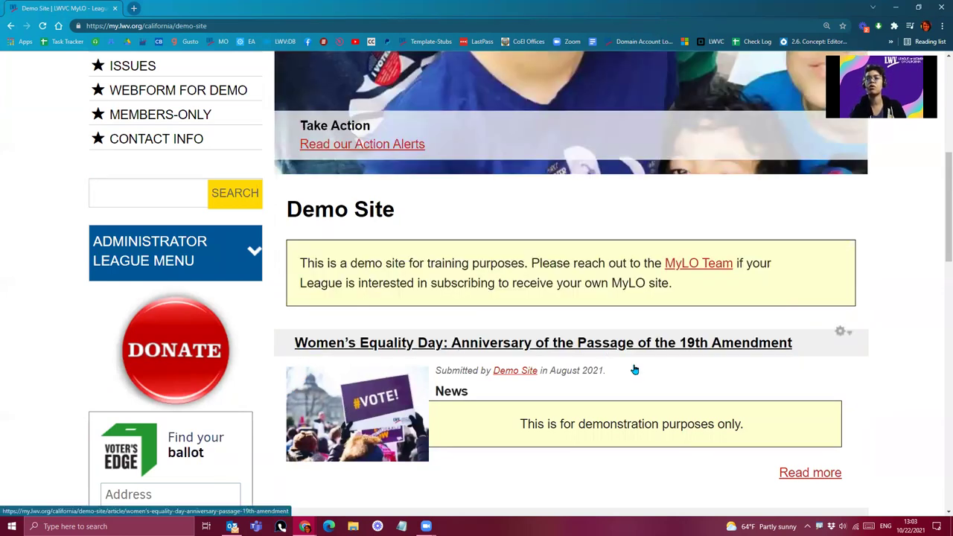
Start a new draft of the Demo Site home page and go to its main body content.
{"action": "scroll", "coordinate": [464, 276], "scroll_direction": "up", "scroll_amount": 5}
{"action": "left_click", "coordinate": [449, 255]}
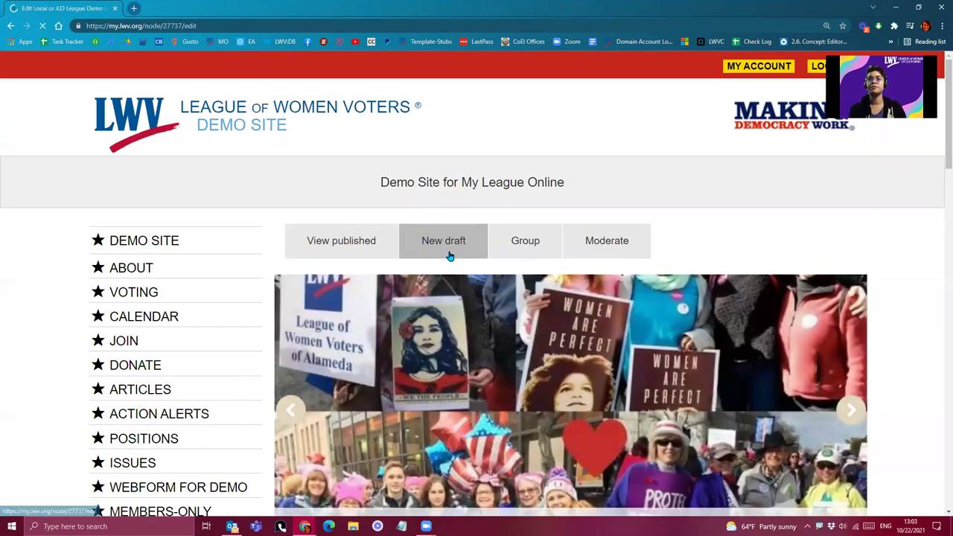
{"action": "scroll", "coordinate": [64, 293], "scroll_direction": "down", "scroll_amount": 3}
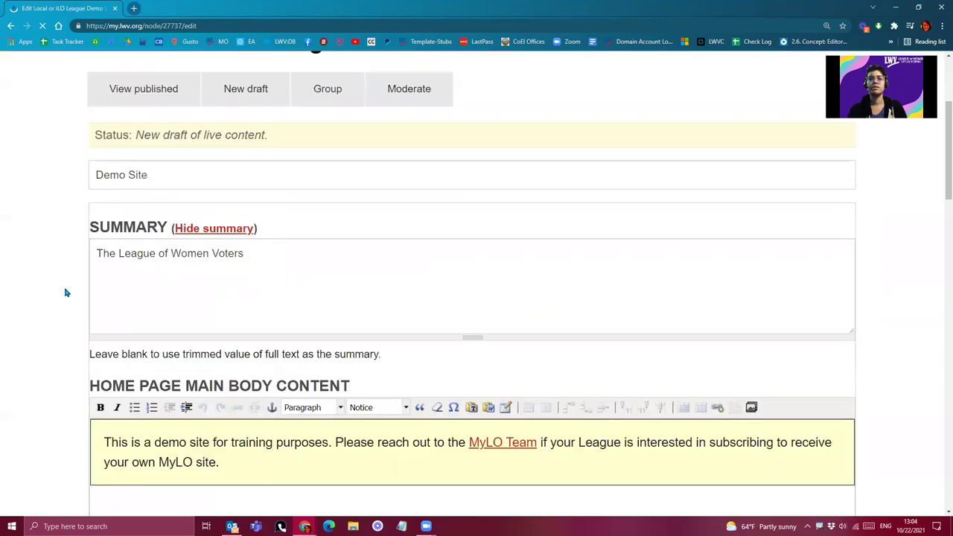
{"action": "scroll", "coordinate": [64, 297], "scroll_direction": "down", "scroll_amount": 2}
{"action": "scroll", "coordinate": [309, 286], "scroll_direction": "down", "scroll_amount": 1}
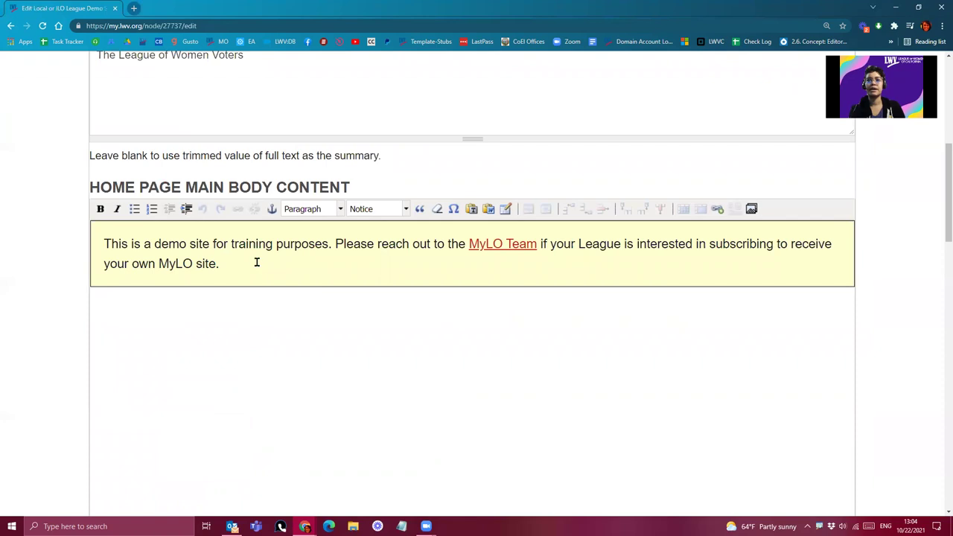
Add an empty paragraph below the demo notice and remove its Notice formatting.
{"action": "left_click", "coordinate": [255, 266]}
{"action": "scroll", "coordinate": [67, 298], "scroll_direction": "down", "scroll_amount": 1}
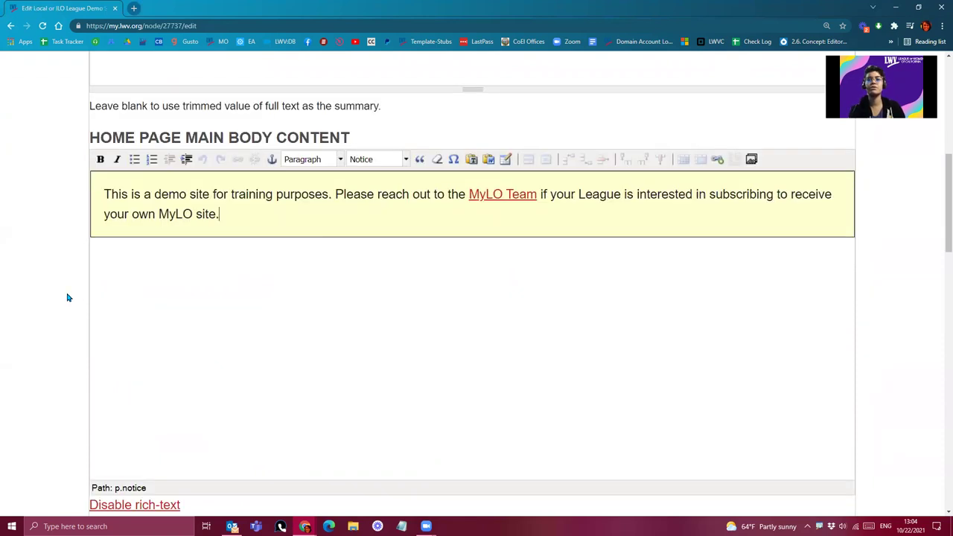
{"action": "key", "text": "Return"}
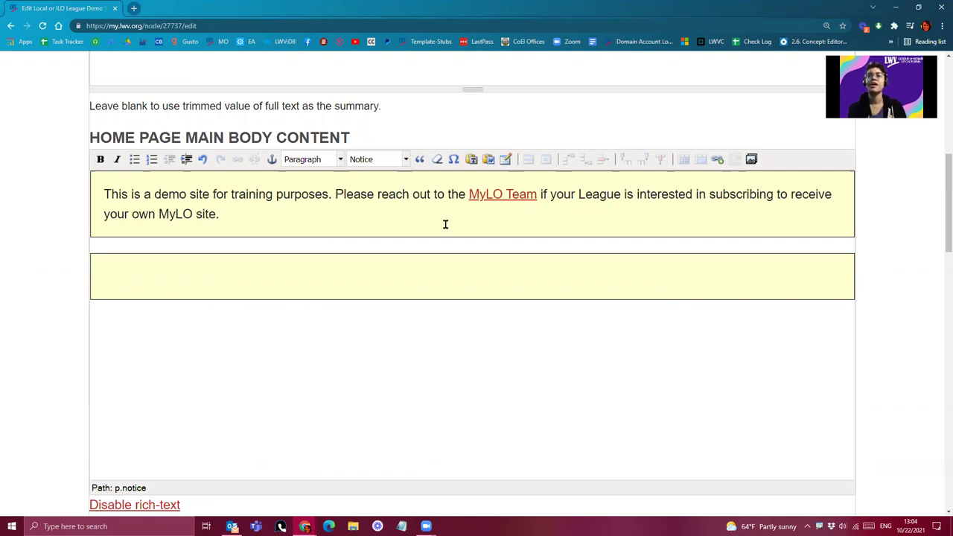
{"action": "left_click", "coordinate": [437, 162]}
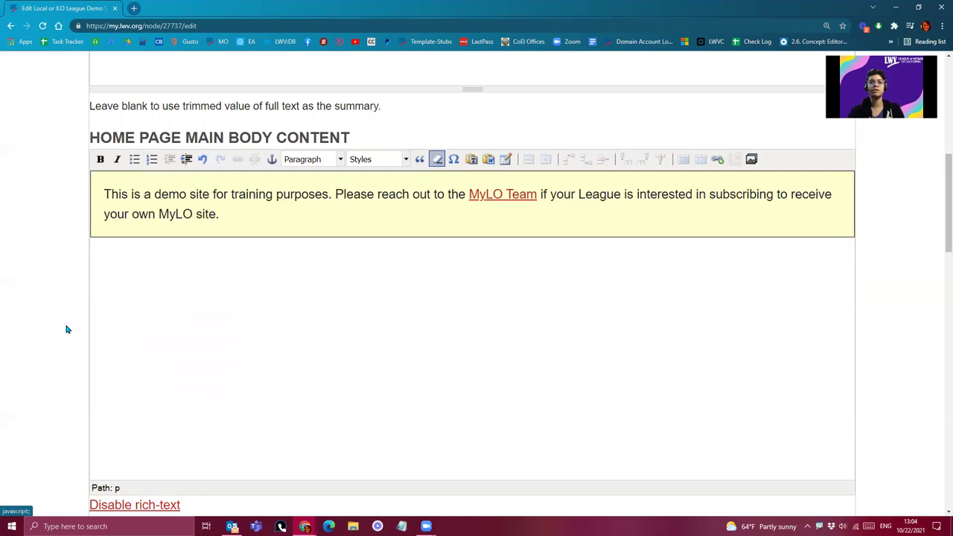
Point out the main body's text format setting and change it from WYSIWYG to Full HTML (use with care).
{"action": "scroll", "coordinate": [45, 296], "scroll_direction": "down", "scroll_amount": 1}
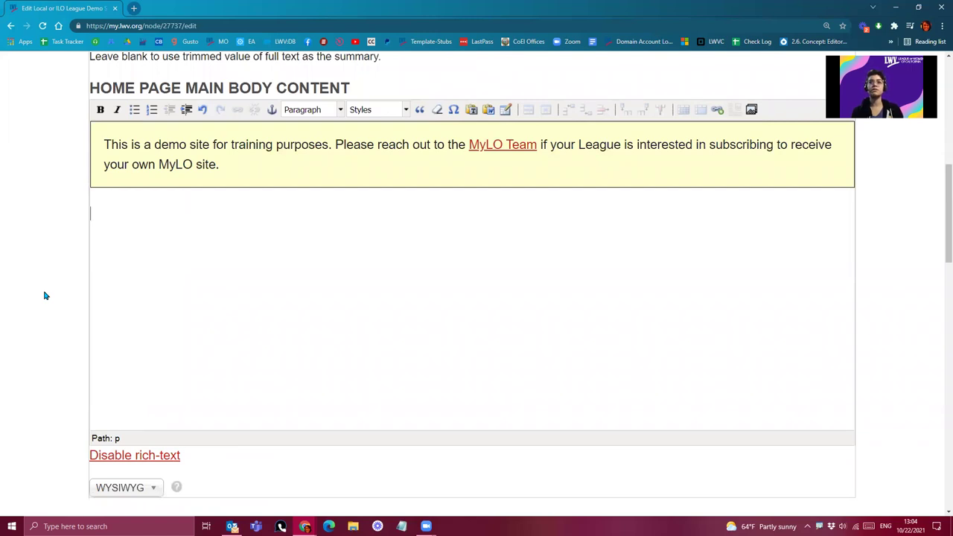
{"action": "scroll", "coordinate": [45, 297], "scroll_direction": "down", "scroll_amount": 1}
{"action": "scroll", "coordinate": [53, 399], "scroll_direction": "down", "scroll_amount": 1}
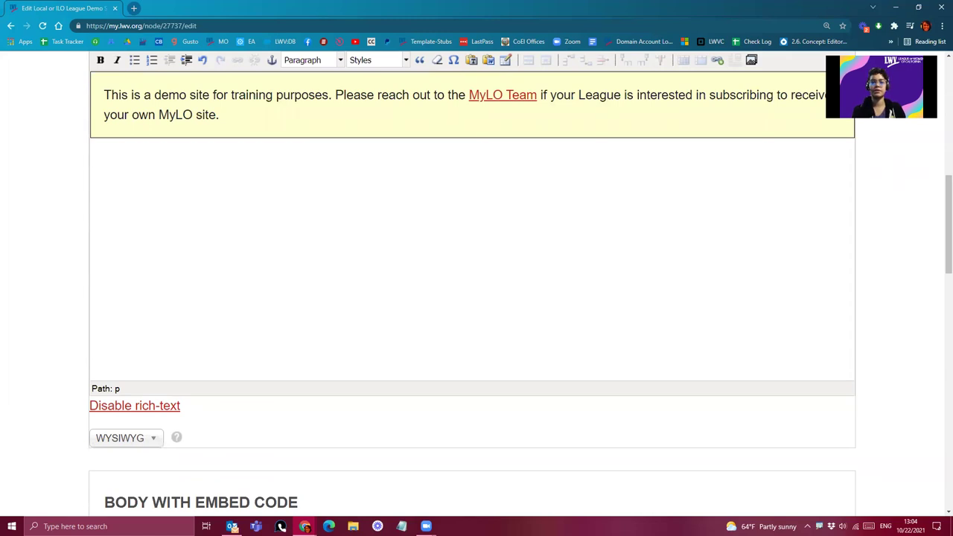
{"action": "left_click_drag", "start_coordinate": [113, 428], "coordinate": [188, 455]}
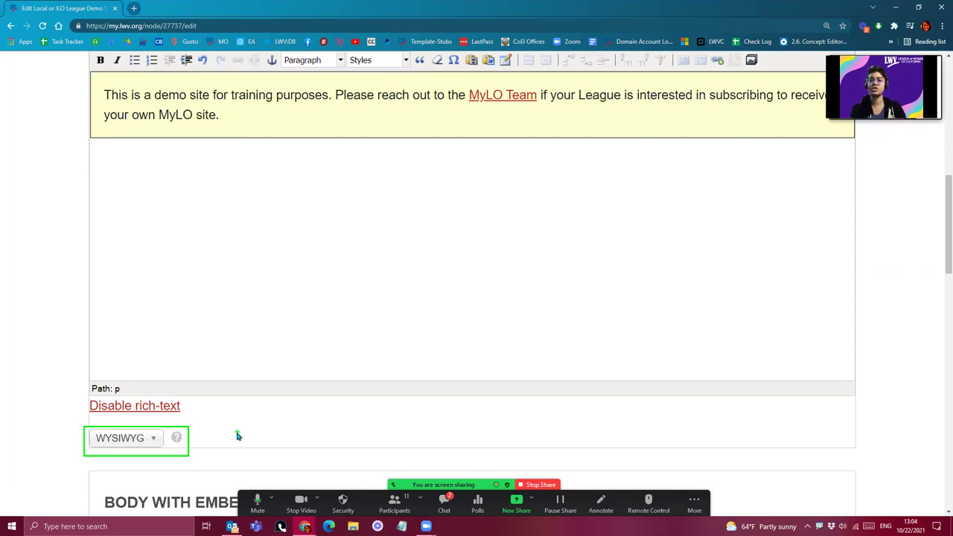
{"action": "left_click", "coordinate": [147, 438]}
{"action": "scroll", "coordinate": [147, 436], "scroll_direction": "down", "scroll_amount": 1}
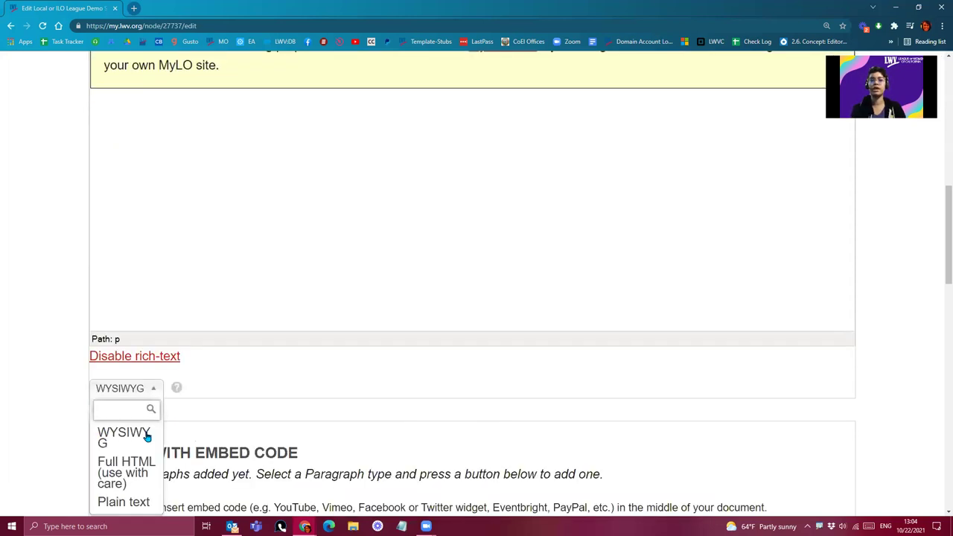
{"action": "scroll", "coordinate": [138, 425], "scroll_direction": "down", "scroll_amount": 1}
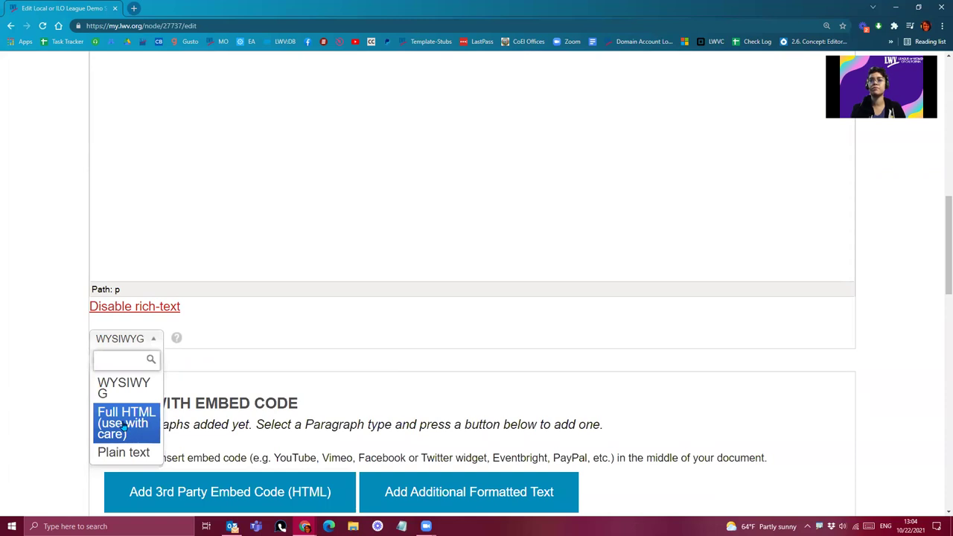
{"action": "key", "text": "Return"}
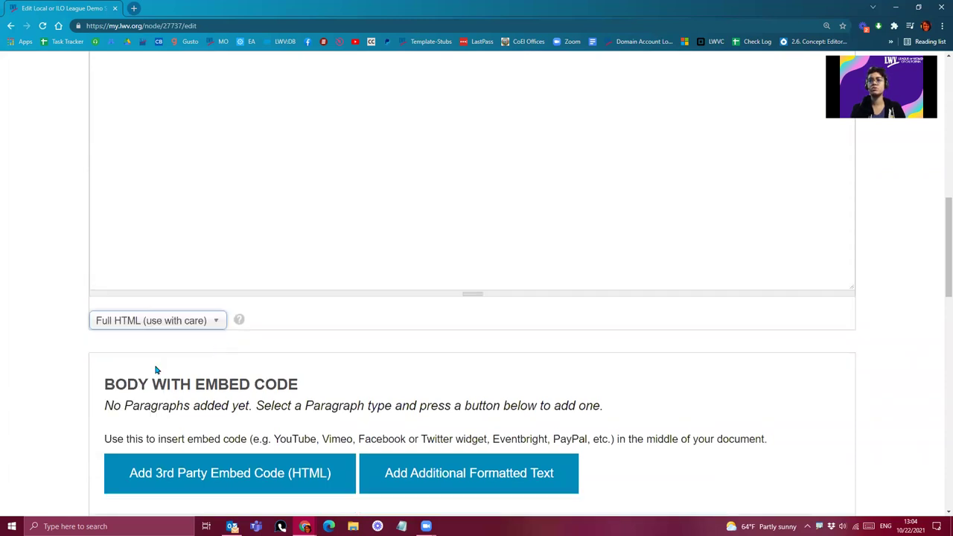
Examine the main body's HTML source, highlighting the notice paragraph's opening tag and the MyLO Team link code.
{"action": "scroll", "coordinate": [416, 216], "scroll_direction": "up", "scroll_amount": 2}
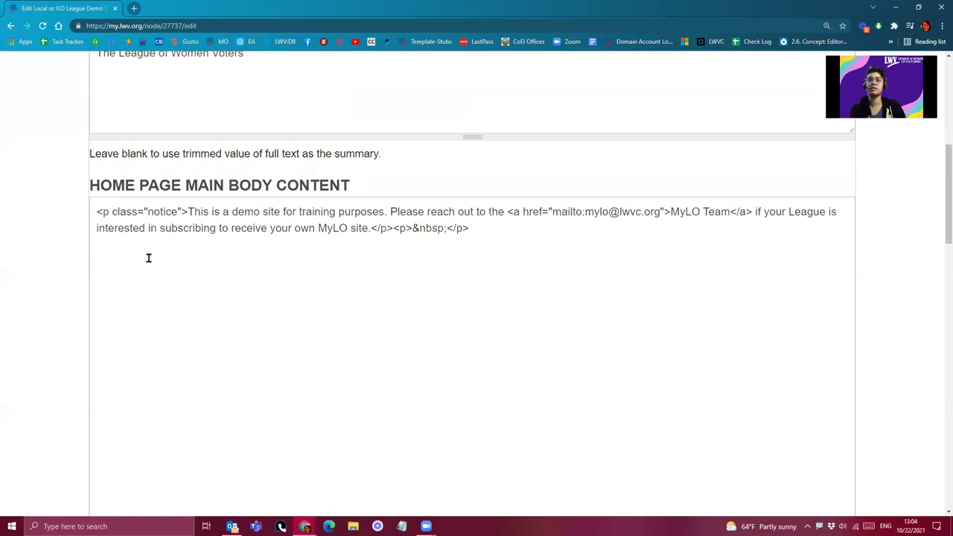
{"action": "left_click", "coordinate": [186, 211]}
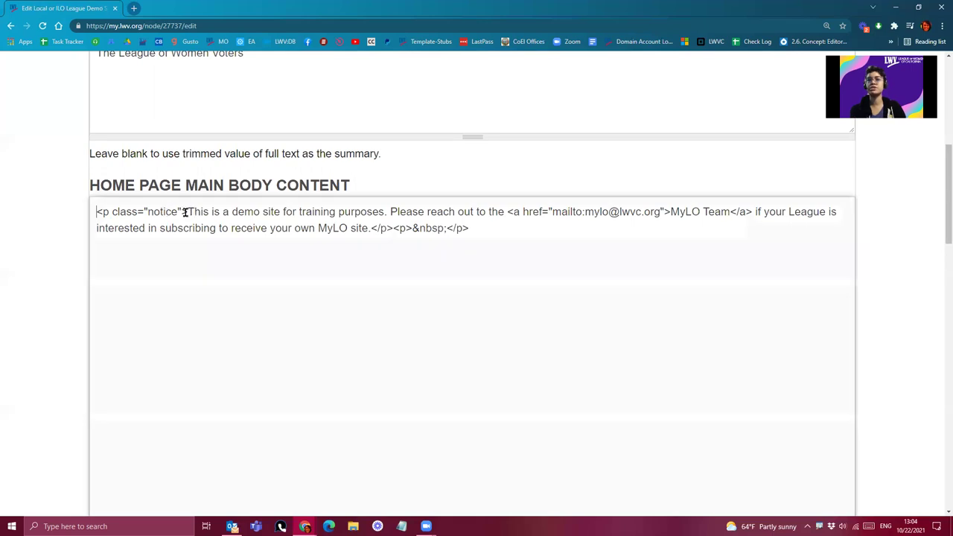
{"action": "key", "text": "shift+Home"}
{"action": "left_click_drag", "start_coordinate": [510, 211], "coordinate": [747, 213]}
{"action": "key", "text": "shift+Right"}
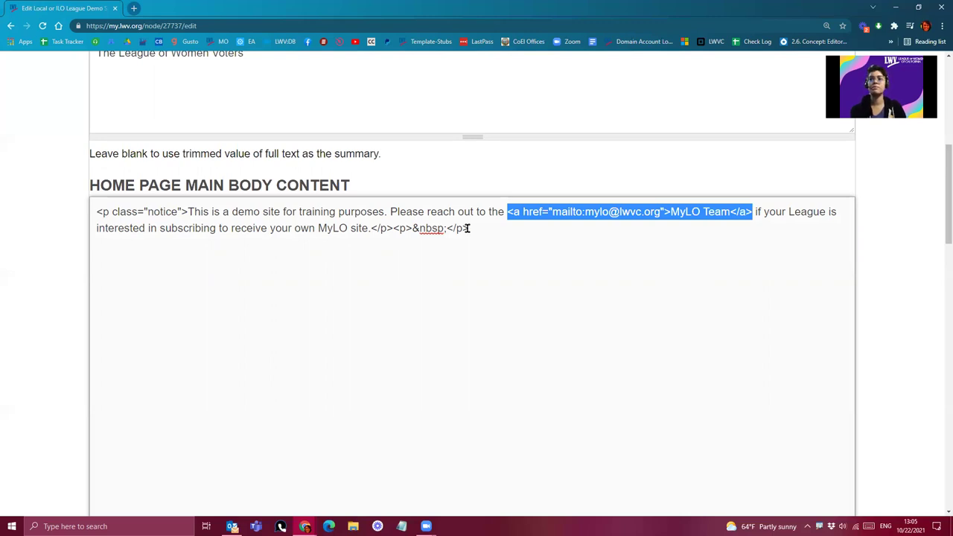
Paste the copied YouTube iframe embed code, 560 by 315, after the last paragraph of the home page body HTML.
{"action": "left_click", "coordinate": [506, 229]}
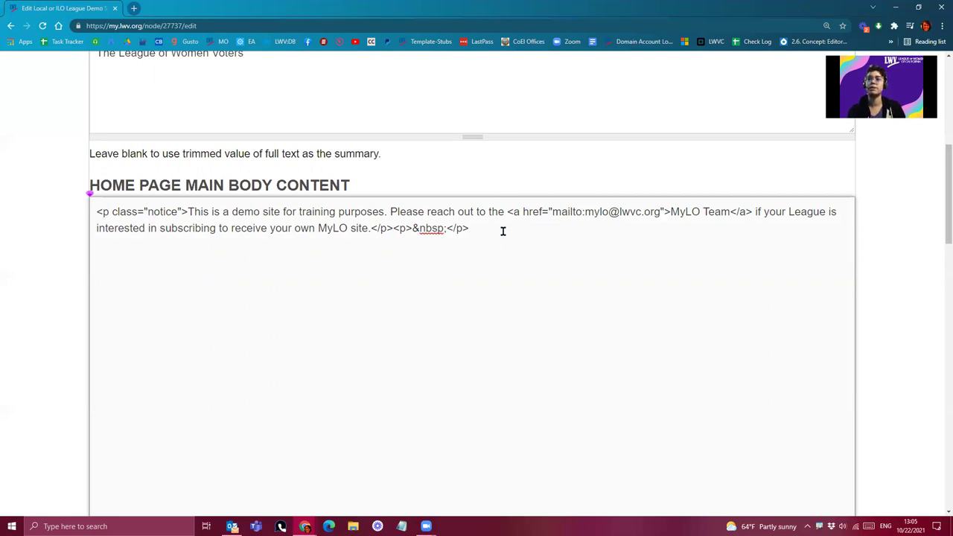
{"action": "right_click", "coordinate": [497, 231]}
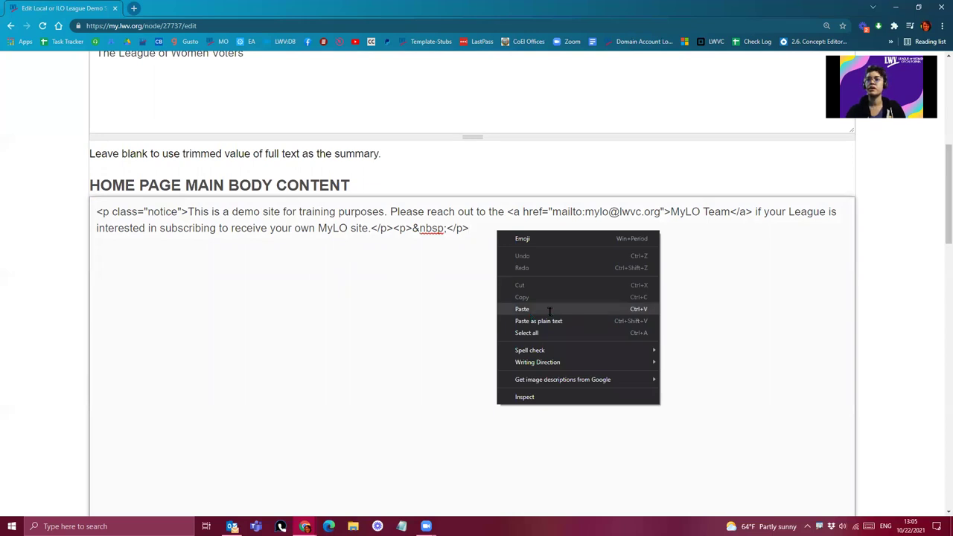
{"action": "left_click", "coordinate": [549, 310]}
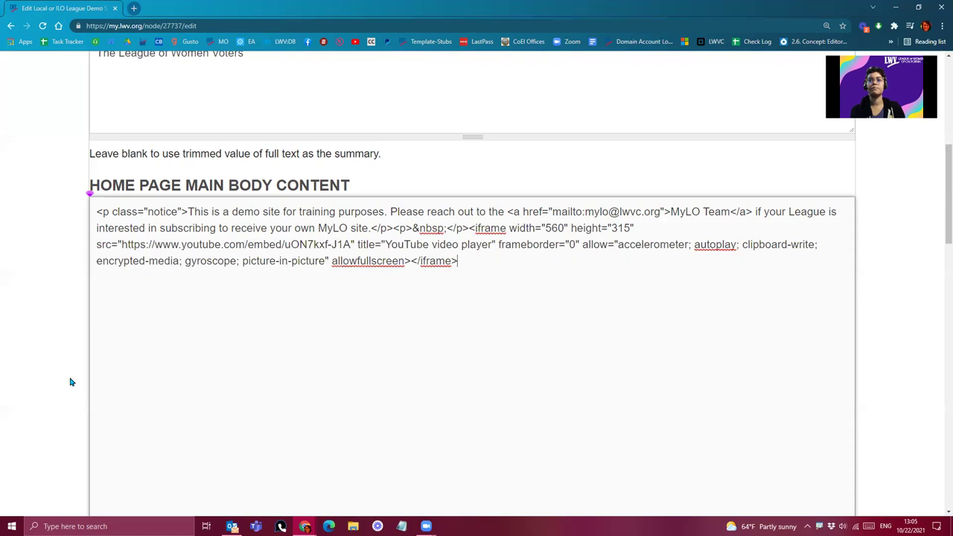
{"action": "scroll", "coordinate": [89, 387], "scroll_direction": "down", "scroll_amount": 1}
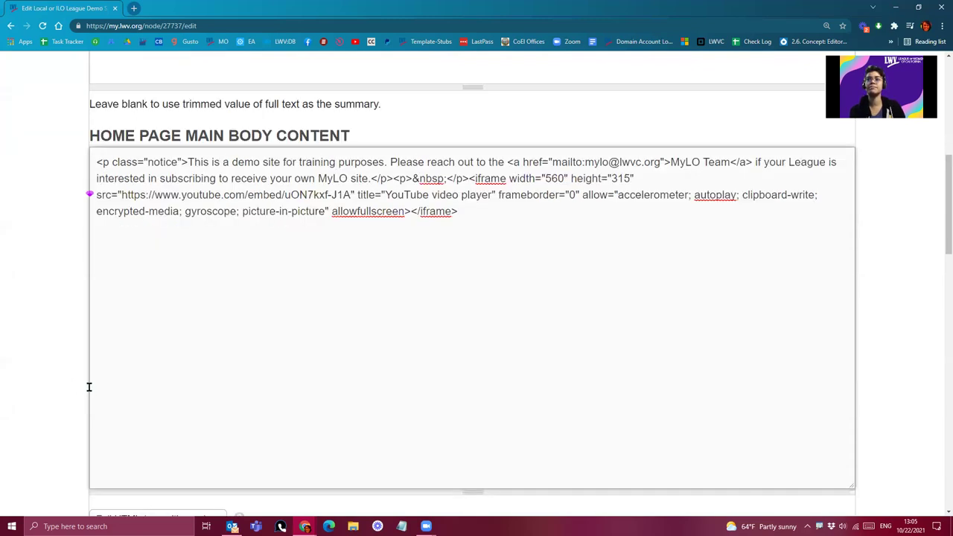
{"action": "scroll", "coordinate": [166, 382], "scroll_direction": "down", "scroll_amount": 3}
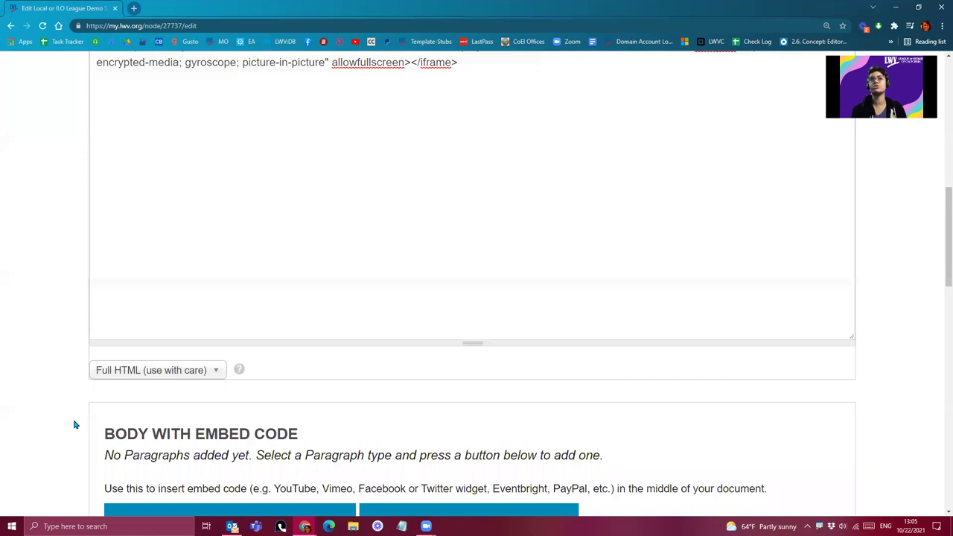
{"action": "scroll", "coordinate": [74, 422], "scroll_direction": "up", "scroll_amount": 1}
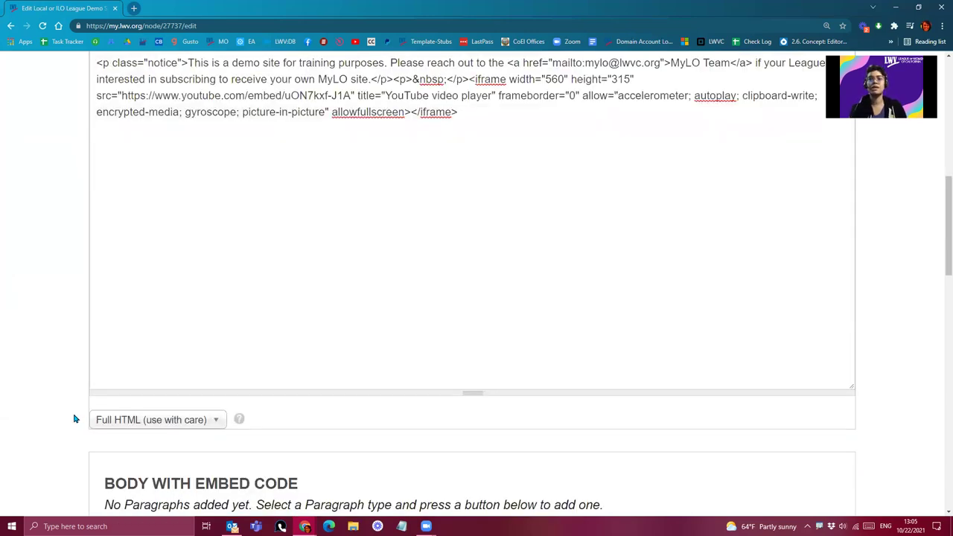
Add "Embedded YT video." to the end of the home page's moderation notes.
{"action": "scroll", "coordinate": [70, 405], "scroll_direction": "down", "scroll_amount": 4}
{"action": "scroll", "coordinate": [70, 406], "scroll_direction": "down", "scroll_amount": 4}
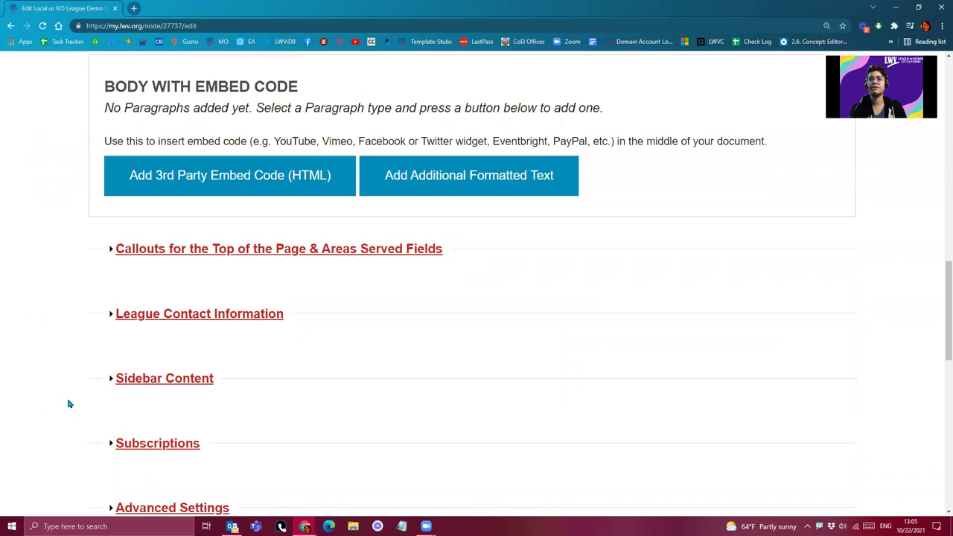
{"action": "scroll", "coordinate": [478, 261], "scroll_direction": "down", "scroll_amount": 10}
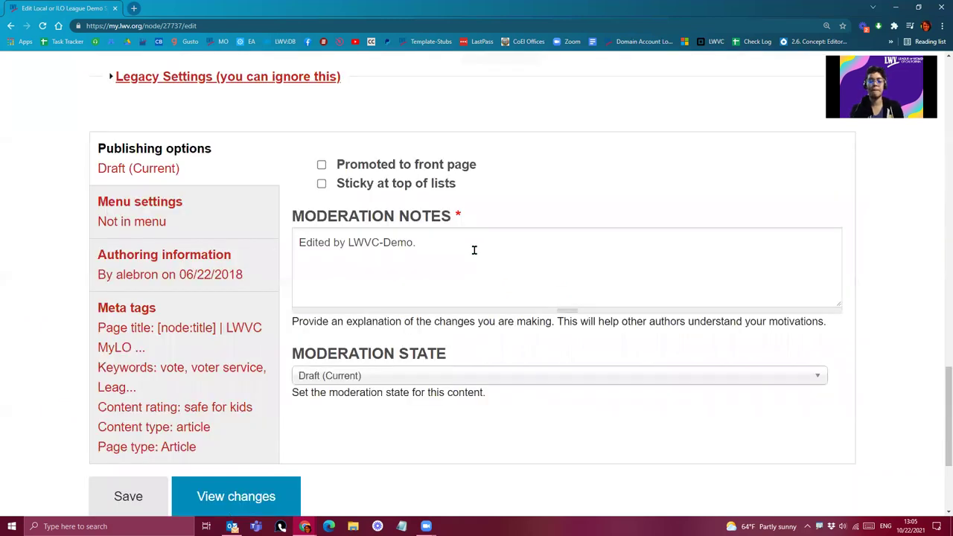
{"action": "left_click", "coordinate": [473, 251]}
{"action": "type", "text": "E"}
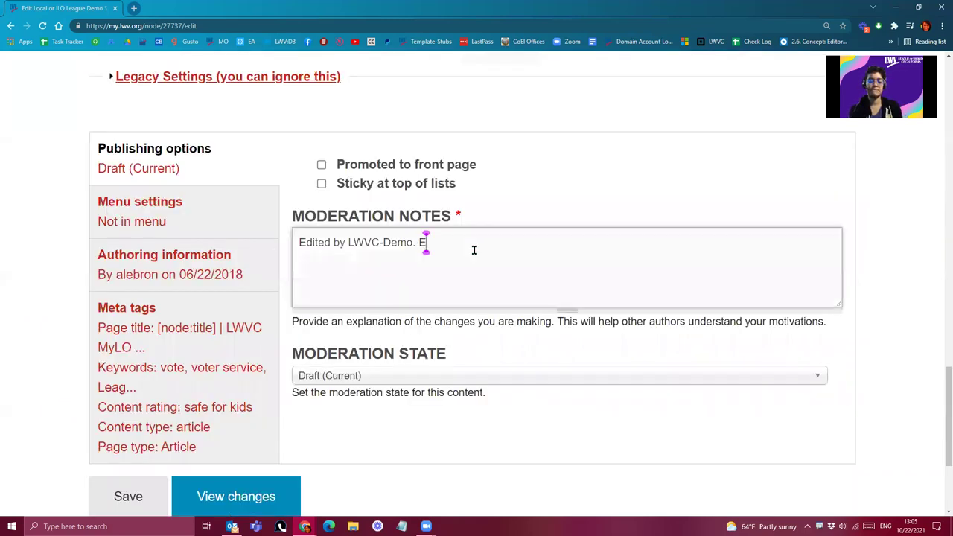
{"action": "type", "text": "mbedded YT"}
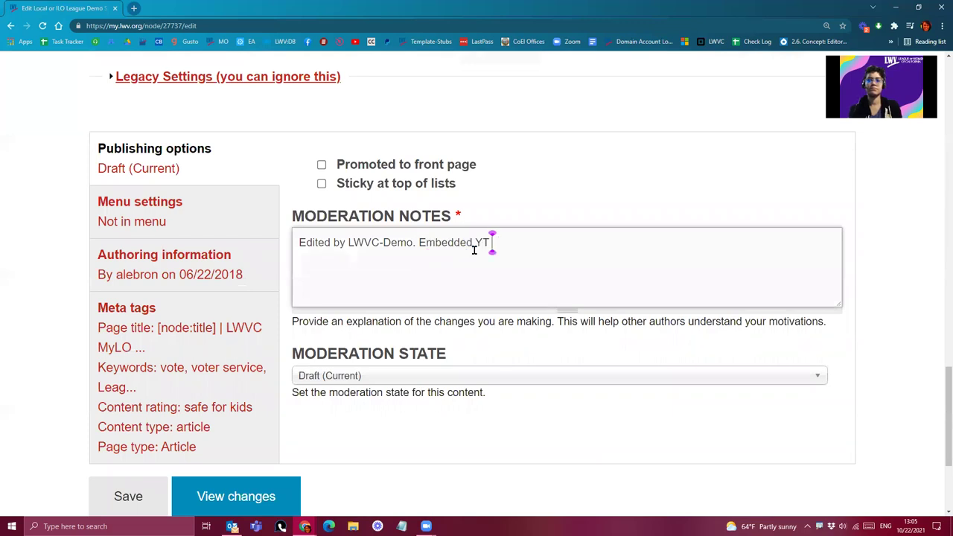
{"action": "type", "text": " video."}
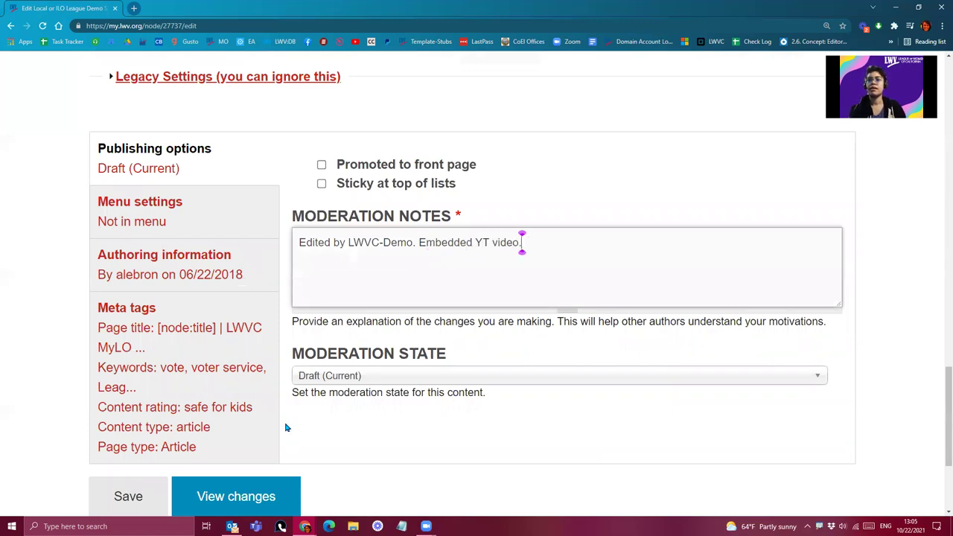
Set the home page's moderation state to Published.
{"action": "left_click", "coordinate": [324, 376]}
{"action": "key", "text": "Down"}
{"action": "key", "text": "Return"}
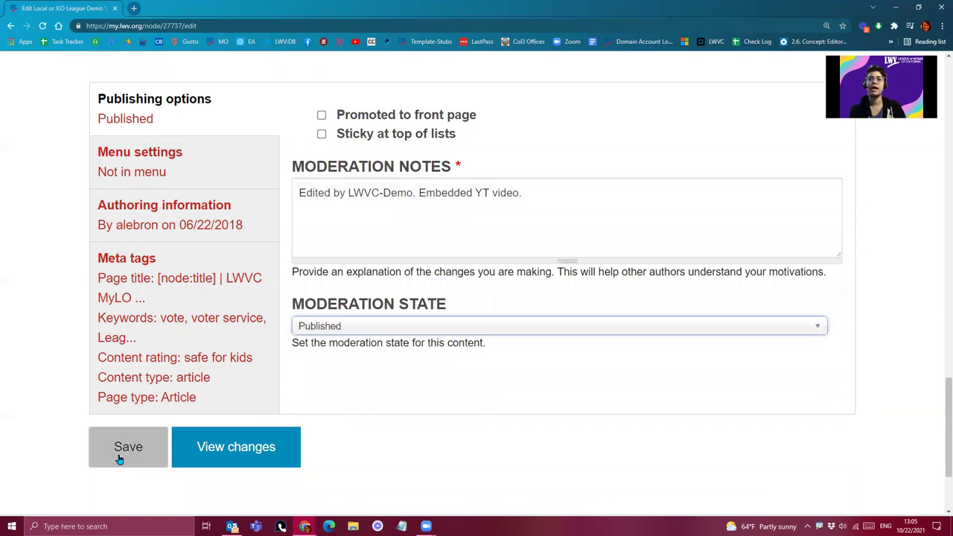
Set the moderation state to Draft (Current) and save the home page.
{"action": "key", "text": "Down"}
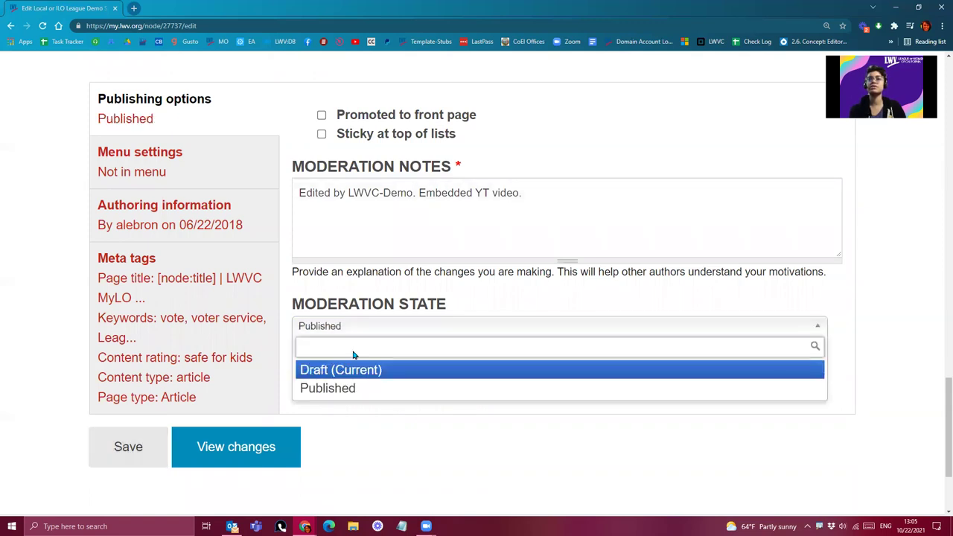
{"action": "left_click", "coordinate": [350, 369]}
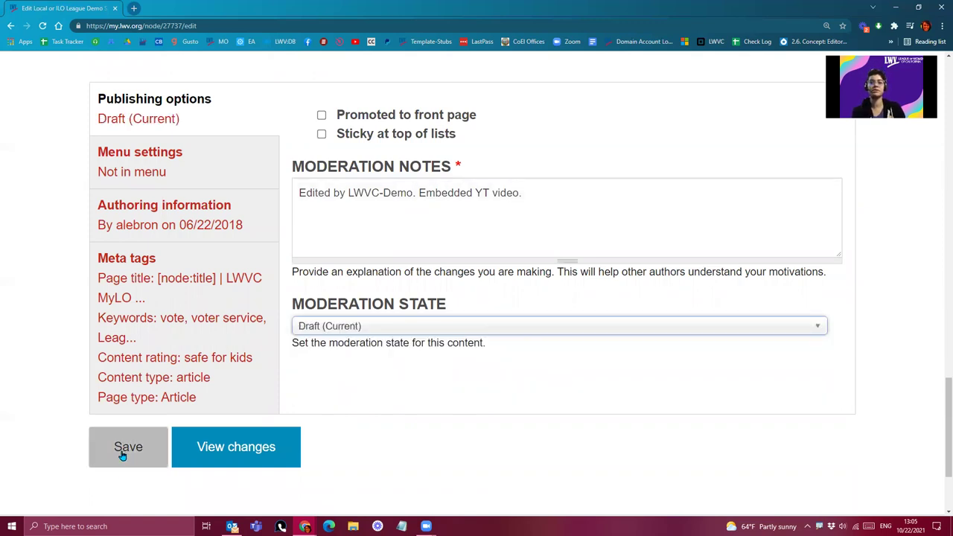
{"action": "left_click", "coordinate": [122, 457]}
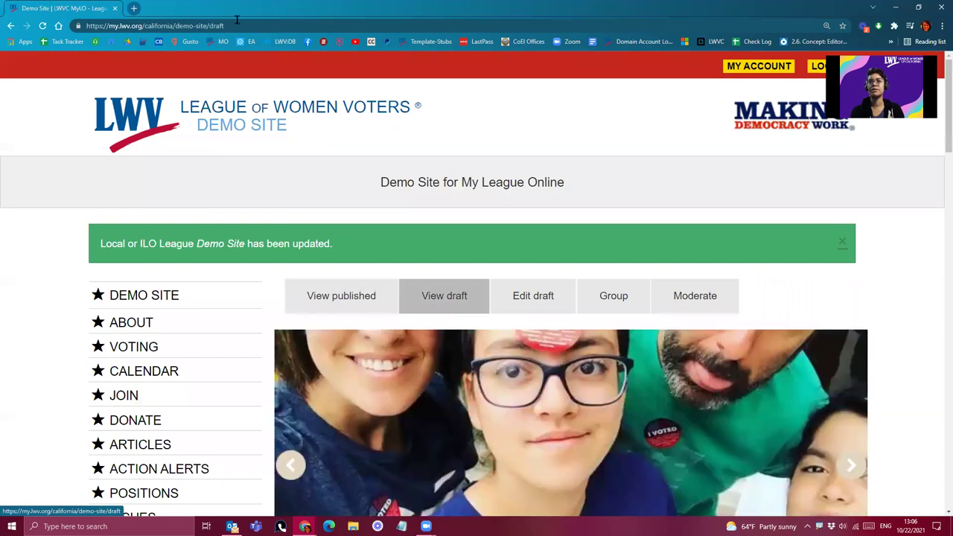
Highlight the "draft" ending of the saved page's address and examine the embedded video beneath the demo notice.
{"action": "double_click", "coordinate": [215, 26]}
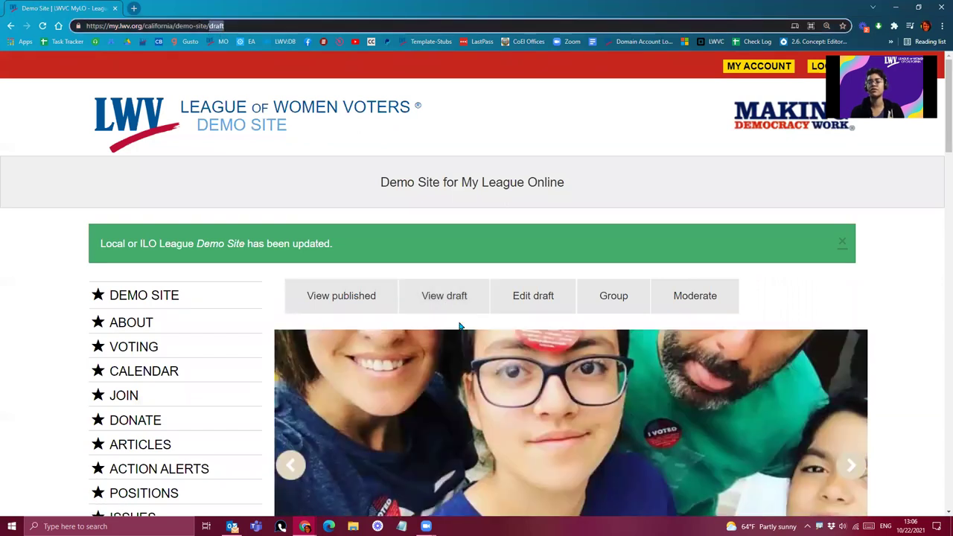
{"action": "scroll", "coordinate": [502, 391], "scroll_direction": "down", "scroll_amount": 4}
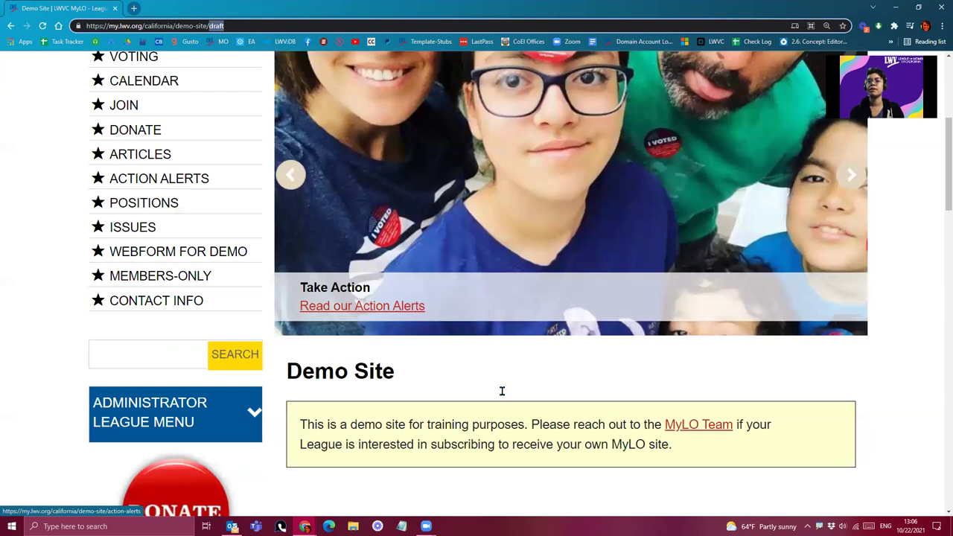
{"action": "scroll", "coordinate": [511, 387], "scroll_direction": "down", "scroll_amount": 3}
{"action": "scroll", "coordinate": [557, 331], "scroll_direction": "down", "scroll_amount": 2}
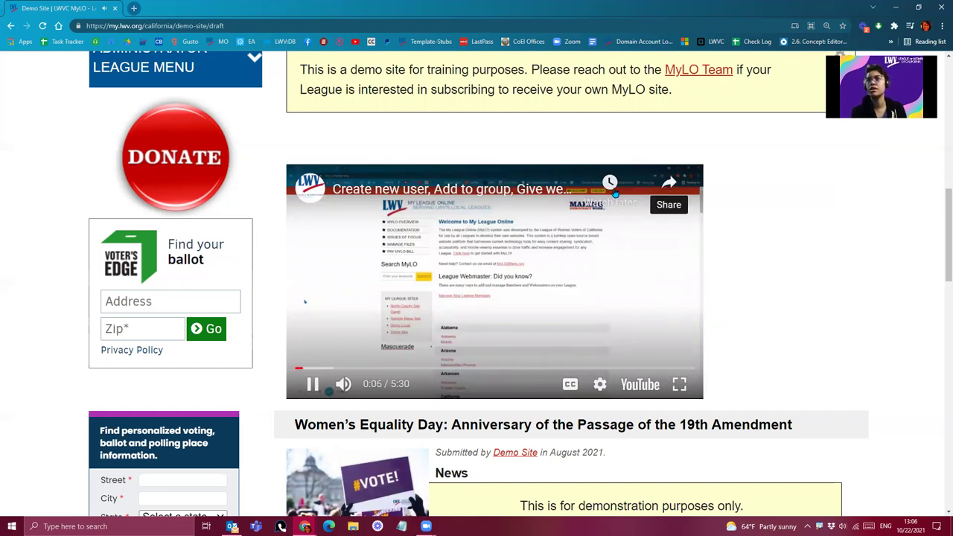
Open the embedded video on YouTube through its title, and close the YouTube tab.
{"action": "left_click", "coordinate": [388, 194]}
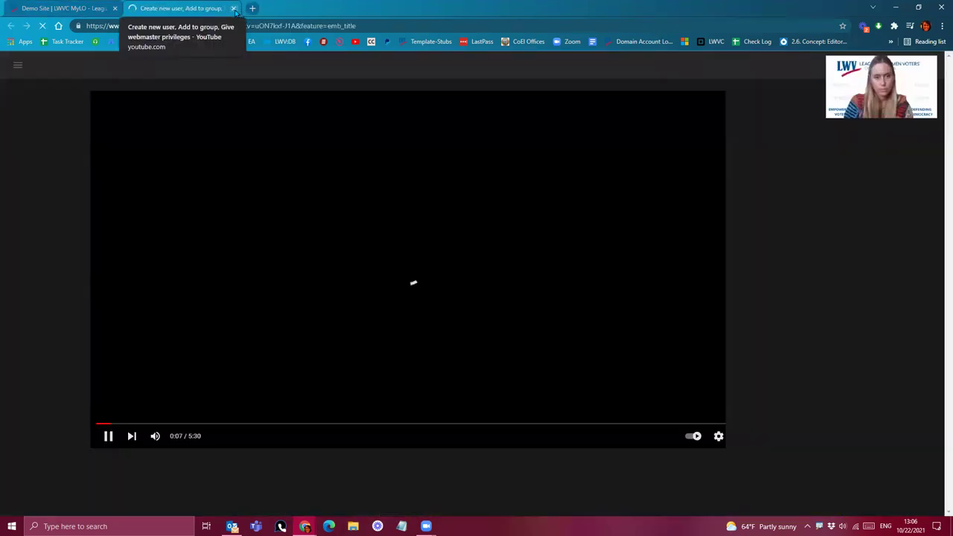
{"action": "left_click", "coordinate": [235, 9]}
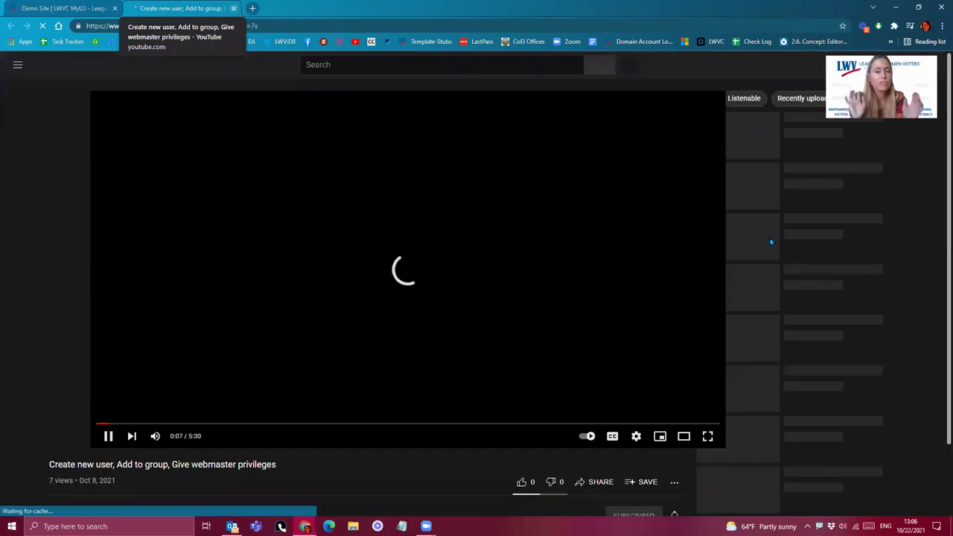